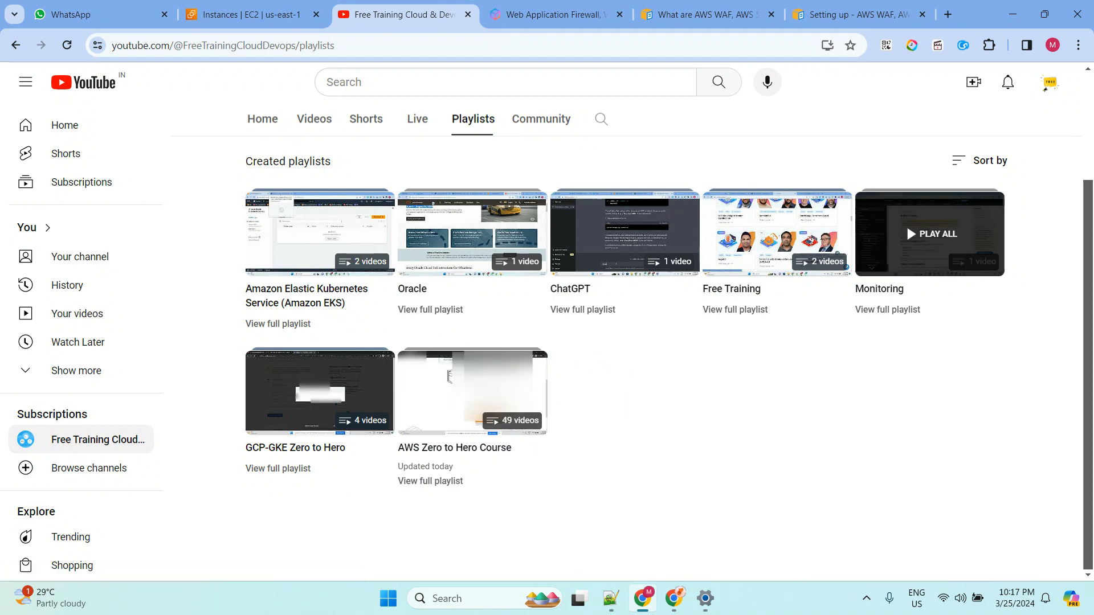
# Open the AWS WAF product page in the browser and highlight its "AWS WAF" heading.
pyautogui.click(675, 598)
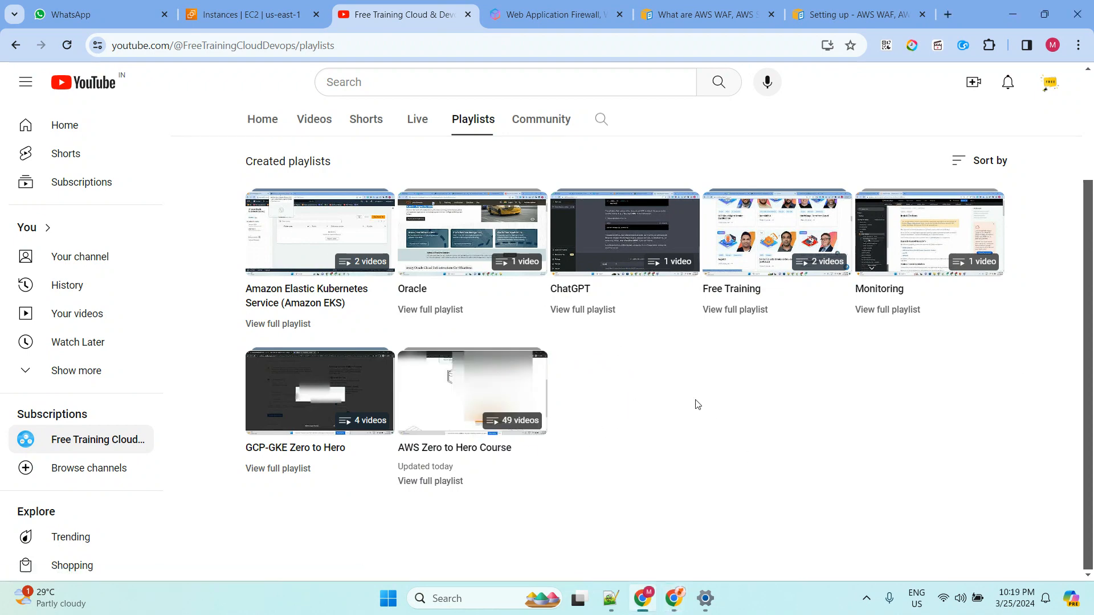
pyautogui.click(561, 5)
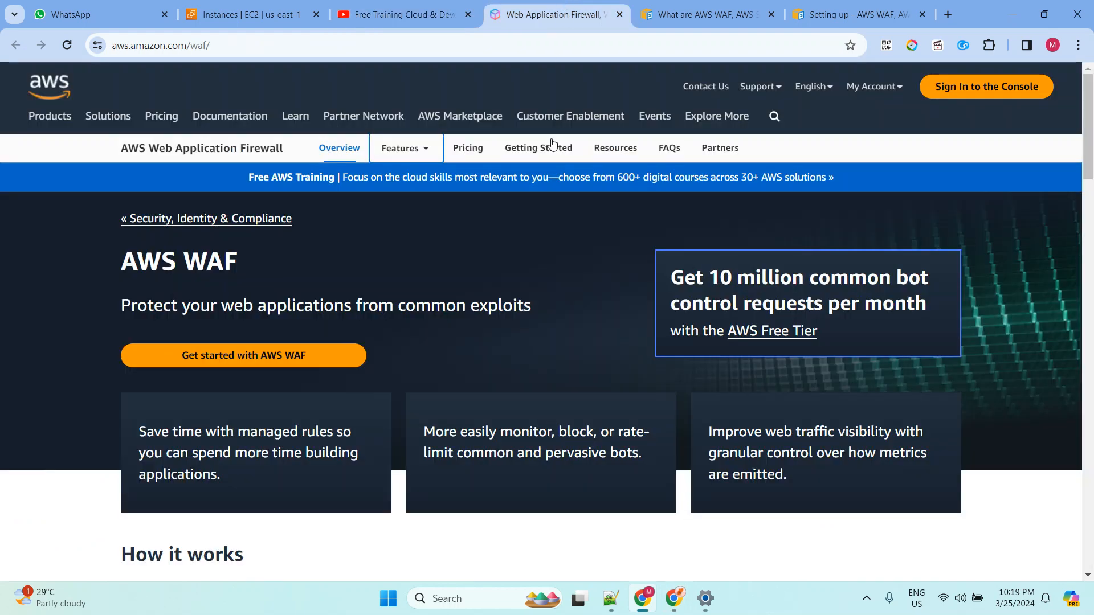
pyautogui.moveTo(106, 264); pyautogui.dragTo(302, 261)
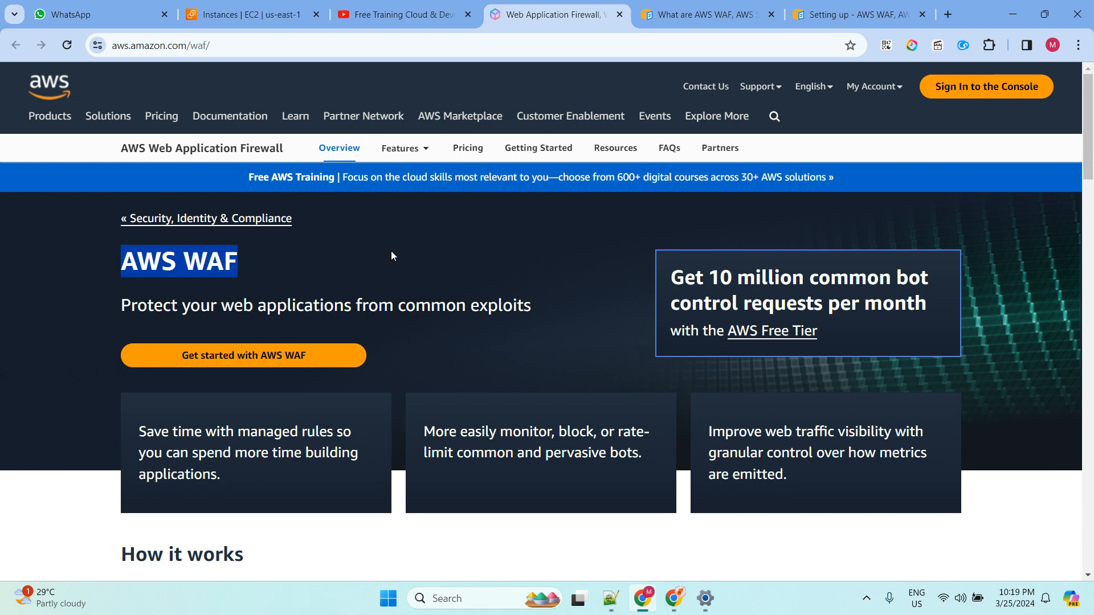
# Switch to the Notepad++ notes and read the AWS WAF definition, highlighting "Web Application Firewall" and the line on protection from common web exploits.
pyautogui.click(610, 603)
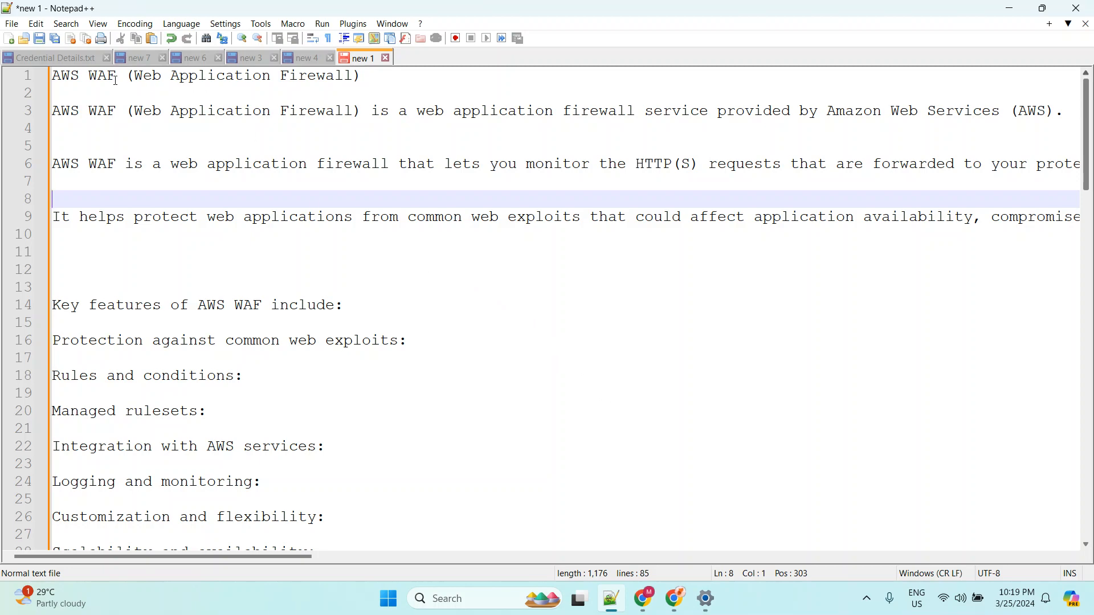
pyautogui.moveTo(141, 76); pyautogui.dragTo(354, 78)
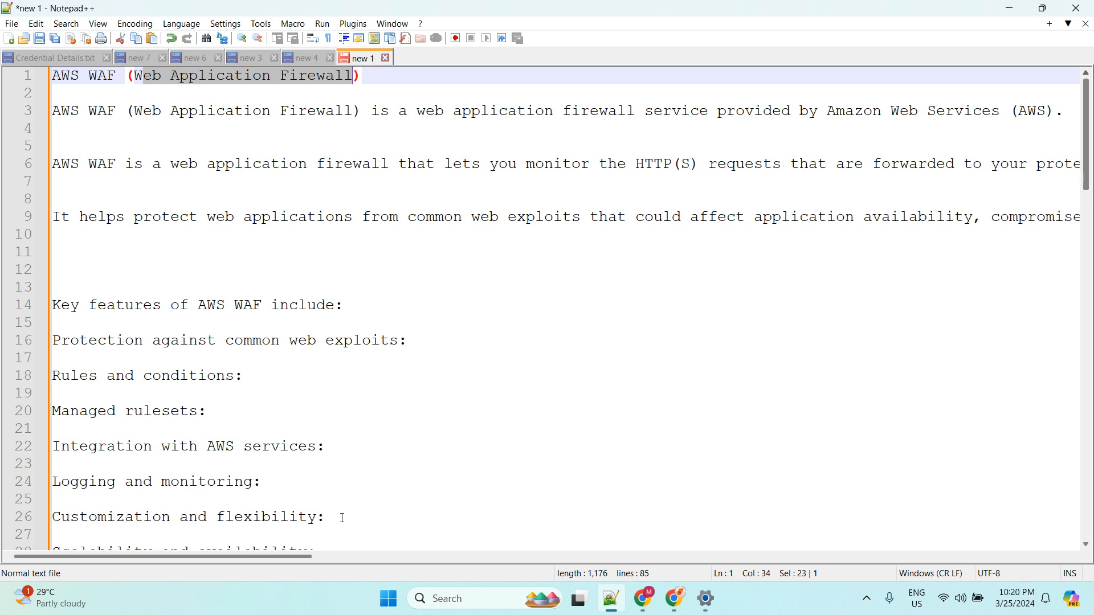
pyautogui.moveTo(296, 553); pyautogui.dragTo(254, 528)
pyautogui.moveTo(80, 216); pyautogui.dragTo(581, 217)
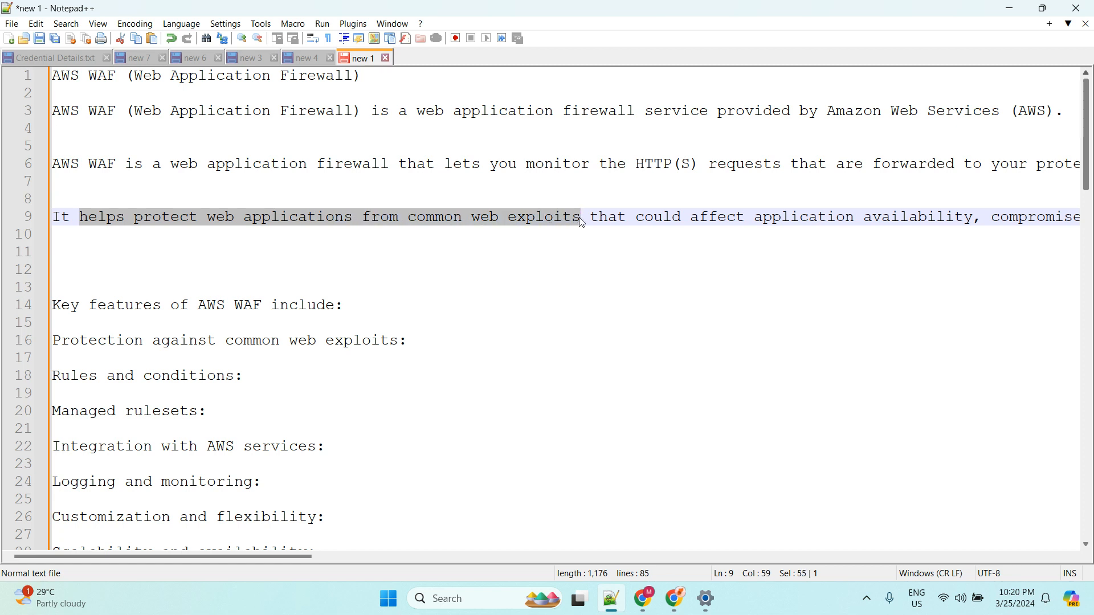
pyautogui.moveTo(283, 555); pyautogui.dragTo(439, 548)
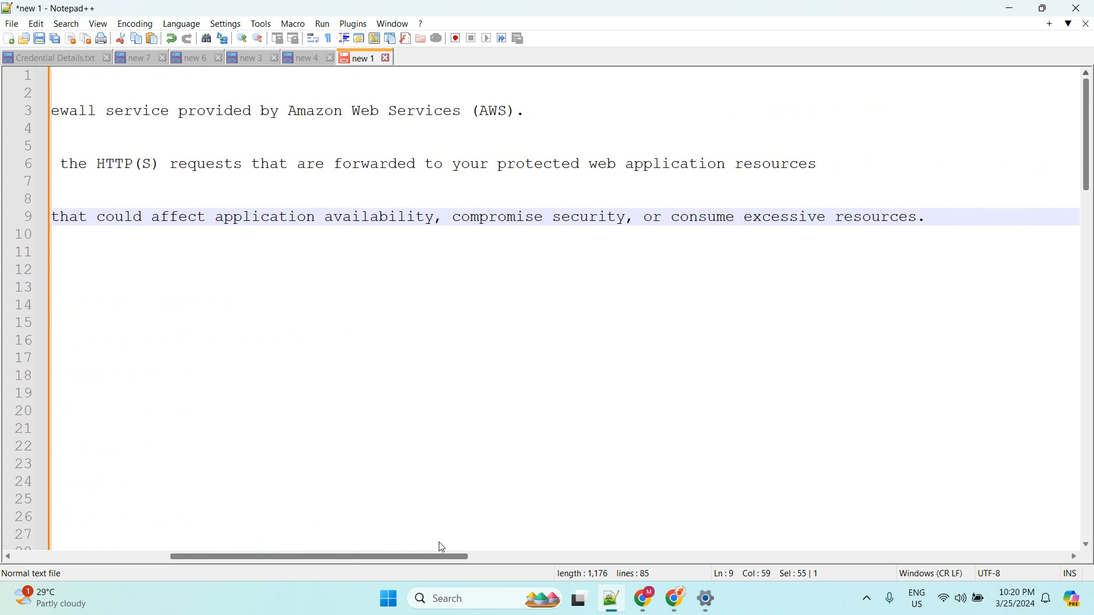
pyautogui.moveTo(442, 547); pyautogui.dragTo(261, 520)
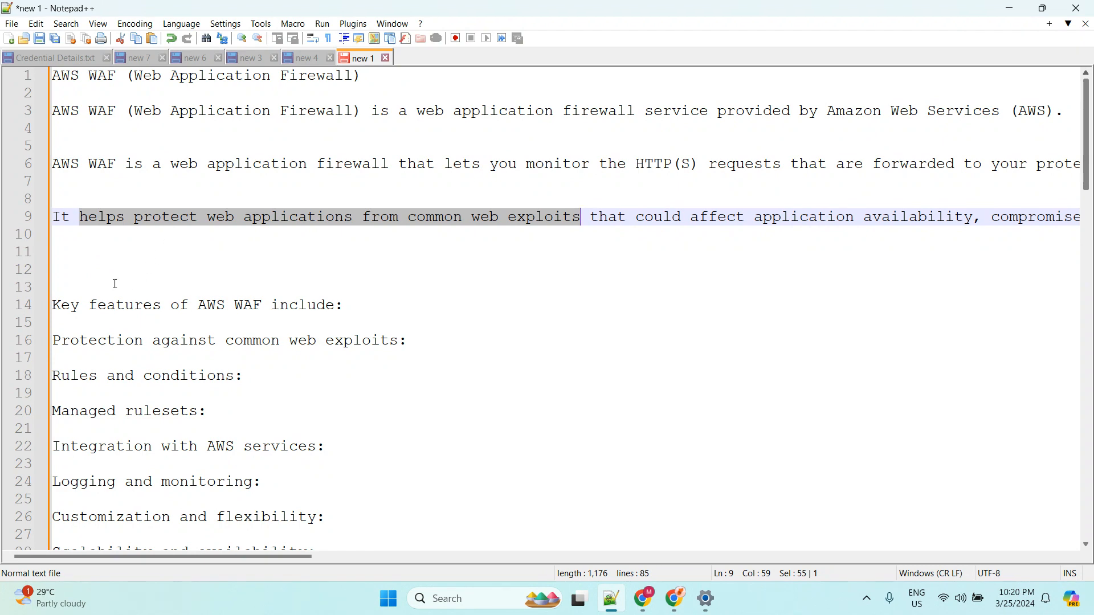
# Go through the key features of AWS WAF in the notes, highlighting each from exploit protection to scalability, down to the httpd bash script.
pyautogui.click(361, 308)
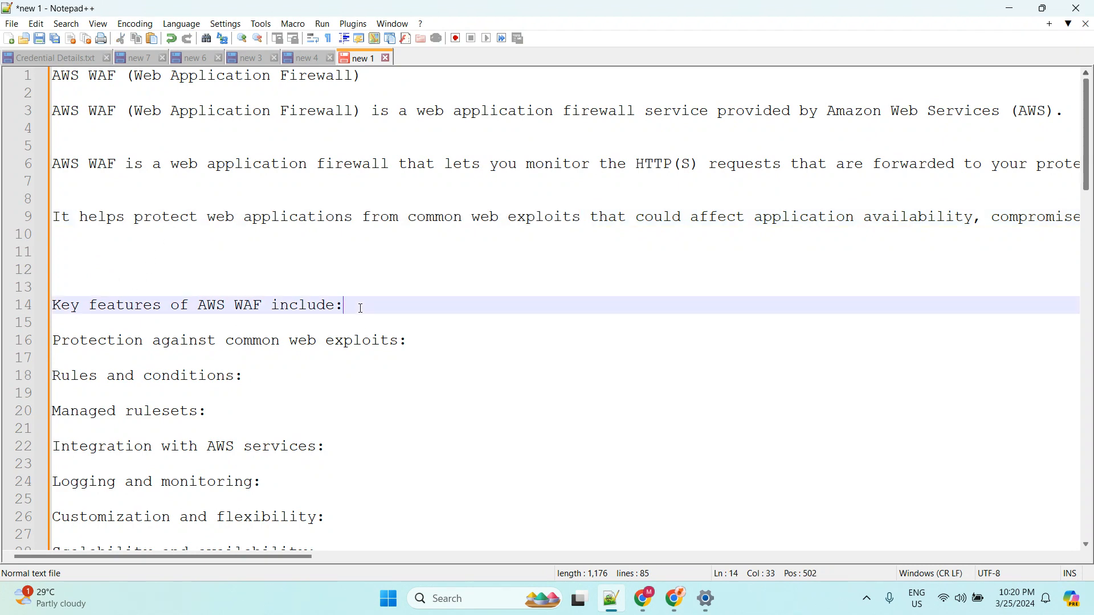
pyautogui.scroll(-2, 318, 226)
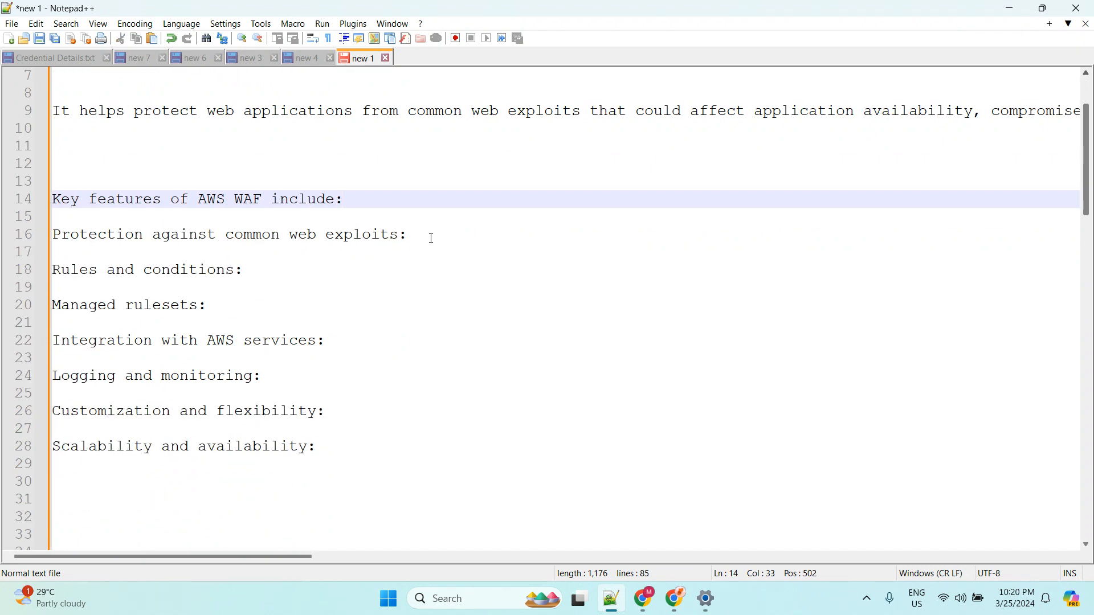
pyautogui.moveTo(431, 238); pyautogui.dragTo(74, 239)
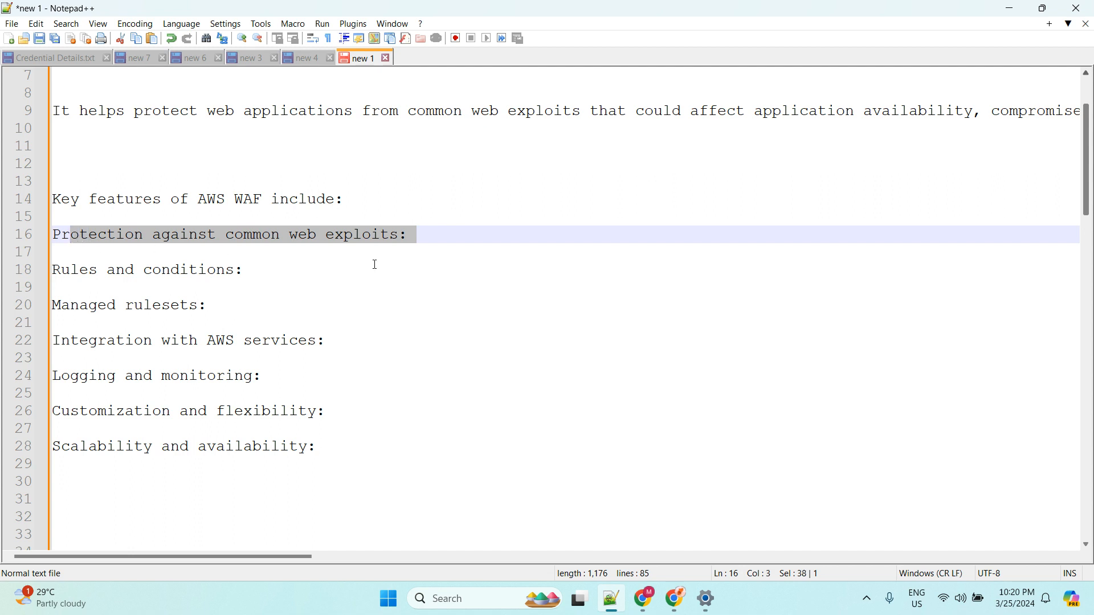
pyautogui.moveTo(252, 271); pyautogui.dragTo(52, 271)
pyautogui.moveTo(217, 306); pyautogui.dragTo(28, 306)
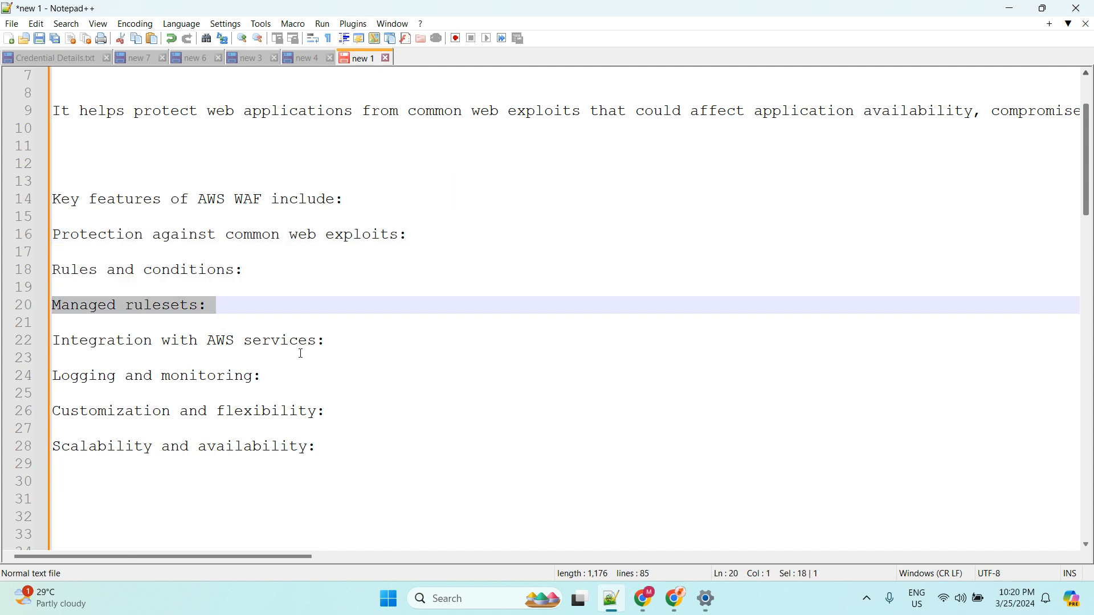
pyautogui.moveTo(335, 341); pyautogui.dragTo(49, 340)
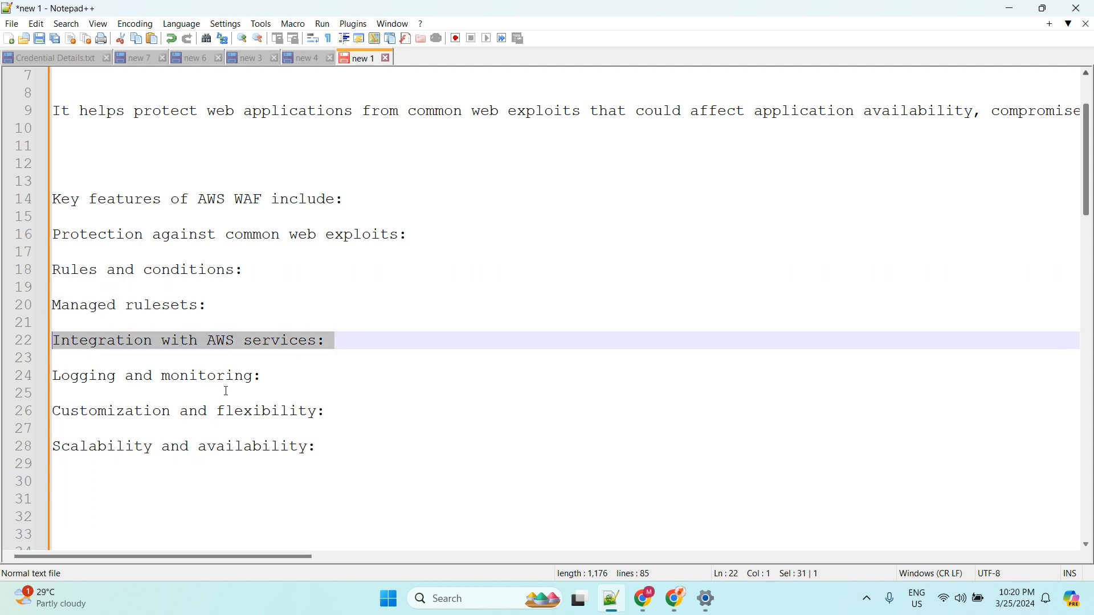
pyautogui.moveTo(281, 376); pyautogui.dragTo(52, 376)
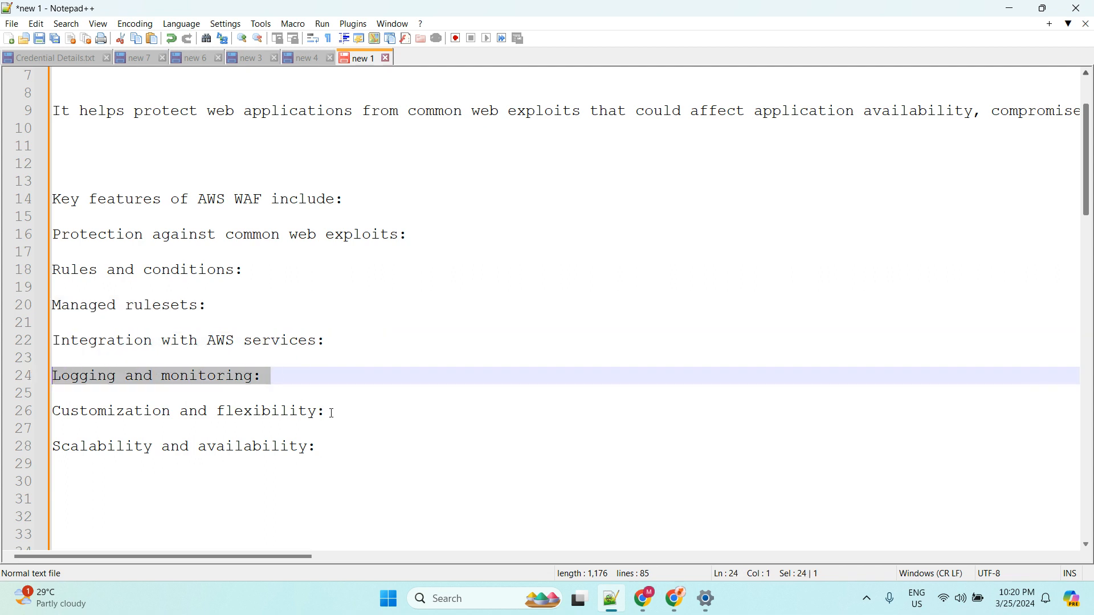
pyautogui.moveTo(332, 412); pyautogui.dragTo(70, 412)
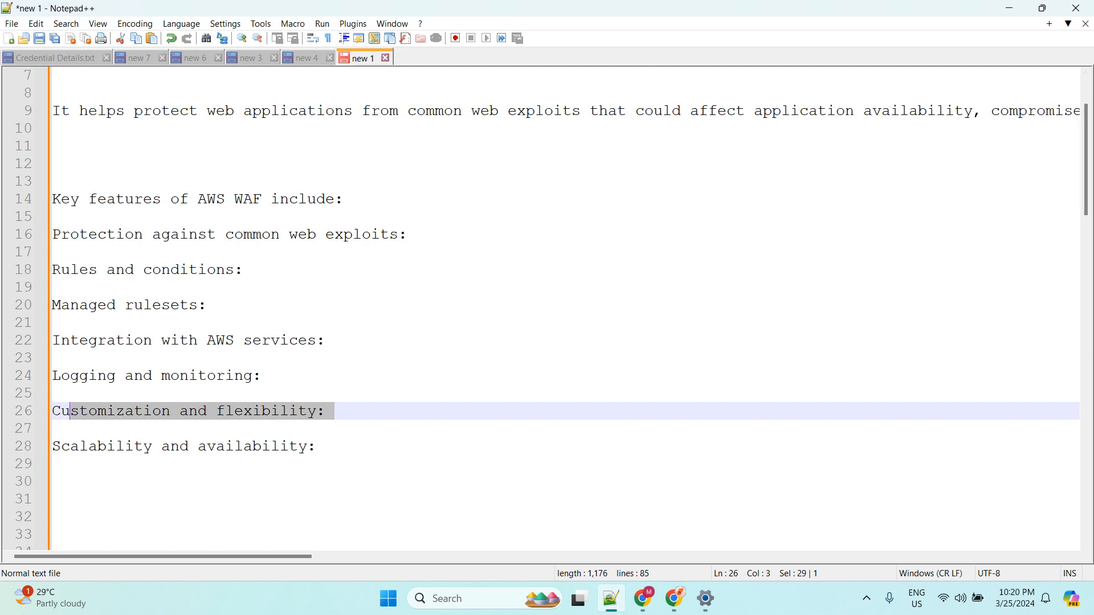
pyautogui.moveTo(323, 450); pyautogui.dragTo(52, 447)
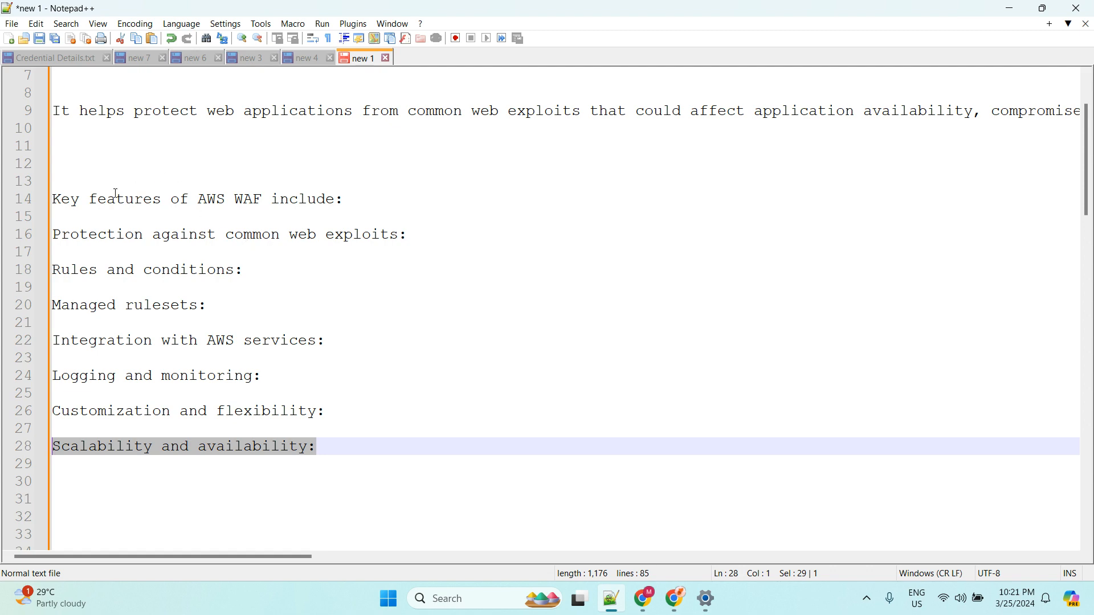
pyautogui.scroll(-6, 266, 249)
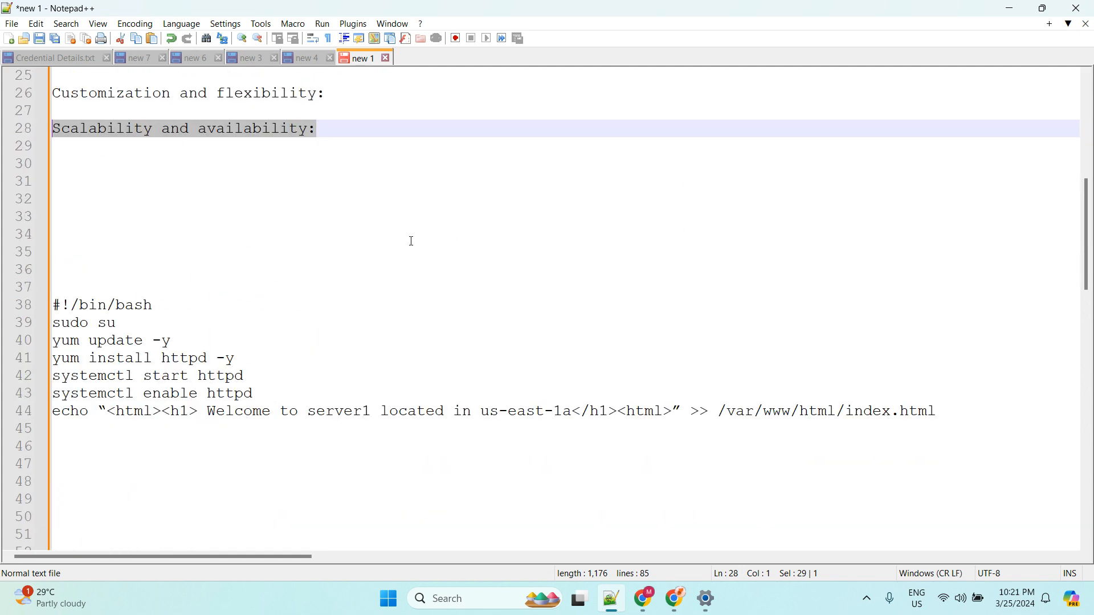
# Return to the AWS WAF page in the browser and read its introduction, highlighting the tagline and the bot monitoring benefit.
pyautogui.click(1010, 8)
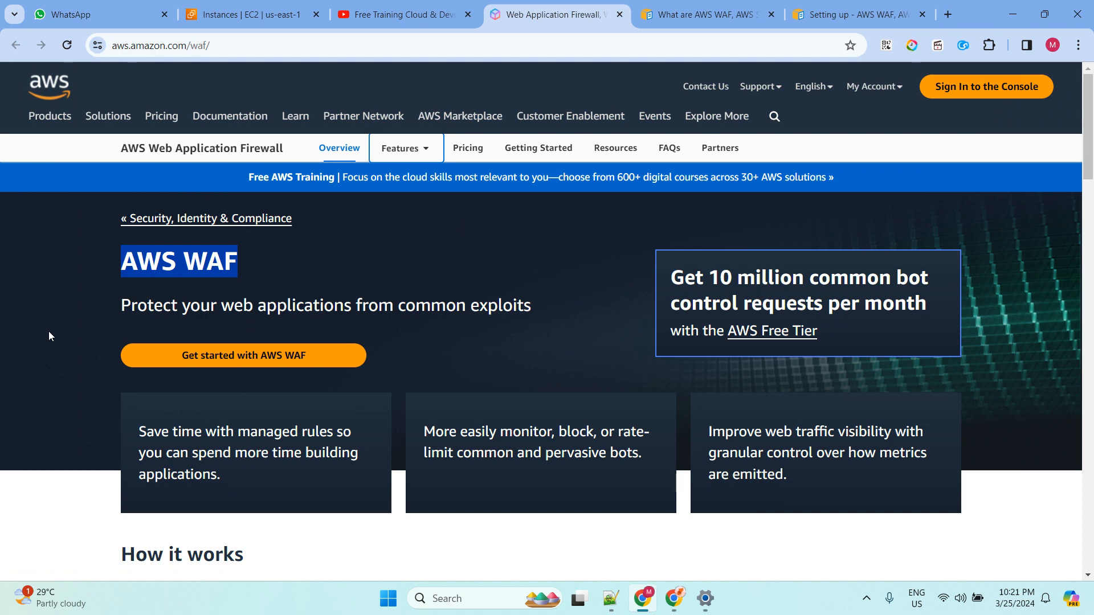
pyautogui.click(94, 290)
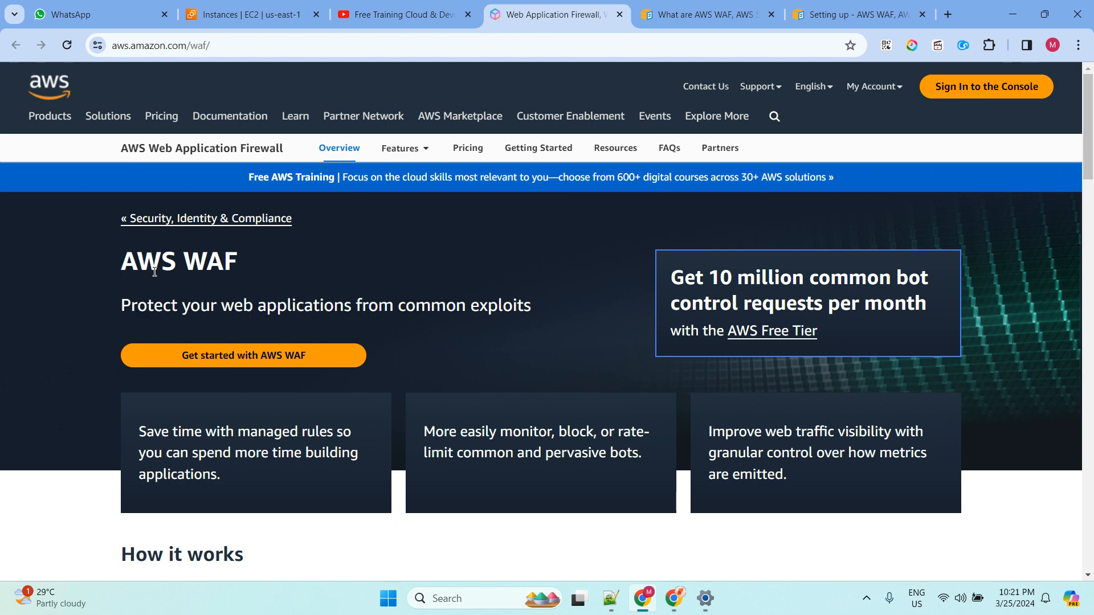
pyautogui.moveTo(347, 223); pyautogui.dragTo(81, 205)
pyautogui.click(98, 289)
pyautogui.moveTo(117, 302); pyautogui.dragTo(512, 303)
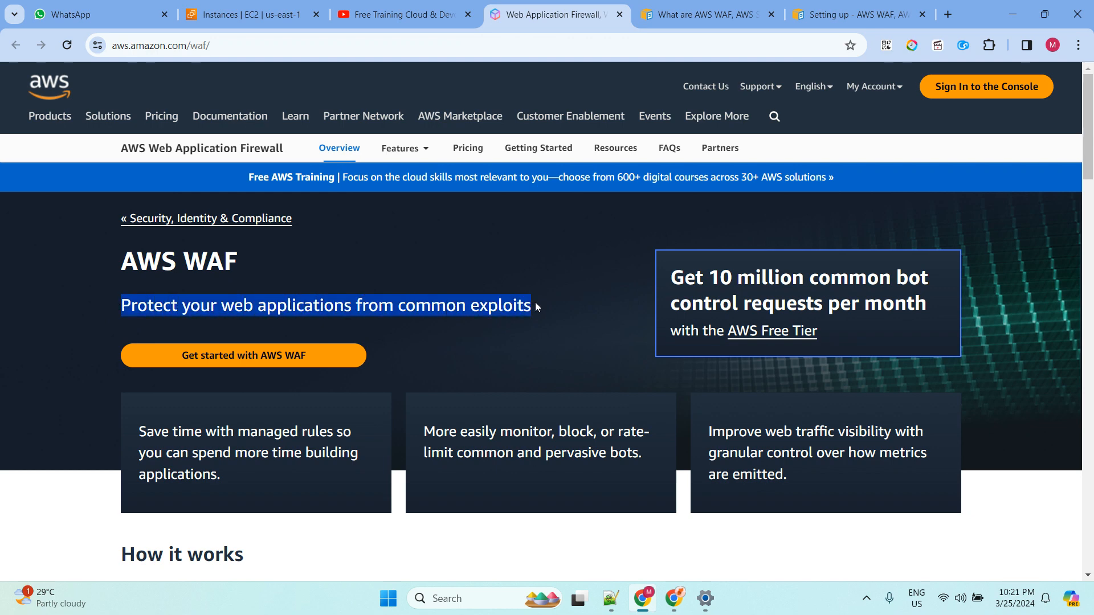
pyautogui.scroll(-2, 120, 341)
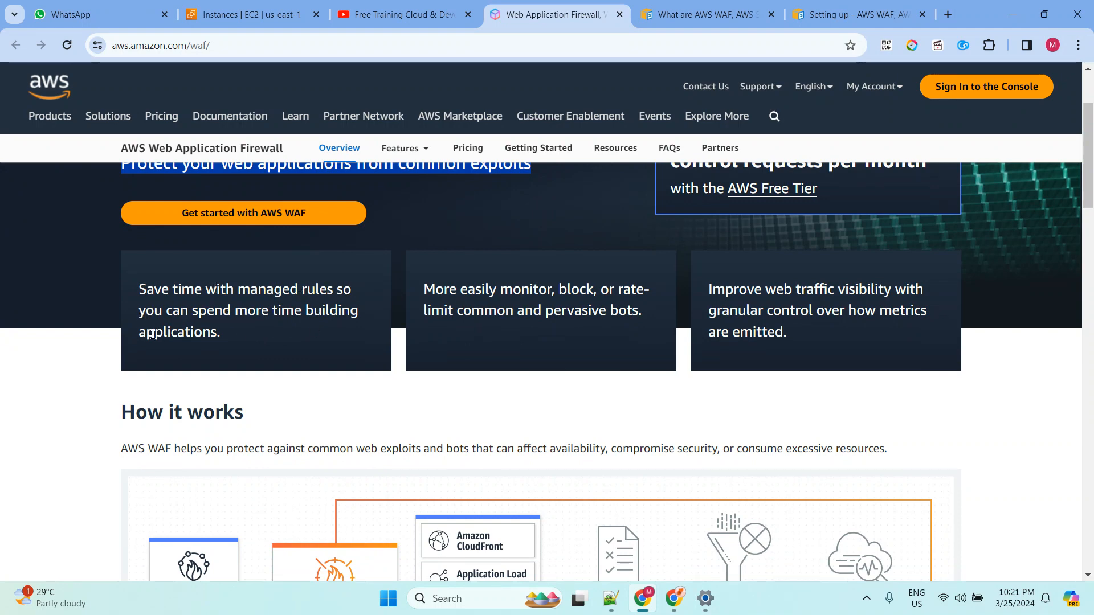
pyautogui.moveTo(425, 289); pyautogui.dragTo(634, 312)
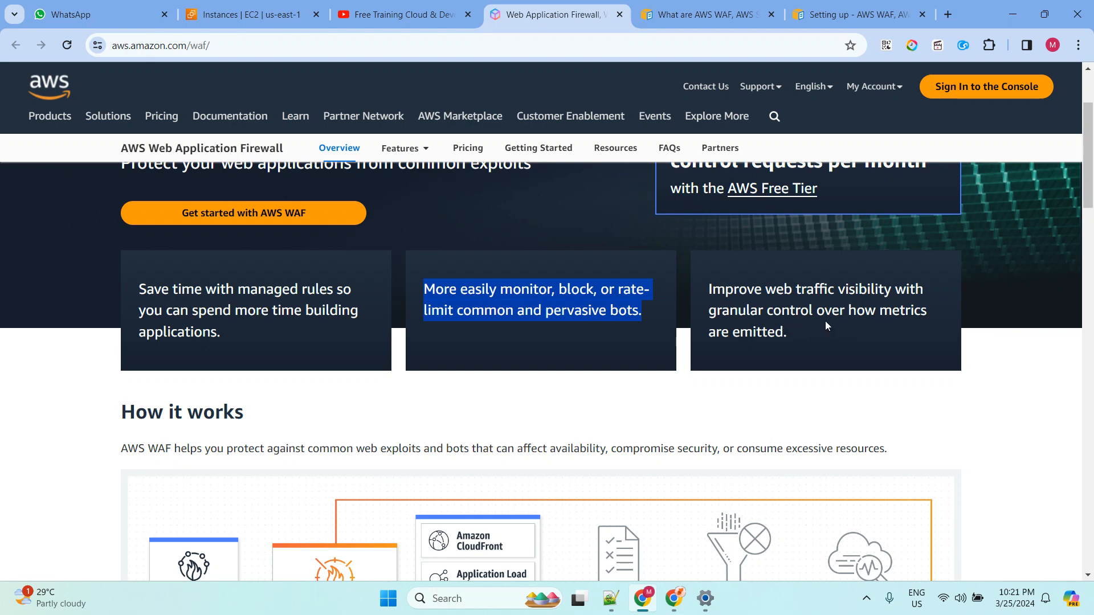
pyautogui.scroll(2, 861, 323)
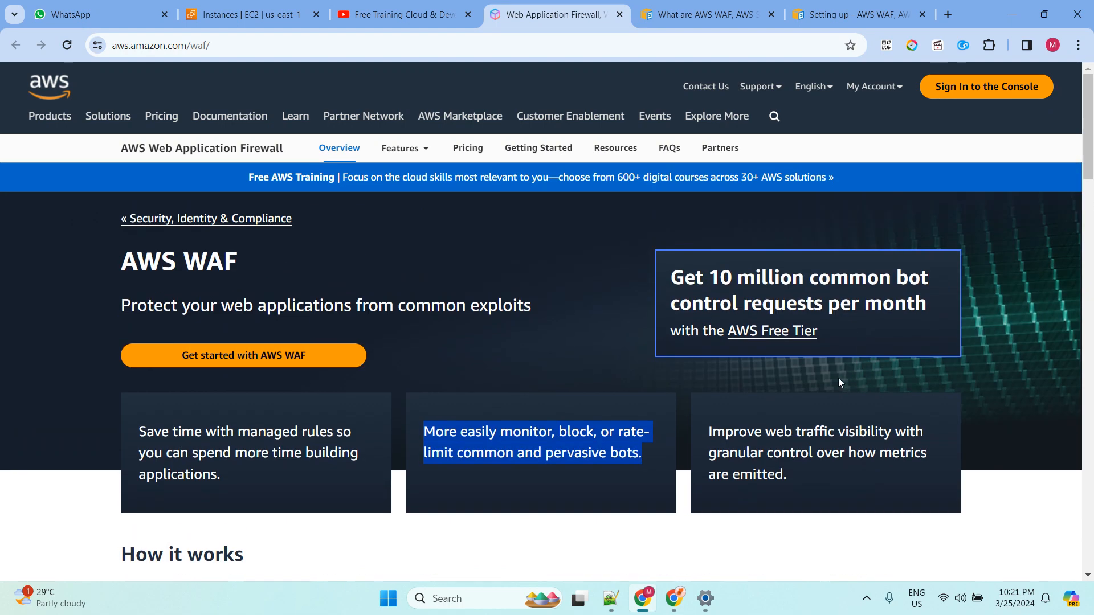
# Examine the "How it works" section and its AWS WAF architecture diagram, highlighting the section heading.
pyautogui.scroll(-4, 681, 370)
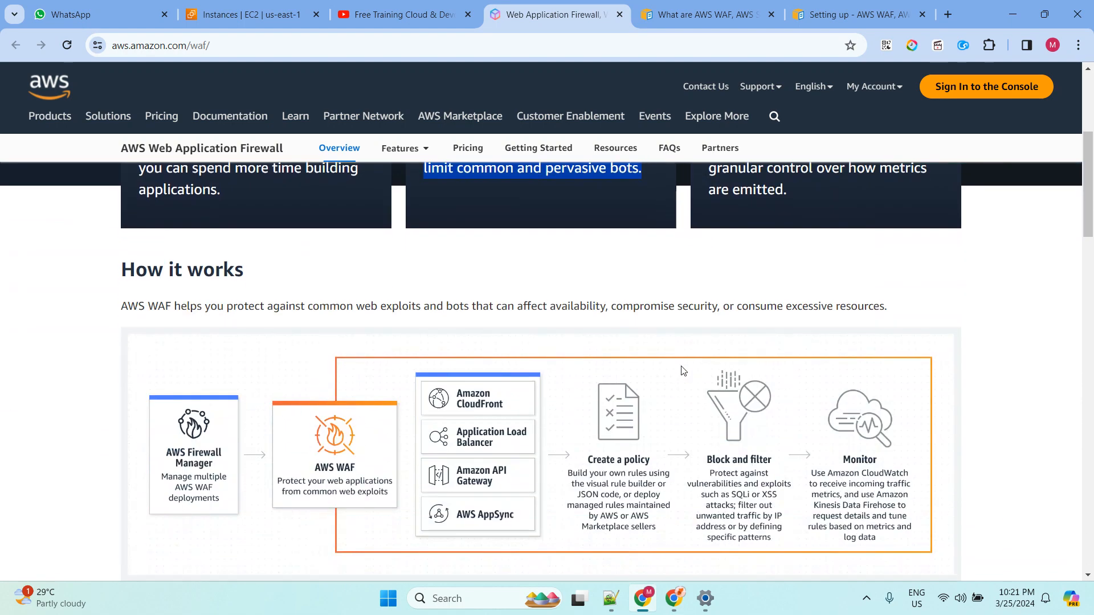
pyautogui.scroll(2, 223, 297)
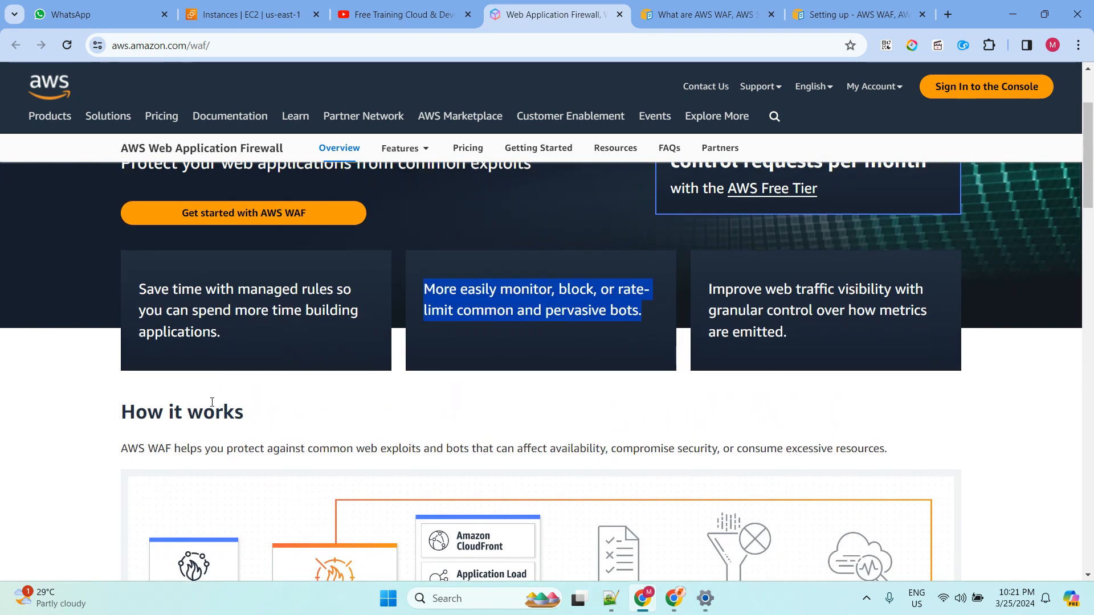
pyautogui.scroll(-1, 202, 396)
pyautogui.moveTo(123, 338); pyautogui.dragTo(287, 352)
pyautogui.scroll(-2, 290, 347)
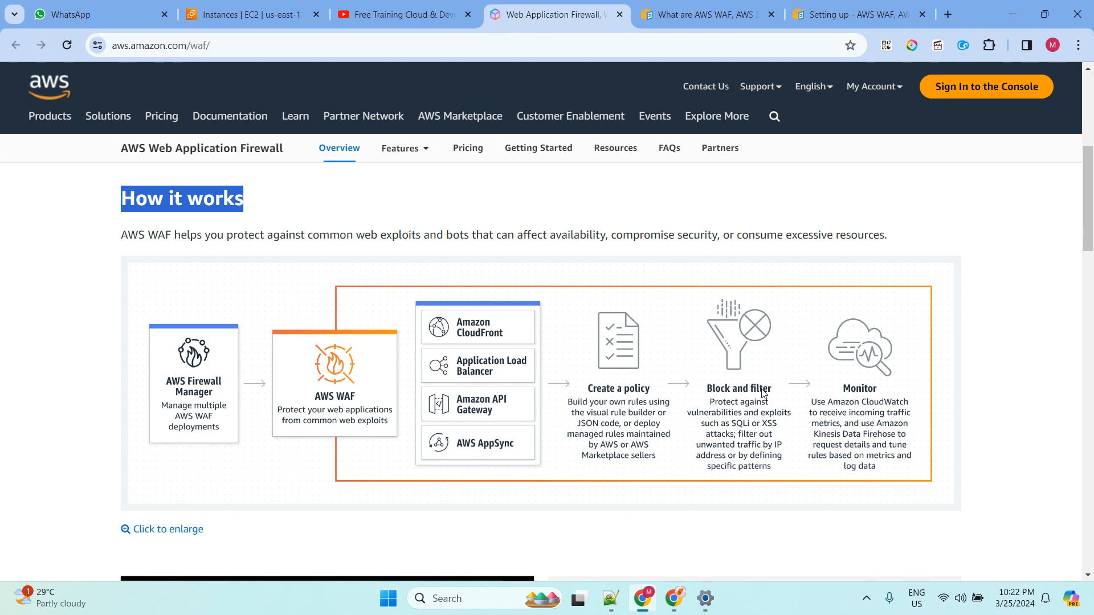
# Read the "Why AWS WAF?" section, highlighting its paragraph on security rules and common attack patterns.
pyautogui.scroll(-5, 880, 353)
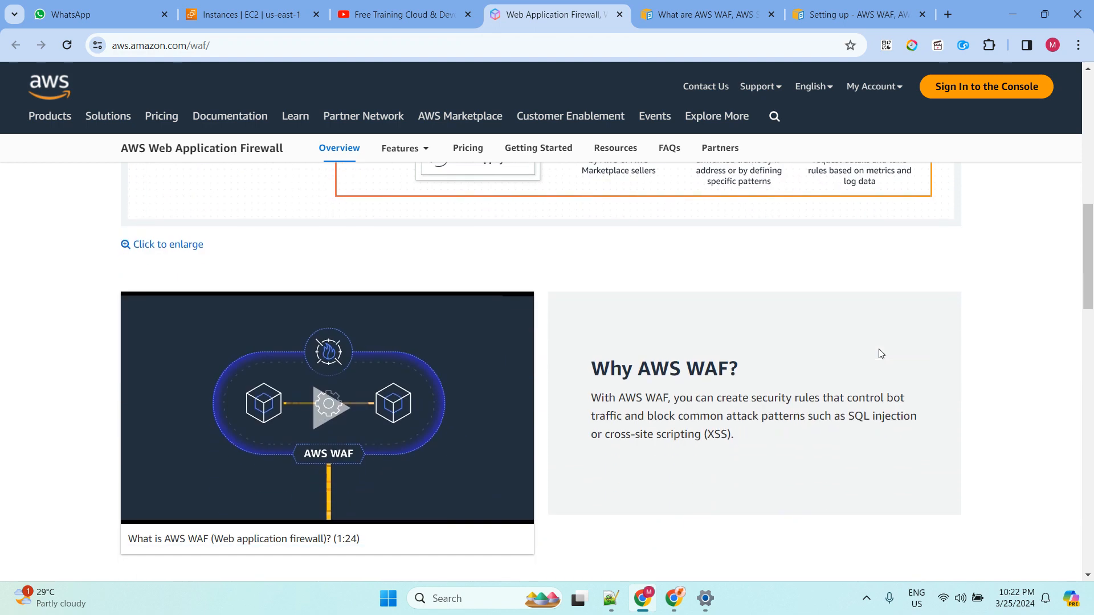
pyautogui.scroll(-3, 877, 320)
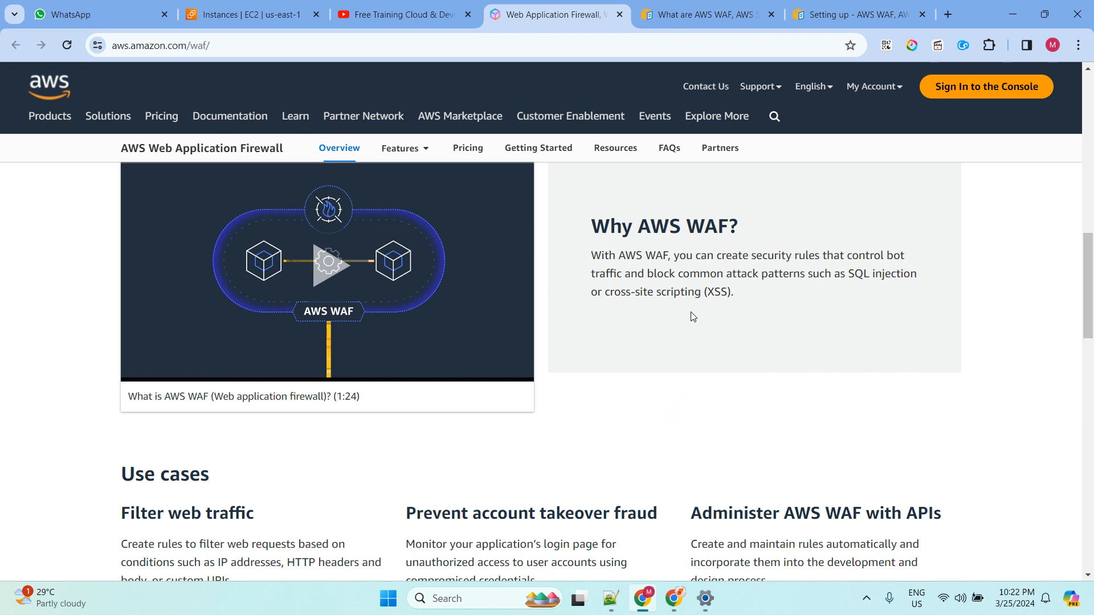
pyautogui.moveTo(754, 301); pyautogui.dragTo(591, 252)
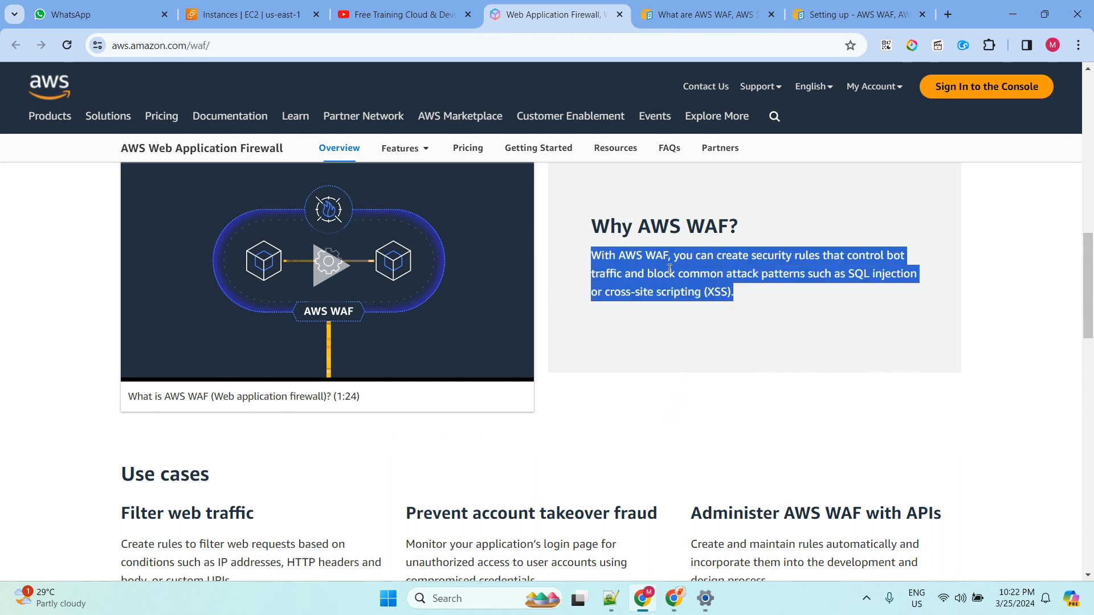
pyautogui.moveTo(659, 218); pyautogui.dragTo(708, 226)
pyautogui.click(716, 371)
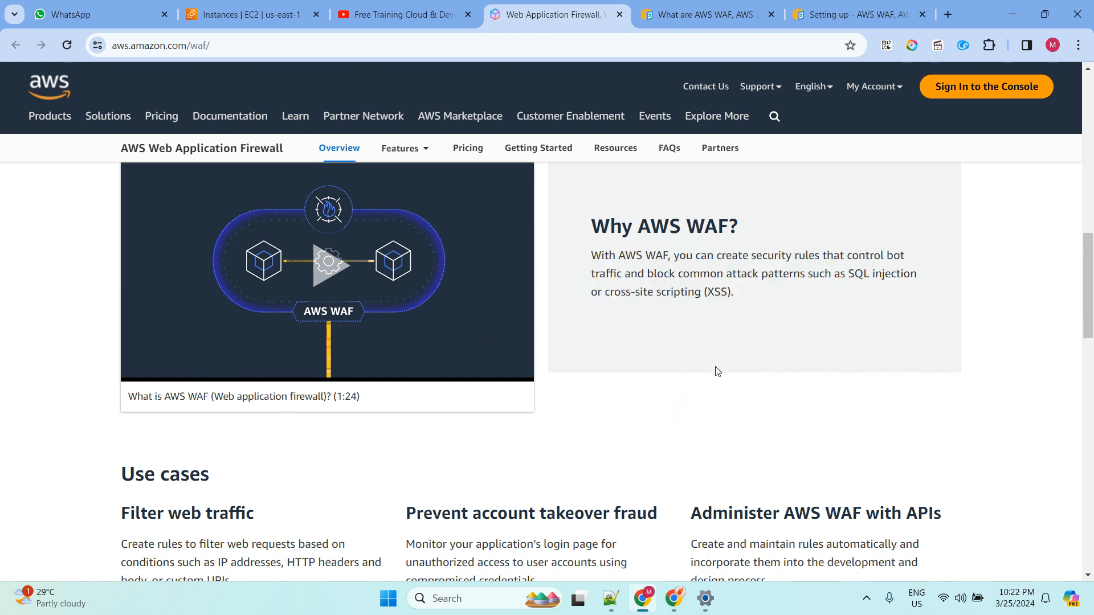
# Review the AWS WAF use cases, highlighting the headings for filtering web traffic, preventing account takeover fraud and administering with APIs.
pyautogui.scroll(-3, 520, 284)
pyautogui.moveTo(110, 264); pyautogui.dragTo(300, 259)
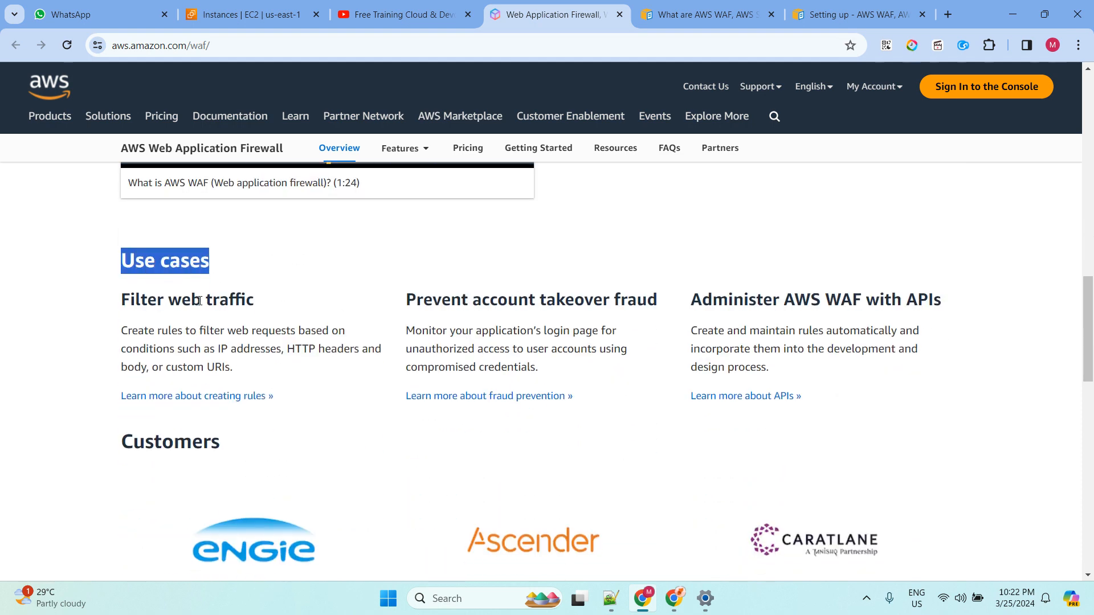
pyautogui.click(117, 303)
pyautogui.moveTo(117, 303); pyautogui.dragTo(272, 306)
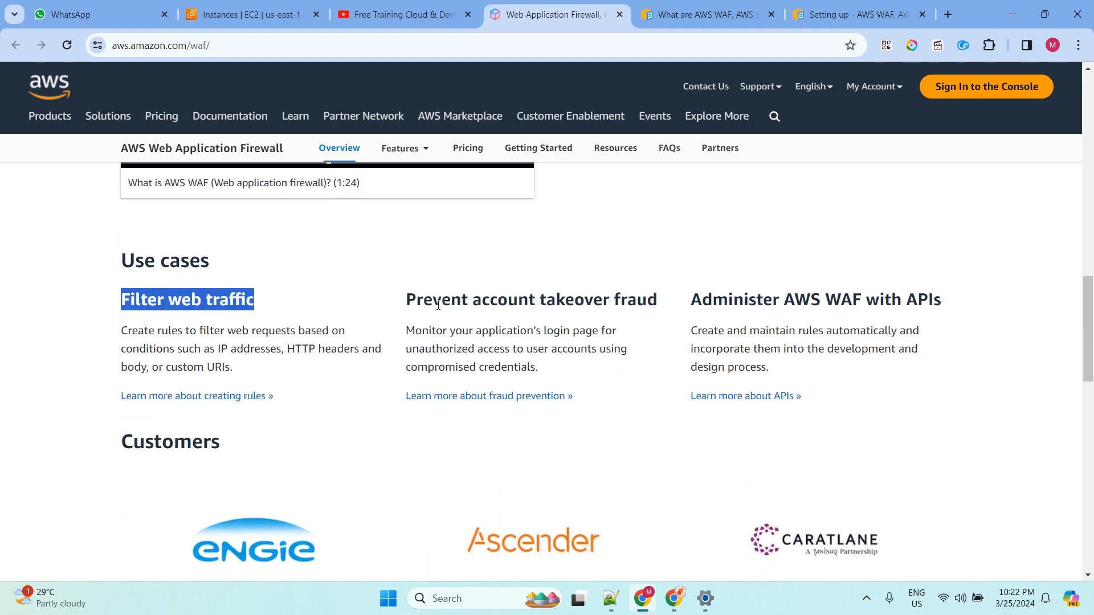
pyautogui.moveTo(405, 301); pyautogui.dragTo(955, 301)
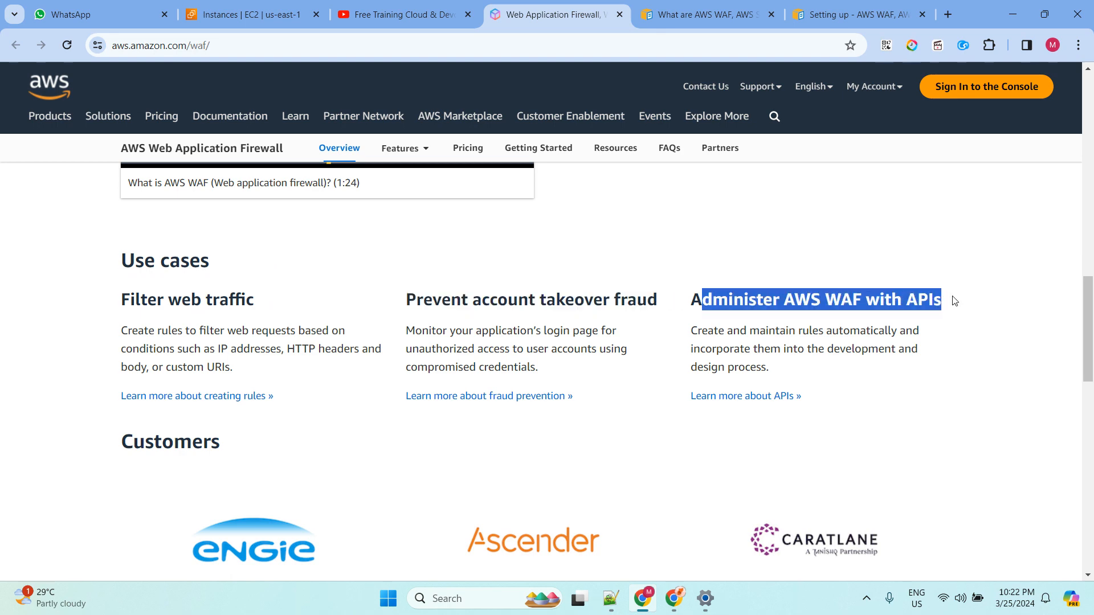
# Look over the "Customers" and "How to get started" sections of the AWS WAF page.
pyautogui.scroll(-3, 342, 287)
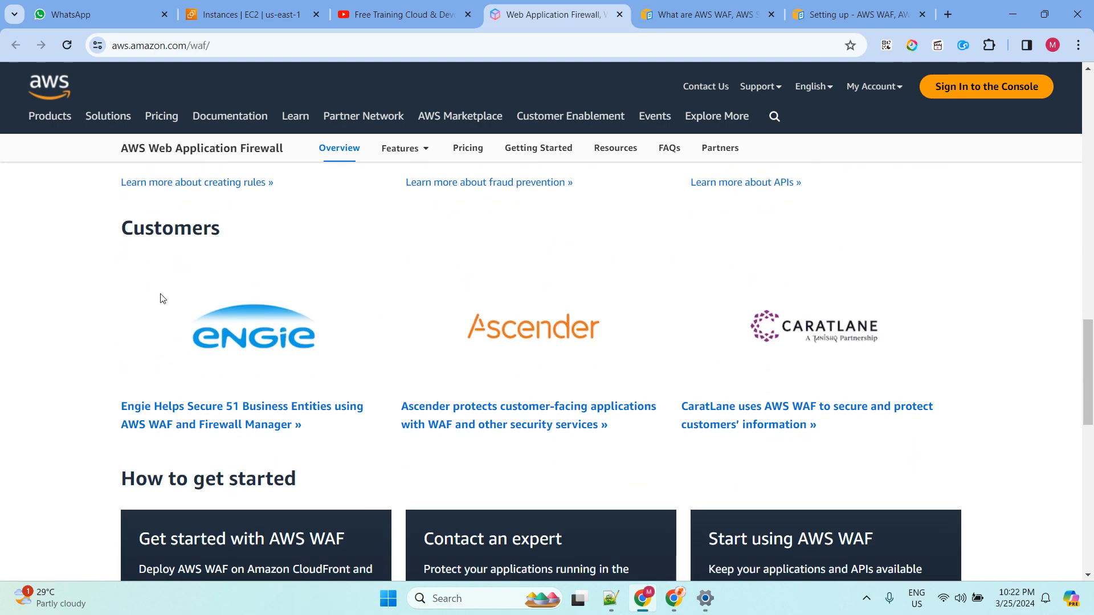
pyautogui.moveTo(90, 232); pyautogui.dragTo(308, 278)
pyautogui.scroll(-3, 498, 415)
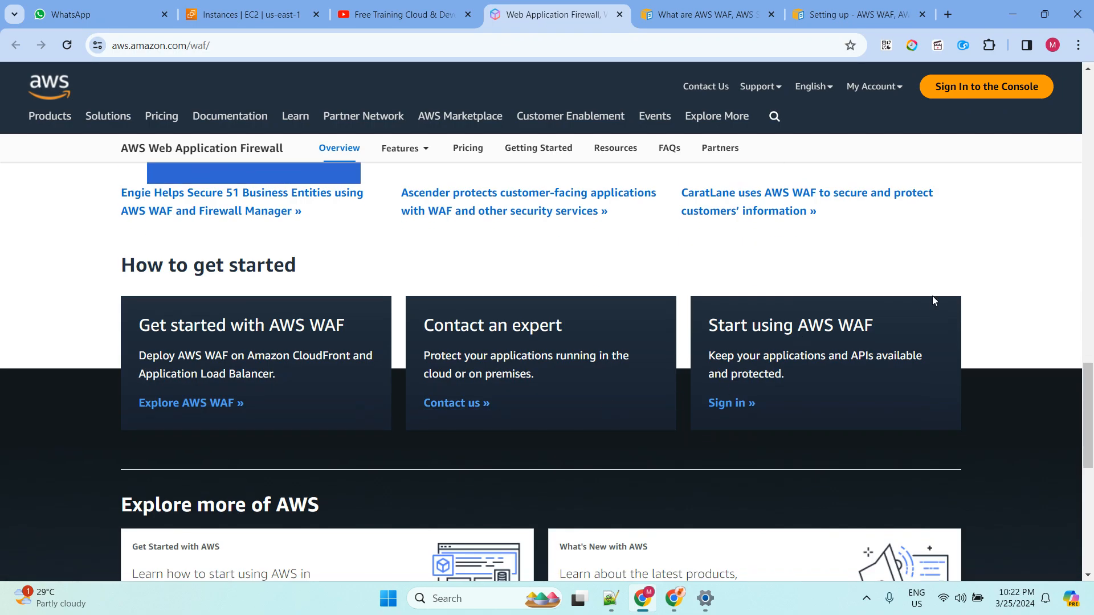
# Open the AWS WAF FAQs and read through the General questions, highlighting "What is AWS WAF?".
pyautogui.scroll(4, 935, 294)
pyautogui.scroll(15, 938, 293)
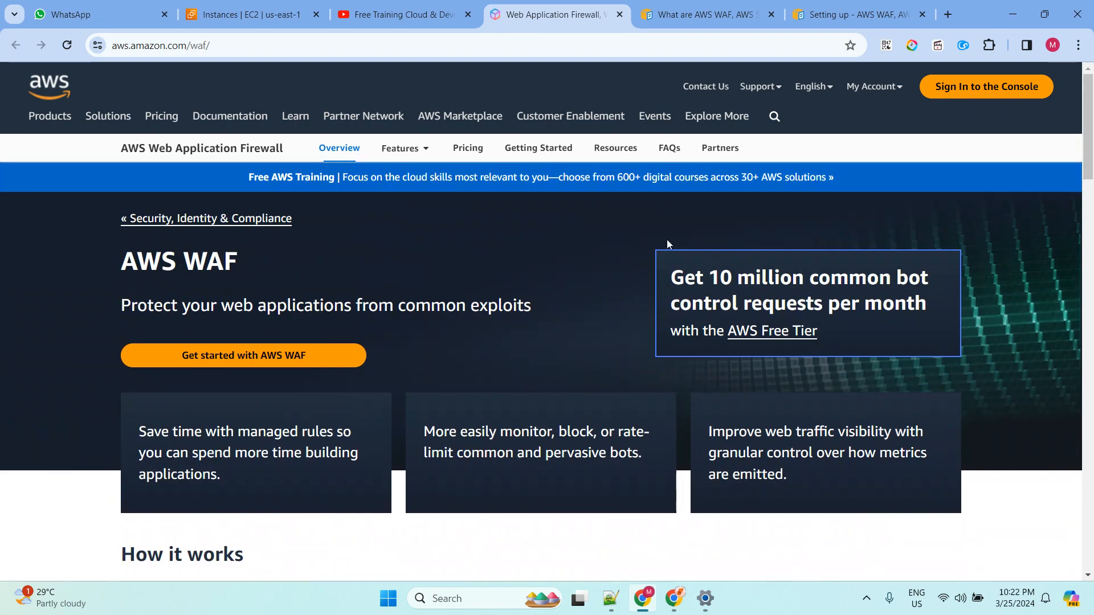
pyautogui.click(669, 149)
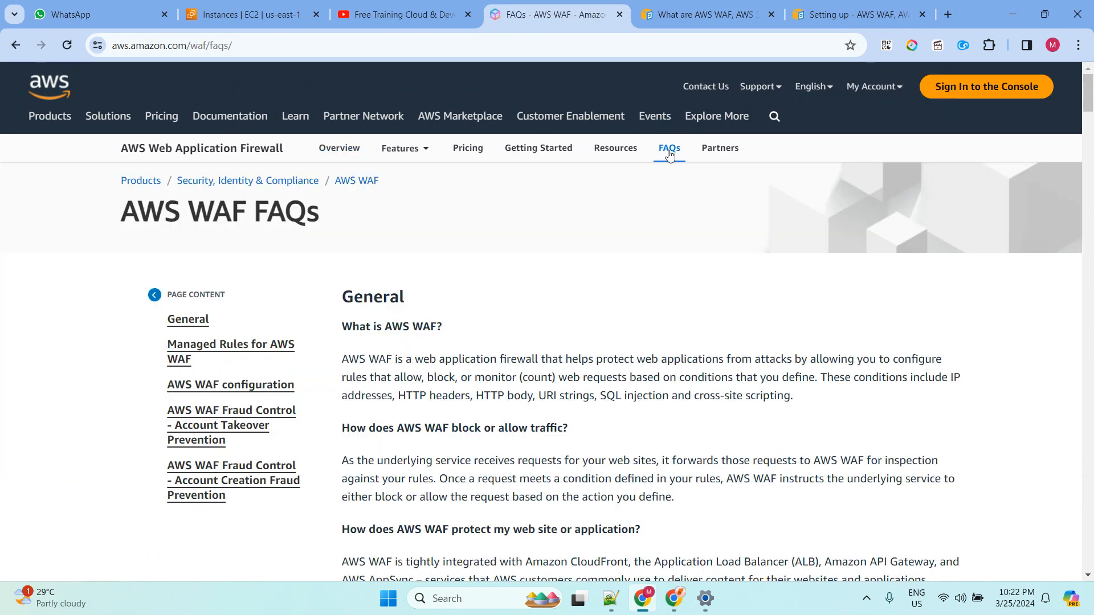
pyautogui.moveTo(342, 326); pyautogui.dragTo(485, 326)
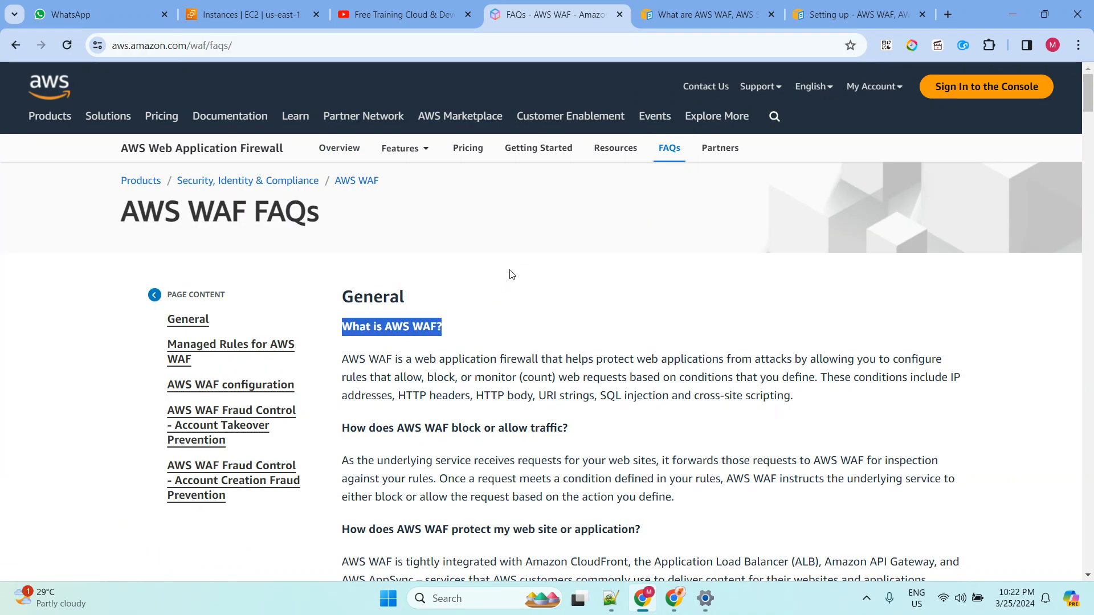
pyautogui.scroll(-3, 508, 272)
pyautogui.scroll(-10, 455, 307)
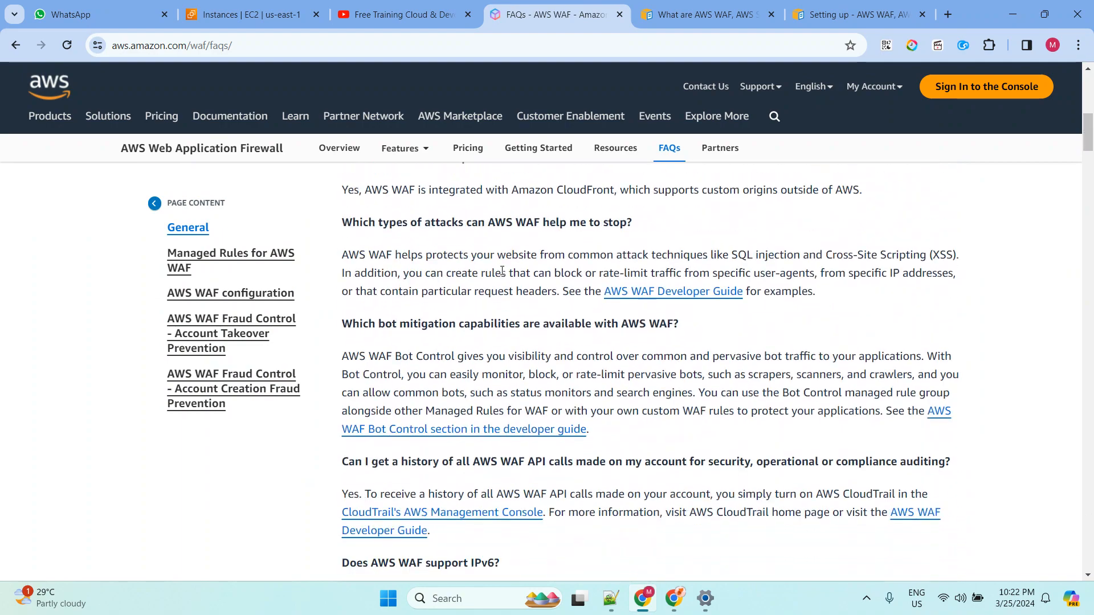
pyautogui.scroll(-10, 535, 349)
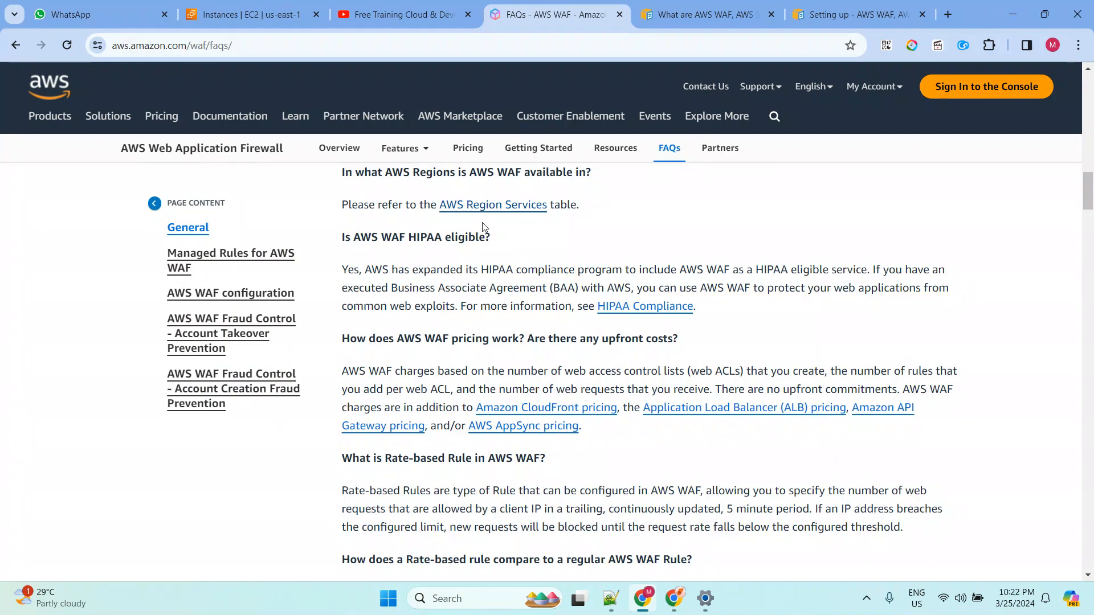
# Review the Developer Guide's introduction to AWS WAF, AWS Shield and AWS Firewall Manager, highlighting the entries in its topics list.
pyautogui.click(681, 17)
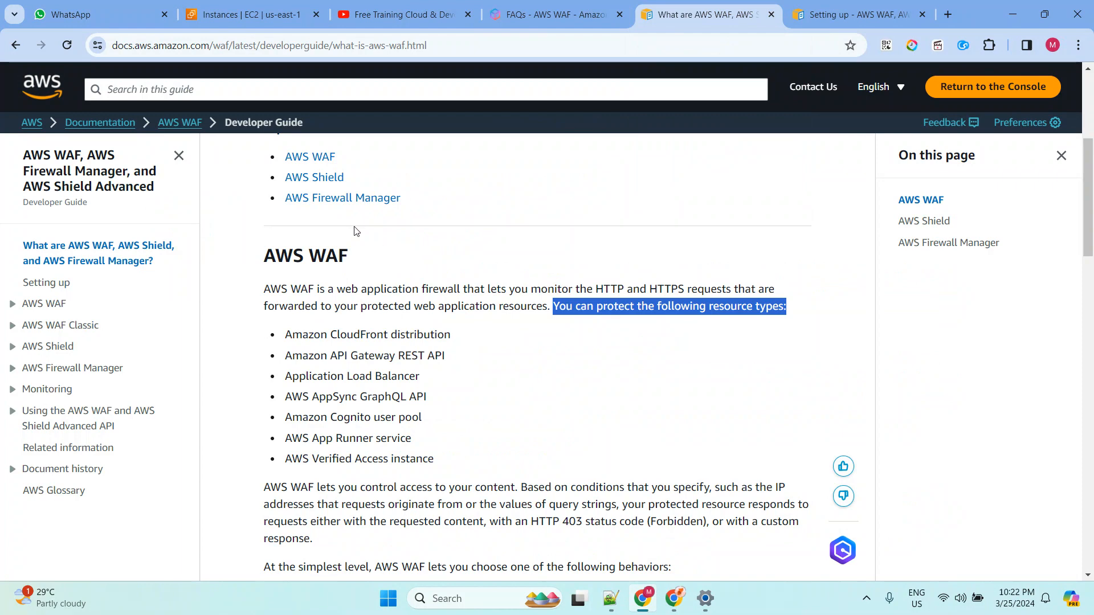
pyautogui.scroll(5, 413, 219)
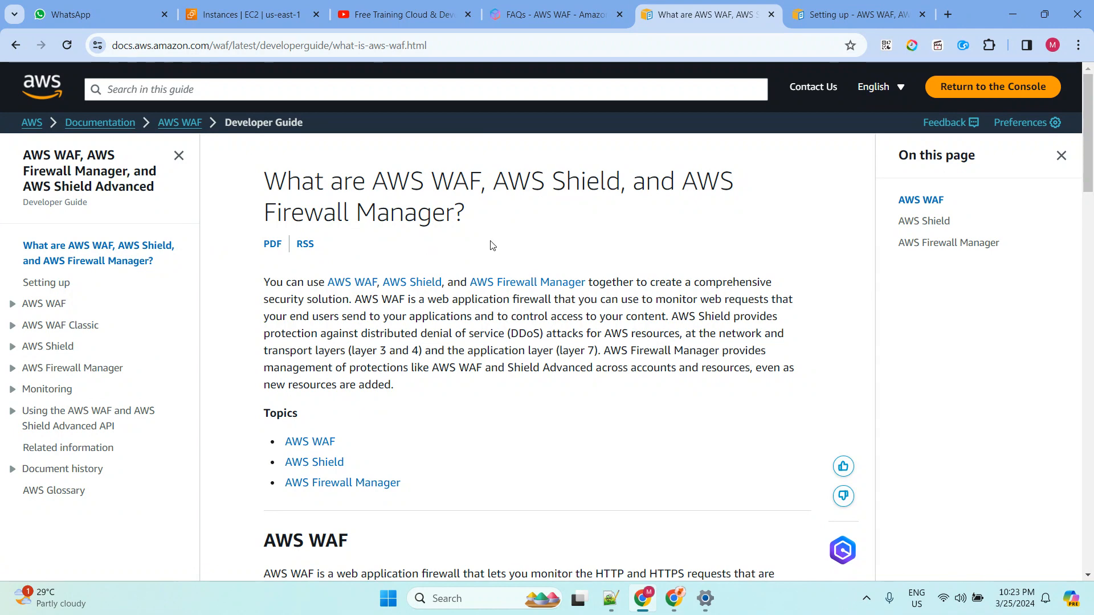
pyautogui.scroll(-2, 491, 262)
pyautogui.moveTo(392, 301); pyautogui.dragTo(250, 305)
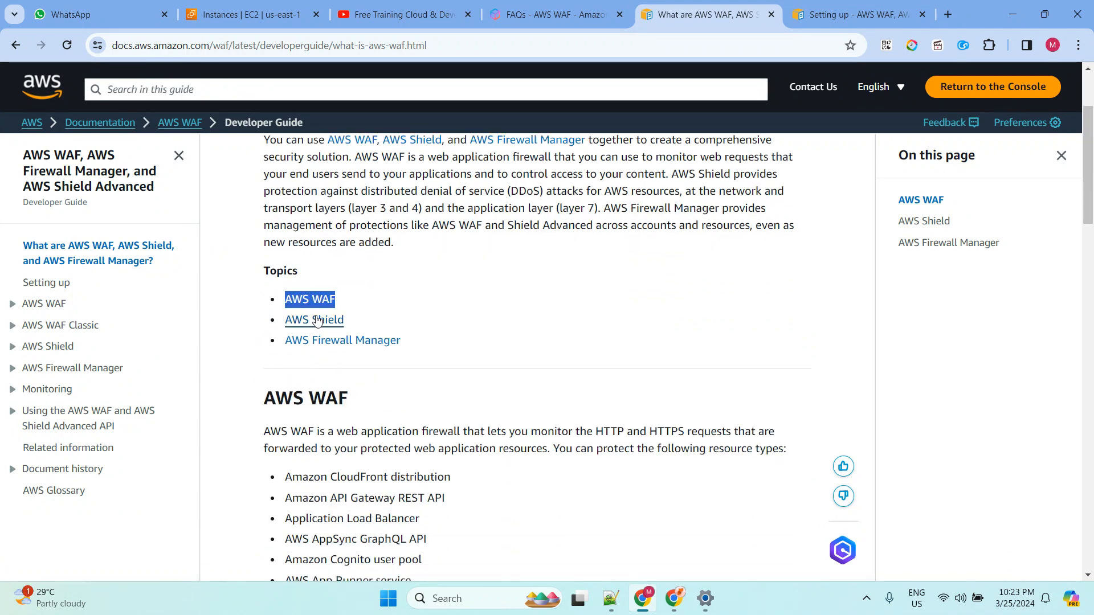
pyautogui.moveTo(364, 320); pyautogui.dragTo(249, 320)
pyautogui.click(480, 336)
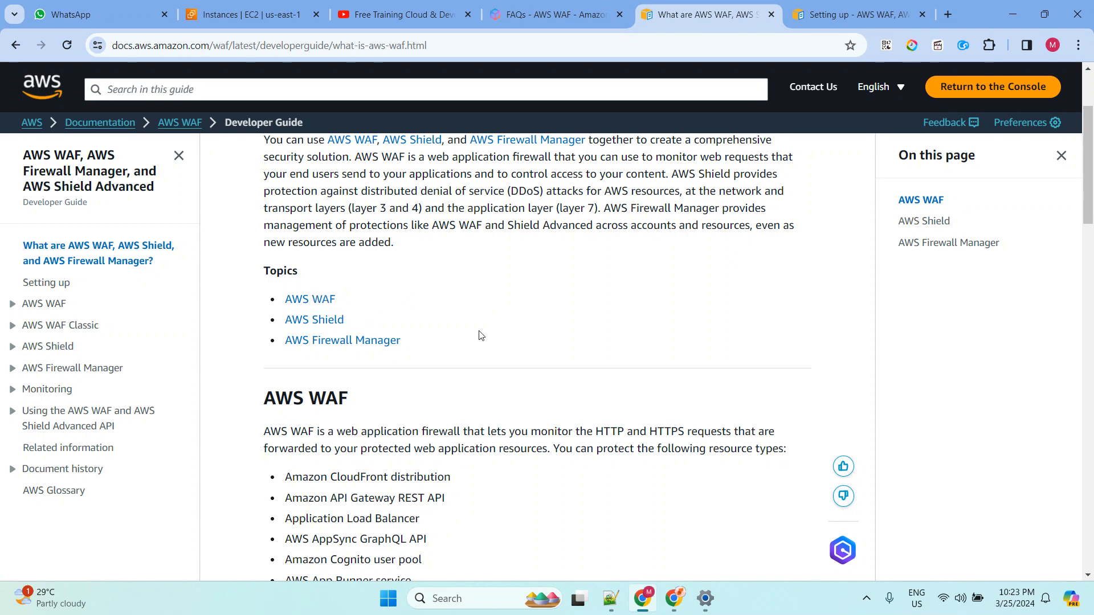
pyautogui.moveTo(430, 347); pyautogui.dragTo(246, 349)
pyautogui.click(514, 317)
pyautogui.moveTo(376, 301); pyautogui.dragTo(214, 302)
# Review the resource types AWS WAF can protect, highlighting CloudFront distribution, API Gateway REST API, Application Load Balancer and Cognito user pool.
pyautogui.scroll(-4, 533, 289)
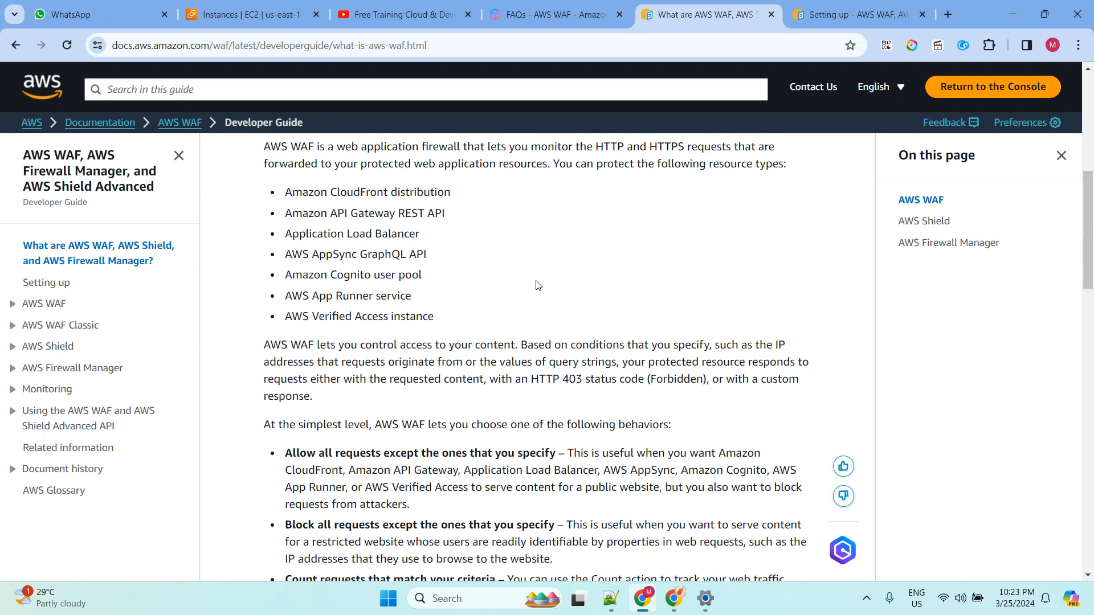
pyautogui.scroll(1, 536, 285)
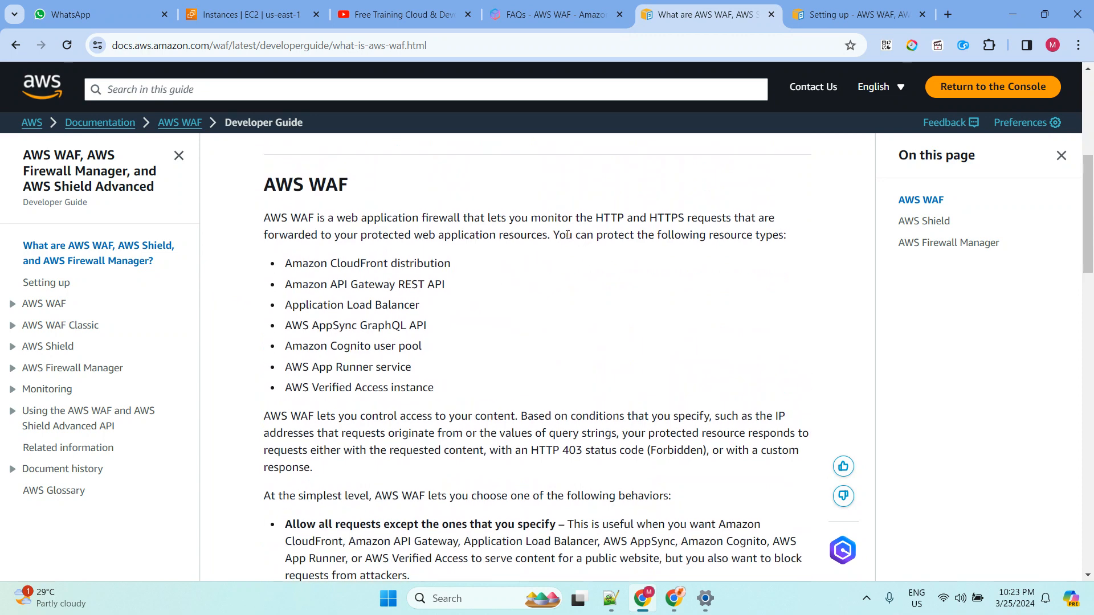
pyautogui.moveTo(568, 235); pyautogui.dragTo(794, 244)
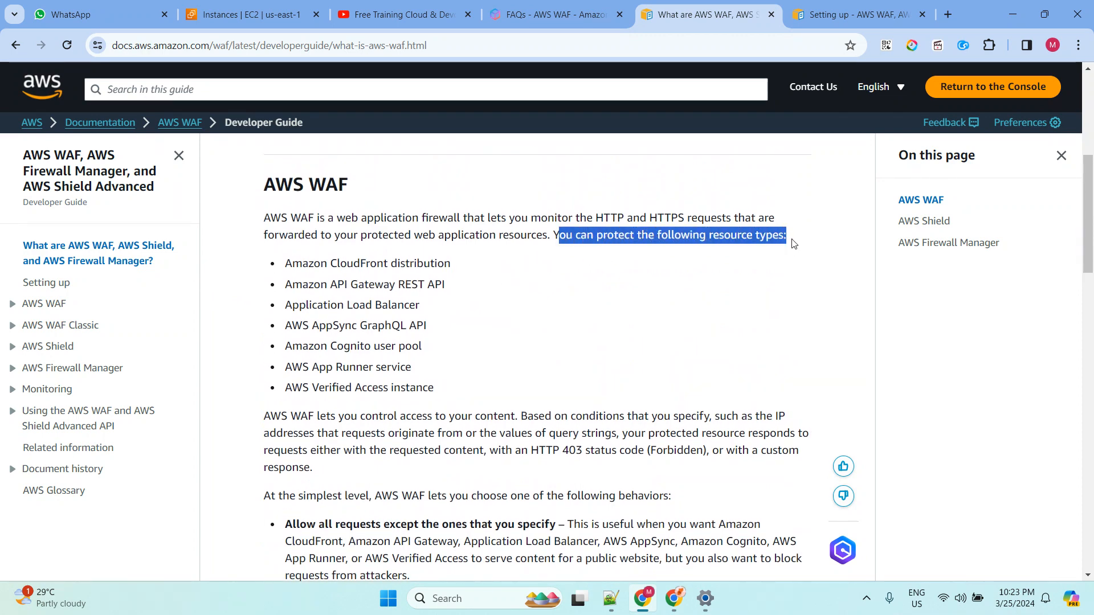
pyautogui.moveTo(309, 264); pyautogui.dragTo(441, 263)
pyautogui.moveTo(337, 284); pyautogui.dragTo(443, 284)
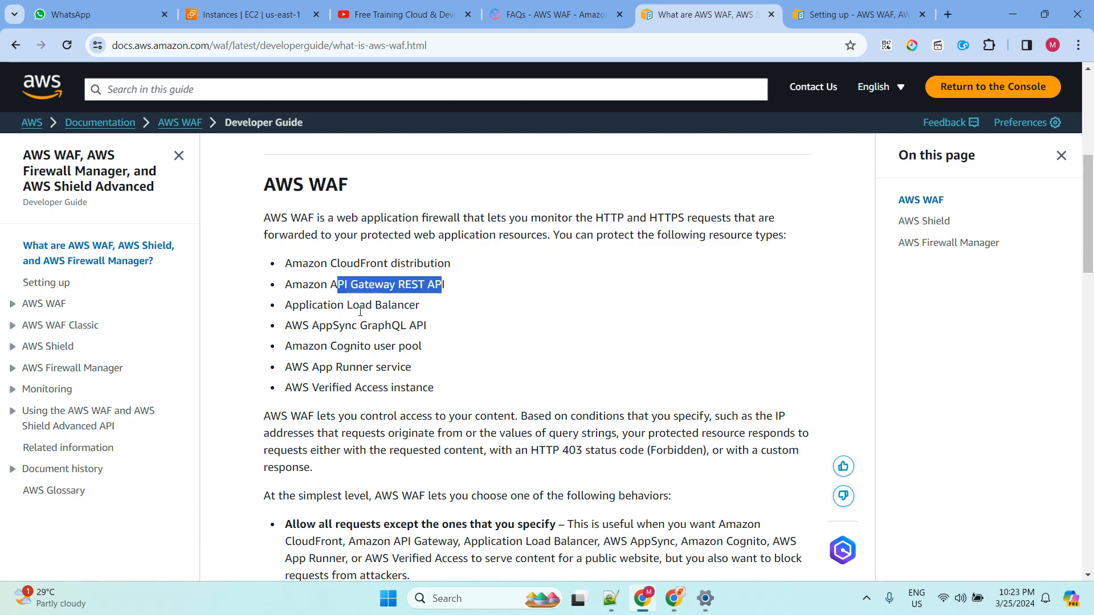
pyautogui.moveTo(323, 305); pyautogui.dragTo(409, 304)
pyautogui.moveTo(316, 349); pyautogui.dragTo(437, 356)
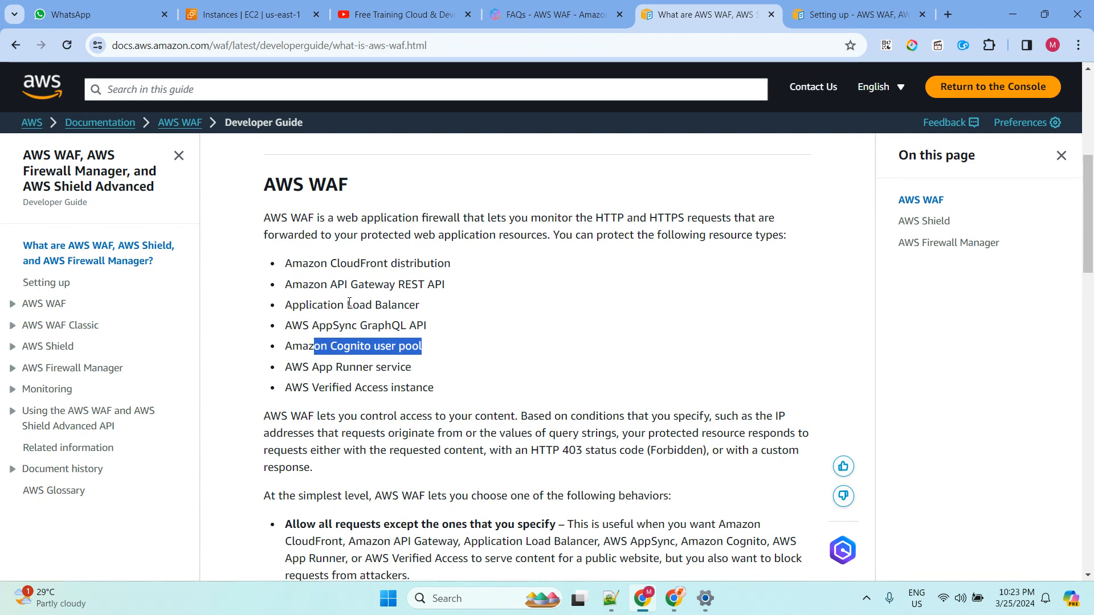
# Read the request-handling behaviors AWS WAF offers, highlighting the allow, block, count and CAPTCHA or challenge options.
pyautogui.scroll(-5, 400, 264)
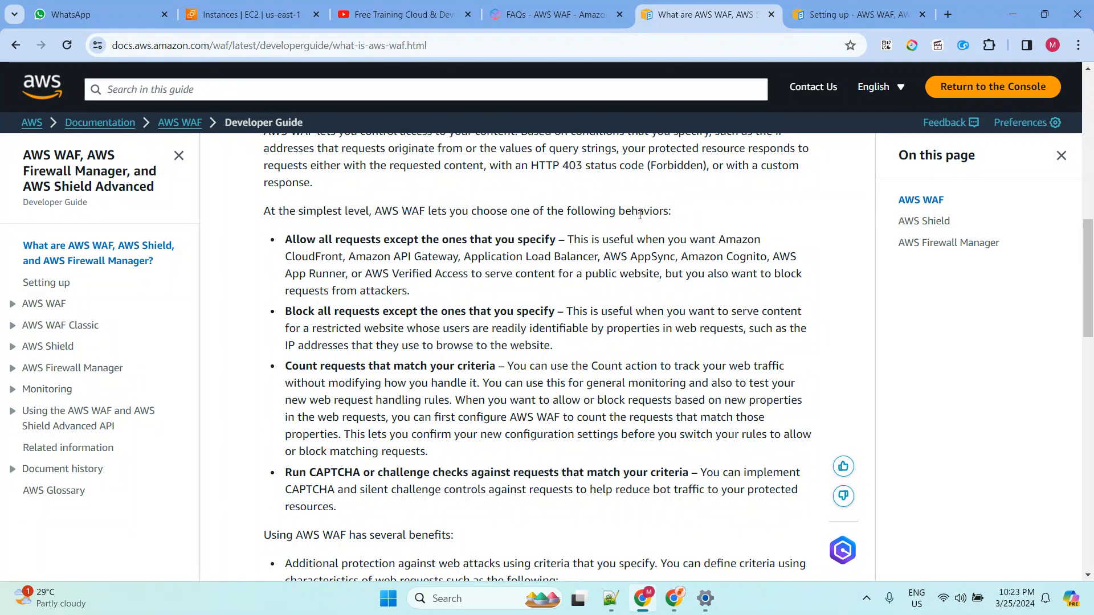
pyautogui.moveTo(304, 213); pyautogui.dragTo(688, 219)
pyautogui.click(621, 293)
pyautogui.moveTo(561, 244); pyautogui.dragTo(286, 241)
pyautogui.moveTo(324, 312); pyautogui.dragTo(421, 312)
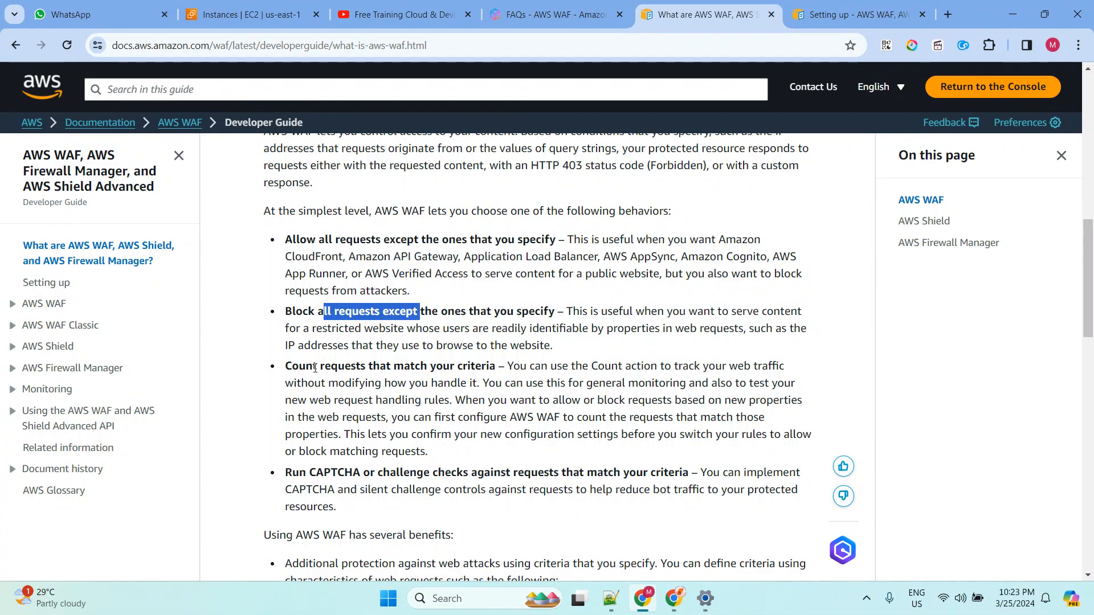
pyautogui.moveTo(285, 366); pyautogui.dragTo(312, 366)
pyautogui.scroll(-3, 403, 311)
pyautogui.moveTo(298, 329); pyautogui.dragTo(414, 331)
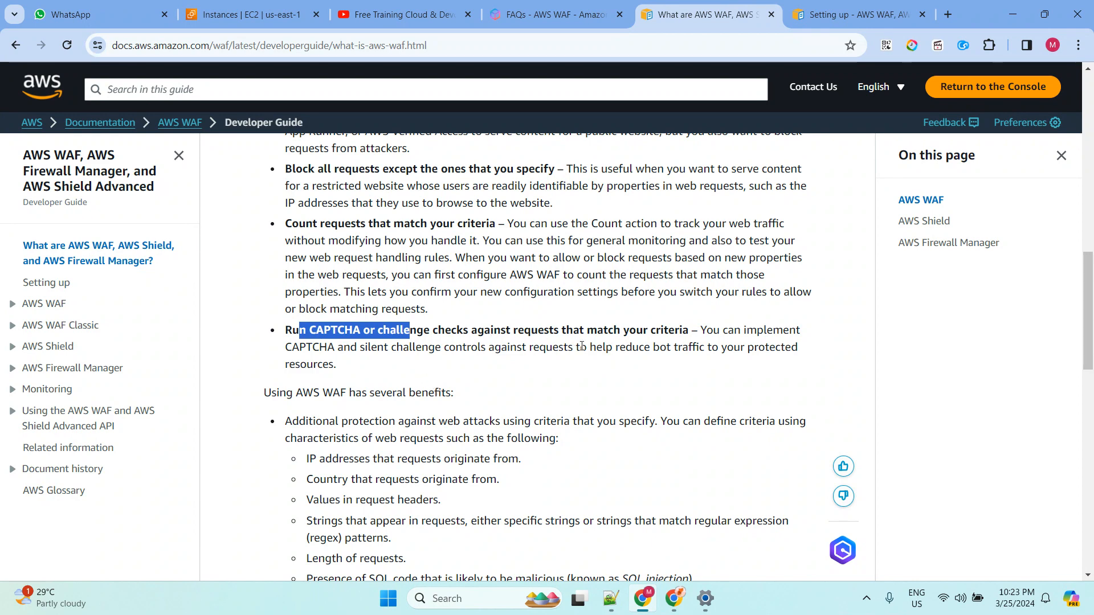
# Read the list of AWS WAF benefits, from web request criteria to automated administration, down to the AWS Shield section.
pyautogui.scroll(-5, 484, 319)
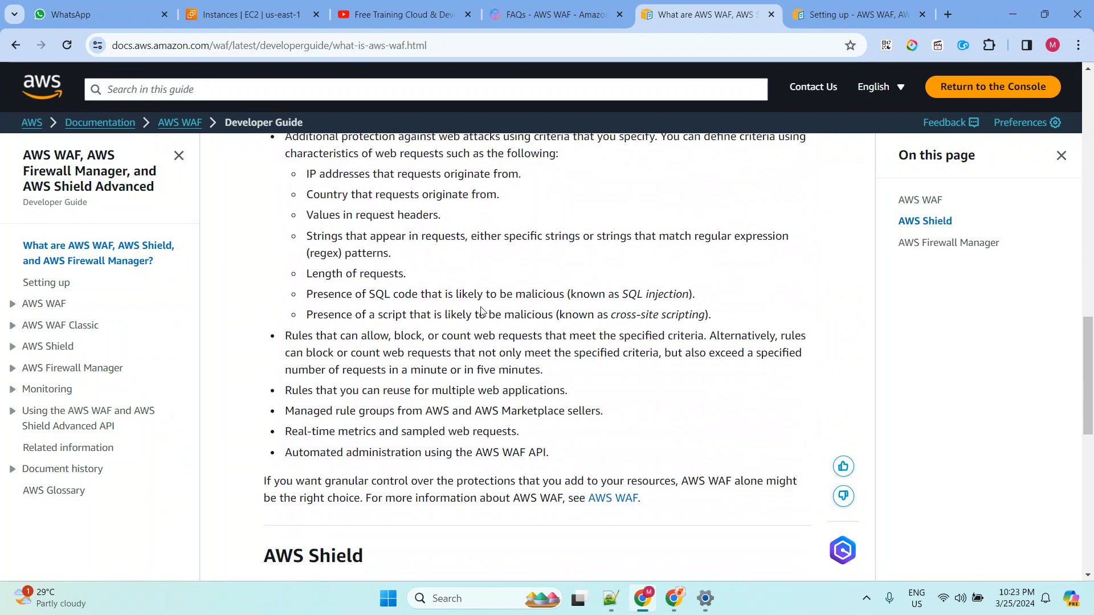
pyautogui.scroll(1, 366, 331)
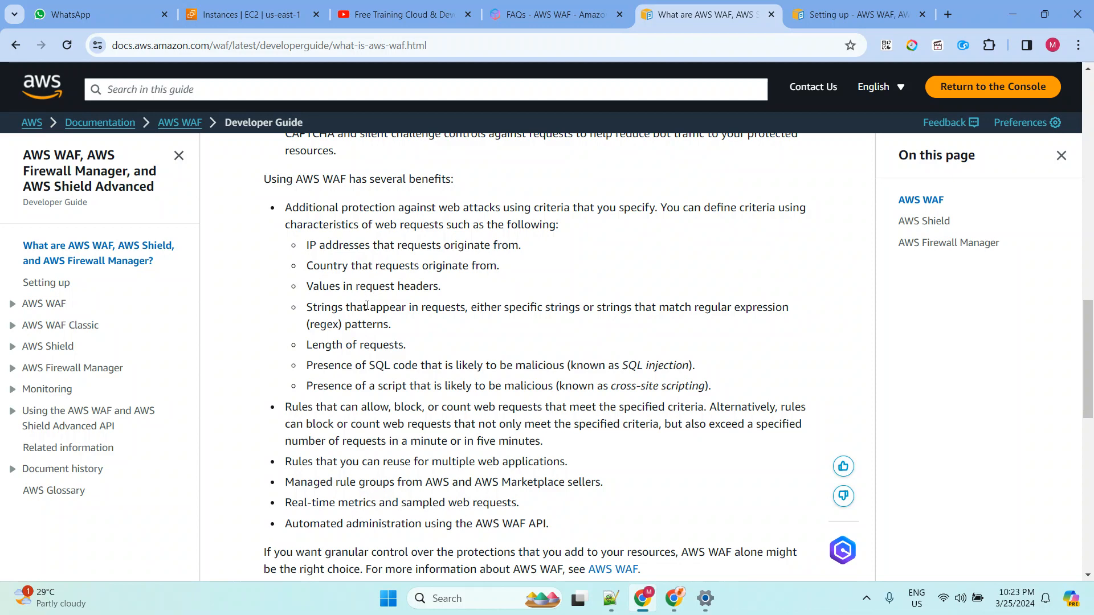
pyautogui.scroll(-2, 399, 290)
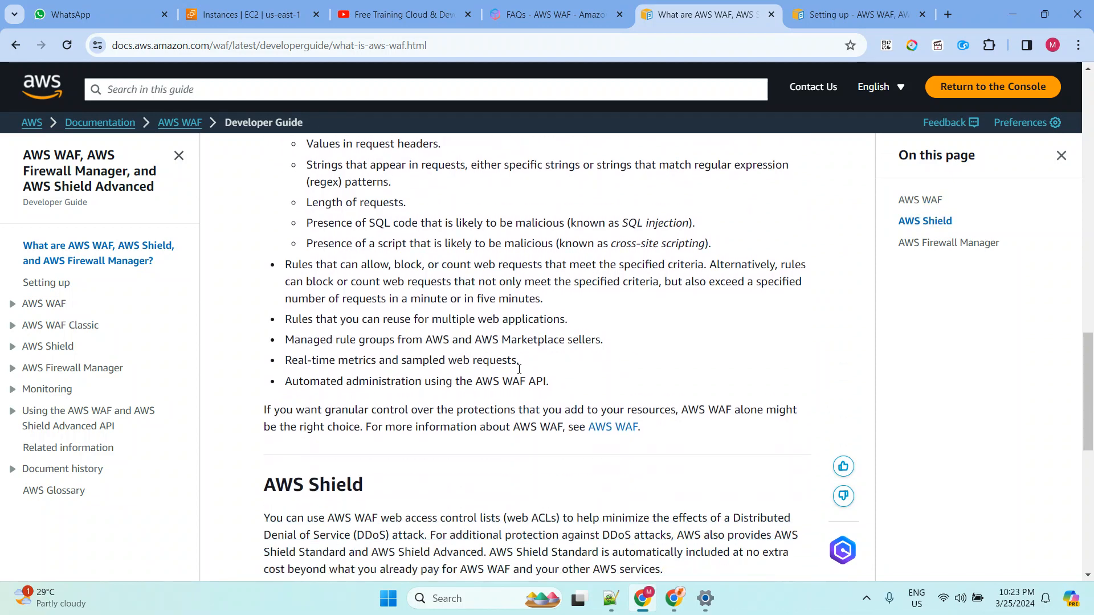
pyautogui.scroll(-1, 369, 321)
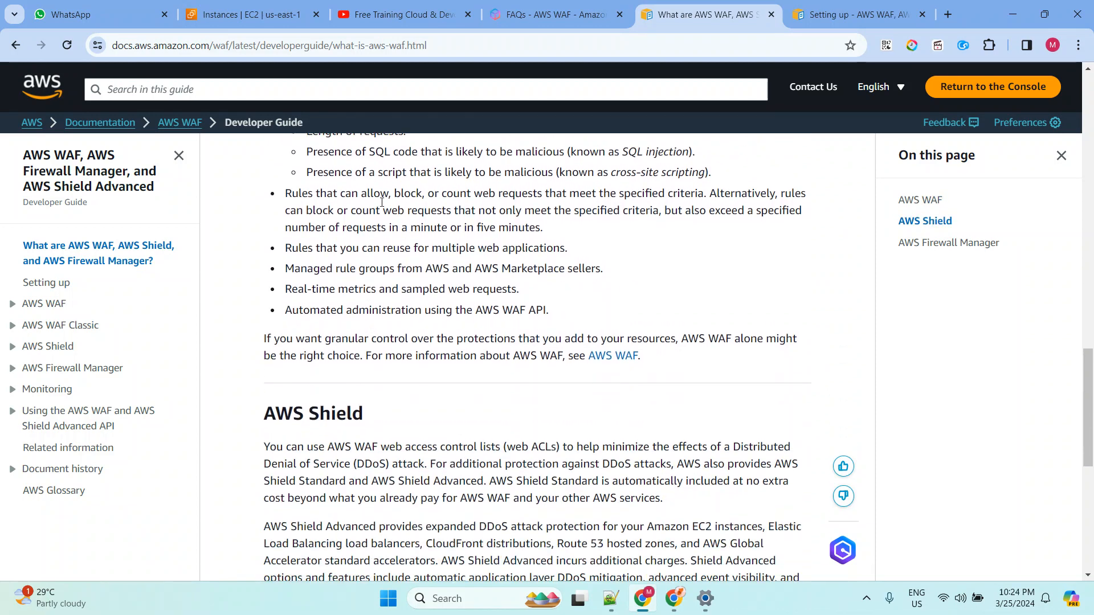
# Switch to the "Setting up" guide page and review its AWS SDK installation instructions, highlighting the list of languages from Java to Ruby.
pyautogui.click(837, 18)
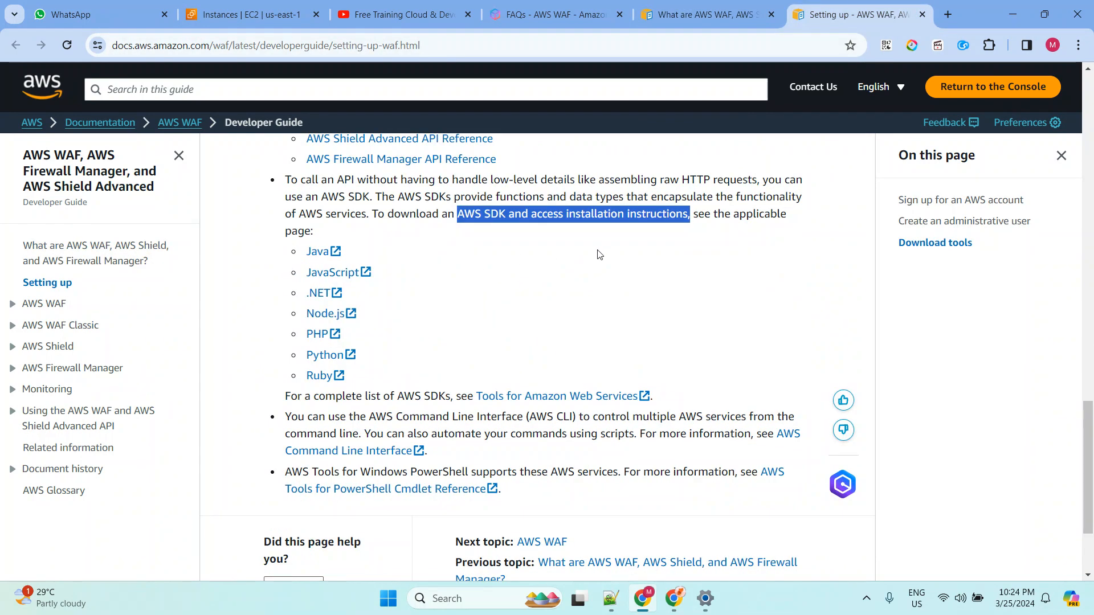
pyautogui.moveTo(464, 214); pyautogui.dragTo(680, 220)
pyautogui.moveTo(380, 378); pyautogui.dragTo(305, 251)
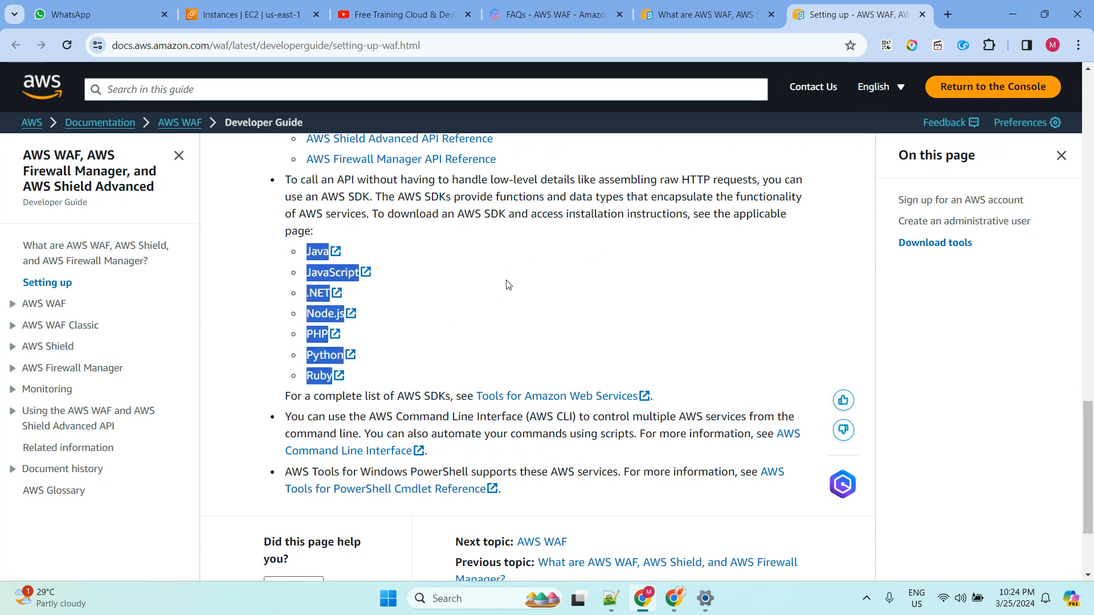
pyautogui.scroll(-2, 508, 284)
pyautogui.click(438, 227)
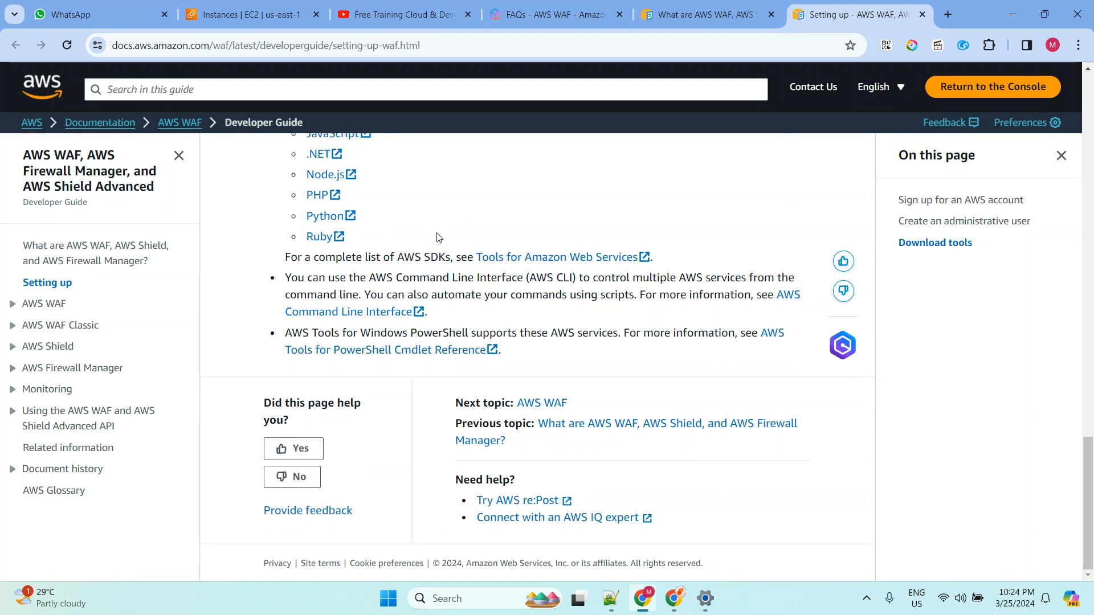
# Open the Python SDK's boto repository on GitHub, review its README and source installation commands, and return to the setup guide.
pyautogui.click(320, 217)
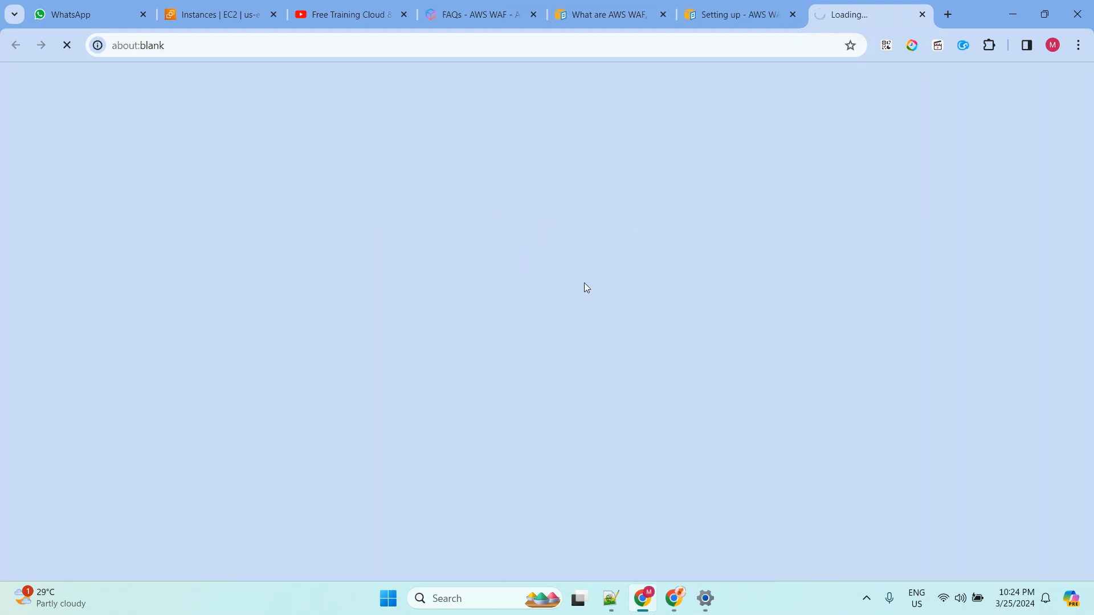
pyautogui.scroll(-10, 376, 279)
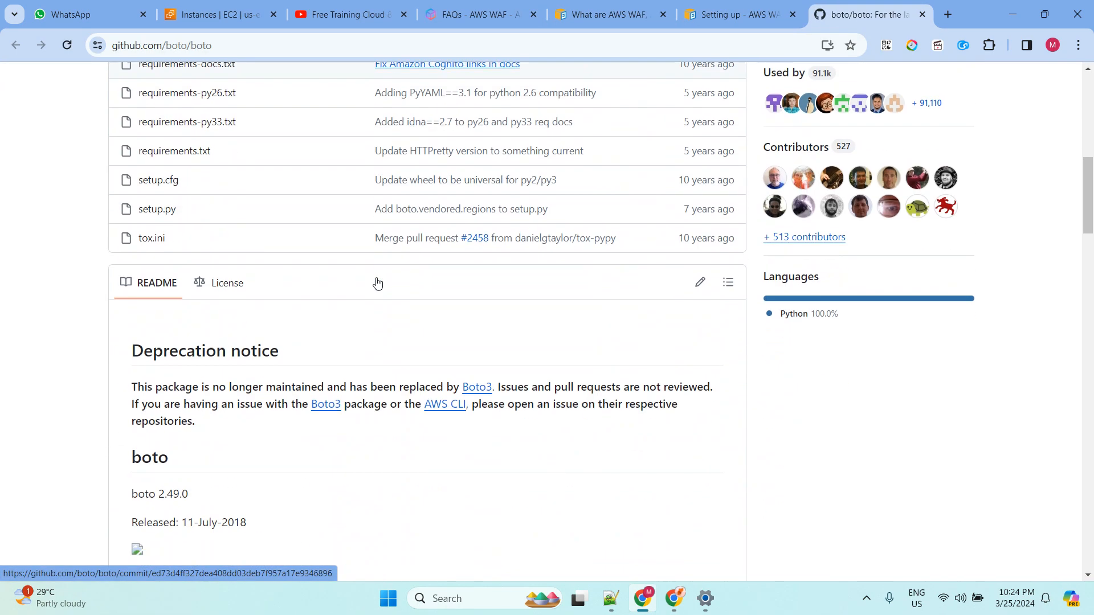
pyautogui.scroll(-10, 378, 283)
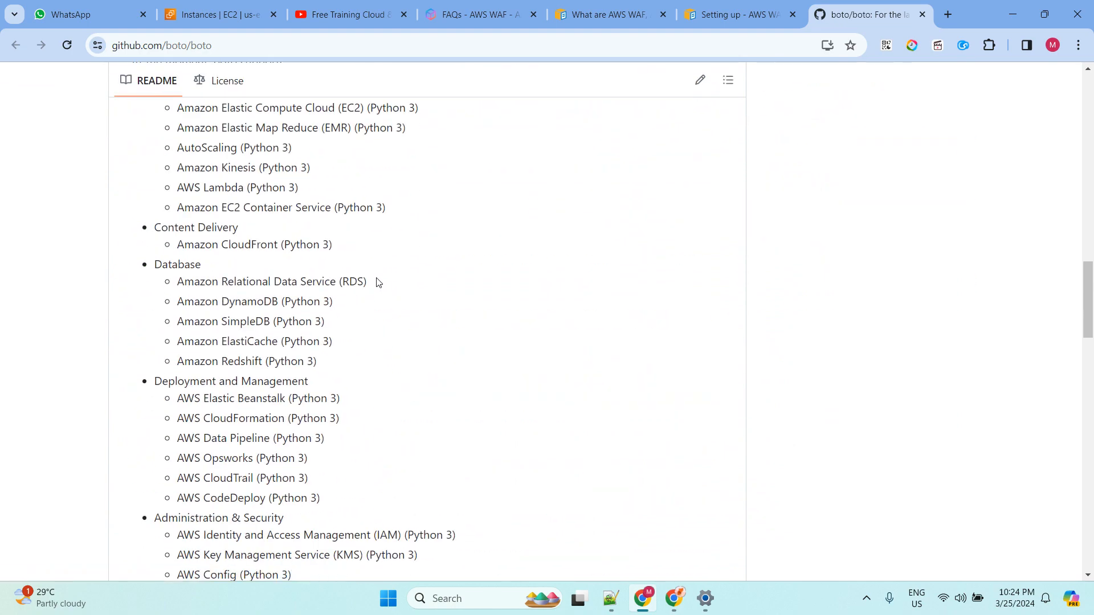
pyautogui.scroll(-15, 377, 282)
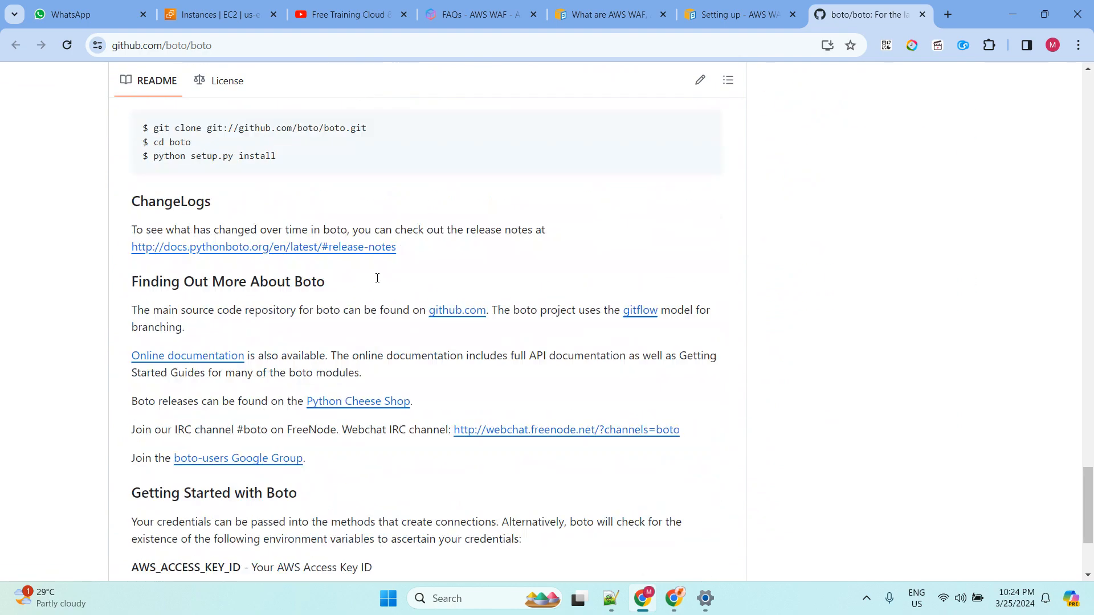
pyautogui.moveTo(210, 340); pyautogui.dragTo(165, 338)
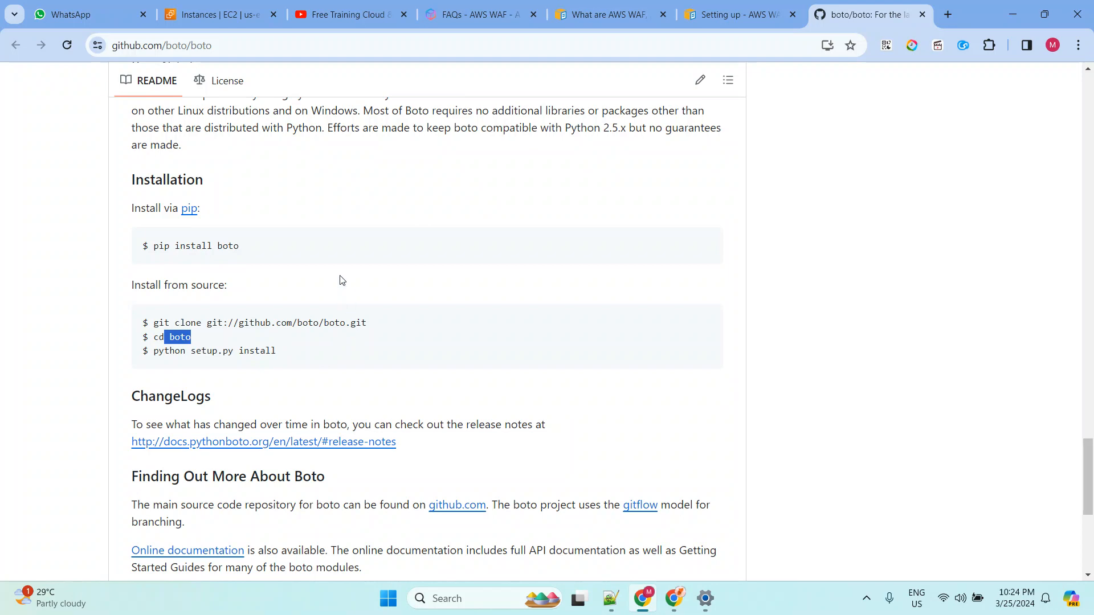
pyautogui.scroll(-3, 342, 280)
pyautogui.moveTo(196, 208); pyautogui.dragTo(315, 215)
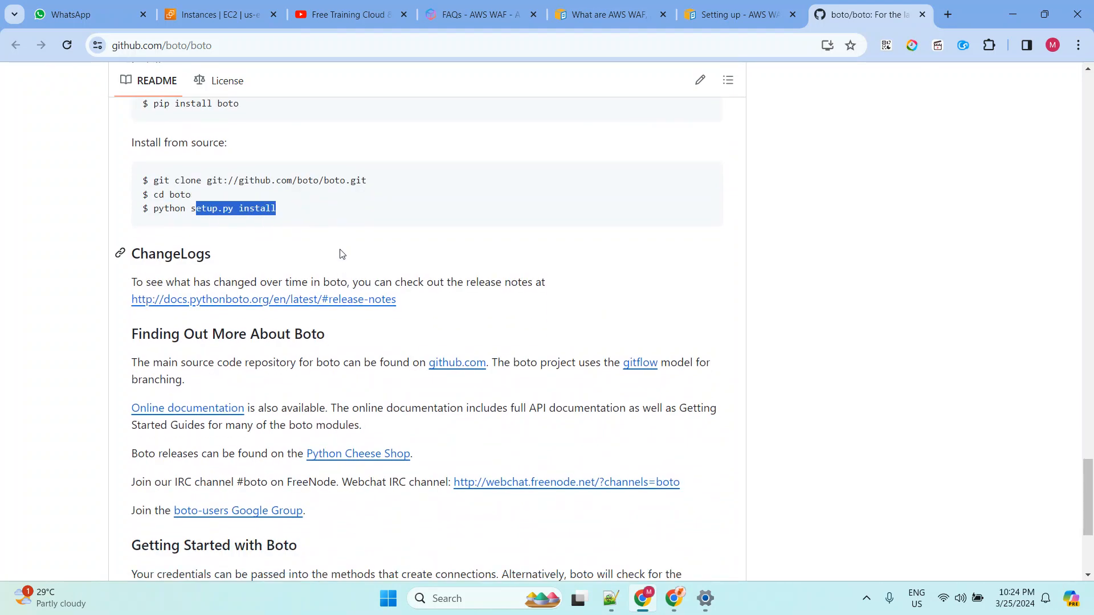
pyautogui.scroll(-4, 342, 254)
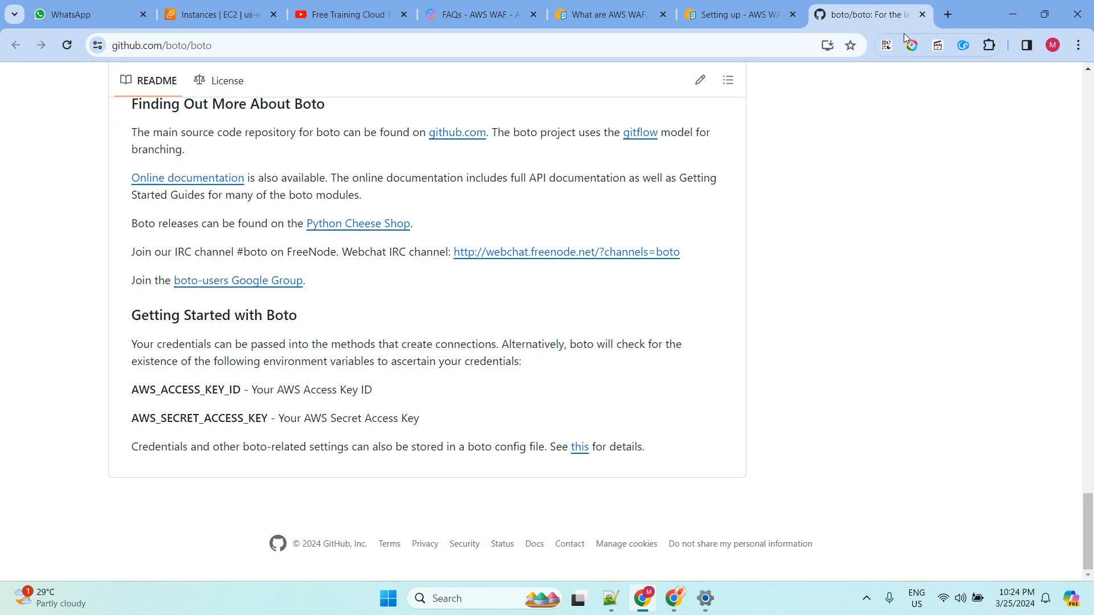
pyautogui.click(923, 14)
pyautogui.scroll(1, 584, 214)
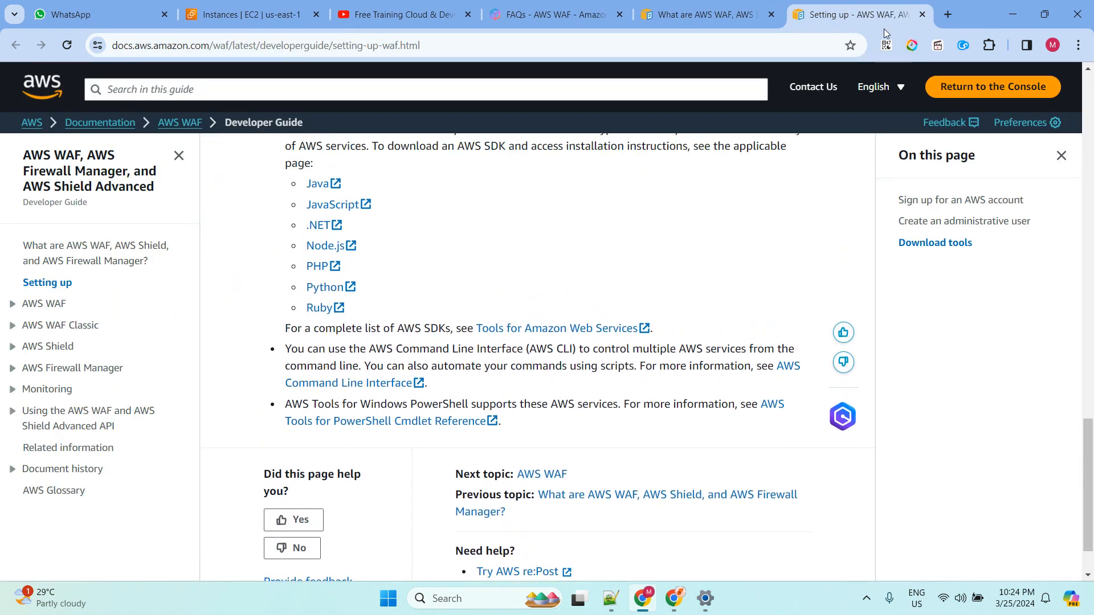
# Switch to the EC2 console's instance list, start launching a new instance, and choose to proceed without a key pair.
pyautogui.click(242, 23)
pyautogui.hotkey('alt', 'Tab')
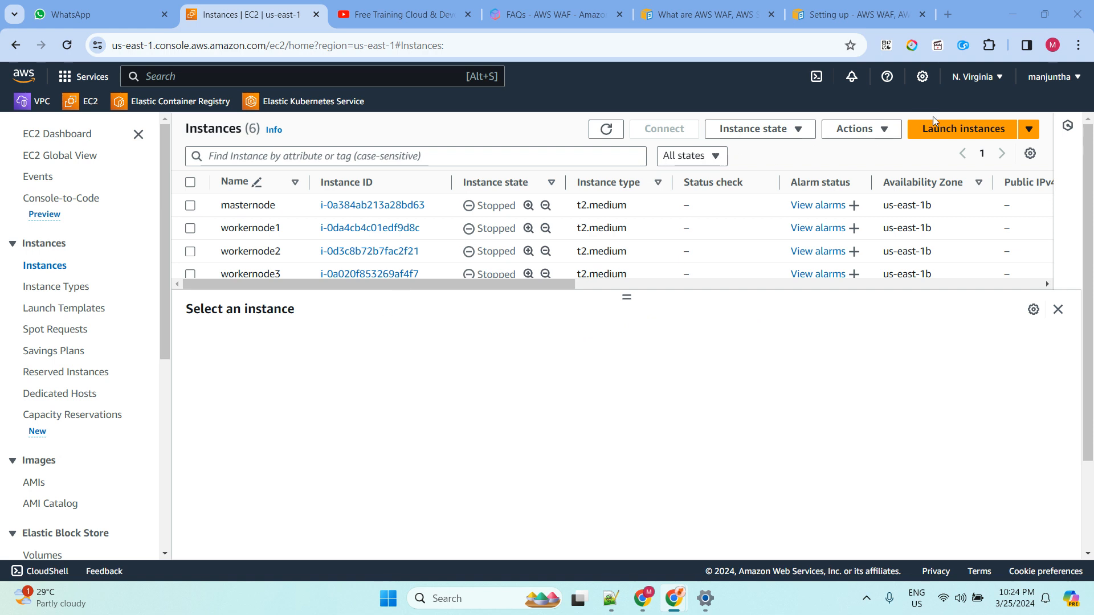
pyautogui.click(954, 131)
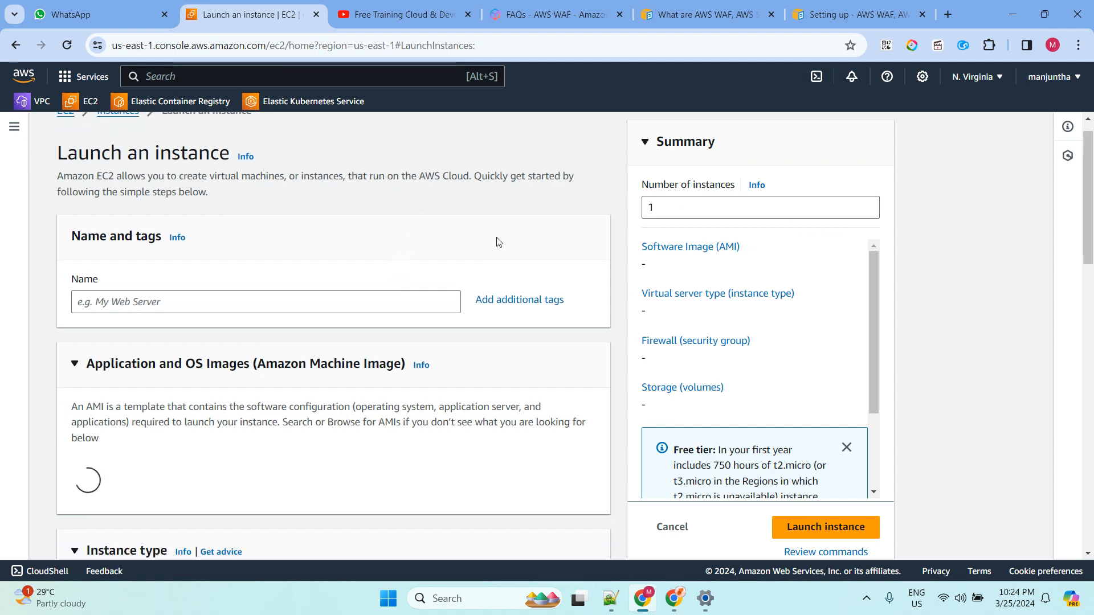
pyautogui.scroll(-9, 436, 296)
pyautogui.scroll(-4, 290, 256)
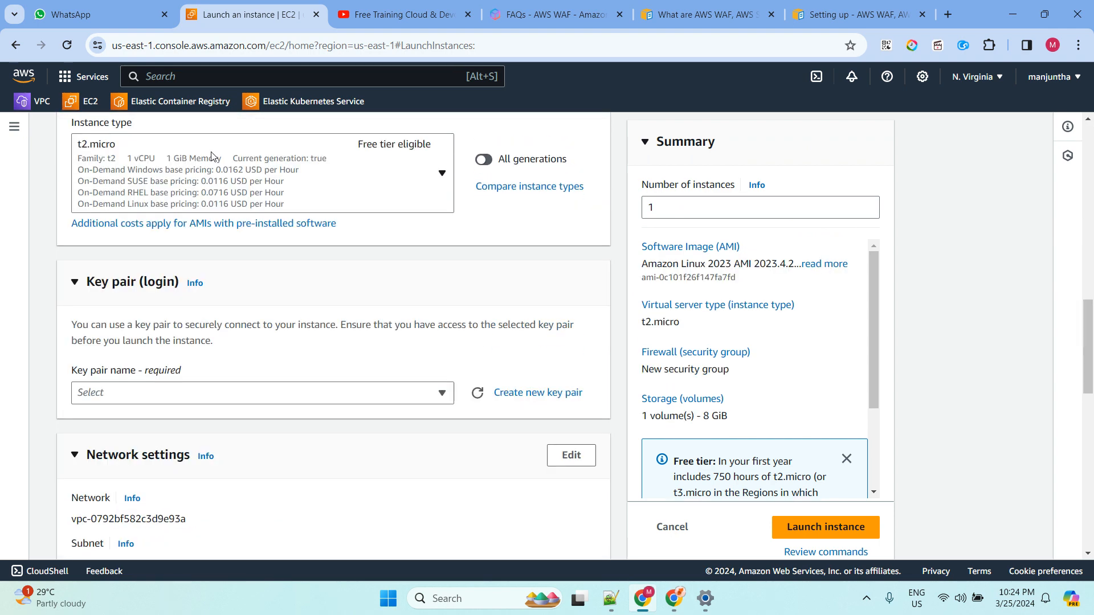
pyautogui.click(289, 251)
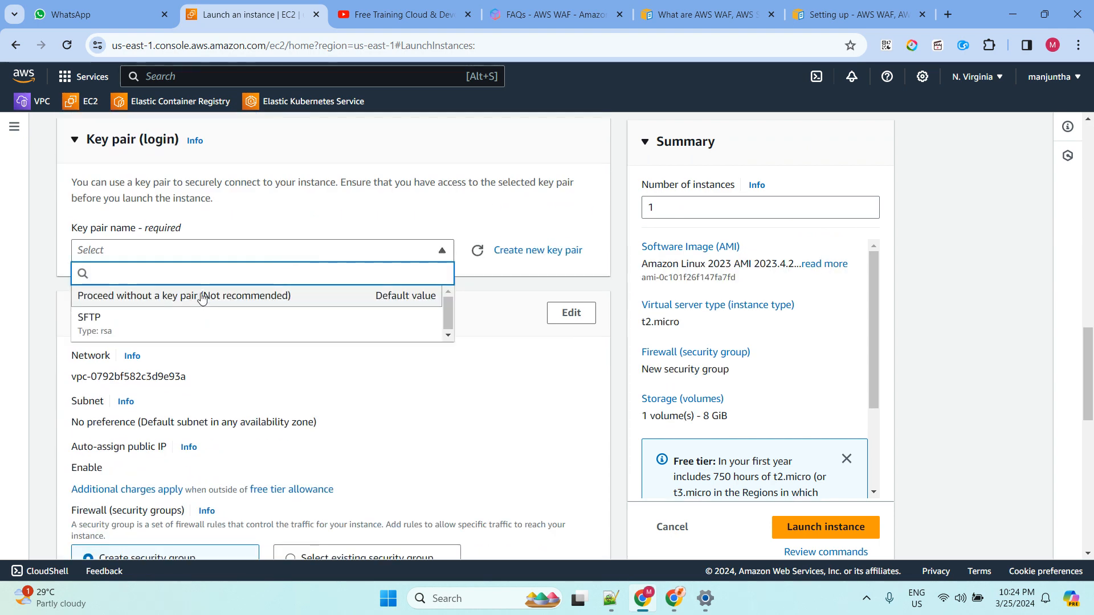
pyautogui.click(271, 295)
# Edit the network settings and select subnet-0f6157fe34363ff53 in availability zone us-east-1a.
pyautogui.scroll(-3, 309, 315)
pyautogui.scroll(2, 536, 292)
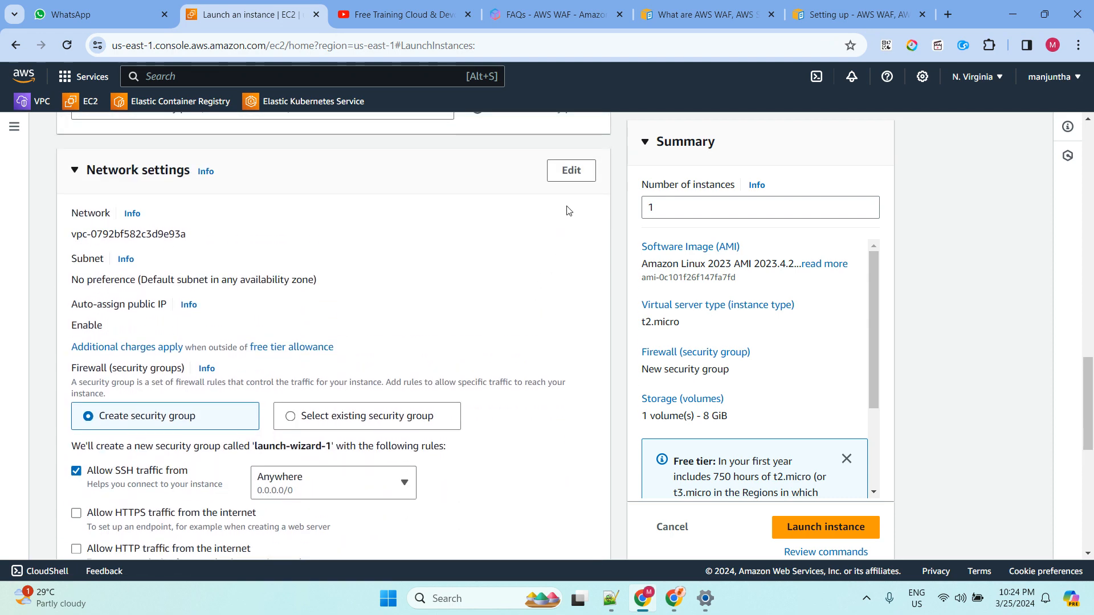
pyautogui.click(569, 173)
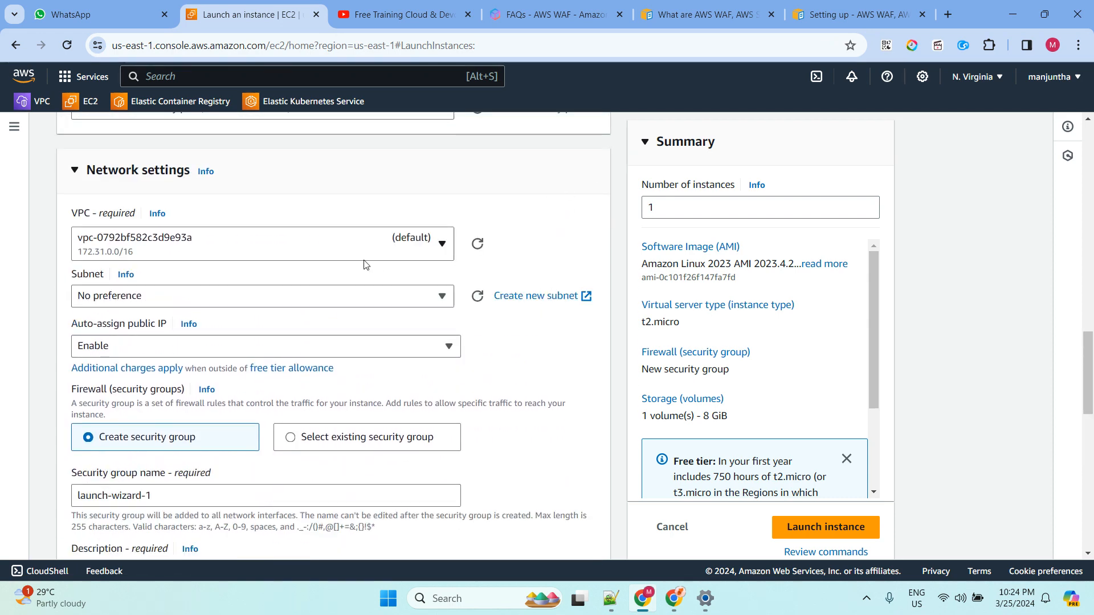
pyautogui.click(232, 299)
pyautogui.scroll(-3, 342, 422)
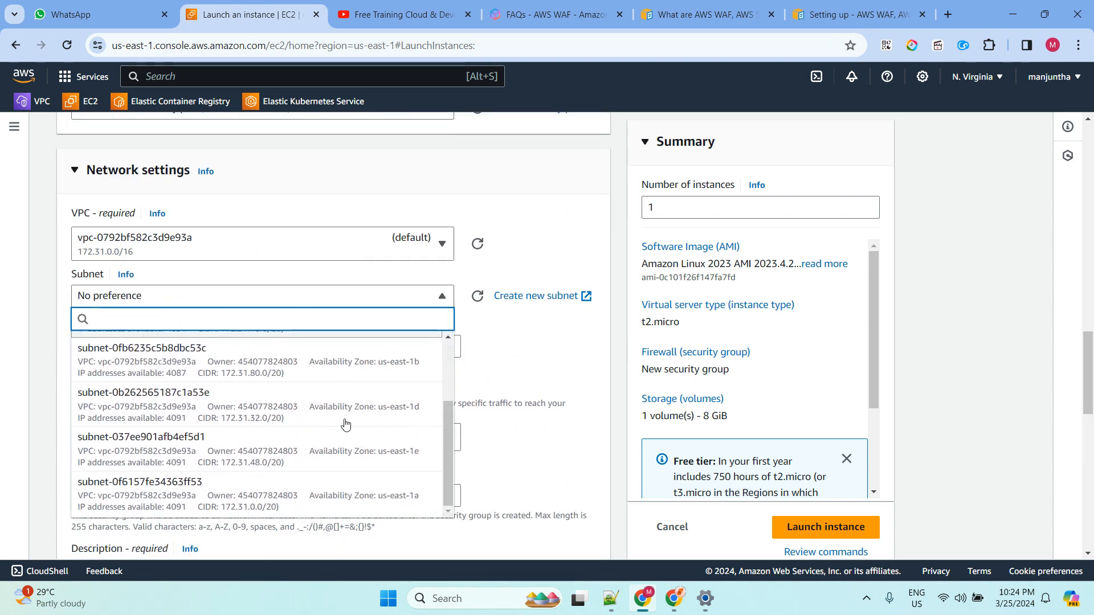
pyautogui.click(398, 499)
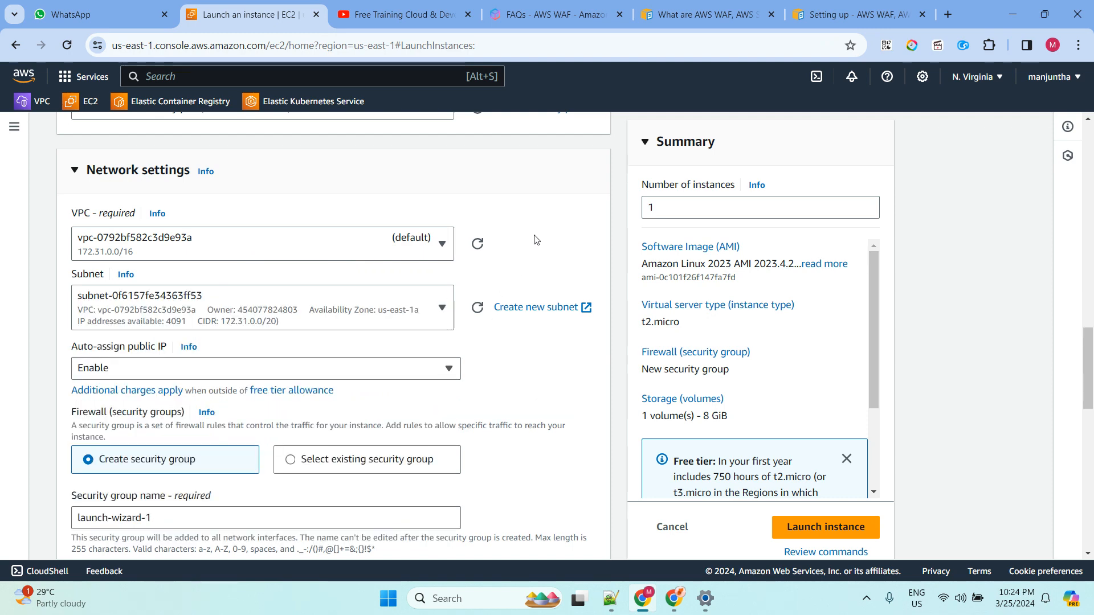
# Use an existing security group for the us-east-1a instance, selecting the one named default.
pyautogui.scroll(-3, 534, 240)
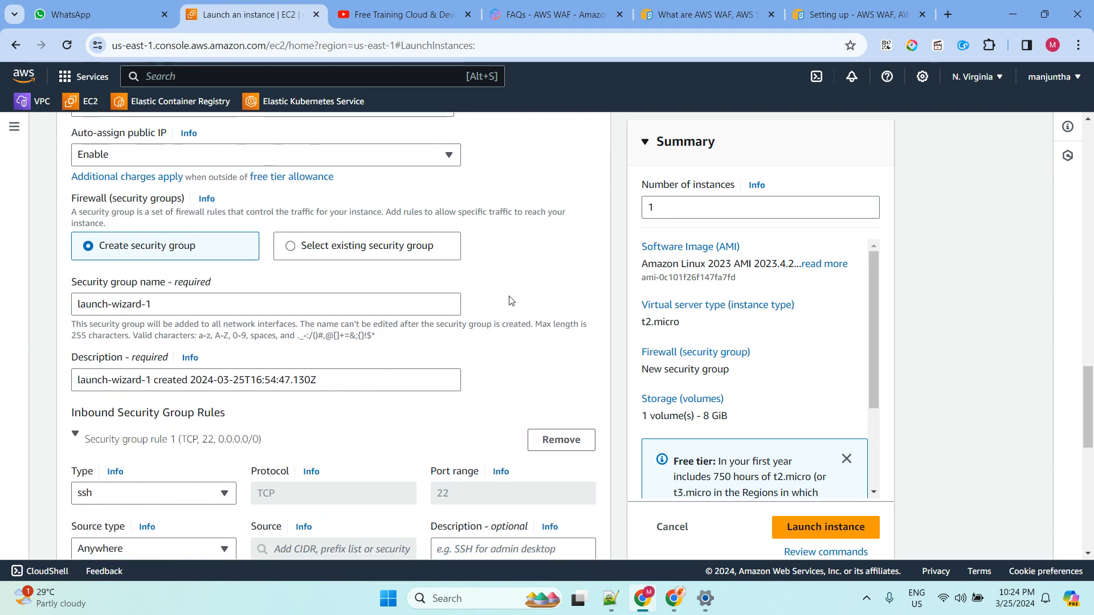
pyautogui.click(364, 246)
pyautogui.click(362, 306)
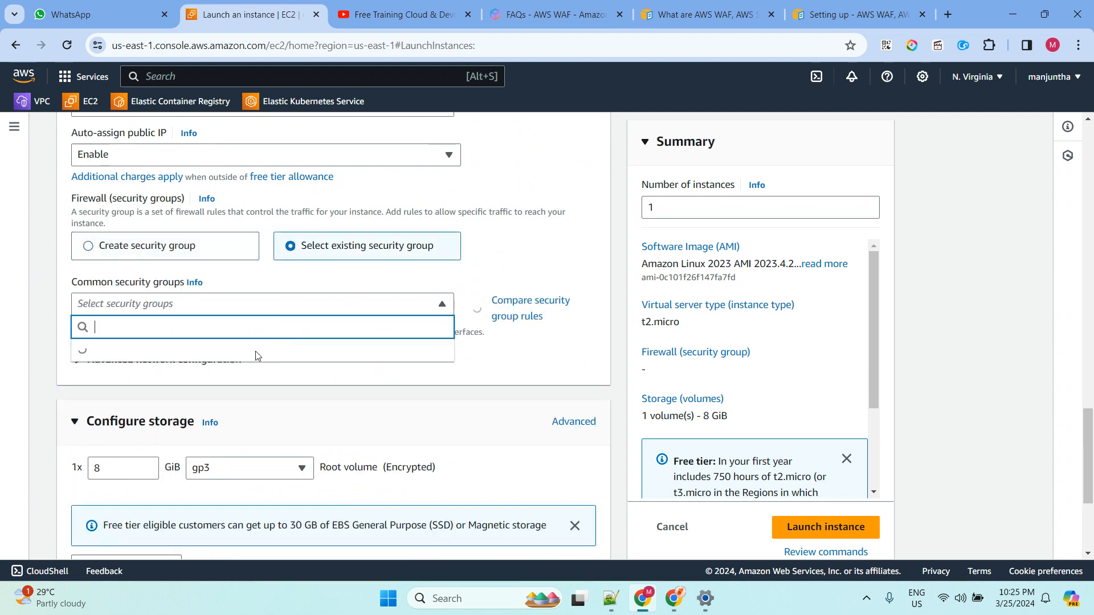
pyautogui.click(245, 354)
# Copy the httpd bash script from the Notepad++ notes into the instance's user data and highlight its server1 us-east-1a welcome text.
pyautogui.scroll(-3, 363, 379)
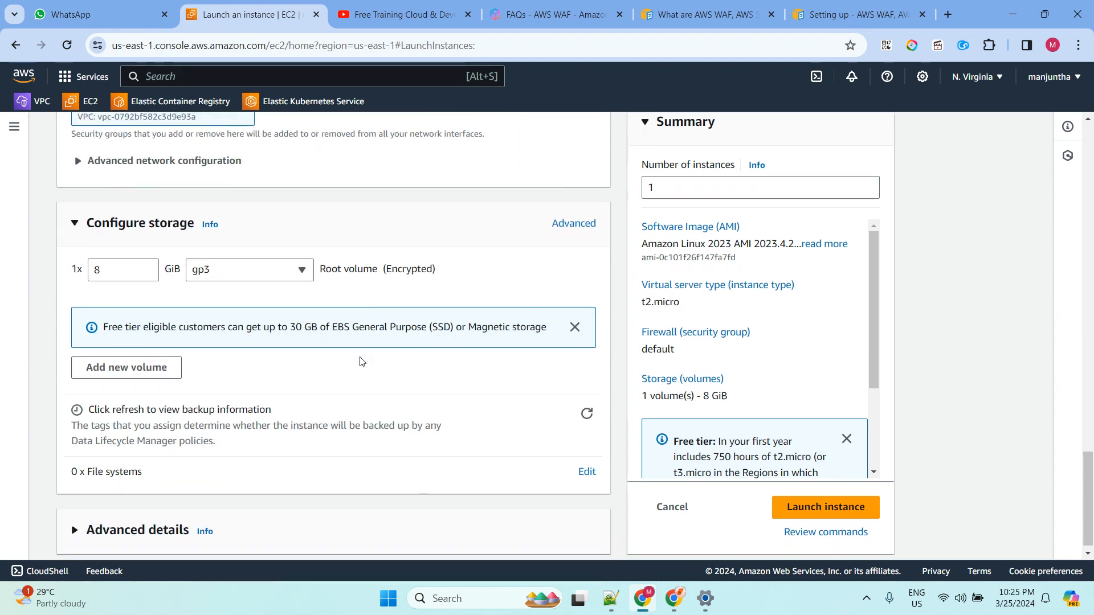
pyautogui.scroll(-15, 319, 353)
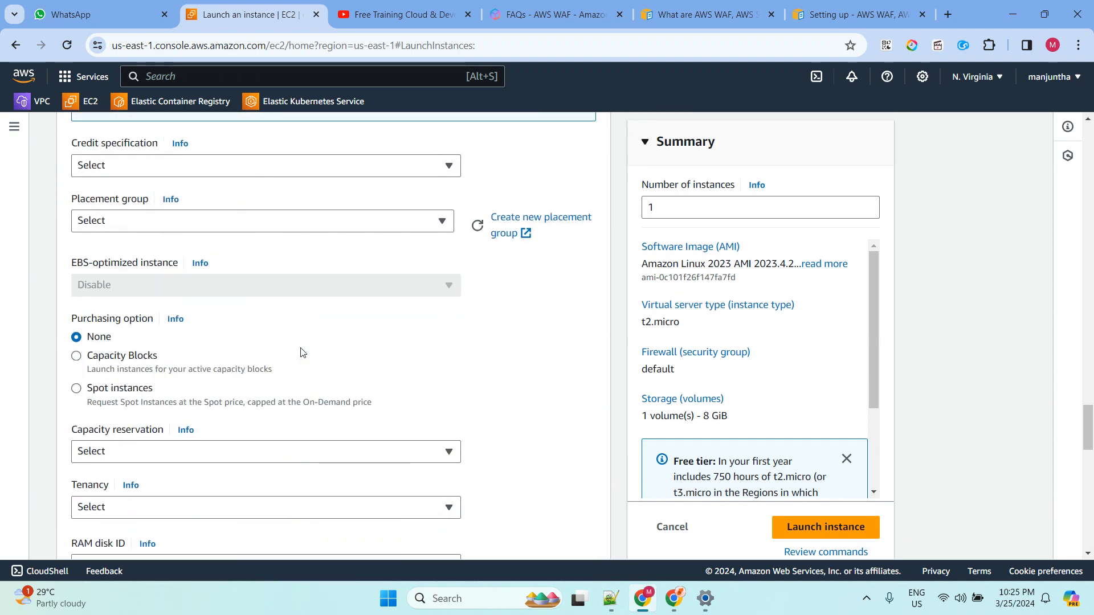
pyautogui.scroll(-10, 302, 354)
pyautogui.click(613, 599)
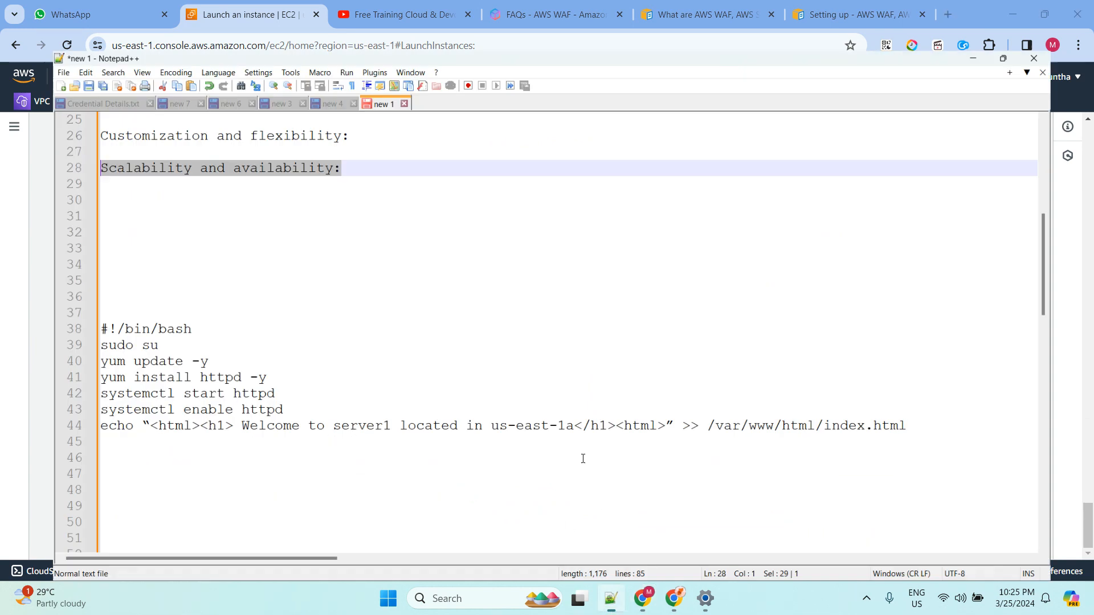
pyautogui.moveTo(952, 414); pyautogui.dragTo(54, 306)
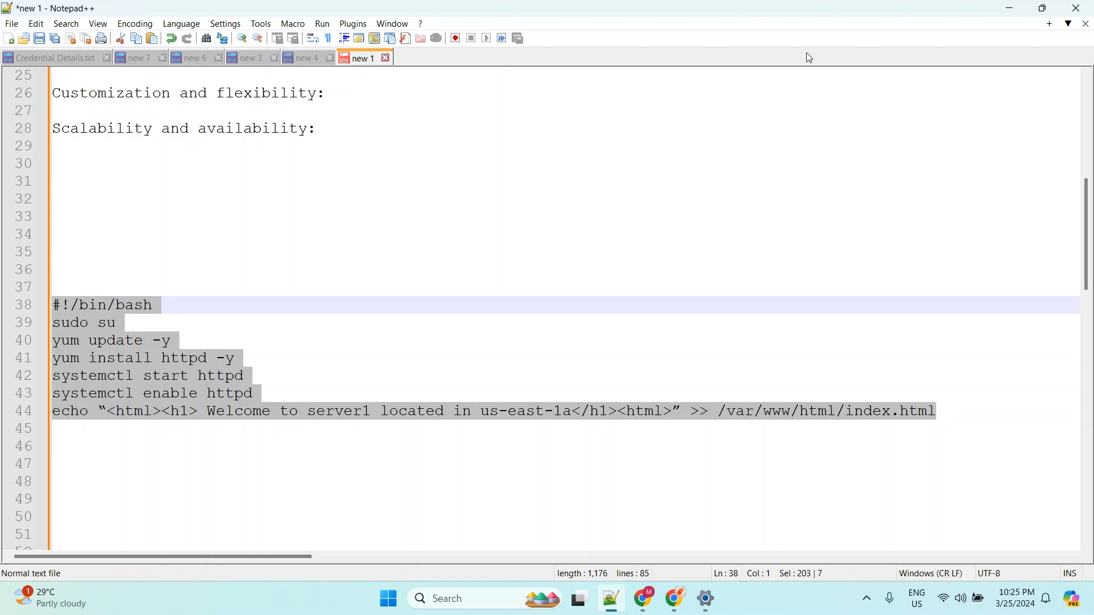
pyautogui.click(1010, 8)
pyautogui.click(190, 286)
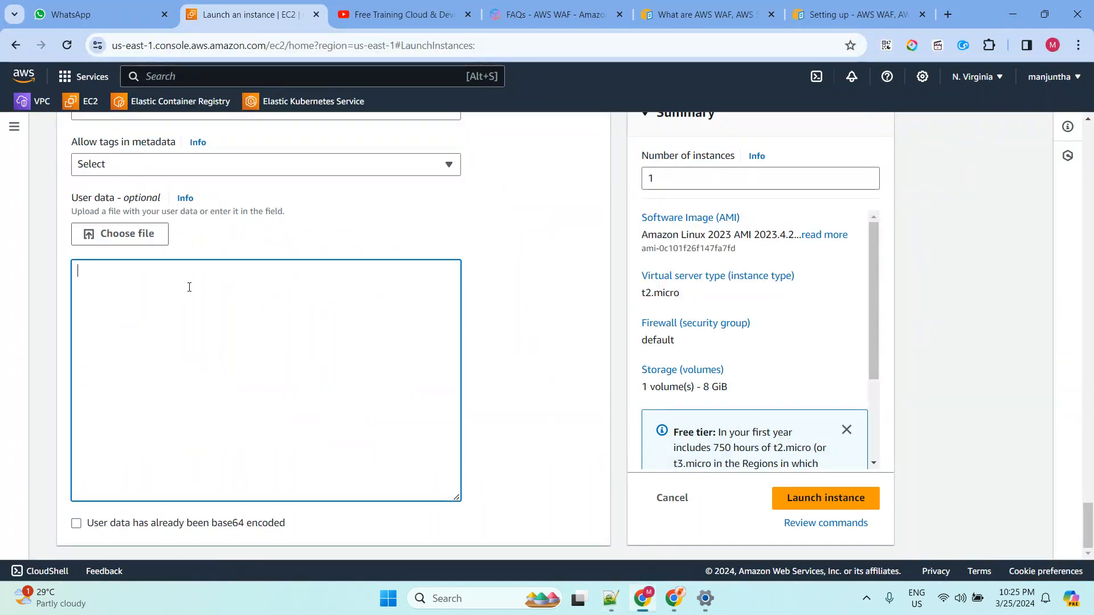
pyautogui.write('#!/bin/bash sudo su yum update -y yum install httpd -y systemctl start httpd systemctl enable httpd echo "<html><h1> Welcome to server1 located in us-east-1a</h1><html>" >> /var/www/html/index.html')
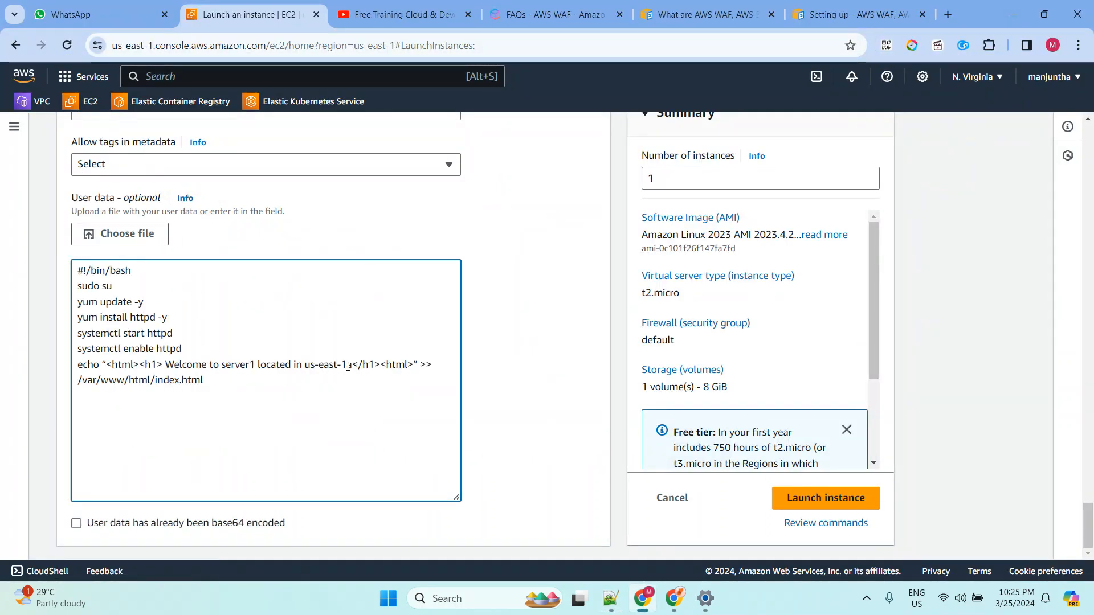
pyautogui.moveTo(351, 363); pyautogui.dragTo(164, 363)
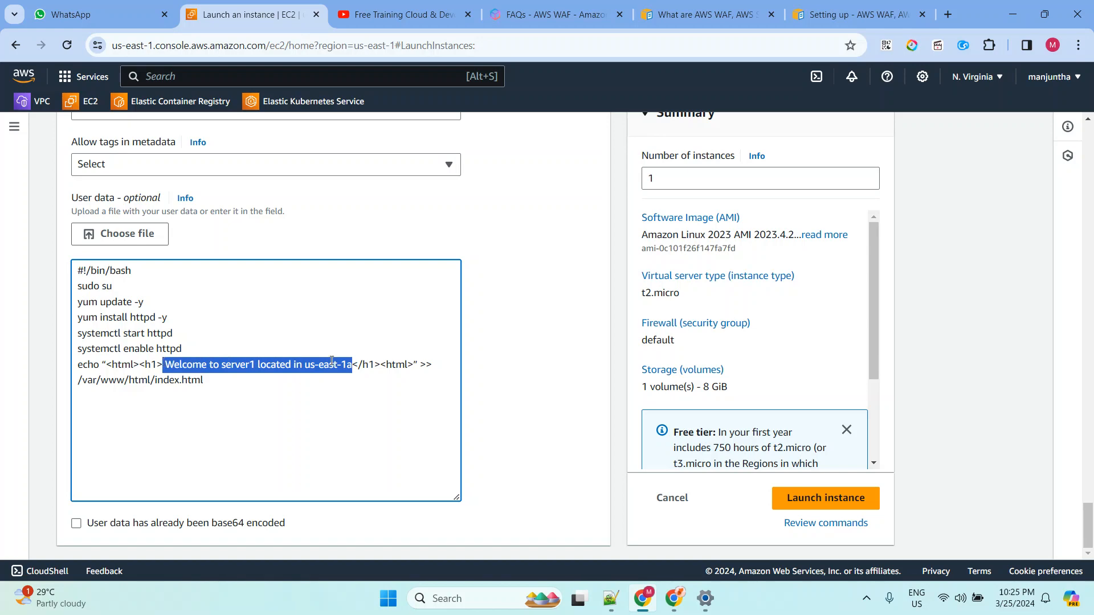
# Launch the us-east-1a instance and go back to the list of all instances.
pyautogui.click(810, 497)
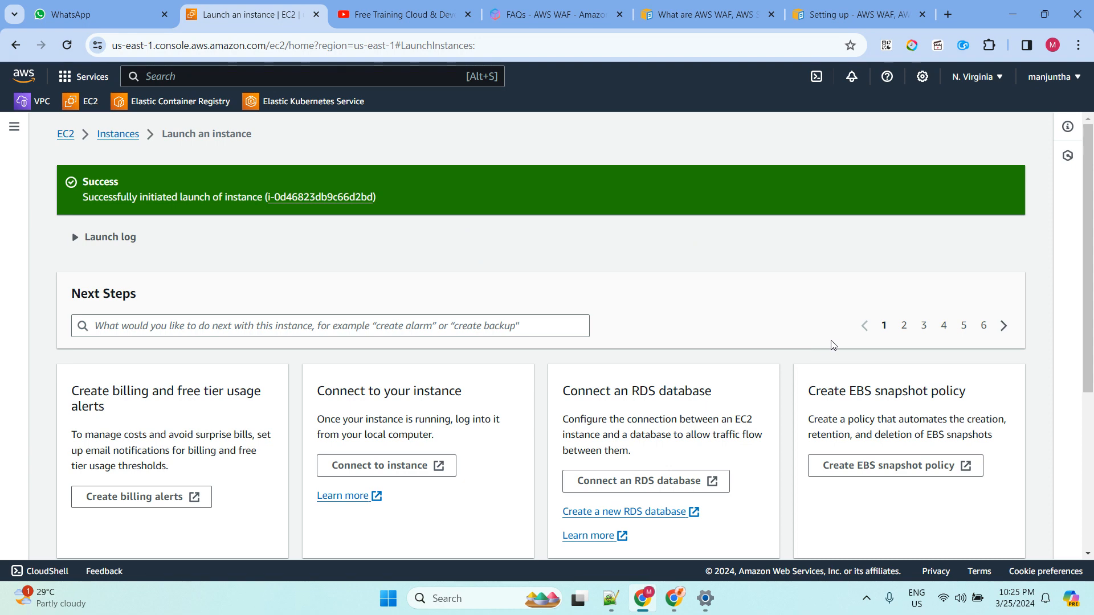
pyautogui.scroll(-5, 912, 456)
pyautogui.click(978, 536)
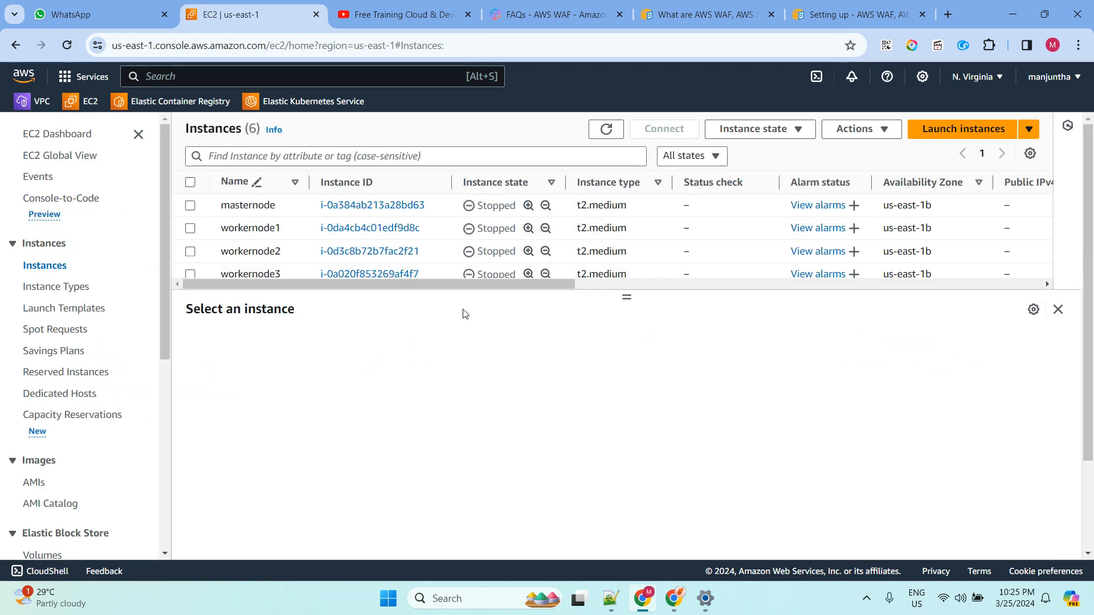
# Refresh the instance list and enlarge the list area above the details pane to show all rows.
pyautogui.scroll(-3, 331, 251)
pyautogui.scroll(1, 303, 259)
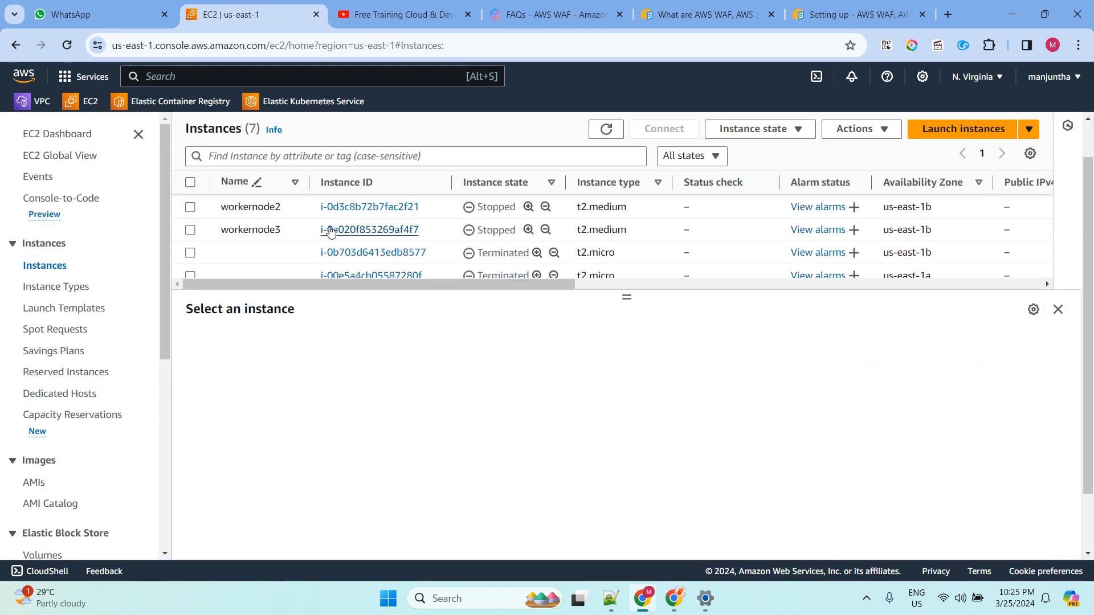
pyautogui.scroll(-2, 331, 232)
pyautogui.scroll(2, 331, 232)
pyautogui.click(606, 129)
pyautogui.moveTo(627, 297); pyautogui.dragTo(627, 391)
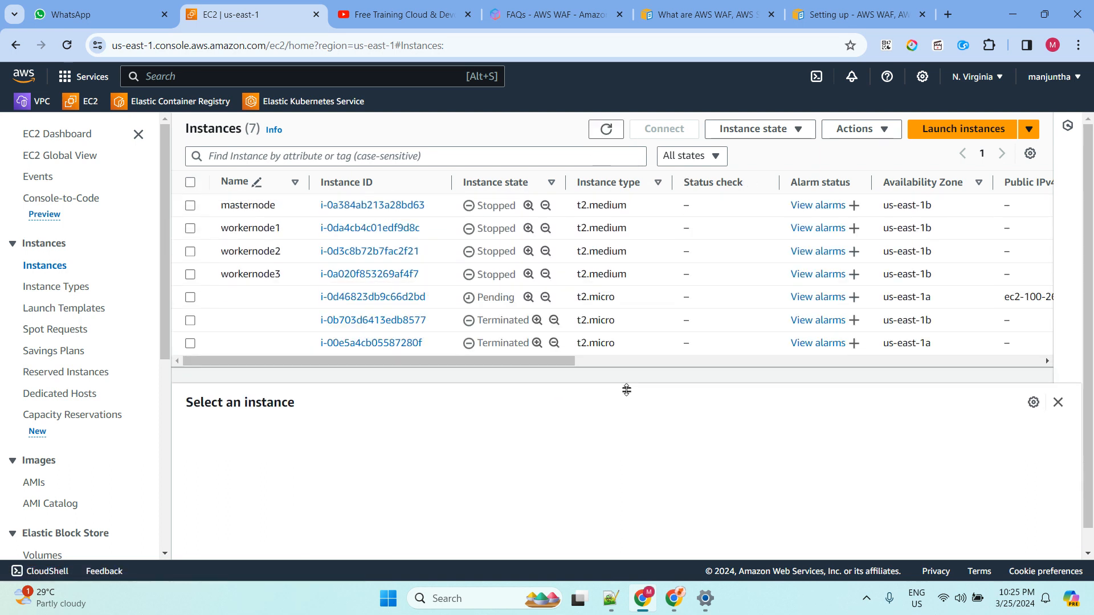
# Name the newly launched unnamed t2.micro instance in us-east-1a node1a.
pyautogui.click(298, 298)
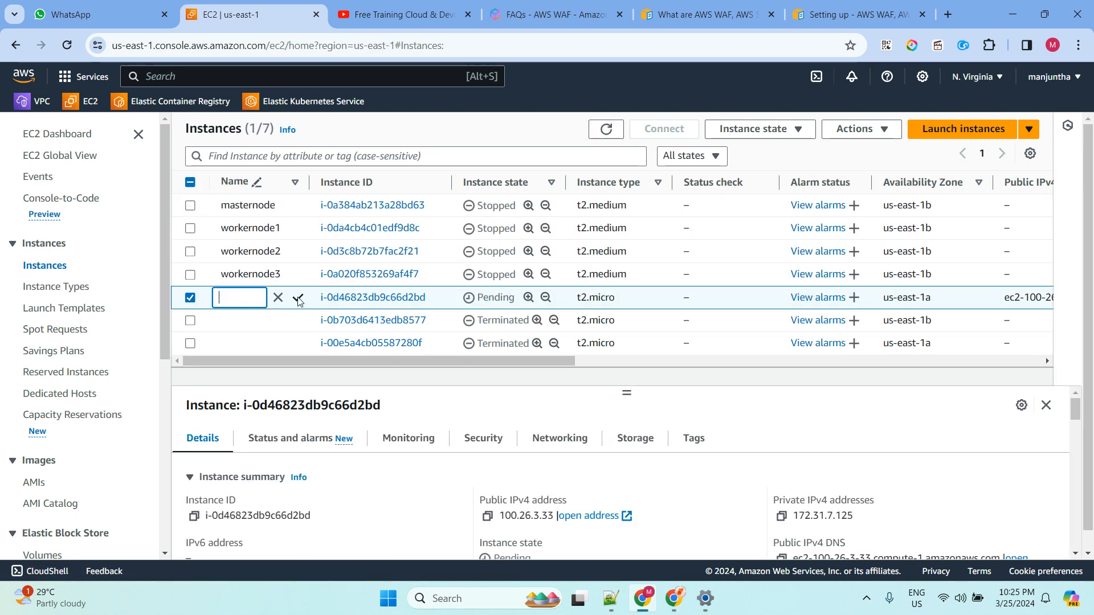
pyautogui.write('node')
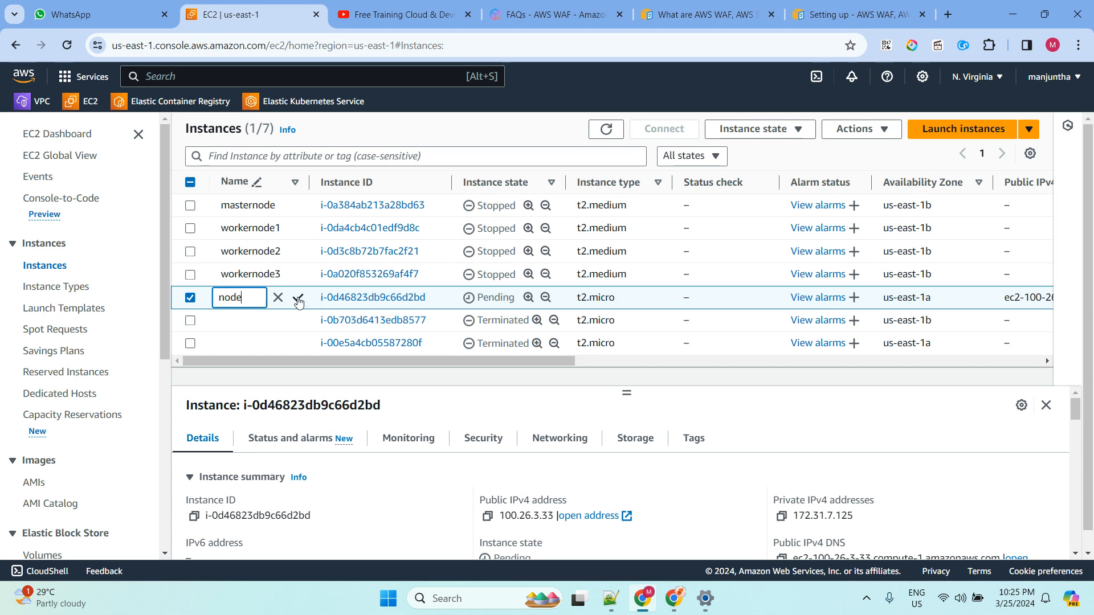
pyautogui.write('1a')
pyautogui.click(298, 299)
# Start launching another EC2 instance and name it node1b.
pyautogui.click(963, 128)
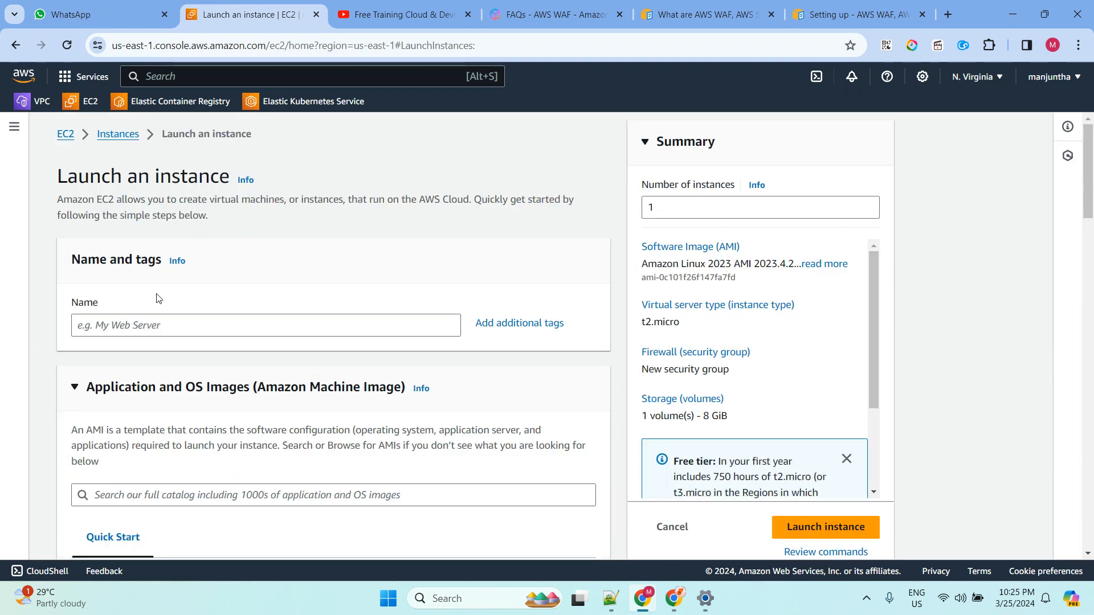
pyautogui.click(138, 327)
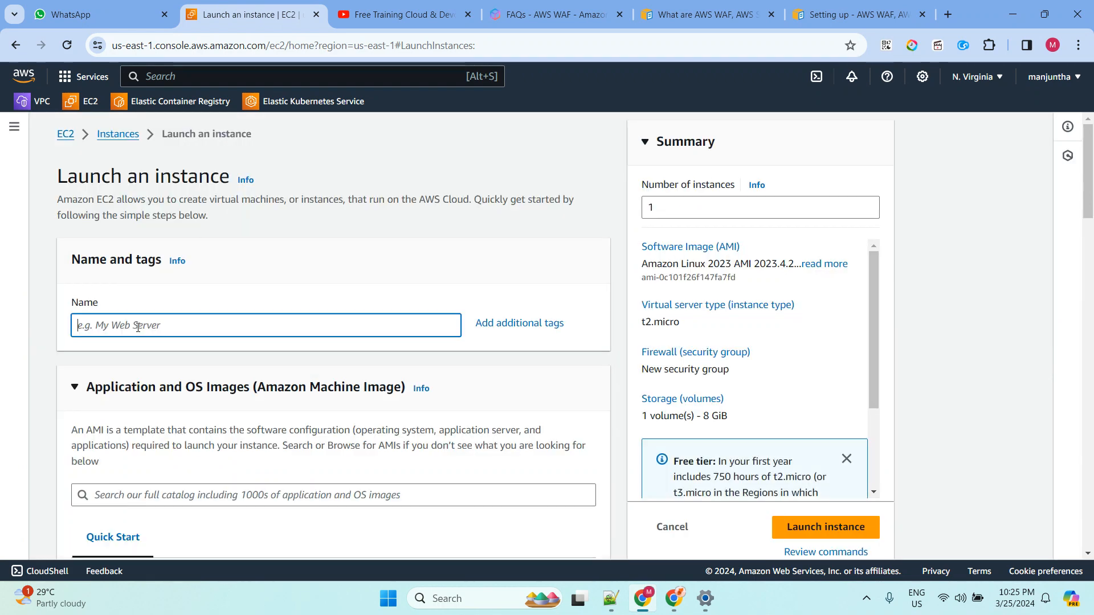
pyautogui.write('node1b')
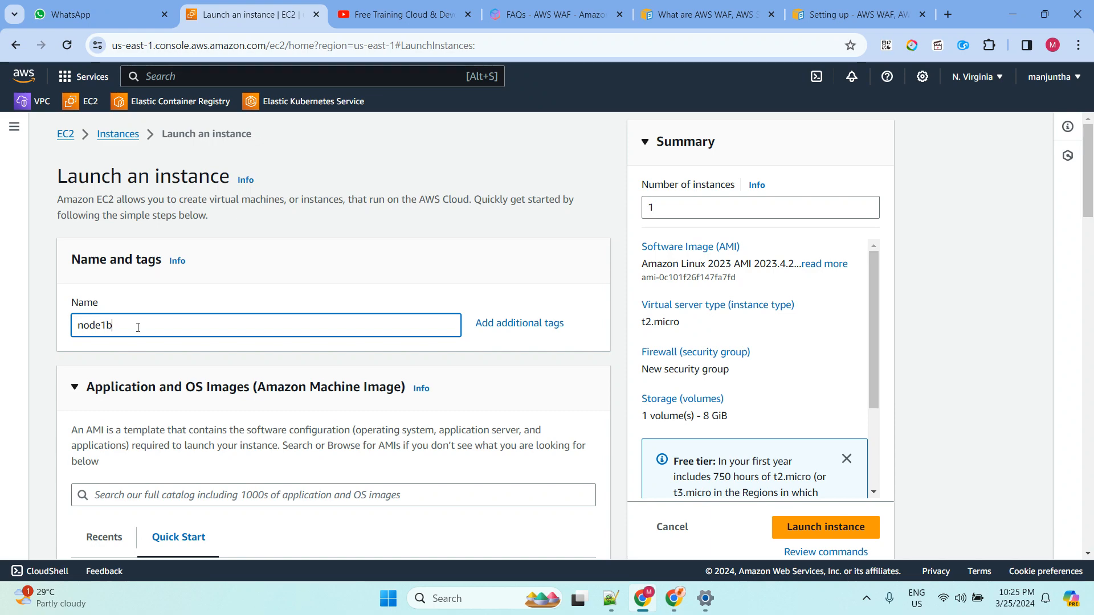
# Keep the default Amazon Linux 2023 image and t2.micro type for node1b, and proceed without a key pair.
pyautogui.scroll(-7, 333, 222)
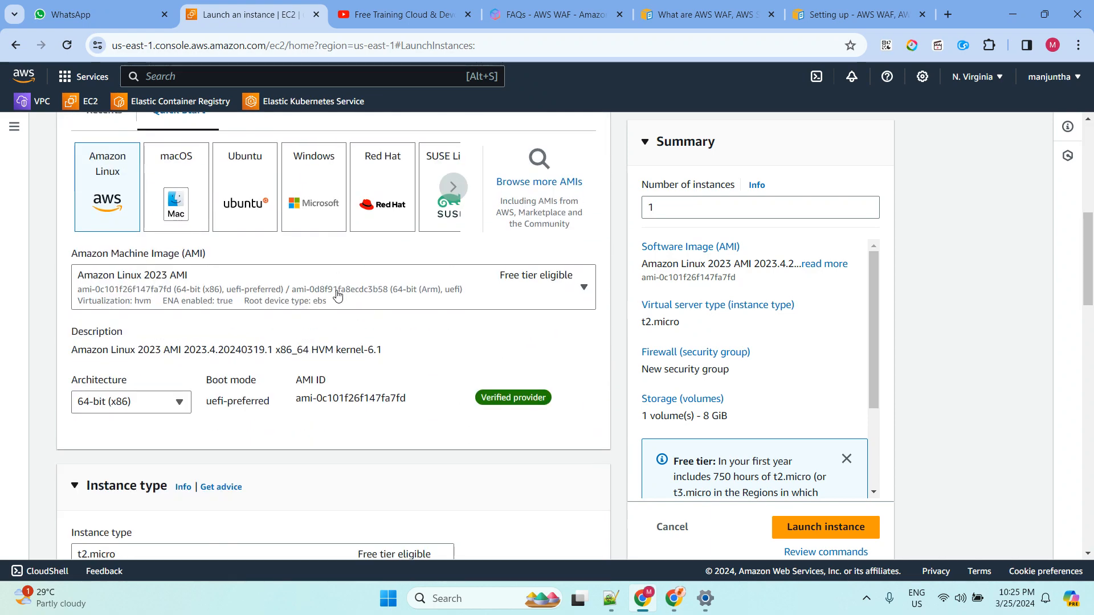
pyautogui.scroll(-5, 338, 295)
pyautogui.scroll(-4, 342, 302)
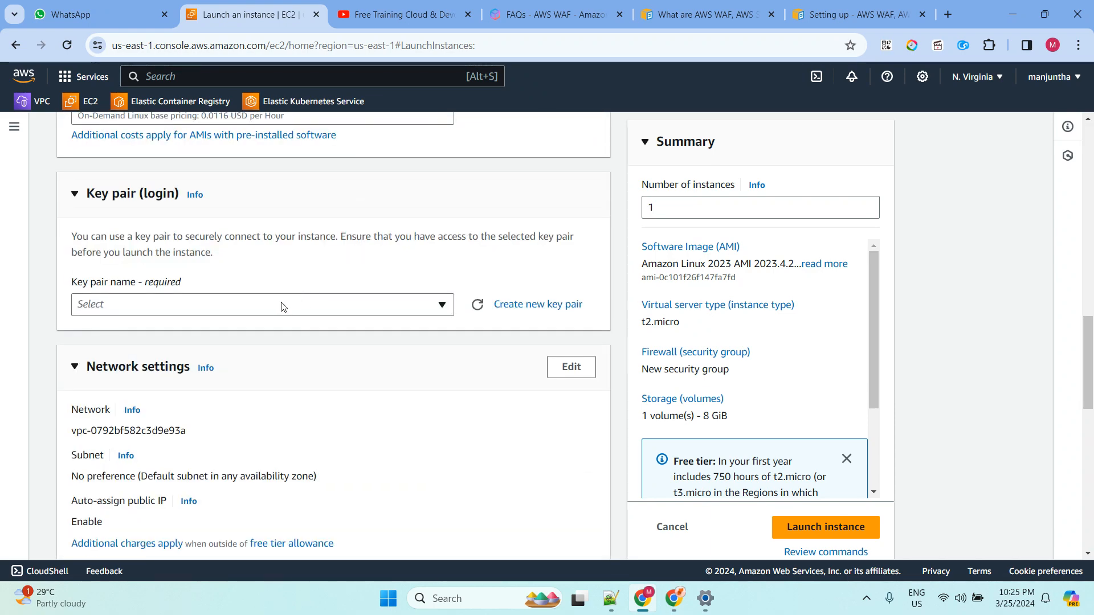
pyautogui.click(281, 306)
pyautogui.click(244, 353)
# Edit node1b's network settings and select subnet-0fb6235c5b8dbc53c in availability zone us-east-1b.
pyautogui.scroll(-4, 325, 223)
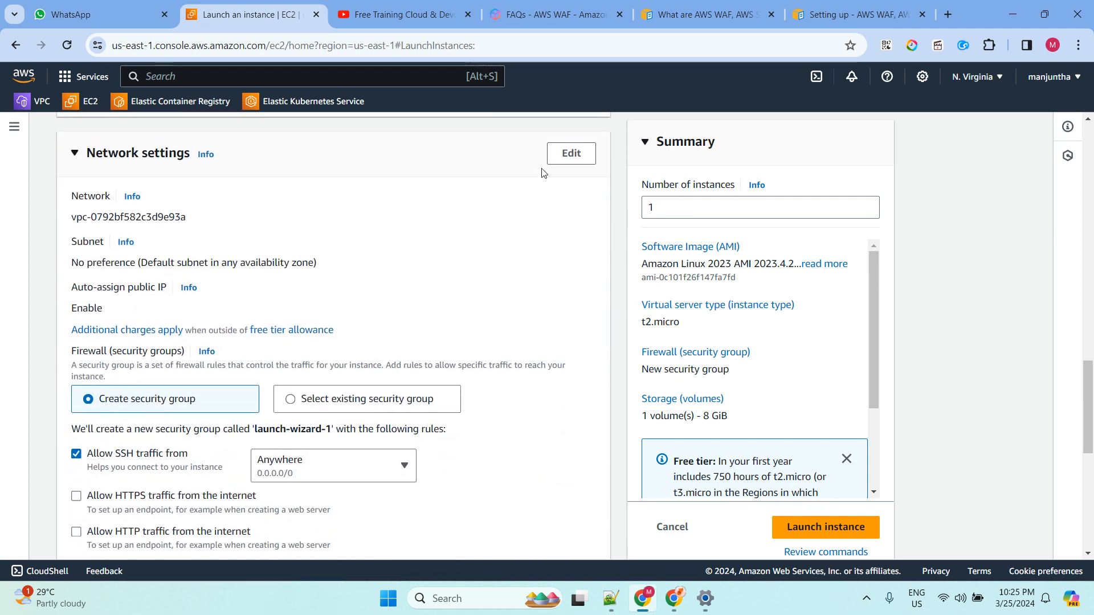
pyautogui.click(567, 155)
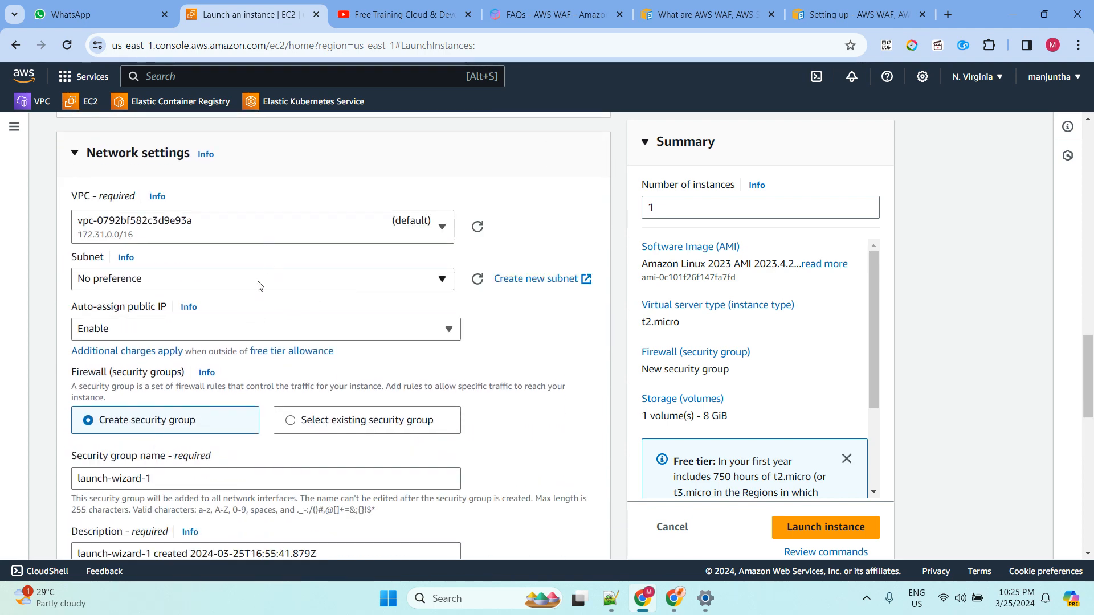
pyautogui.click(257, 285)
pyautogui.scroll(-2, 294, 319)
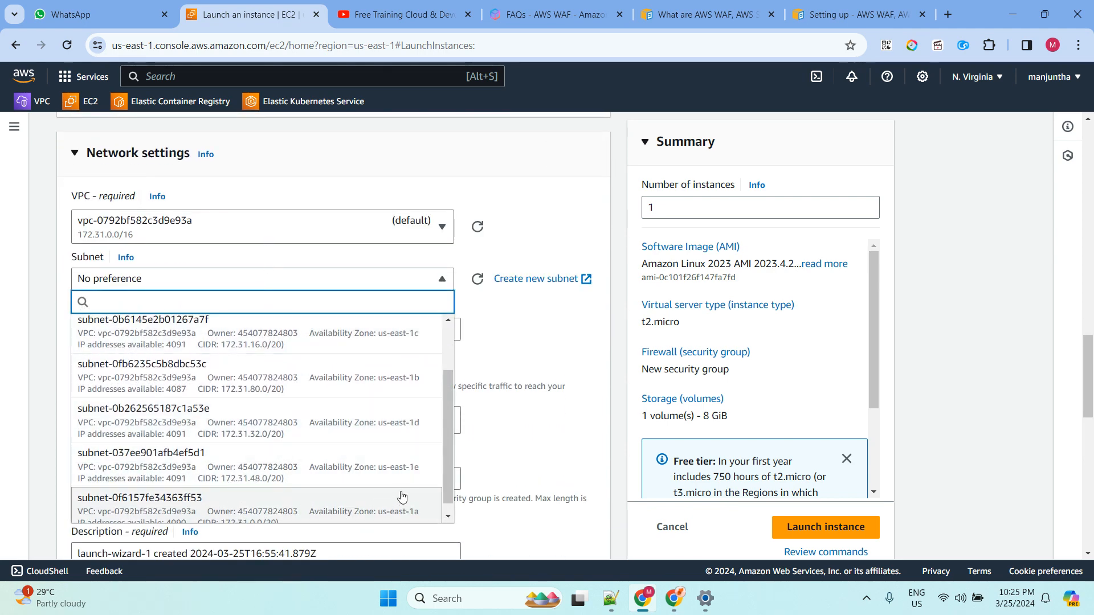
pyautogui.scroll(2, 408, 451)
pyautogui.click(408, 454)
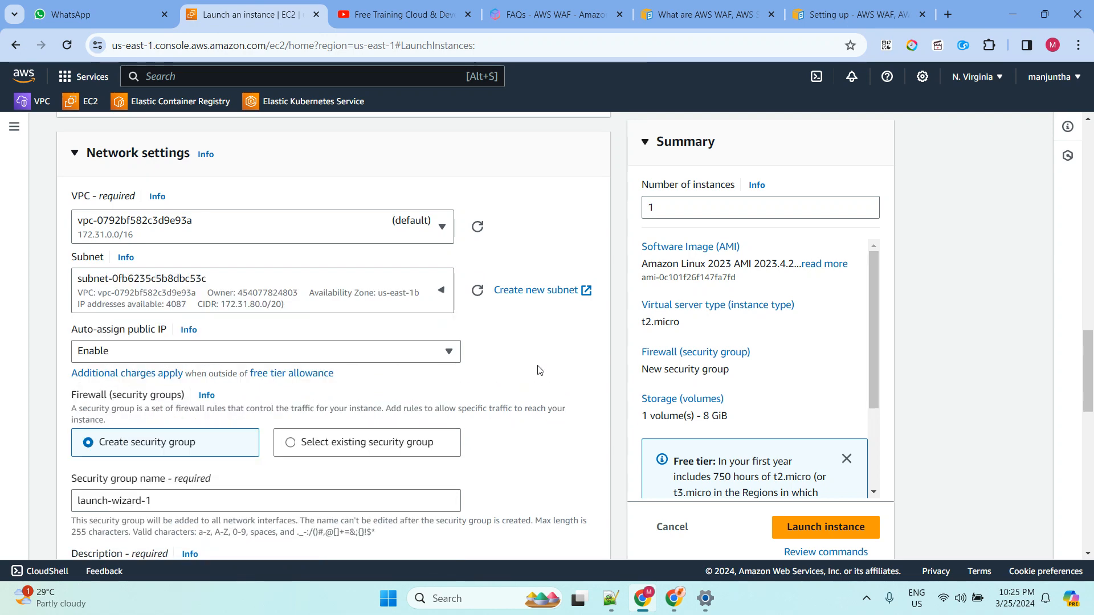
# Assign the existing default security group to node1b instead of creating a new one.
pyautogui.scroll(-5, 539, 371)
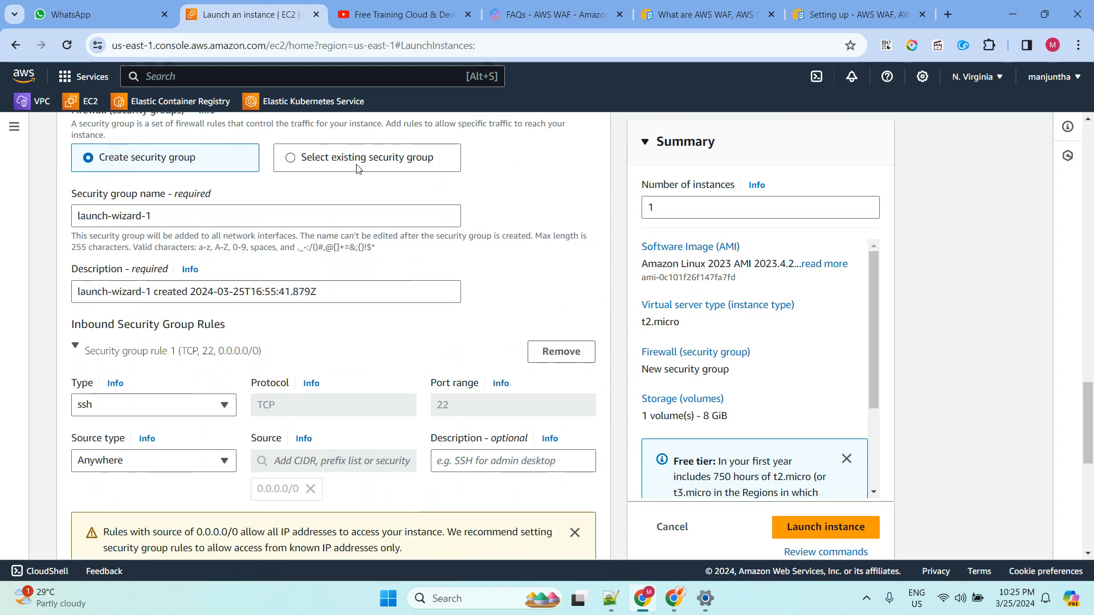
pyautogui.click(357, 168)
pyautogui.click(308, 217)
pyautogui.click(247, 266)
# Add user data to node1b that installs, starts and enables httpd and writes "Welcome to server1 located in us-east-1b" to /var/www/html/index.html.
pyautogui.scroll(-2, 381, 393)
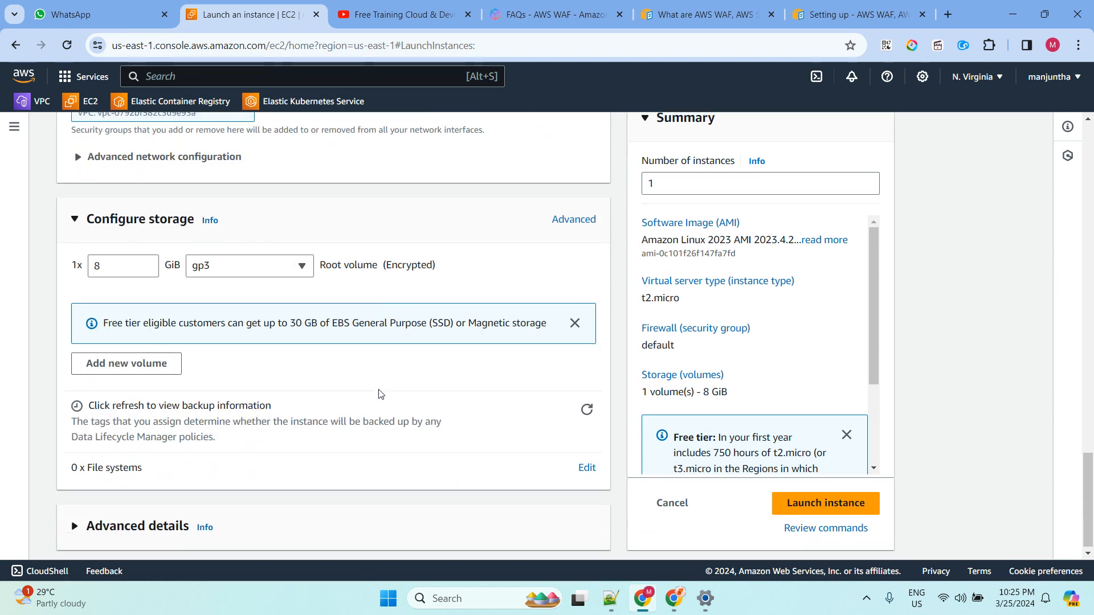
pyautogui.click(121, 525)
pyautogui.scroll(-12, 282, 336)
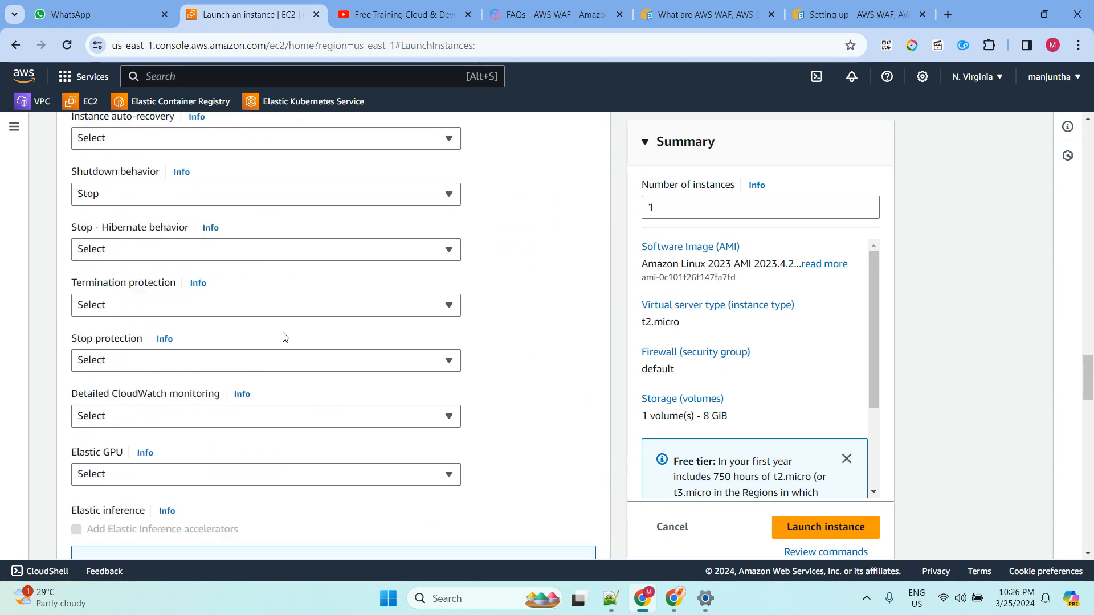
pyautogui.scroll(-20, 283, 337)
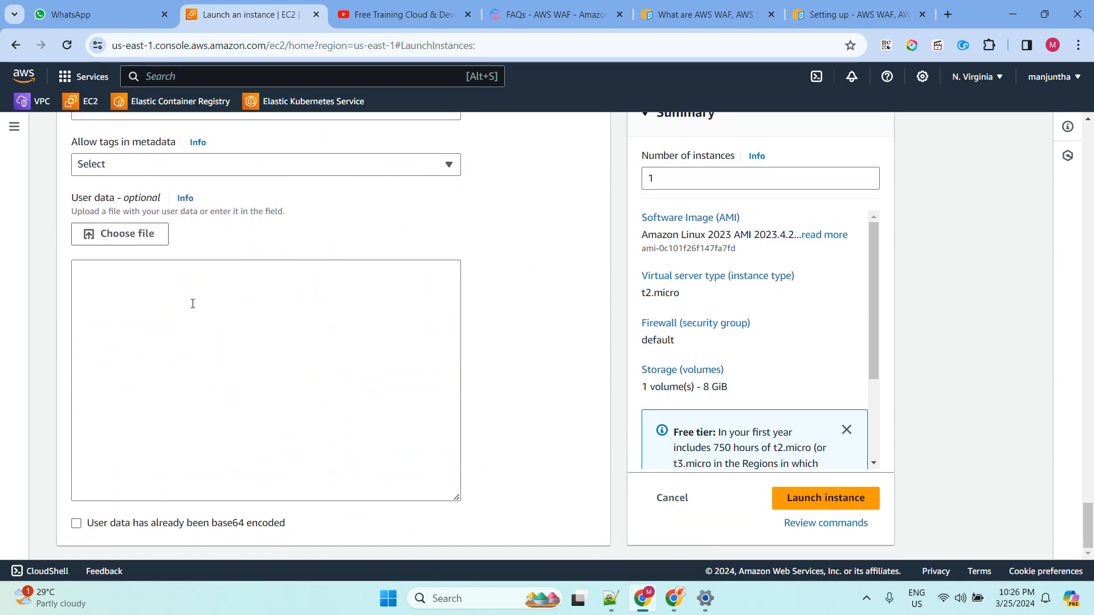
pyautogui.click(192, 303)
pyautogui.write('#!/bin/bash sudo su yum update -y yum install httpd -y systemctl start httpd systemctl enable httpd echo "<html><h1> Welcome to server1 located in us-east-1a</h1><html>" >> /var/www/html/index.html')
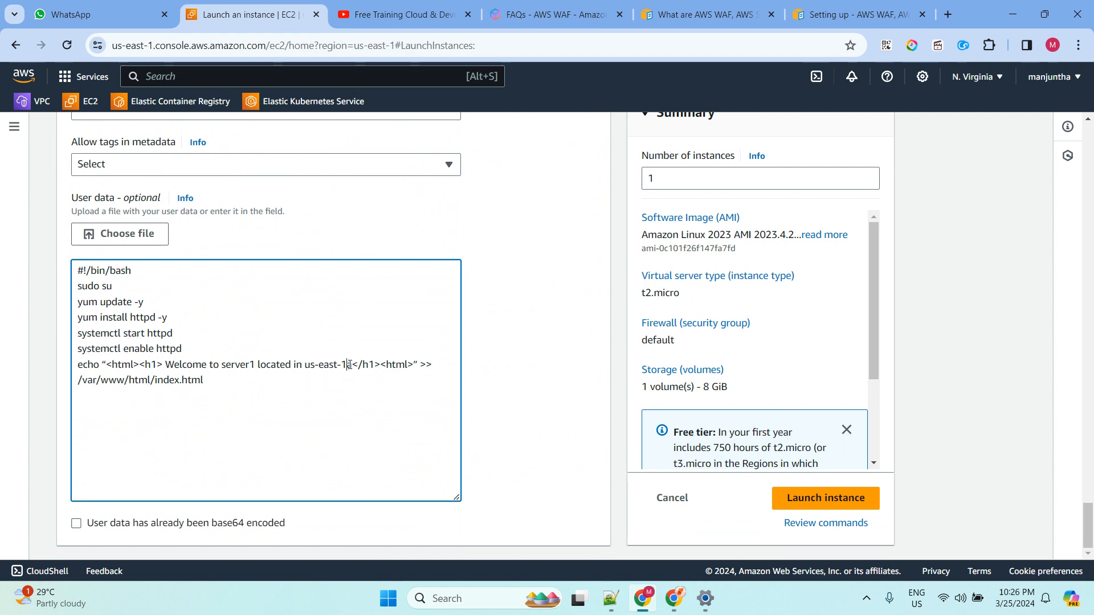
pyautogui.press('BackSpace')
pyautogui.write('b')
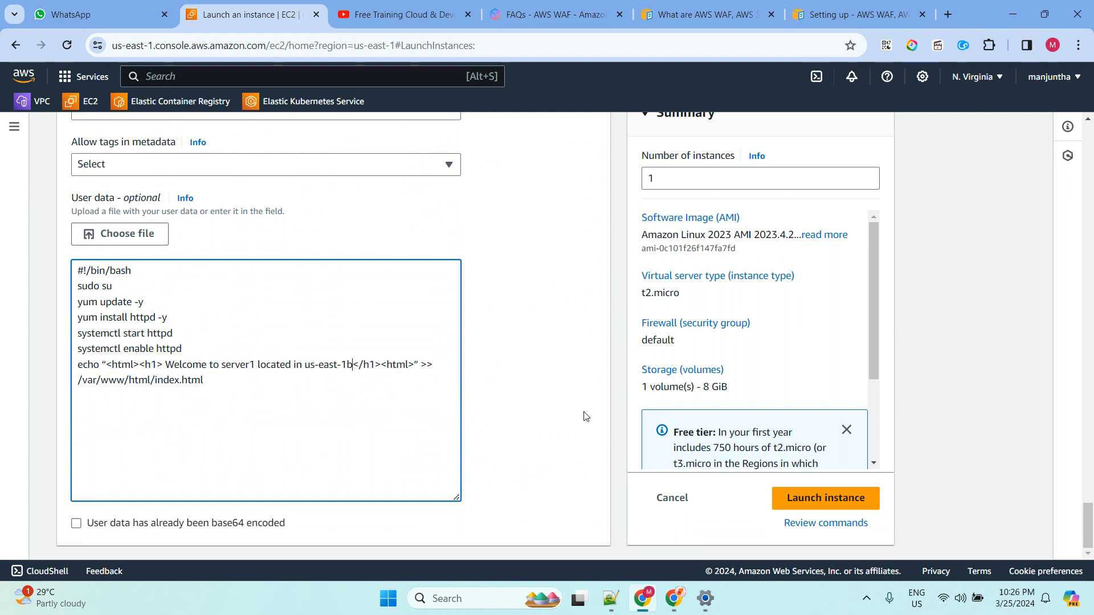
# Launch the node1b instance, open the list of all instances, deselect node1a and refresh the list.
pyautogui.click(826, 498)
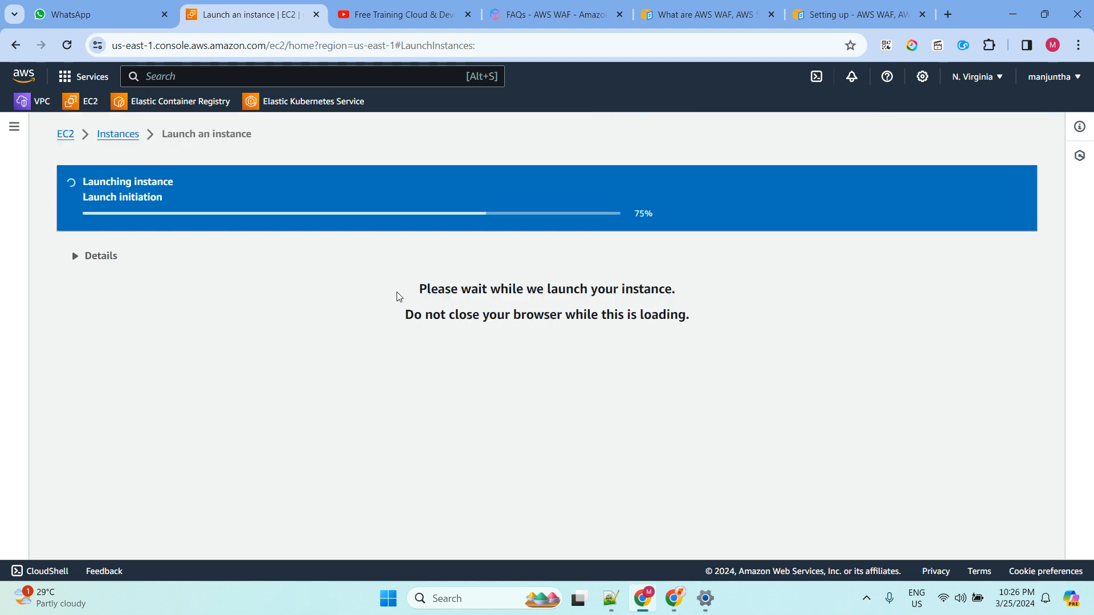
pyautogui.scroll(-5, 475, 270)
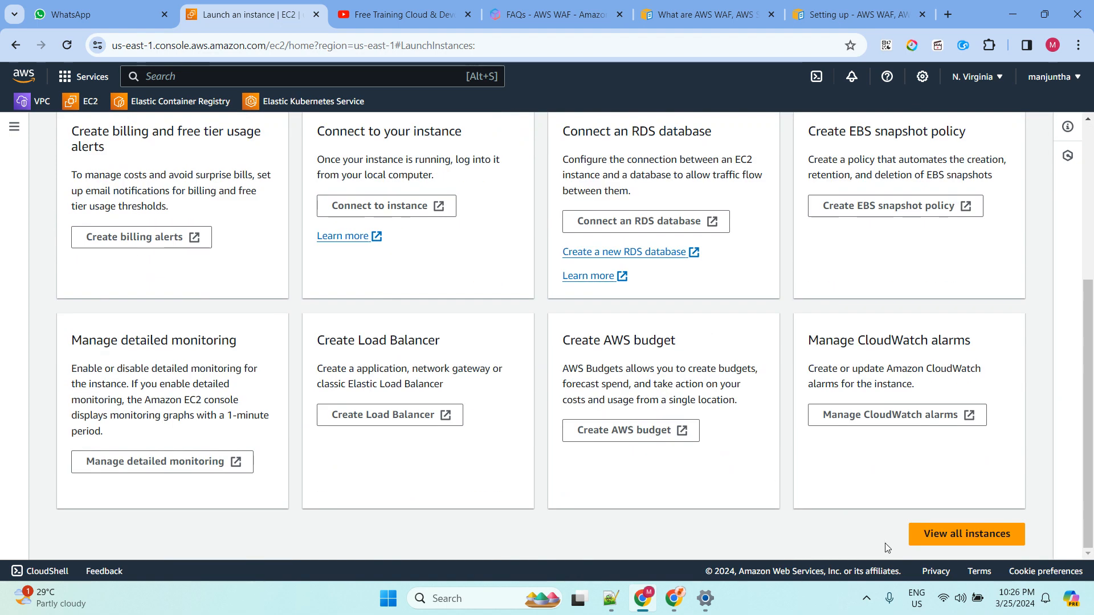
pyautogui.click(967, 538)
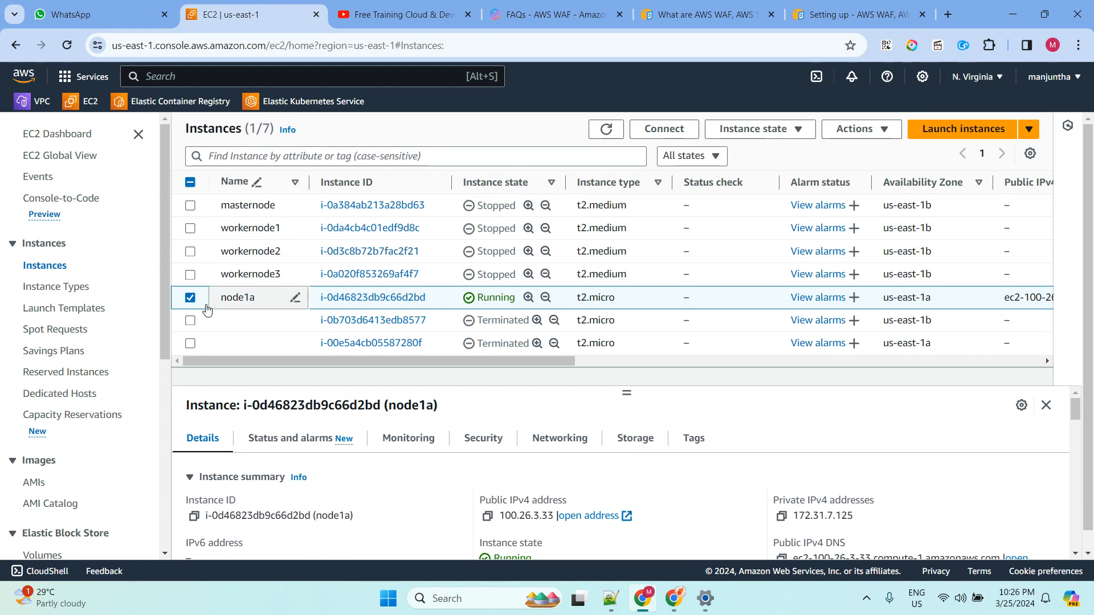
pyautogui.click(191, 298)
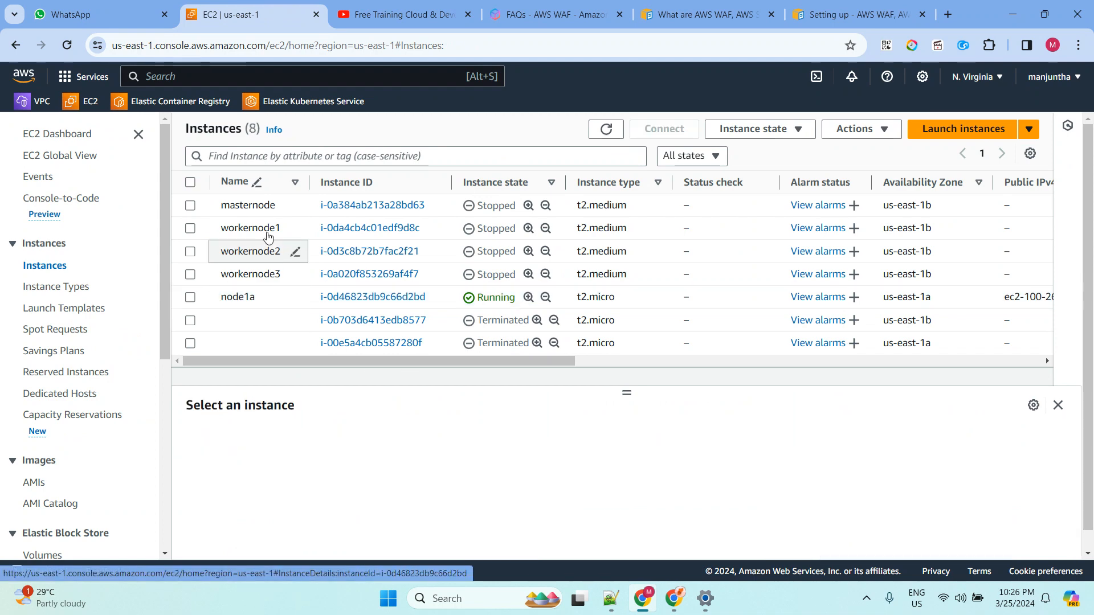
pyautogui.click(620, 137)
# Start creating a target group with the Instances target type and name it waftg.
pyautogui.scroll(-5, 74, 317)
pyautogui.scroll(-2, 74, 317)
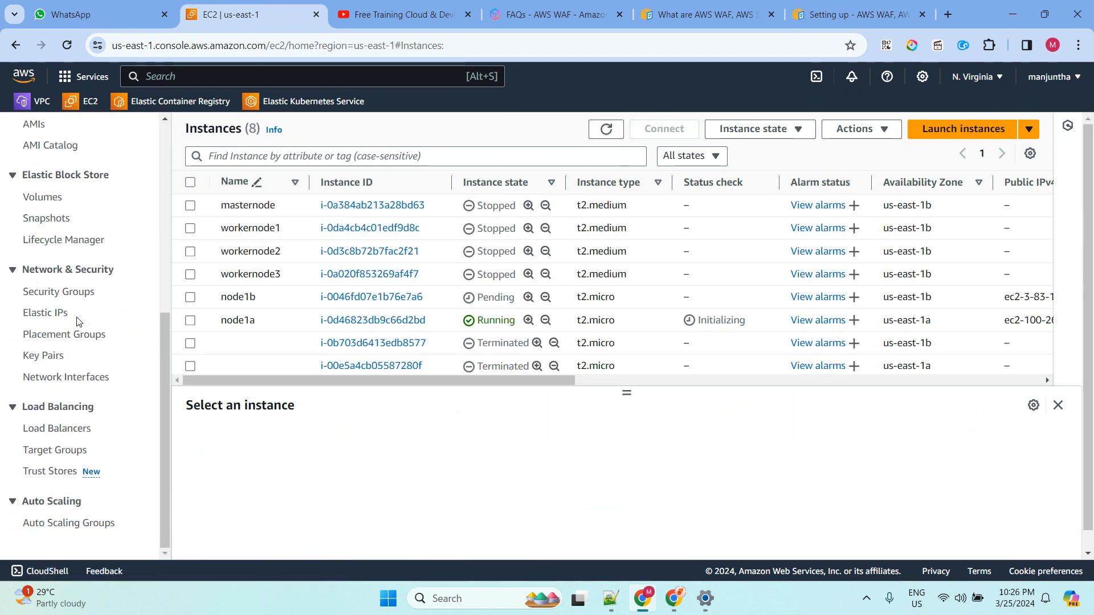
pyautogui.click(44, 458)
pyautogui.click(958, 176)
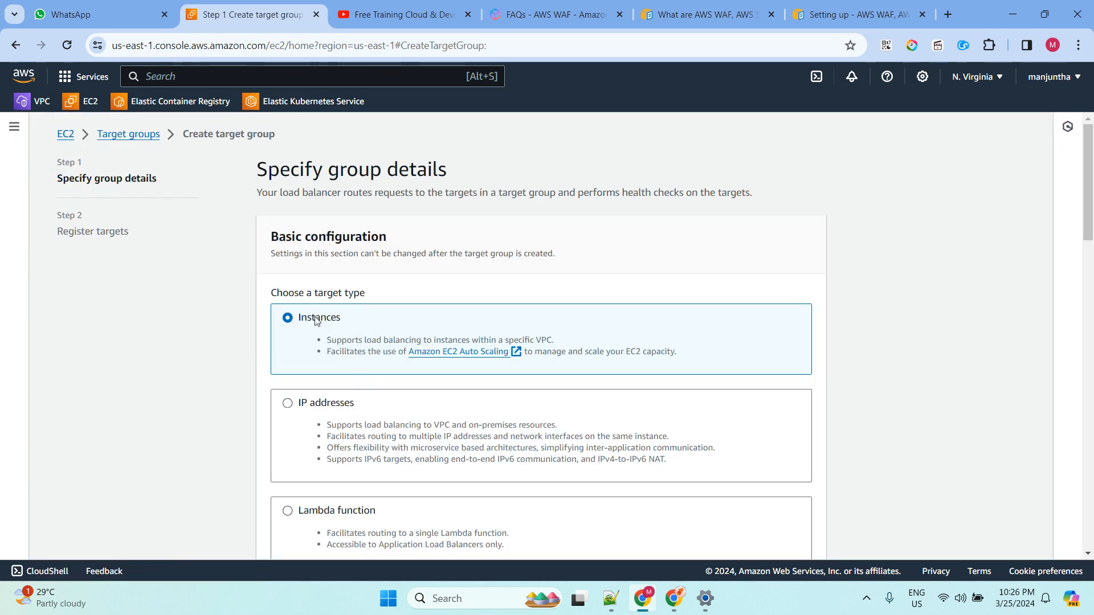
pyautogui.doubleClick(317, 321)
pyautogui.scroll(-5, 457, 251)
pyautogui.click(341, 406)
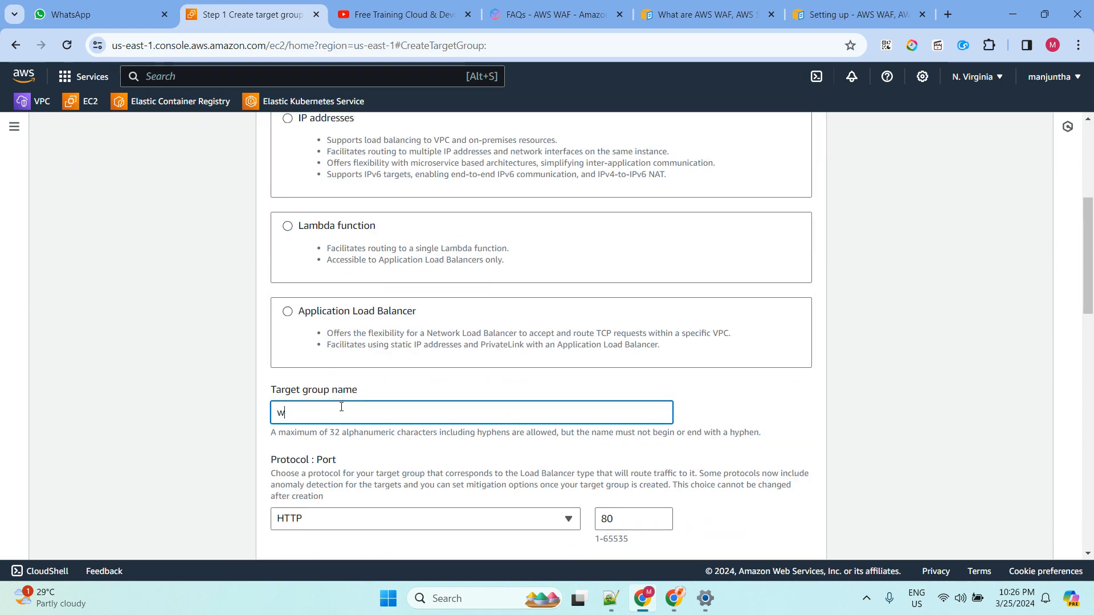
pyautogui.write('waftf')
pyautogui.moveTo(323, 415); pyautogui.dragTo(268, 422)
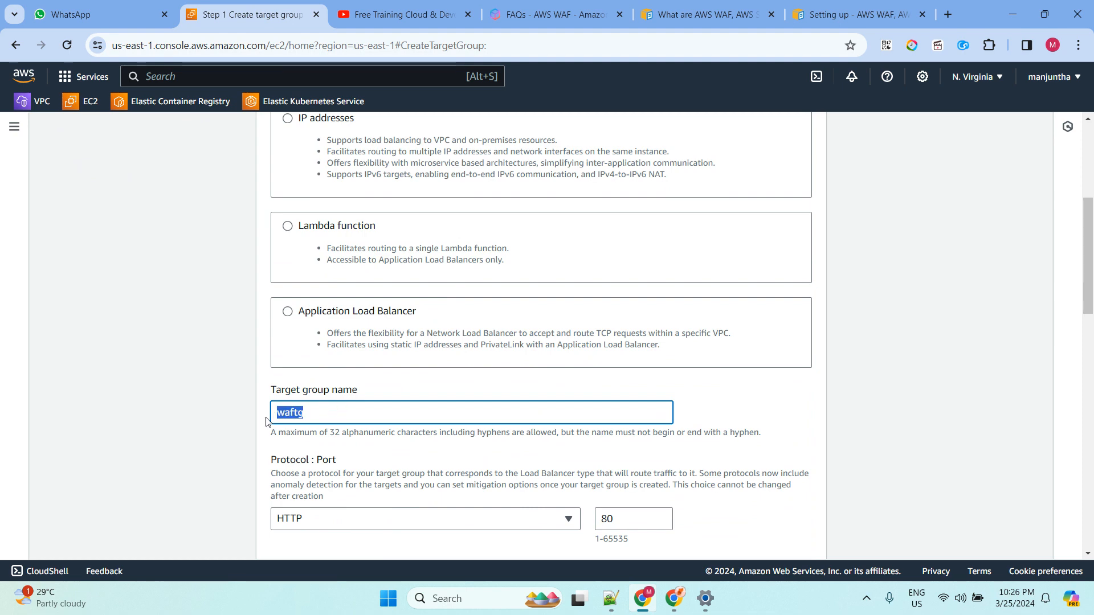
# Keep the target group's default protocol and VPC settings, and copy the file name index.html from the script in Notepad++ for the health check.
pyautogui.scroll(-5, 522, 311)
pyautogui.scroll(-4, 420, 336)
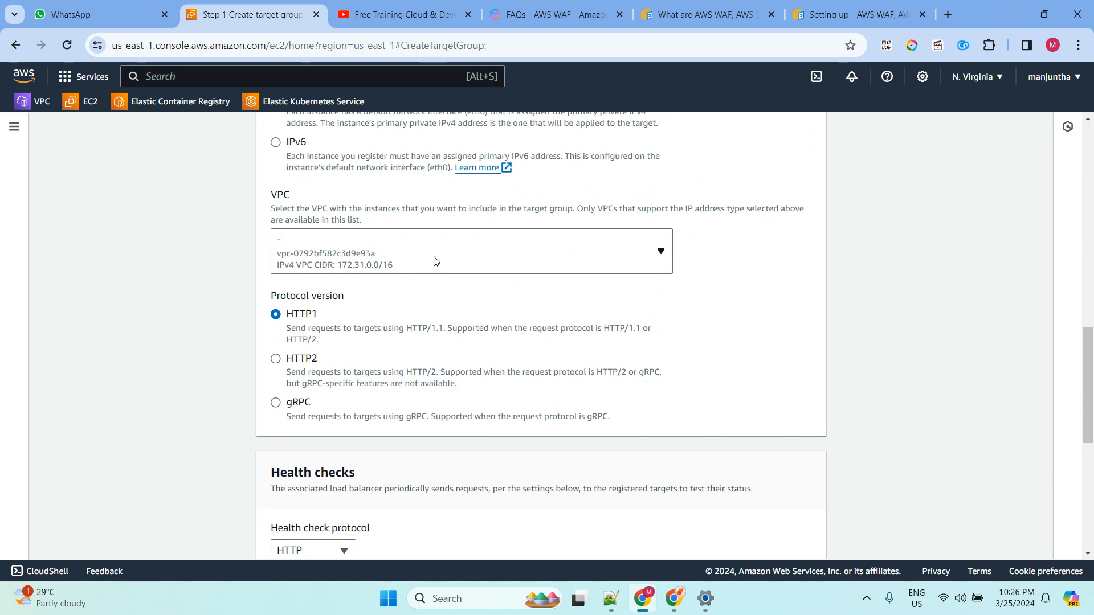
pyautogui.scroll(-5, 550, 301)
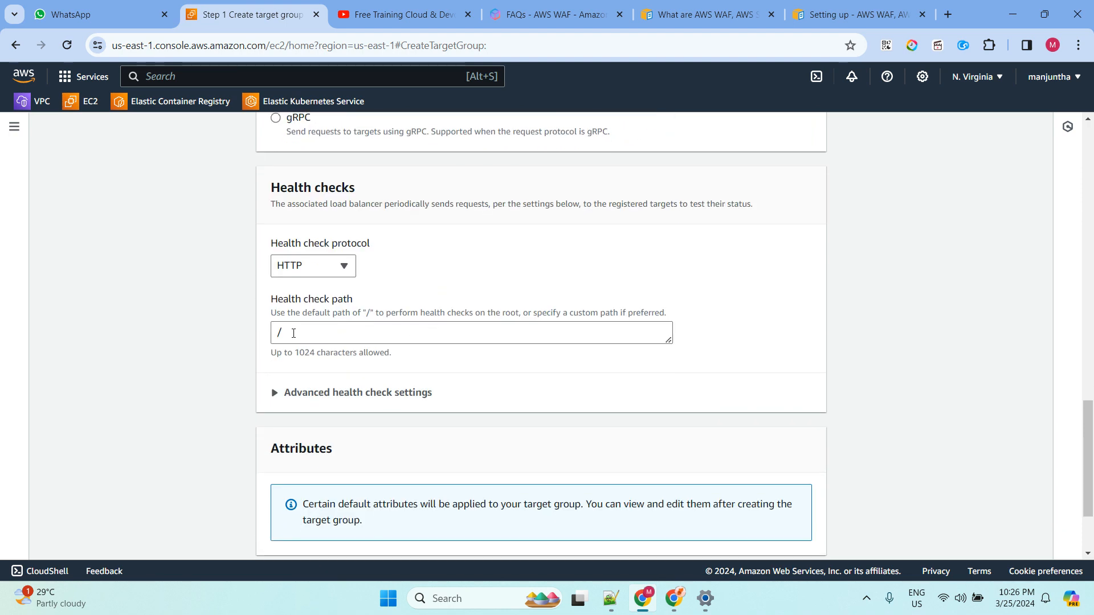
pyautogui.click(297, 334)
pyautogui.click(611, 599)
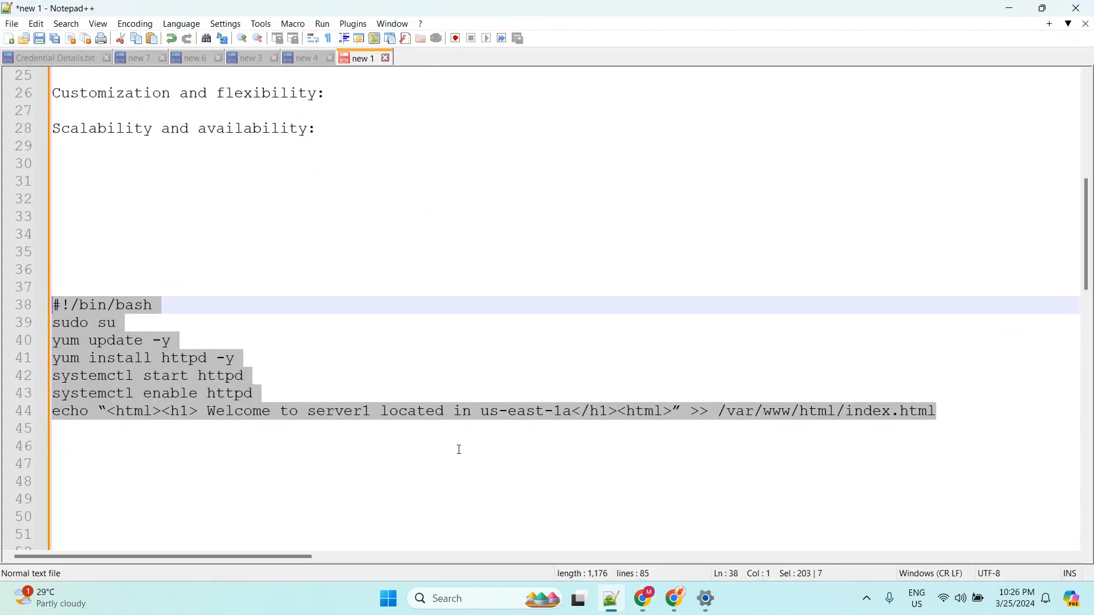
pyautogui.click(456, 466)
pyautogui.moveTo(849, 413); pyautogui.dragTo(974, 414)
pyautogui.hotkey('ctrl', 'c')
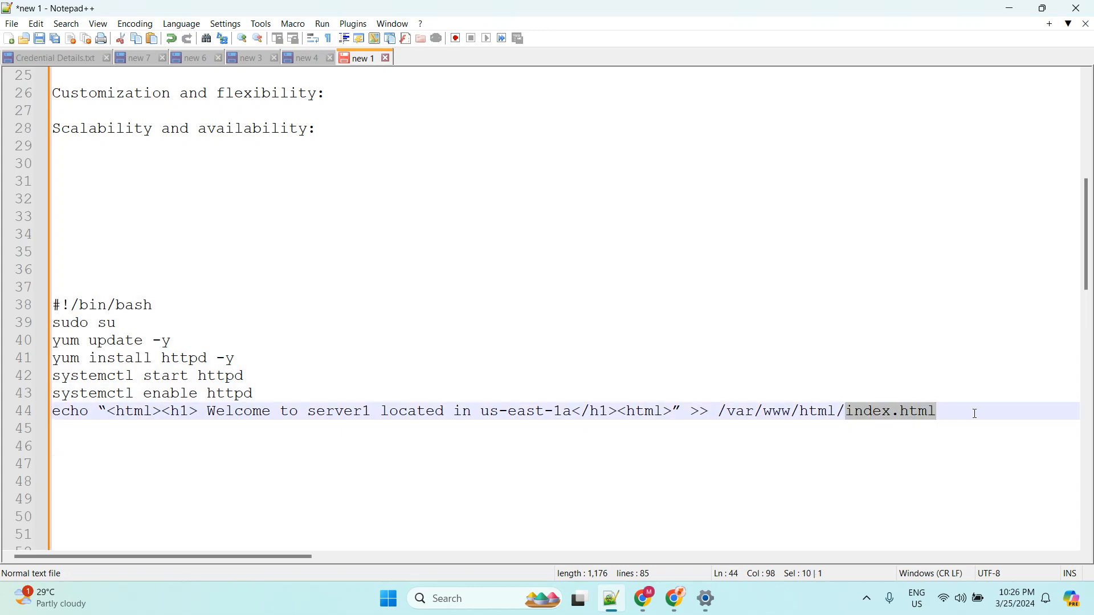
pyautogui.click(1009, 9)
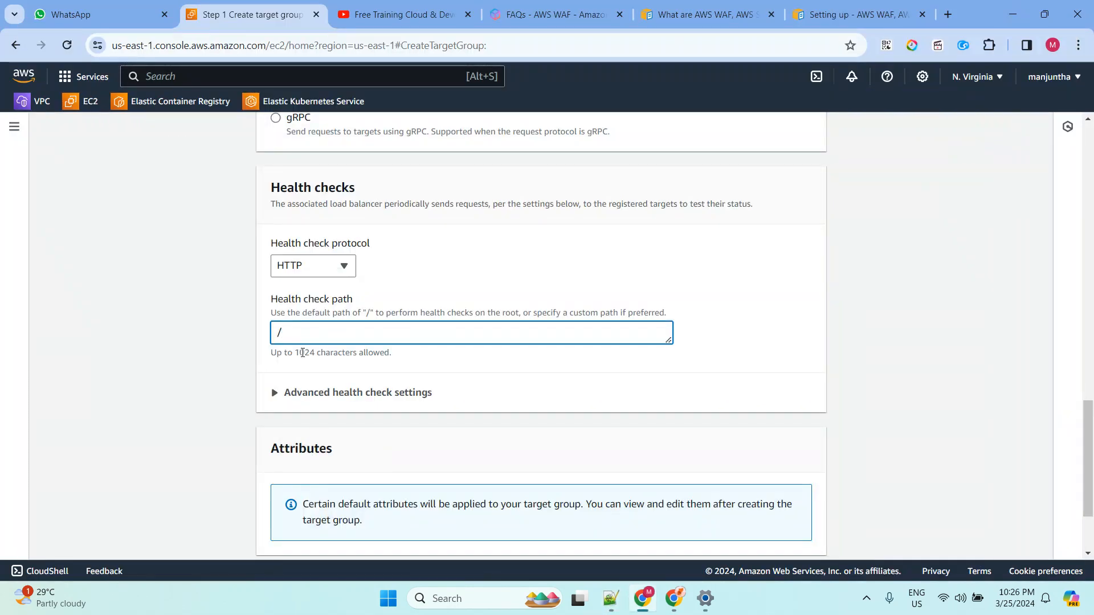
# Set the health check path to /index.html and proceed to registering targets.
pyautogui.hotkey('ctrl', 'v')
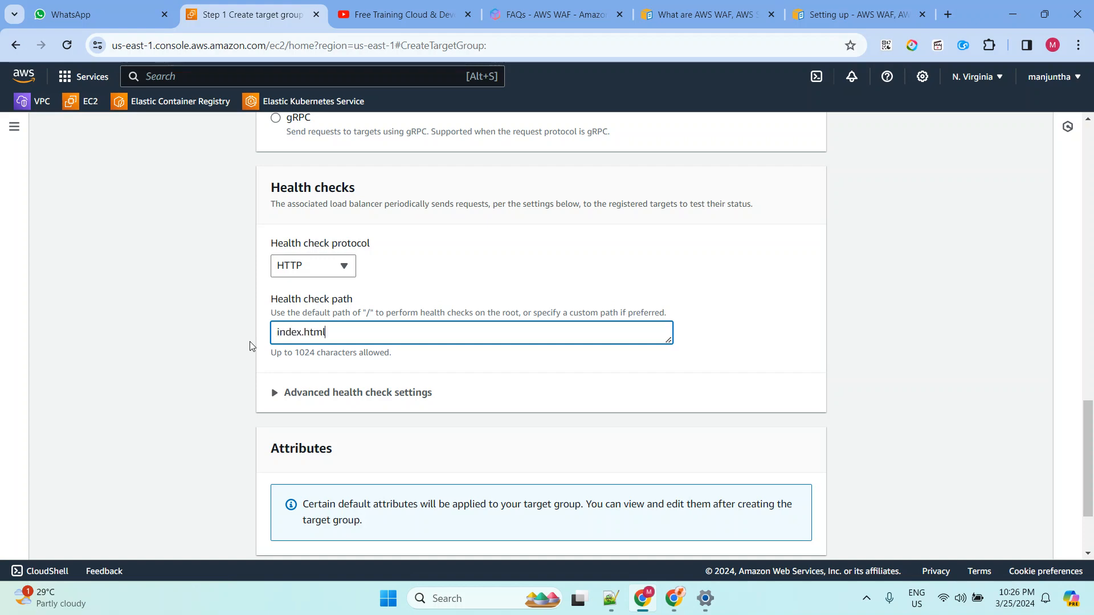
pyautogui.write('/')
pyautogui.scroll(-2, 280, 333)
pyautogui.click(797, 532)
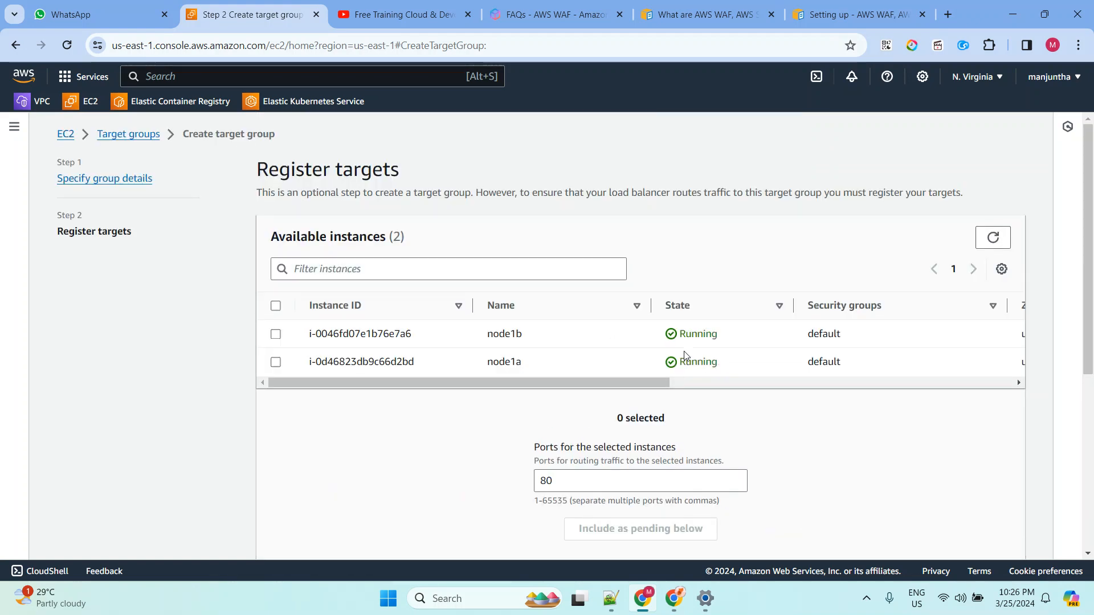
# Include both node1a and node1b as pending targets on port 80 and create the target group.
pyautogui.click(276, 305)
pyautogui.scroll(-1, 648, 263)
pyautogui.click(631, 457)
pyautogui.scroll(-5, 621, 448)
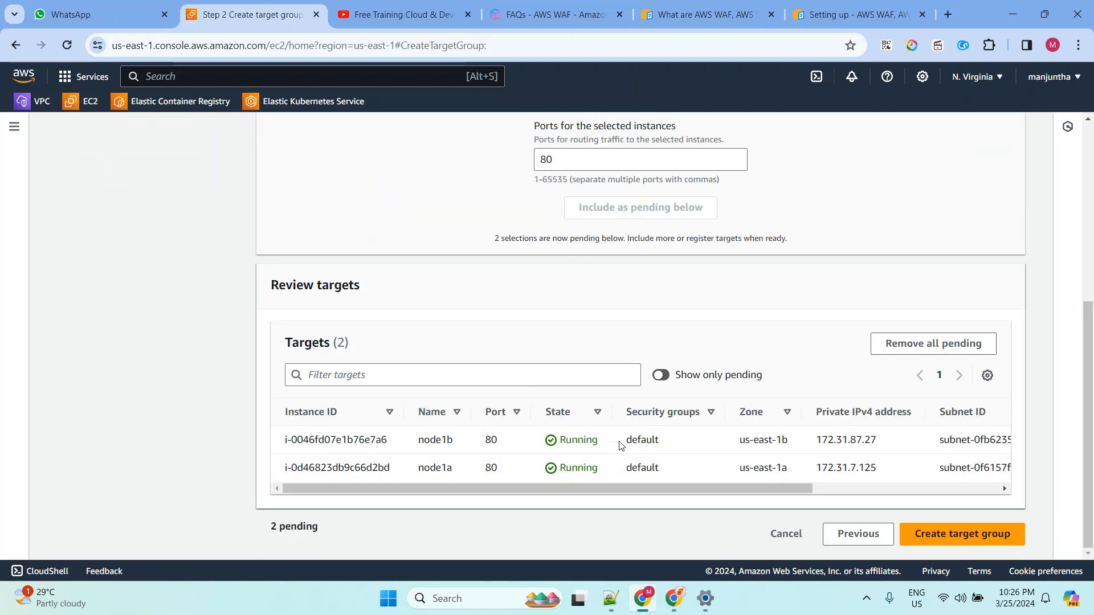
pyautogui.click(969, 537)
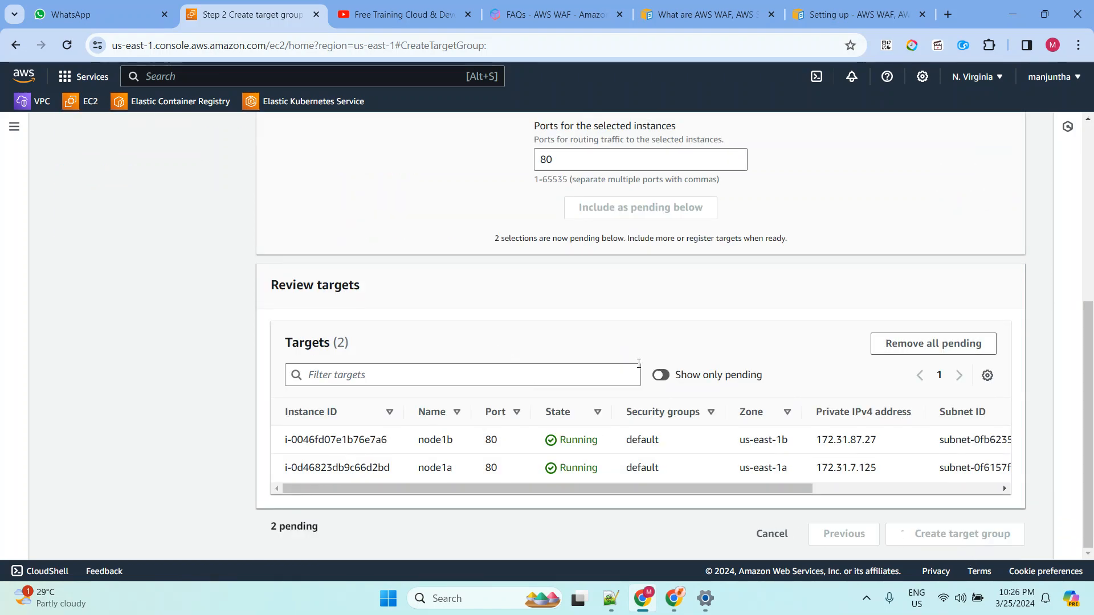
# Start creating a load balancer and choose the Application Load Balancer type.
pyautogui.scroll(-5, 479, 302)
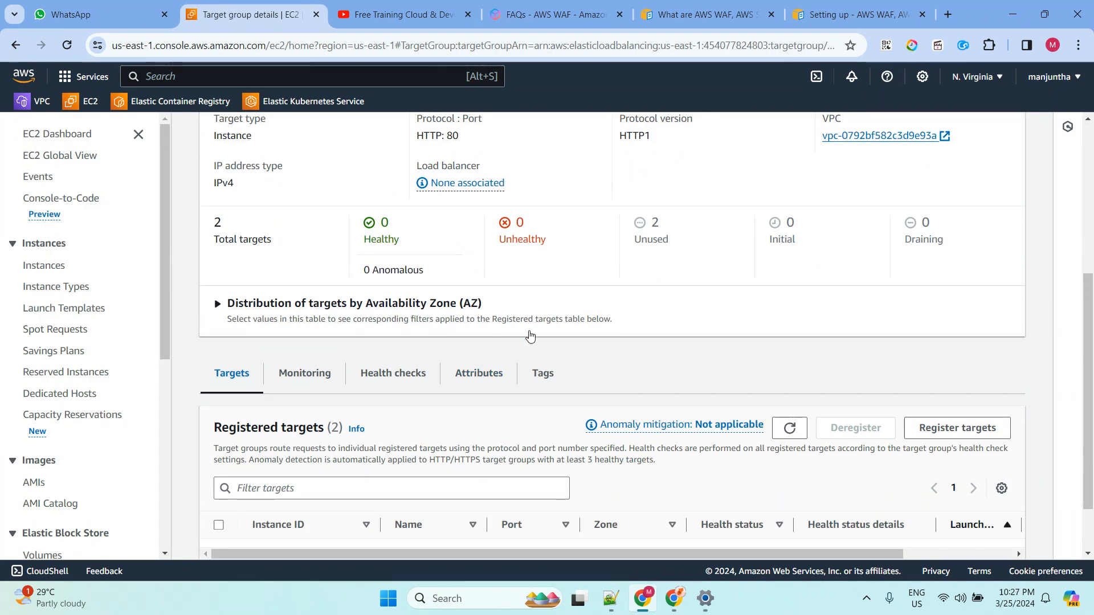
pyautogui.scroll(-3, 40, 465)
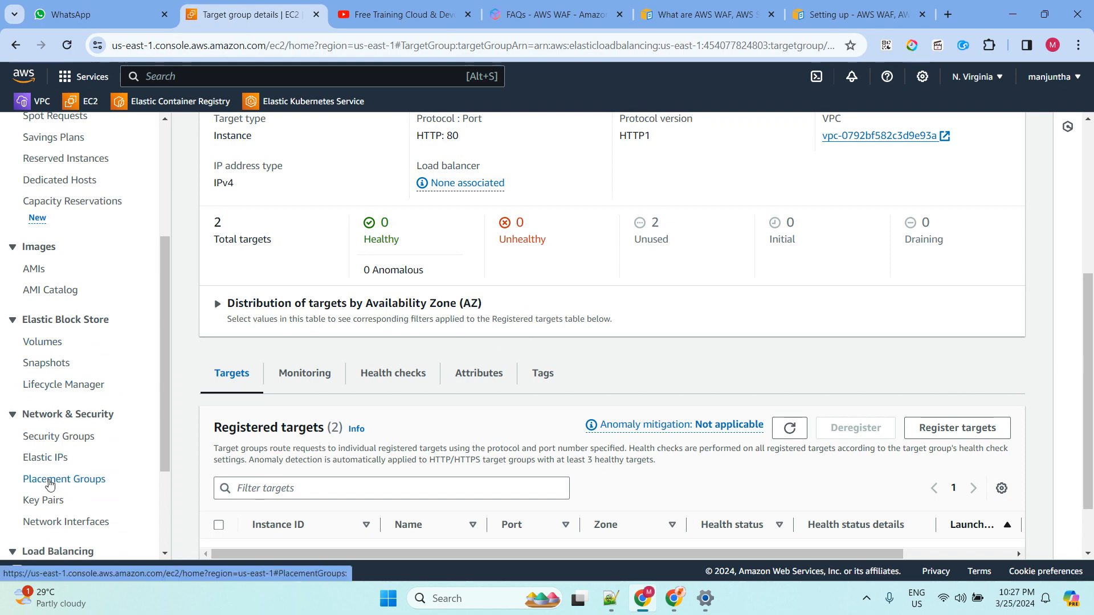
pyautogui.scroll(-3, 58, 507)
pyautogui.click(50, 428)
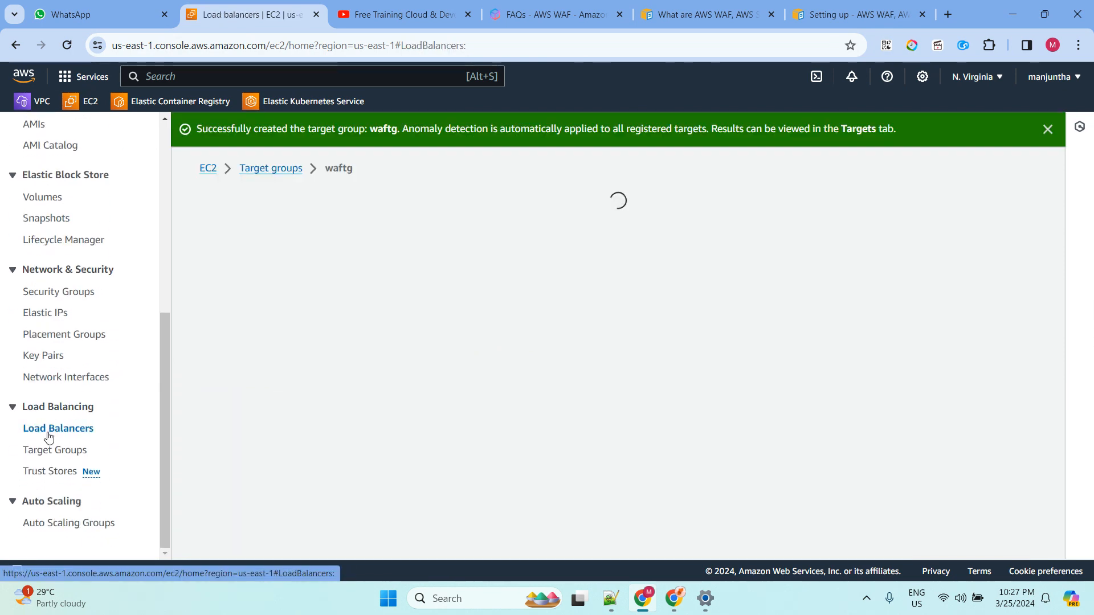
pyautogui.click(940, 279)
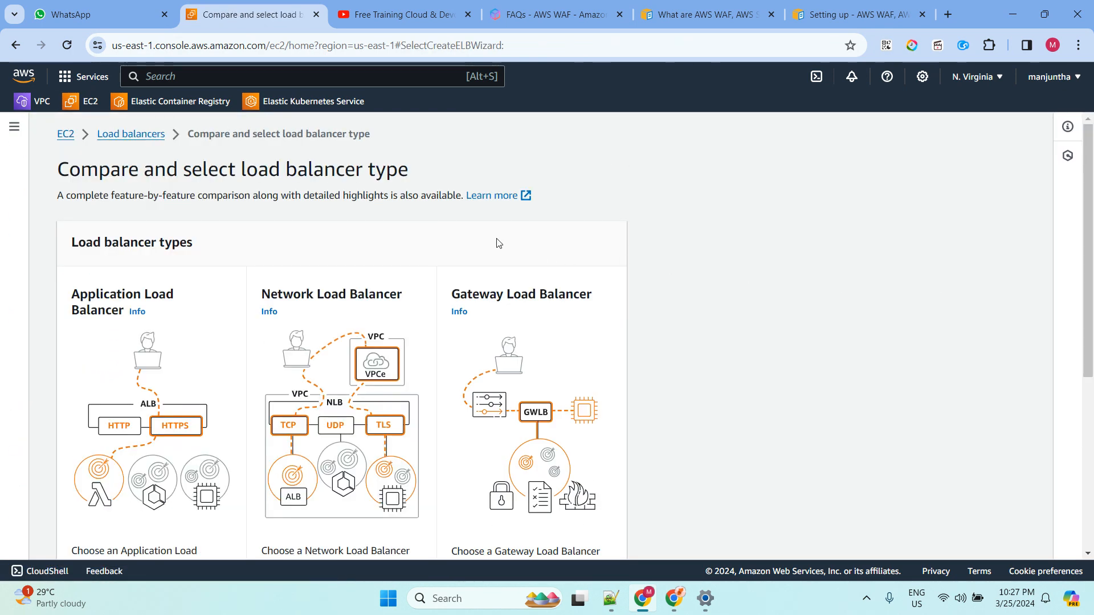
pyautogui.scroll(-5, 416, 264)
pyautogui.click(116, 429)
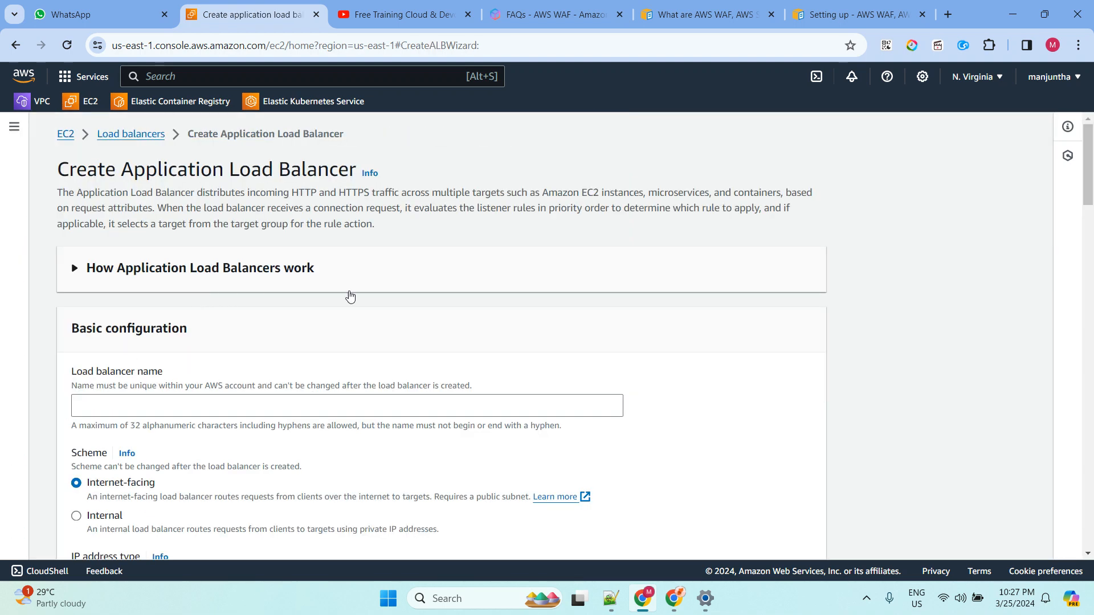
# Name the load balancer waflb and keep its Internet-facing scheme.
pyautogui.scroll(-1, 519, 266)
pyautogui.click(125, 337)
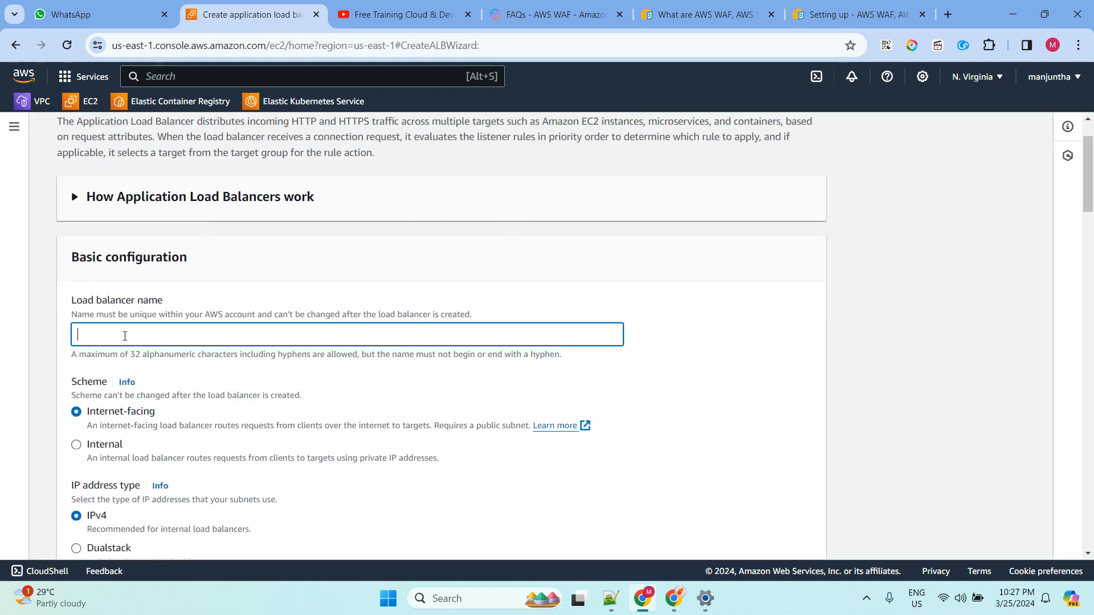
pyautogui.hotkey('ctrl', 'v')
pyautogui.moveTo(126, 337); pyautogui.dragTo(55, 340)
pyautogui.write('wa')
pyautogui.scroll(-3, 248, 325)
pyautogui.moveTo(96, 198); pyautogui.dragTo(193, 197)
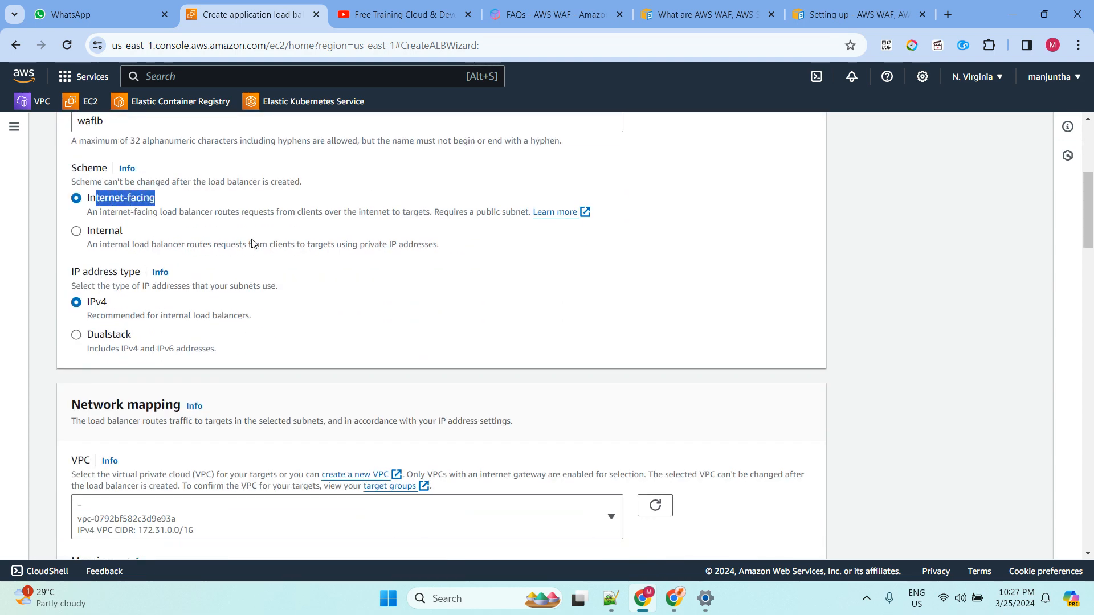
# Map the load balancer to the us-east-1a and us-east-1b availability zones with their default subnets.
pyautogui.scroll(-3, 254, 244)
pyautogui.scroll(-1, 298, 295)
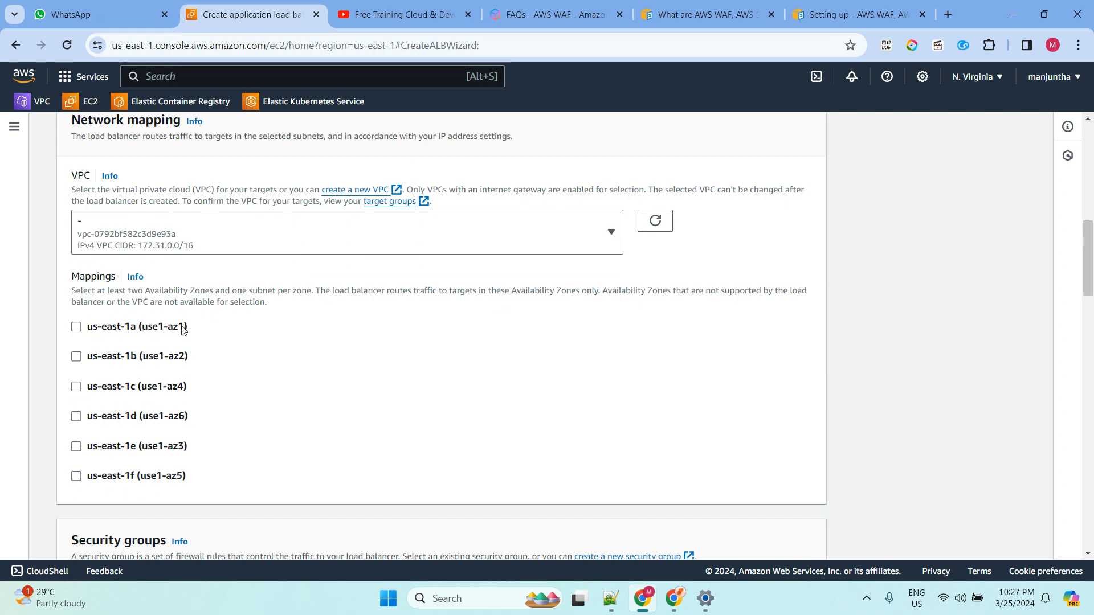
pyautogui.click(77, 327)
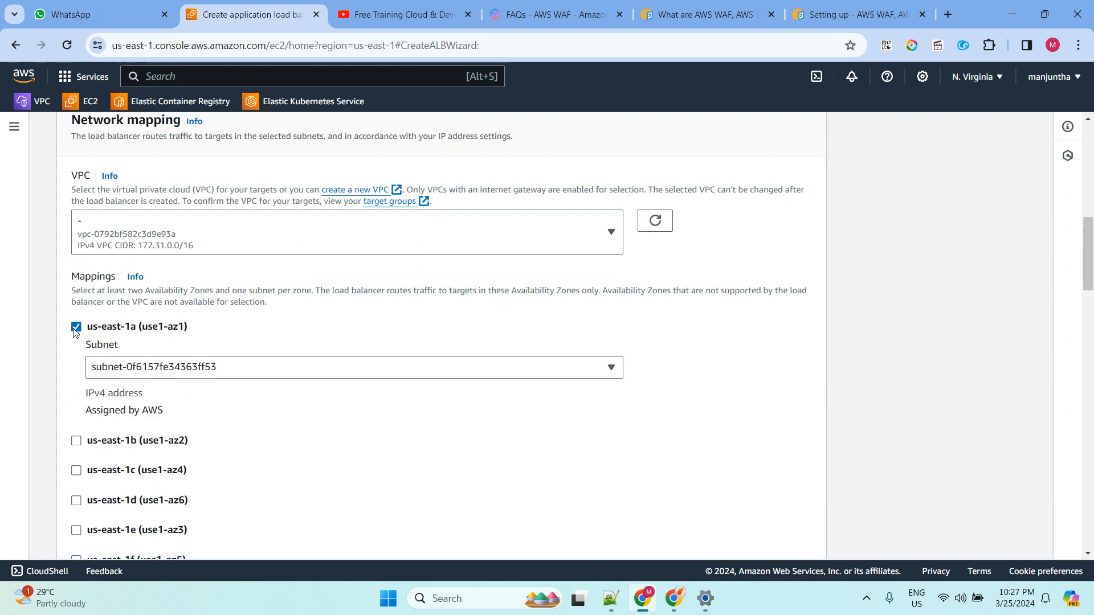
pyautogui.click(76, 441)
pyautogui.scroll(-3, 217, 414)
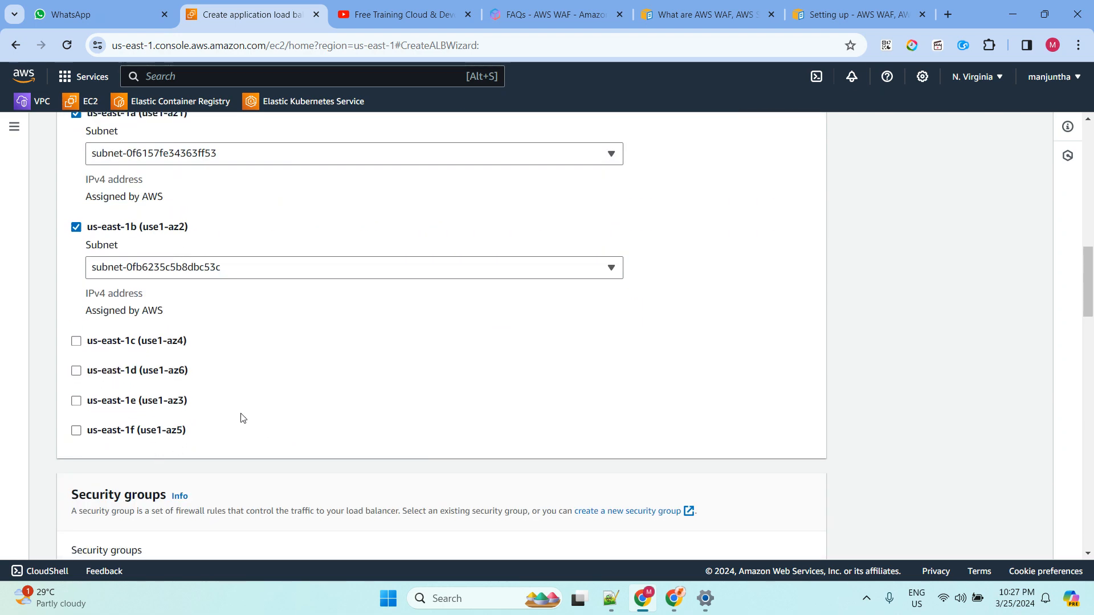
# Keep the default security group and forward the HTTP:80 listener to the waftg target group.
pyautogui.scroll(-3, 474, 328)
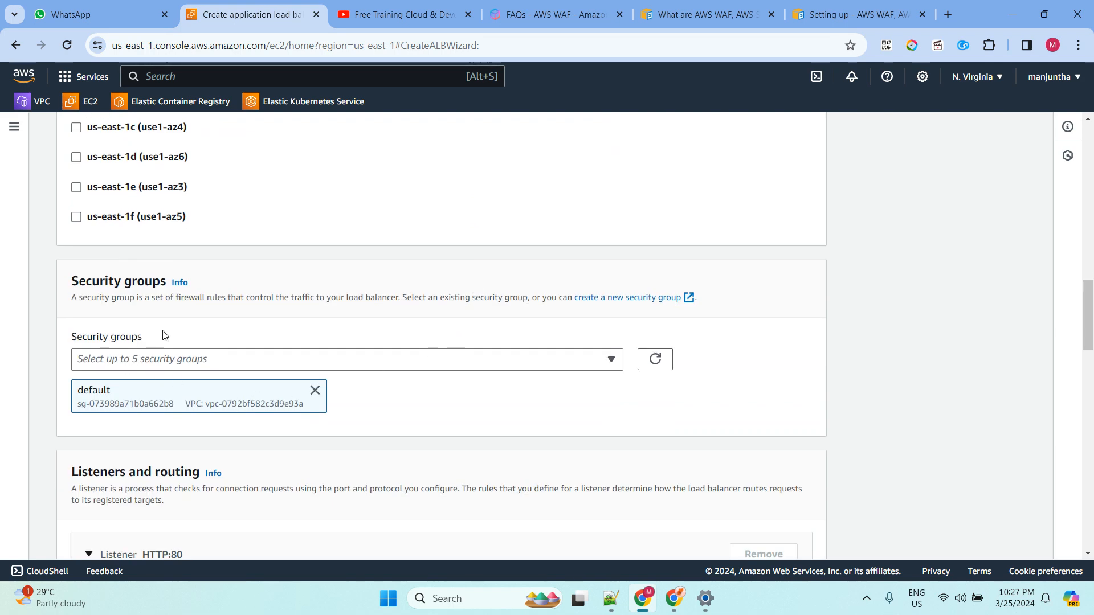
pyautogui.scroll(-5, 313, 325)
pyautogui.click(485, 264)
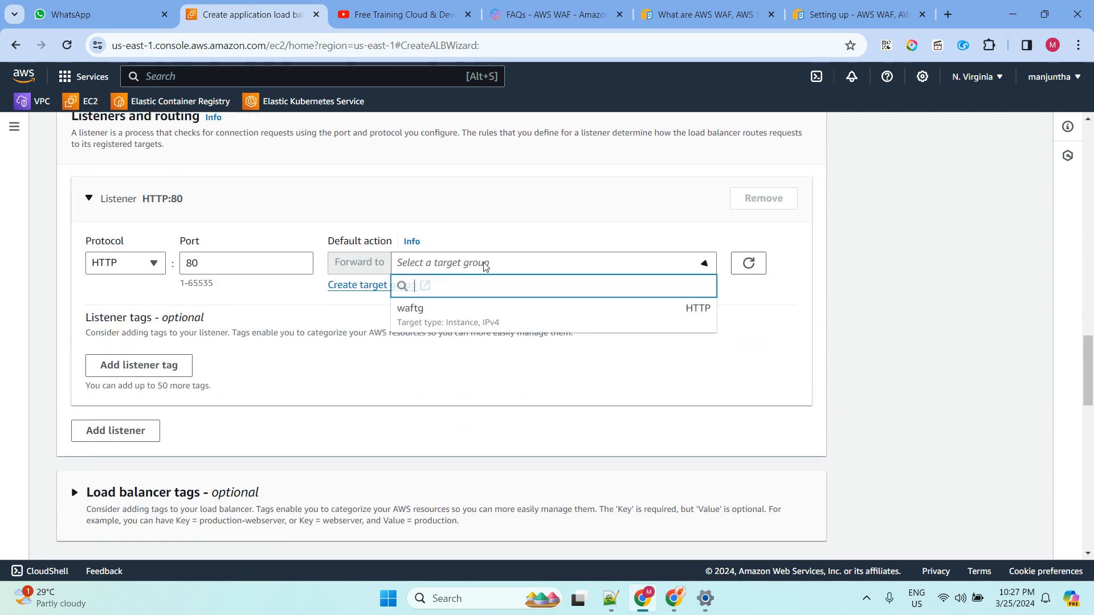
pyautogui.click(474, 318)
pyautogui.scroll(-4, 476, 227)
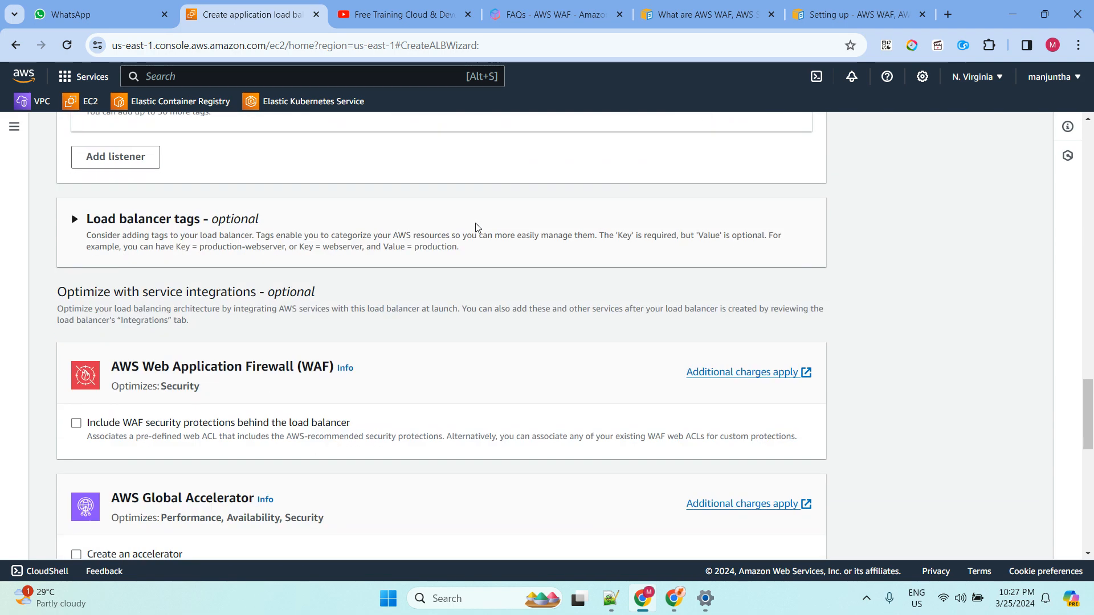
# Create the load balancer without adding WAF protection or a Global Accelerator, and review its details and listener.
pyautogui.scroll(-4, 477, 228)
pyautogui.scroll(2, 370, 299)
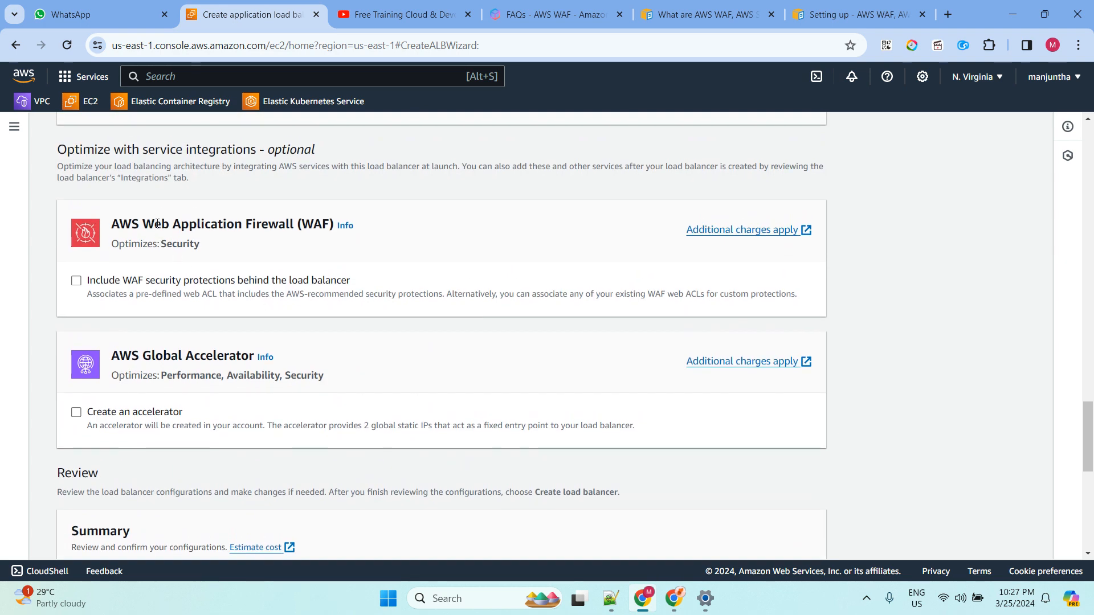
pyautogui.moveTo(157, 224); pyautogui.dragTo(260, 222)
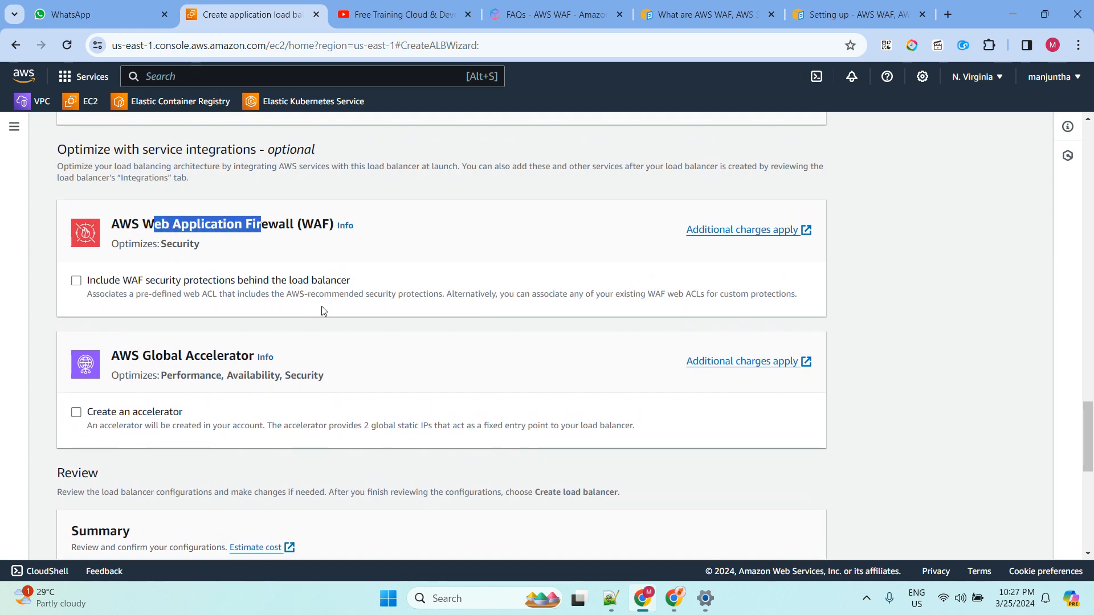
pyautogui.scroll(-6, 526, 307)
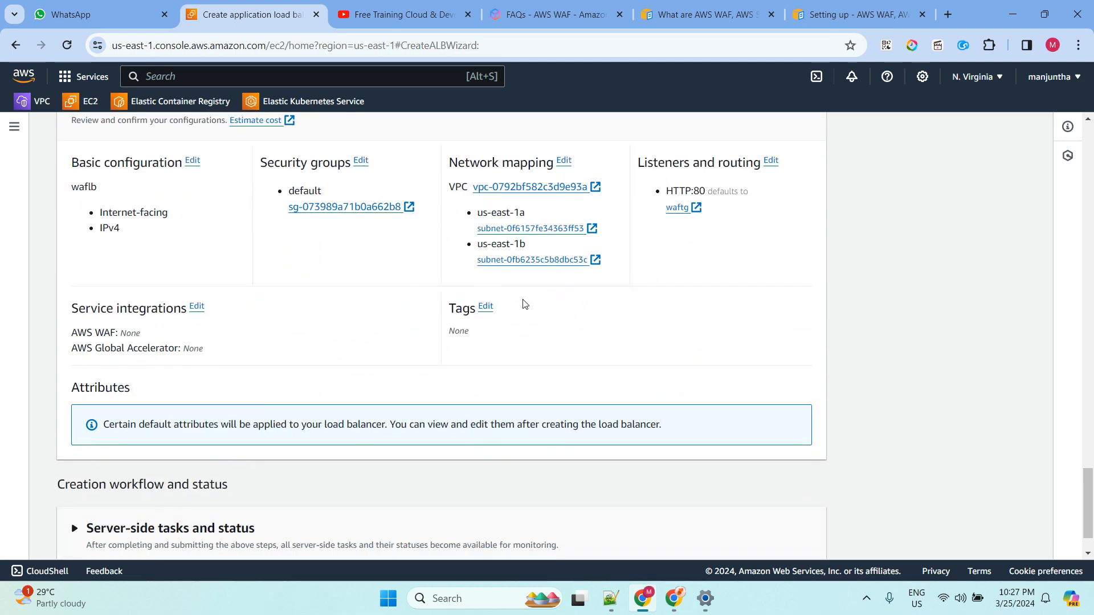
pyautogui.click(792, 538)
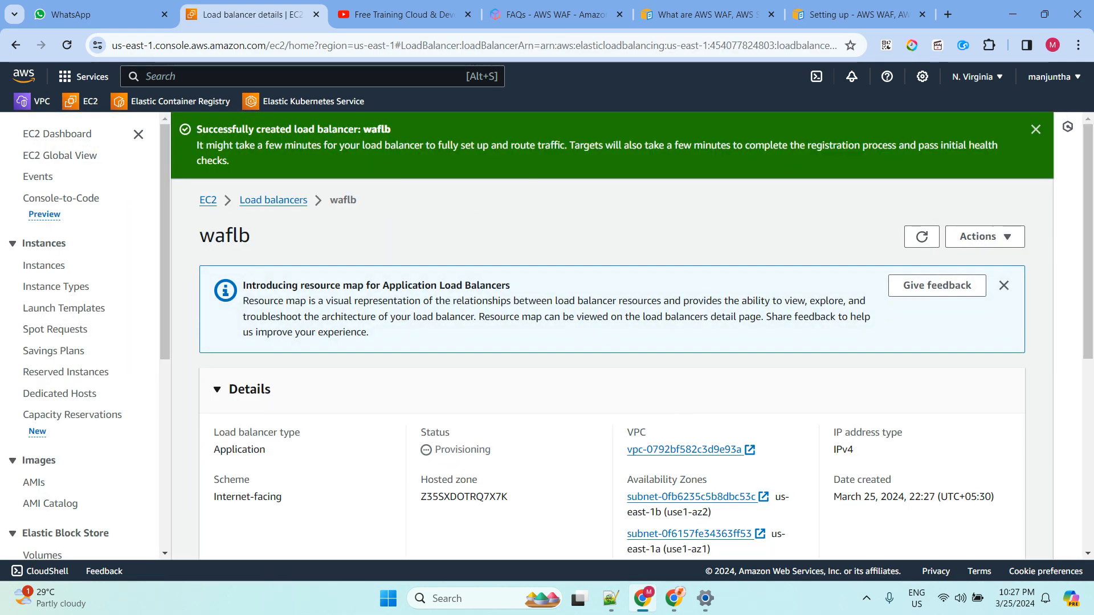
pyautogui.scroll(-6, 493, 280)
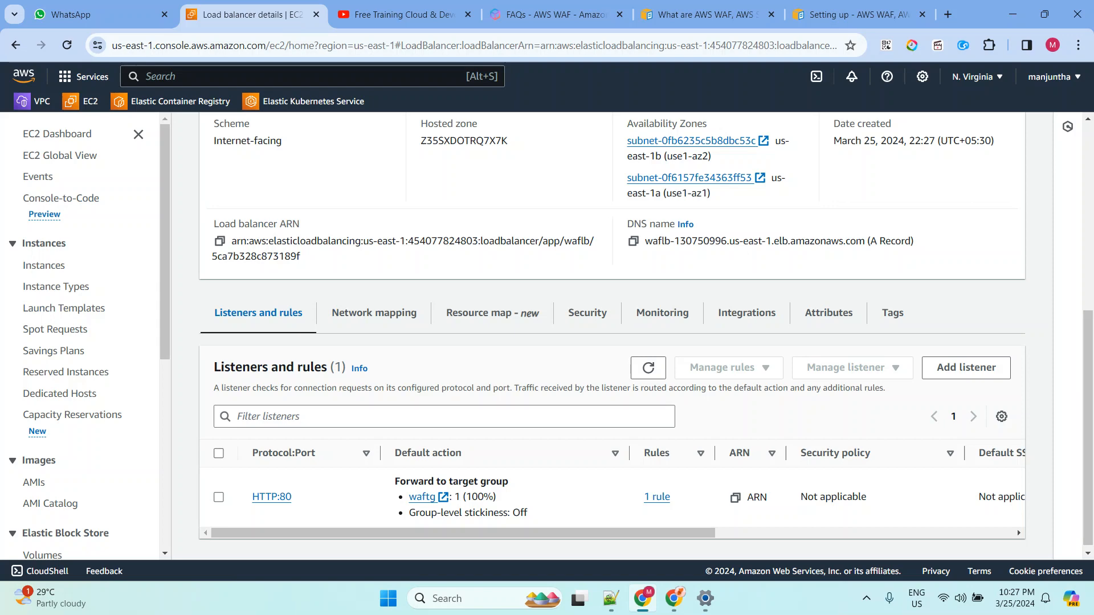
# Show the refreshed EC2 instances list sorted by instance state, with a taller details pane.
pyautogui.click(70, 268)
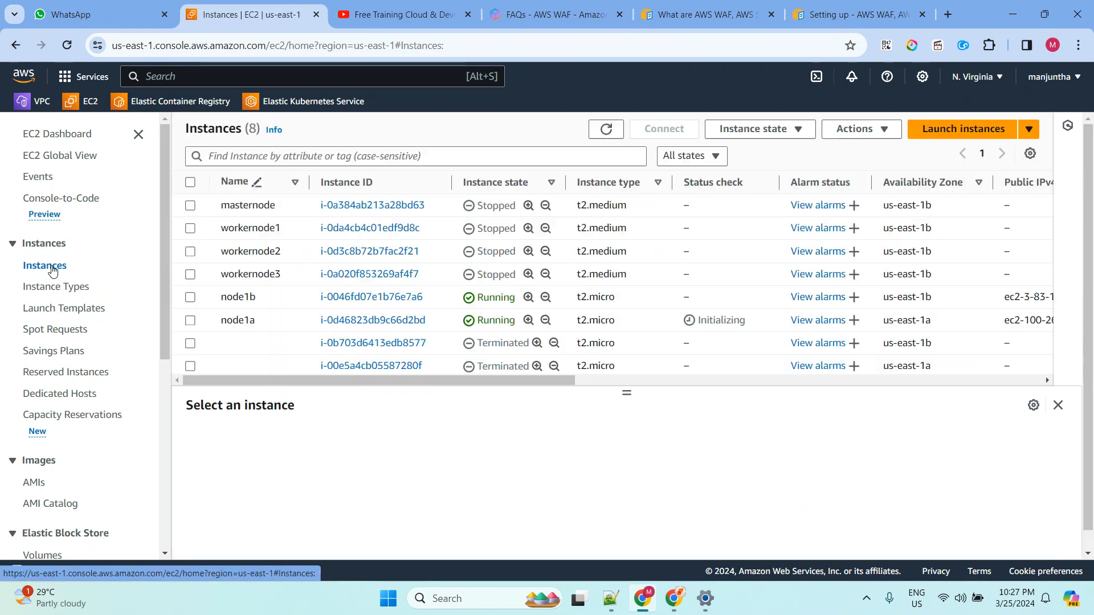
pyautogui.click(607, 131)
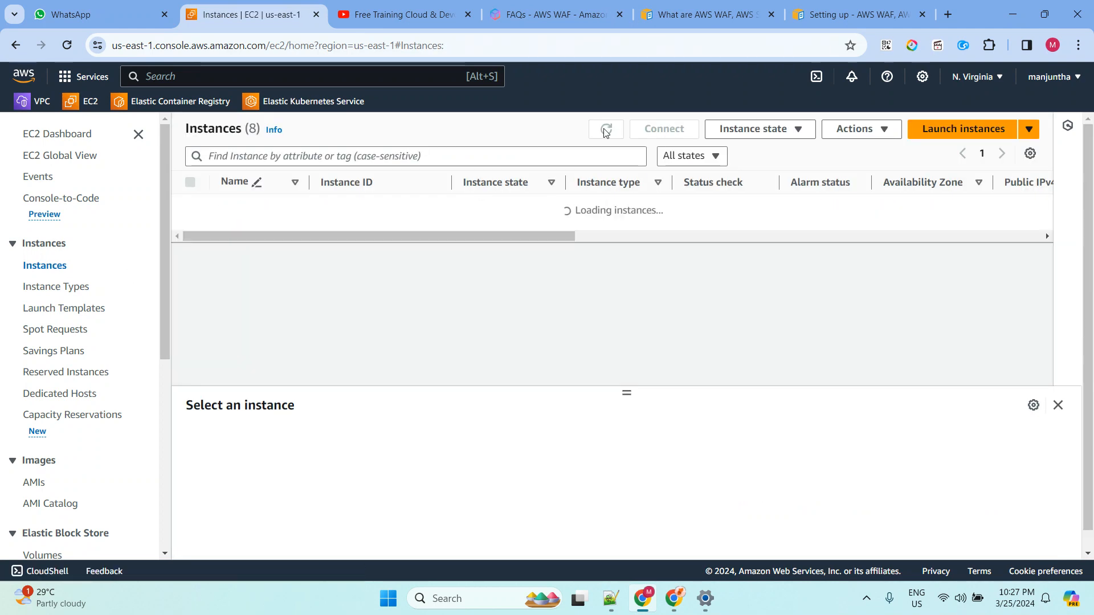
pyautogui.click(483, 184)
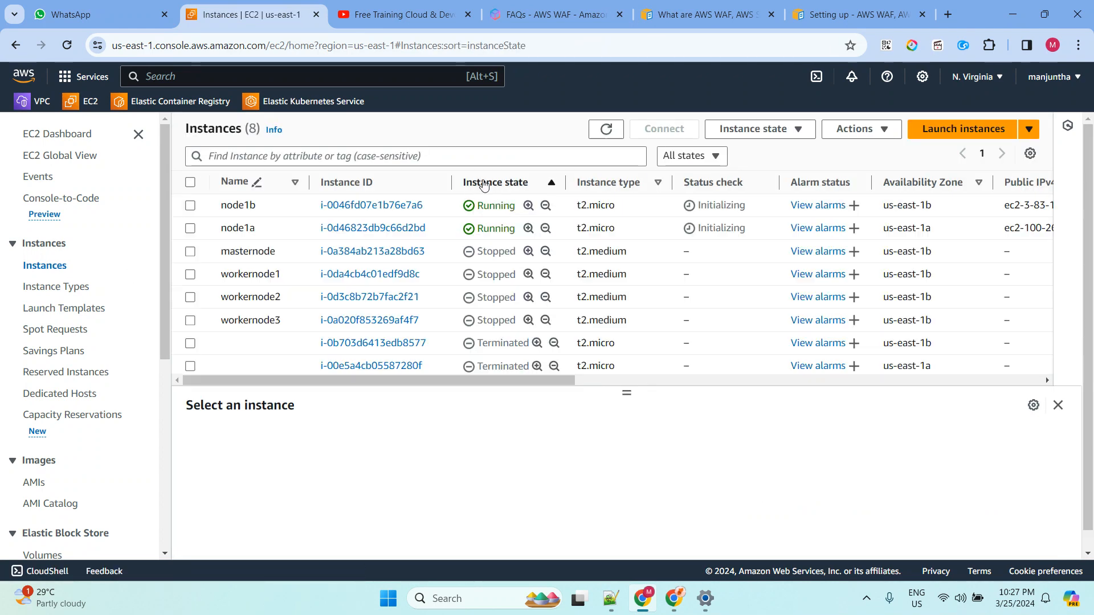
pyautogui.moveTo(627, 392); pyautogui.dragTo(638, 234)
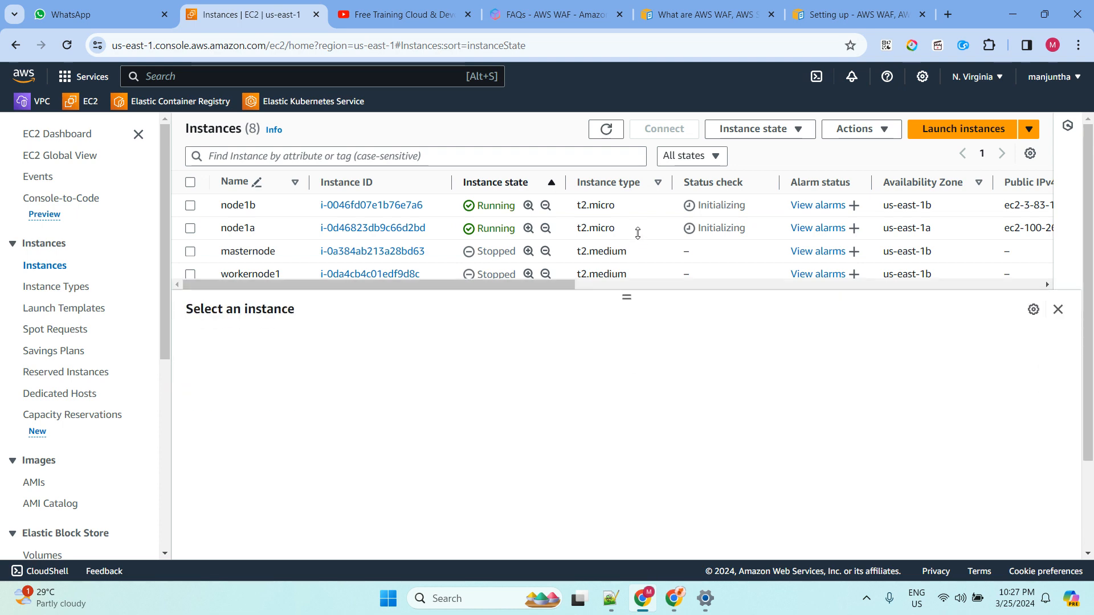
# Open the public IPv4 addresses of node1b and node1a from their instance details.
pyautogui.click(190, 207)
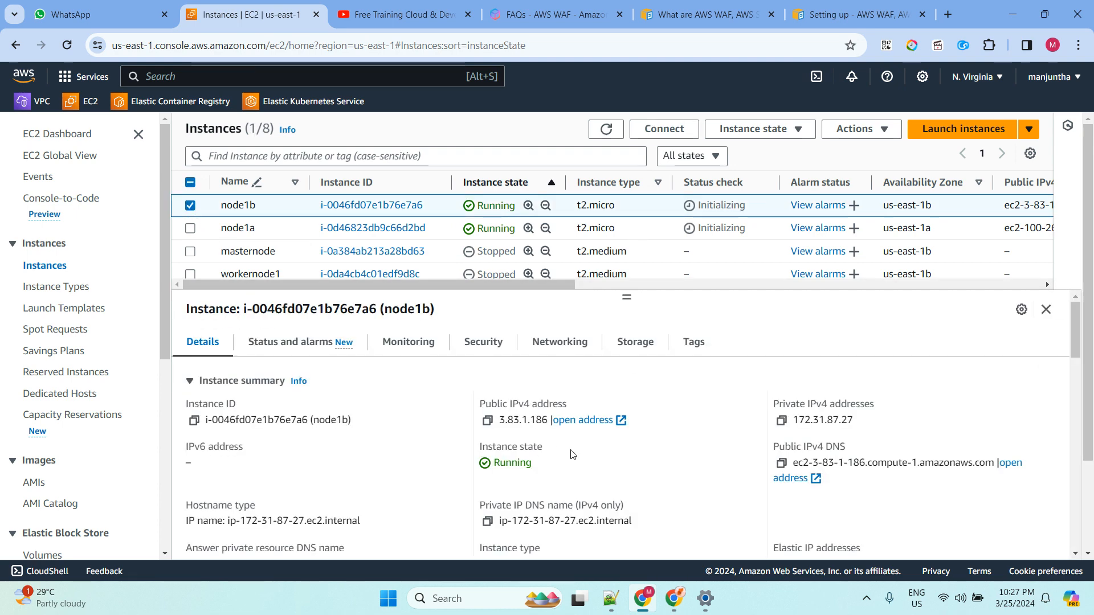
pyautogui.click(590, 422)
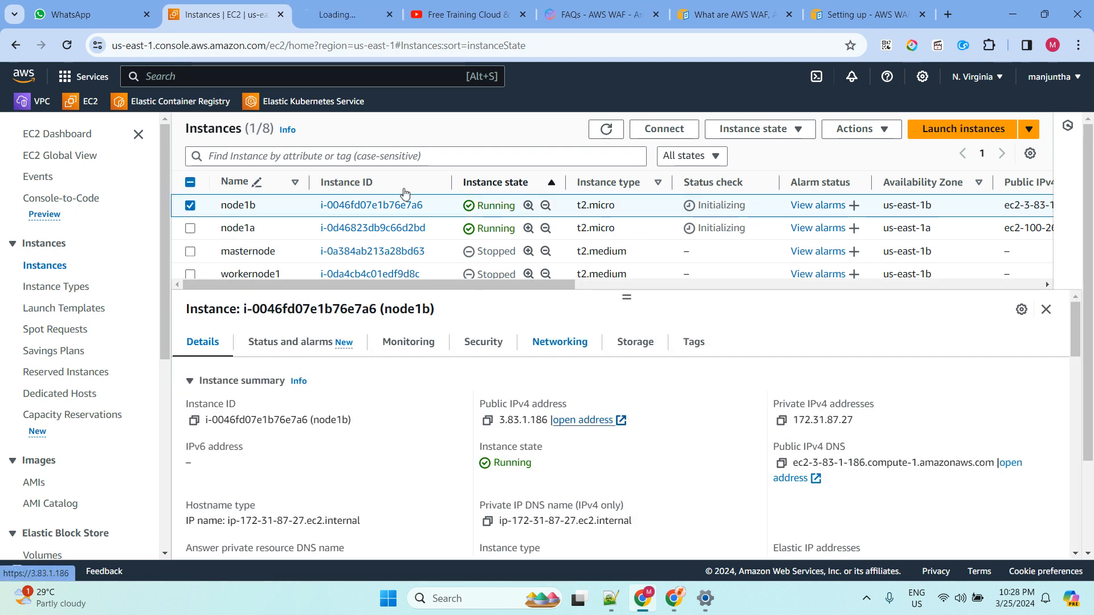
pyautogui.click(203, 214)
pyautogui.click(190, 229)
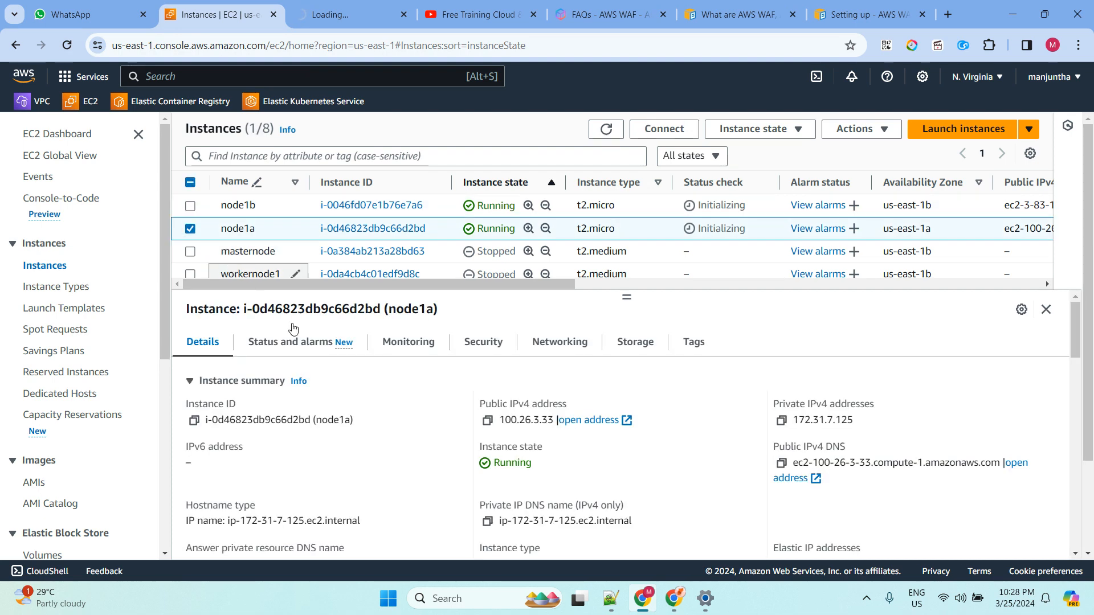
pyautogui.click(589, 420)
# Load the node1b address 3.83.1.186 over HTTP instead of HTTPS to test its web server.
pyautogui.click(299, 27)
pyautogui.click(176, 44)
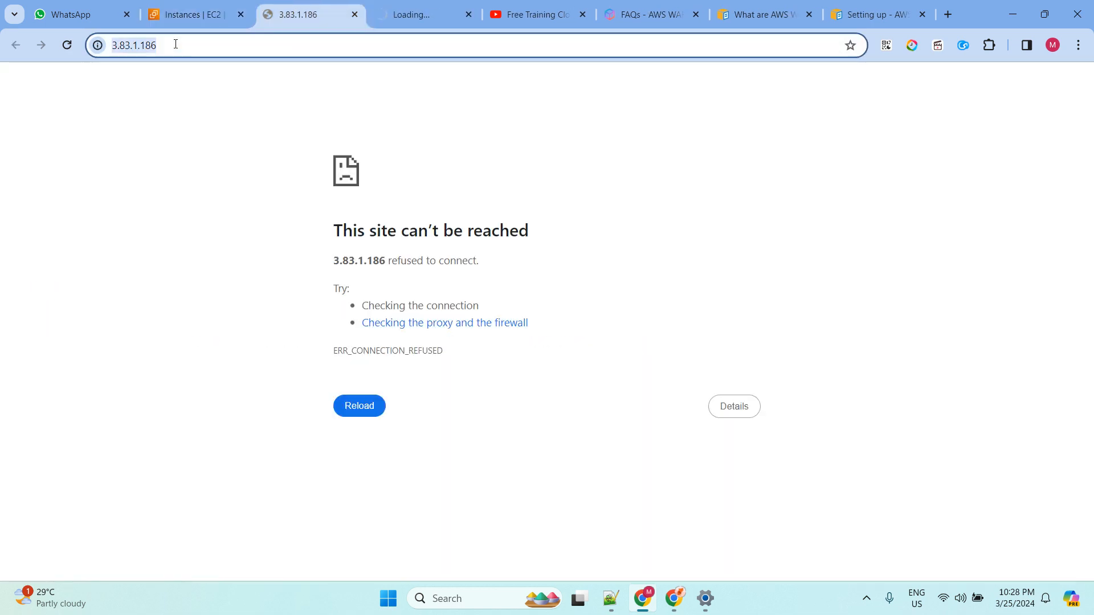
pyautogui.press('Return')
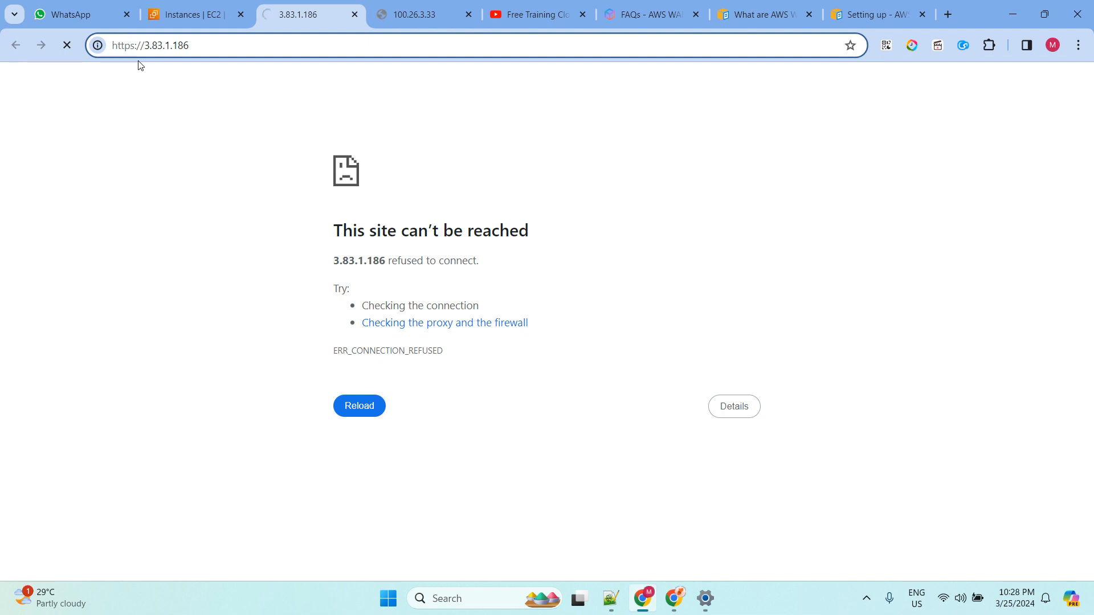
pyautogui.press('BackSpace')
pyautogui.press('Return')
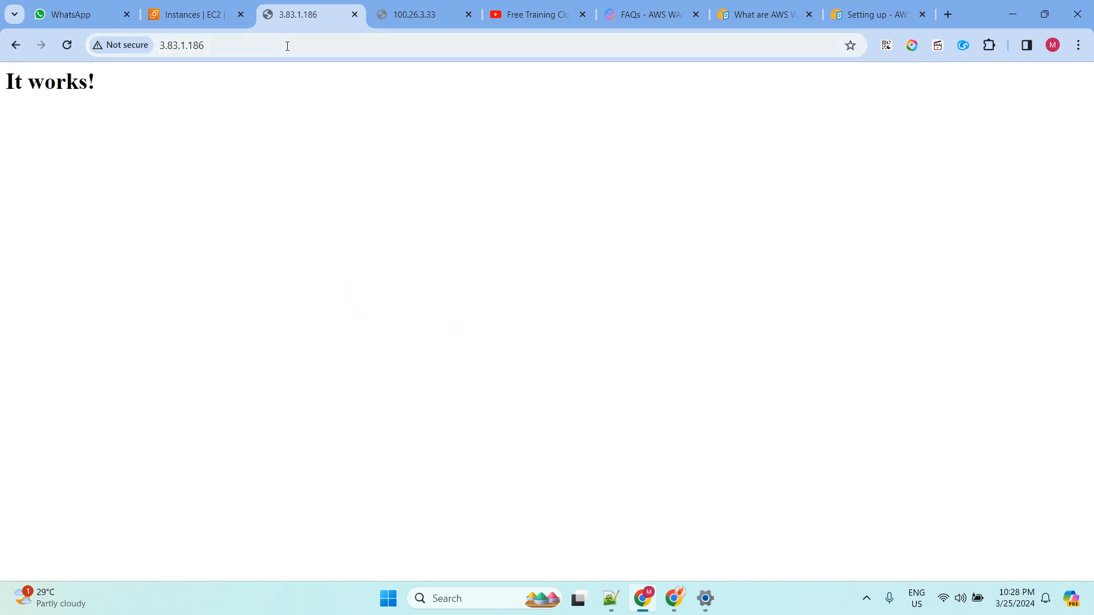
# Load the node1a address 100.26.3.33 over HTTP instead of HTTPS to test its web server.
pyautogui.click(402, 17)
pyautogui.click(260, 48)
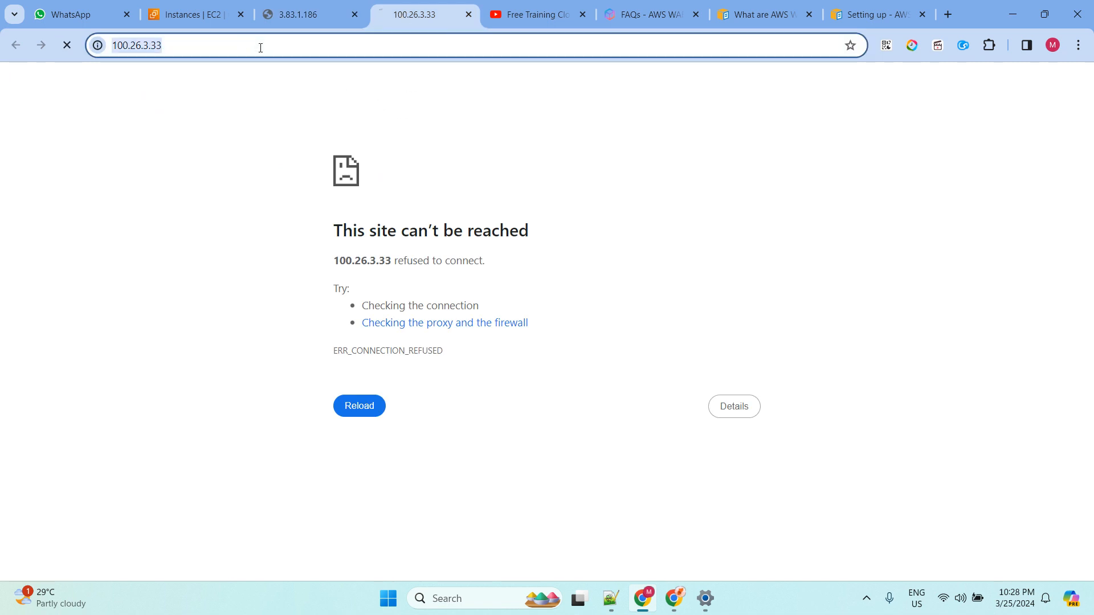
pyautogui.click(247, 50)
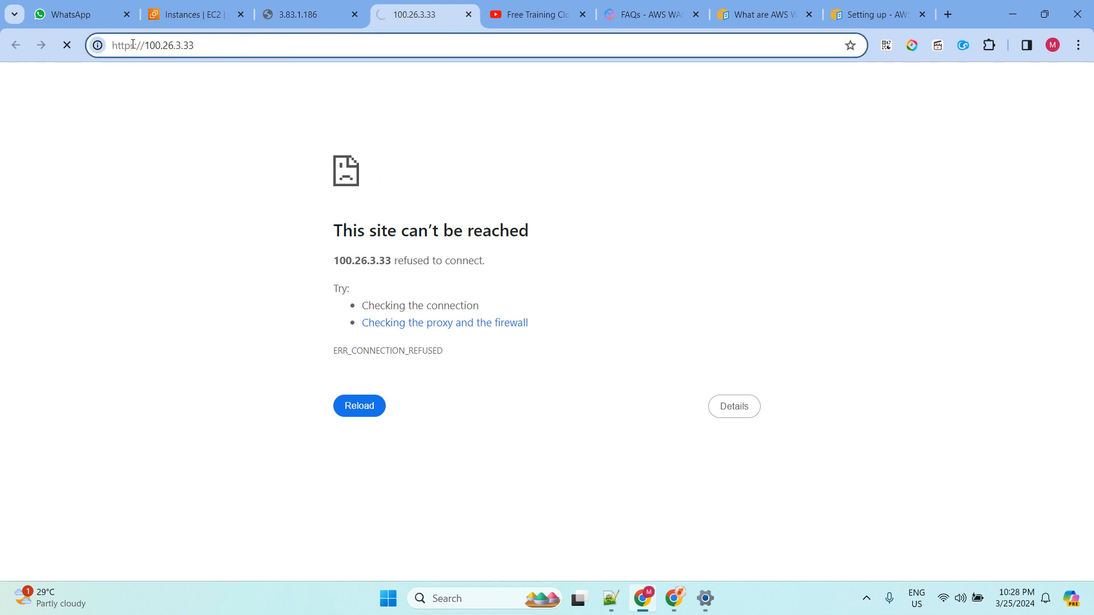
pyautogui.press('Return')
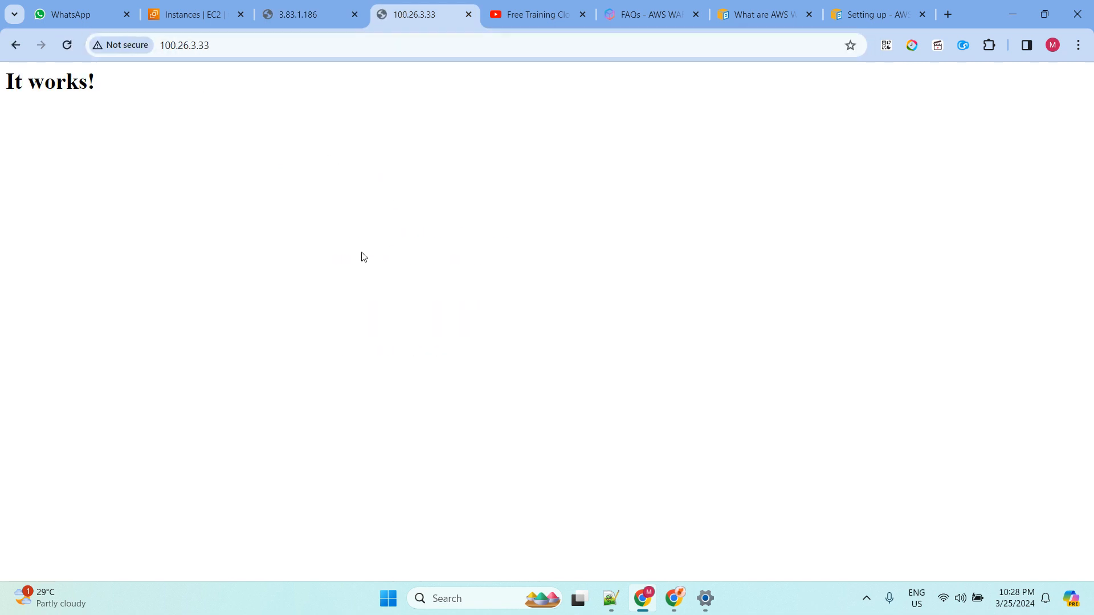
# Return to the EC2 instances list and refresh it to see the status checks of both nodes.
pyautogui.click(296, 20)
pyautogui.click(194, 15)
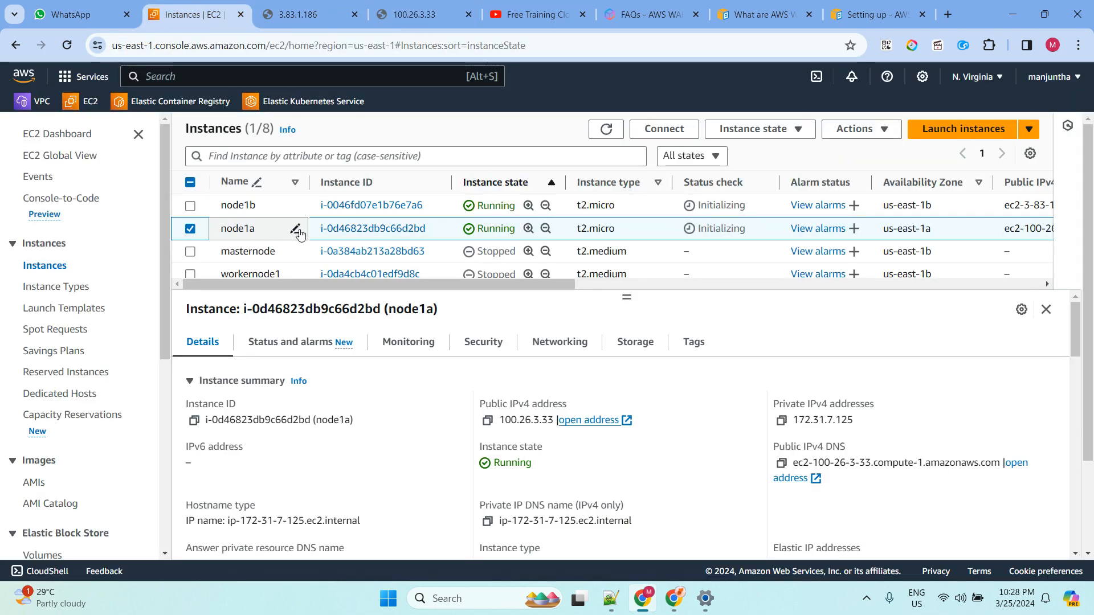
pyautogui.click(607, 131)
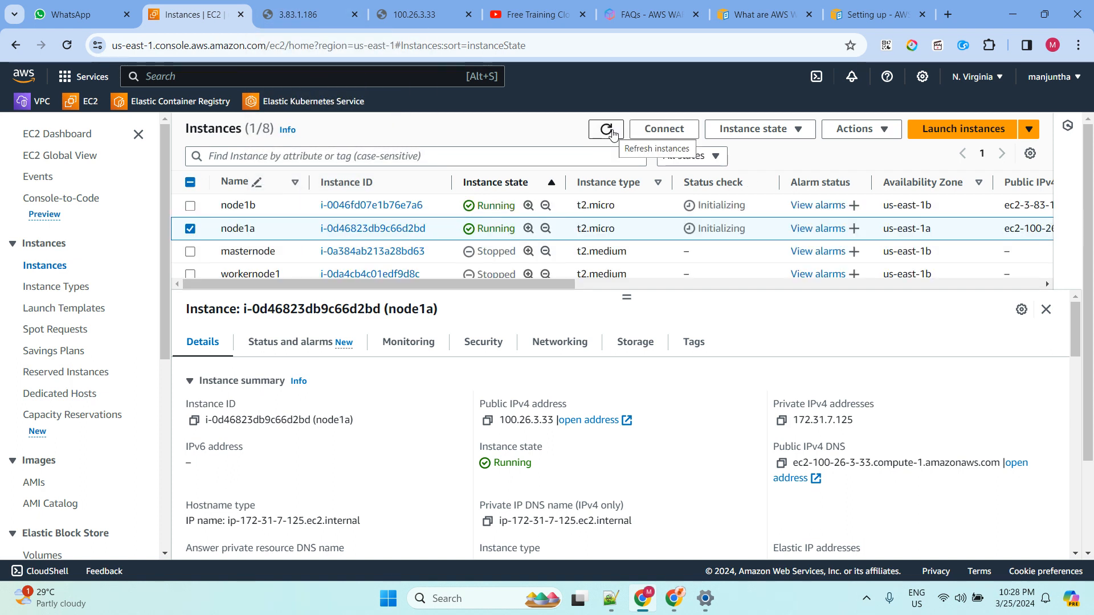
# Reload the node1b web page and check the node1a page again.
pyautogui.click(294, 17)
pyautogui.click(67, 46)
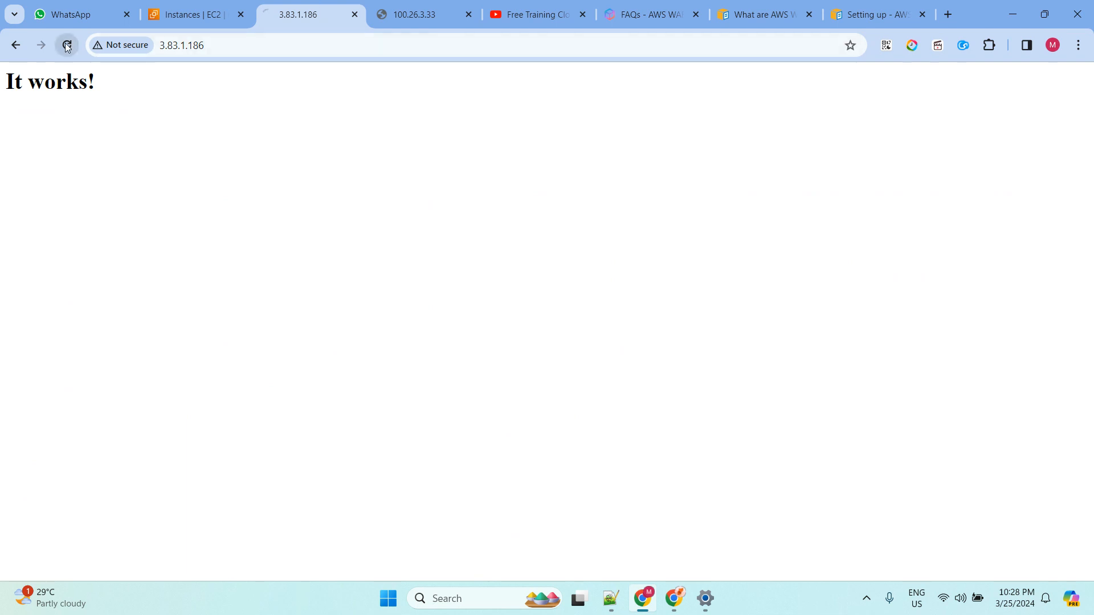
pyautogui.click(433, 15)
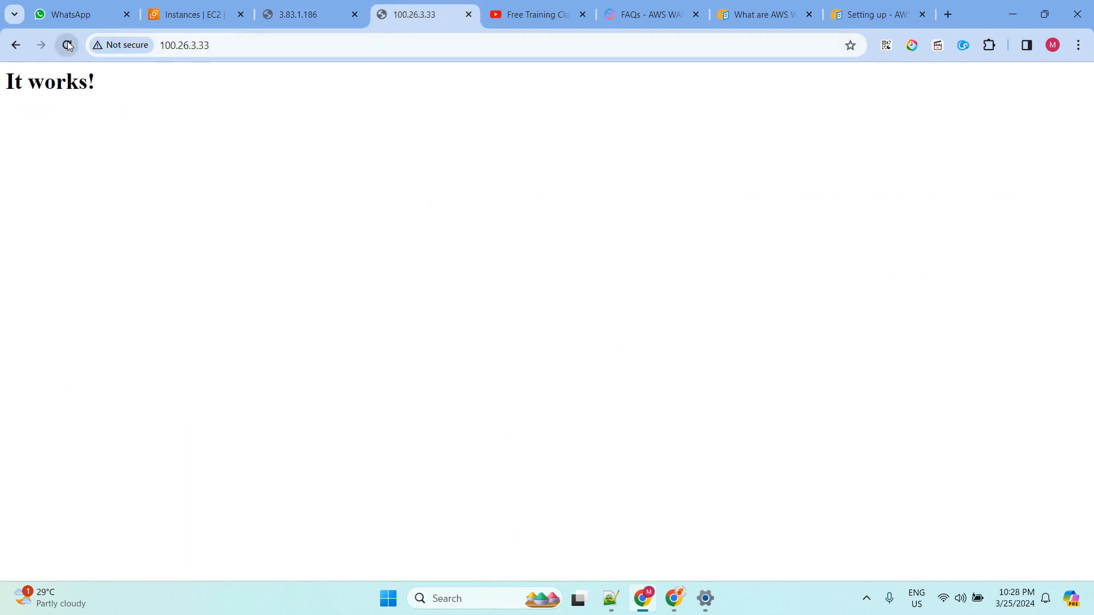
# Refresh the instances' status checks once more and return to the node1b web page.
pyautogui.click(296, 19)
pyautogui.click(210, 17)
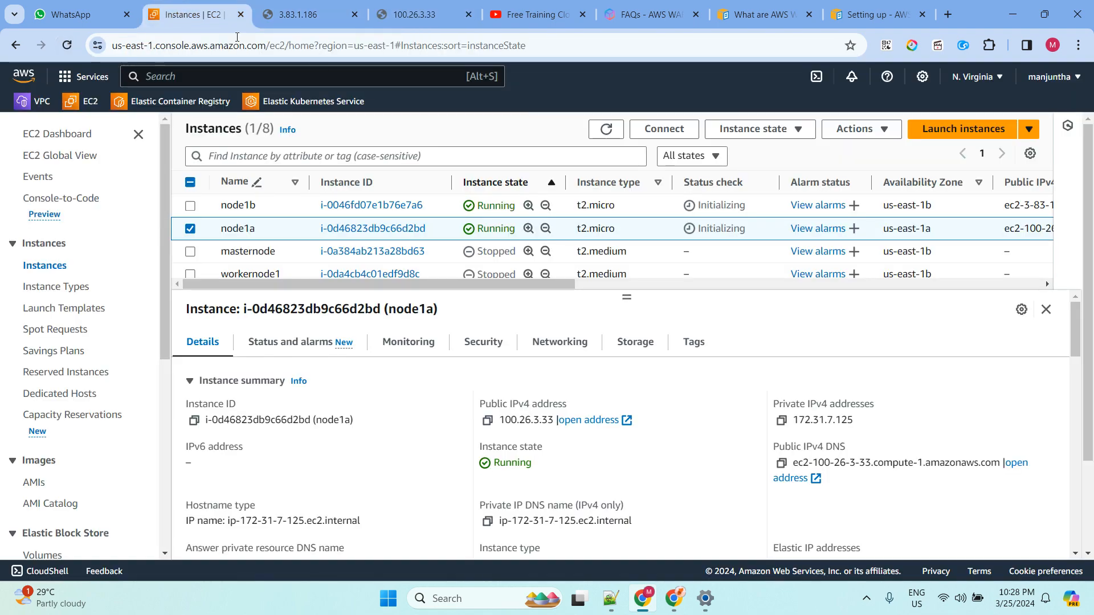
pyautogui.click(606, 129)
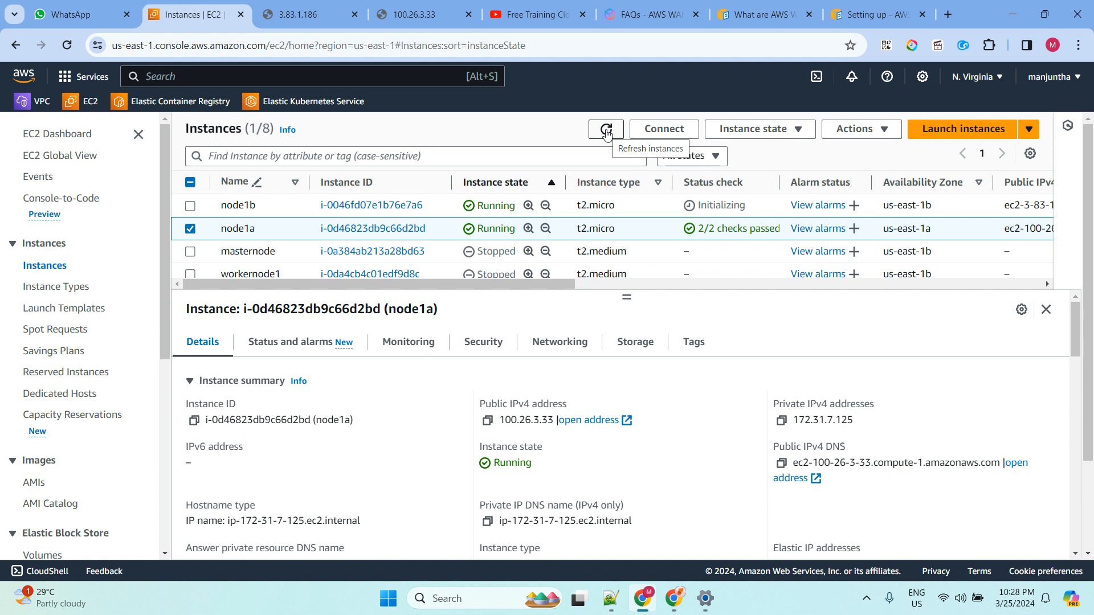
pyautogui.click(293, 23)
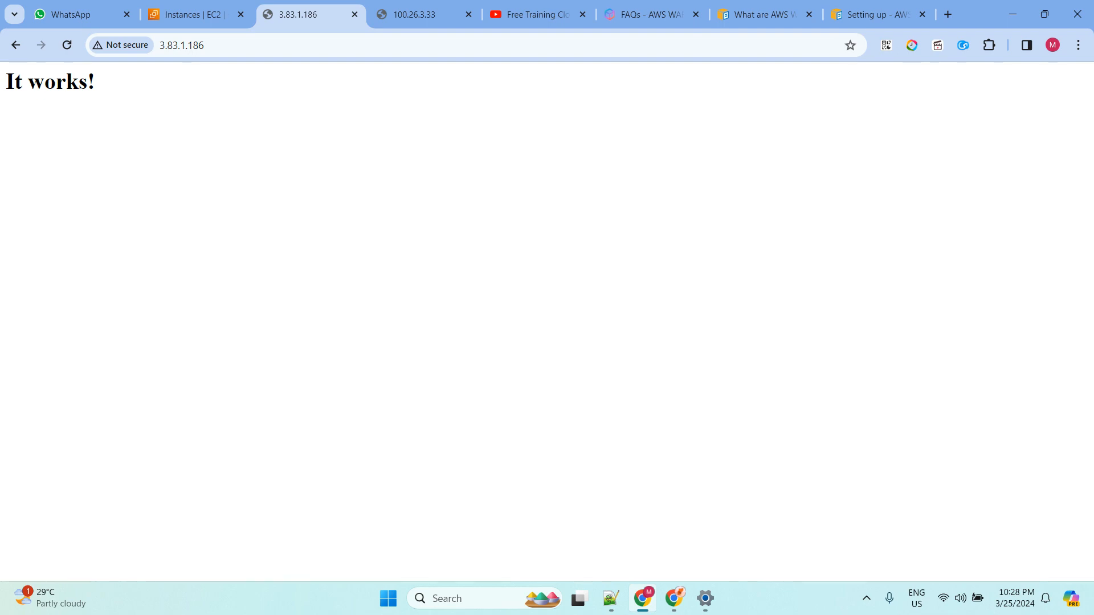
# Open a terminal session on node1b through EC2 Instance Connect as ec2-user.
pyautogui.hotkey('alt', 'Tab')
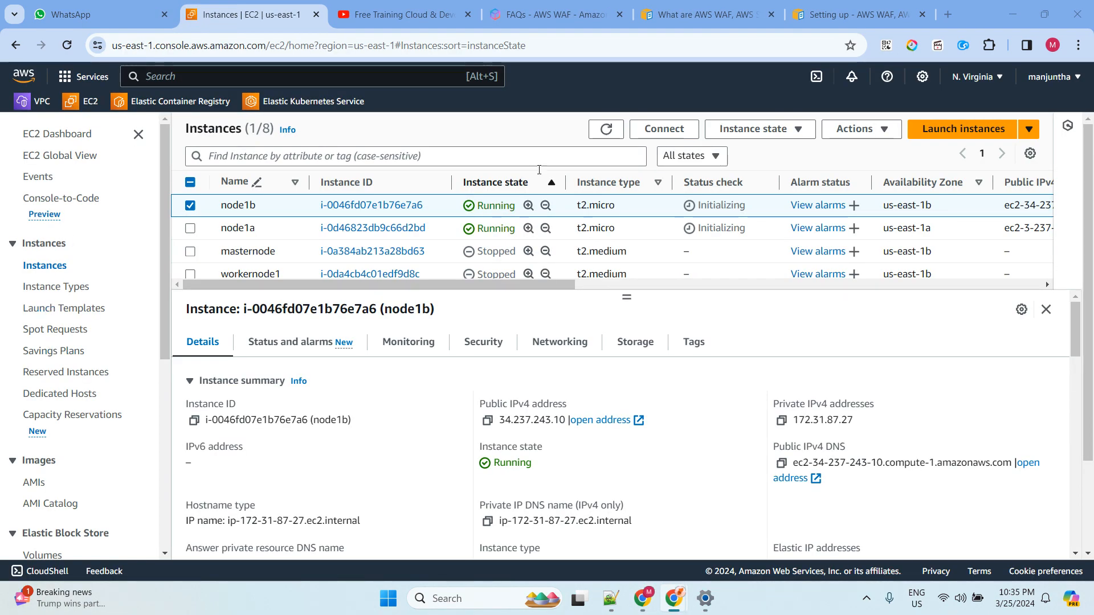
pyautogui.click(664, 129)
pyautogui.scroll(-3, 523, 216)
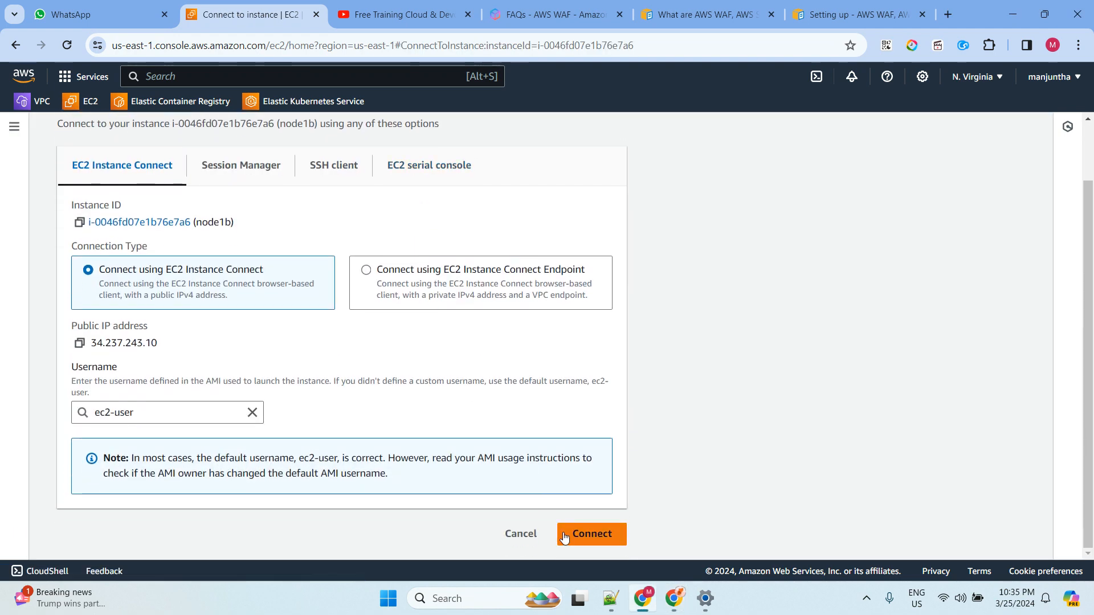
pyautogui.click(586, 533)
# Start an EC2 Instance Connect session for node1a as ec2-user, and return to the node1b terminal session.
pyautogui.click(239, 22)
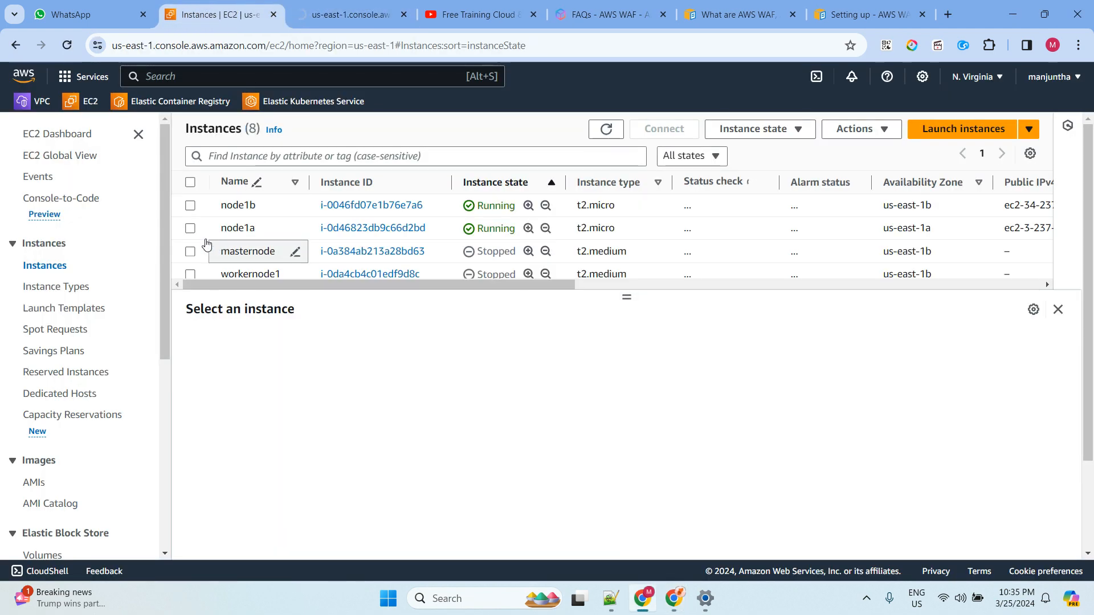
pyautogui.click(190, 228)
pyautogui.click(664, 129)
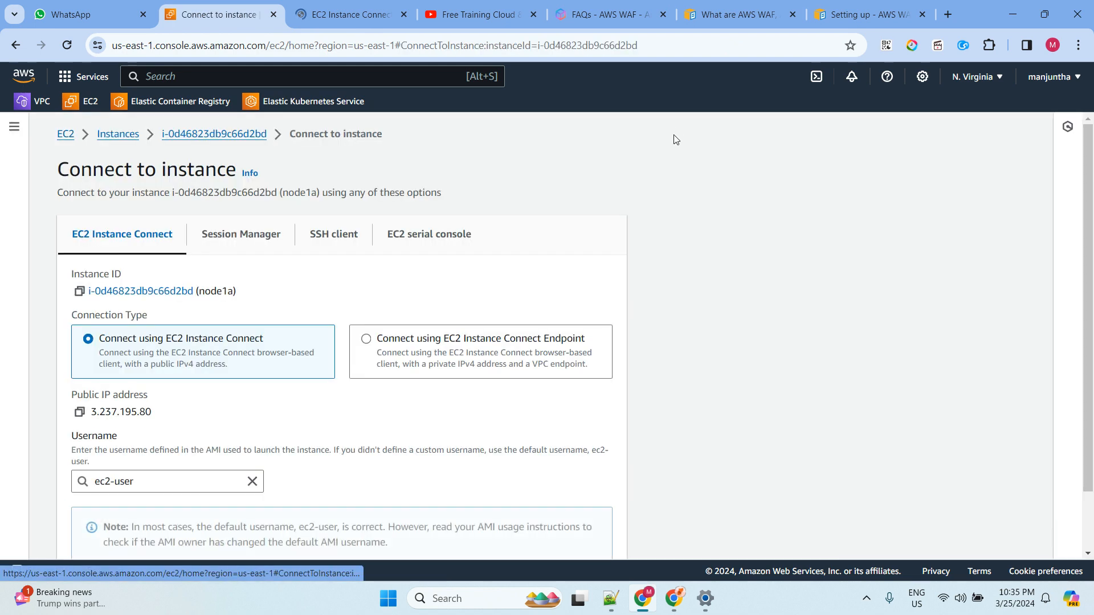
pyautogui.scroll(-3, 557, 357)
pyautogui.click(607, 540)
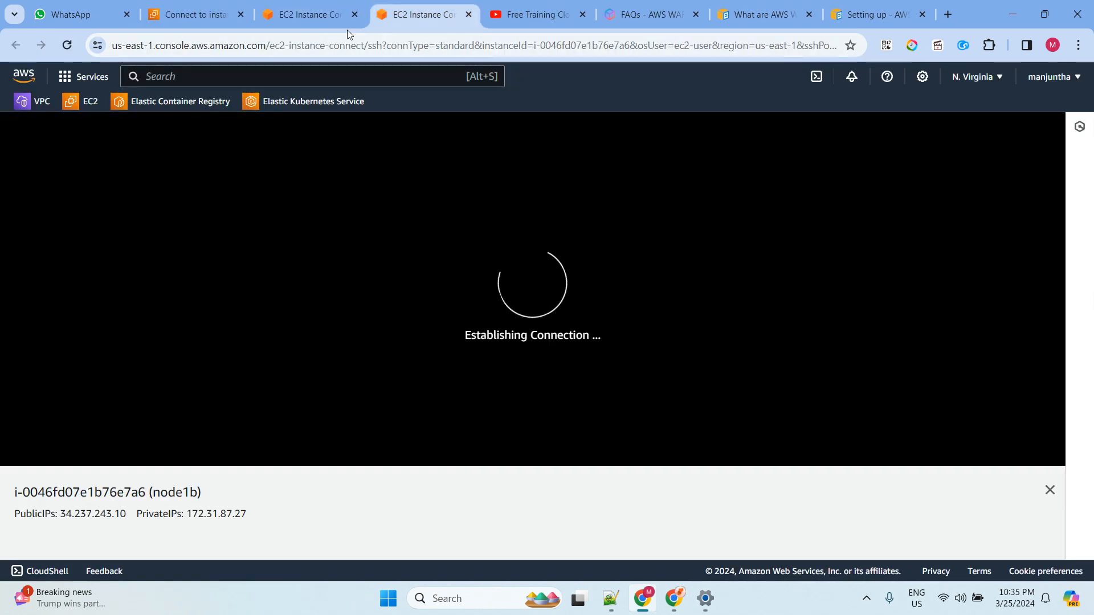
pyautogui.click(341, 14)
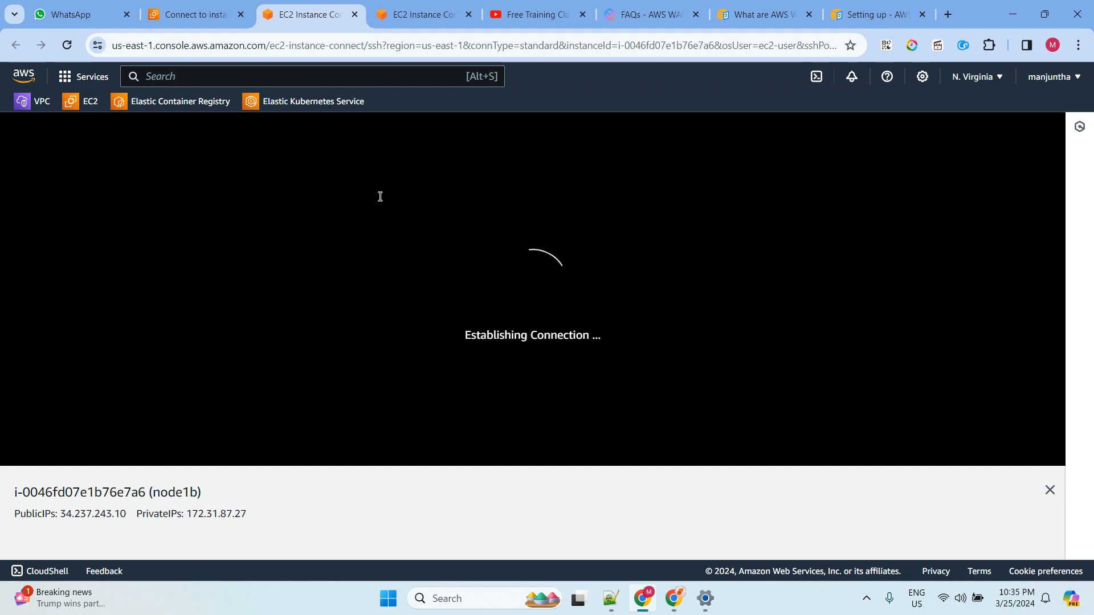
# Switch to Notepad++ and add a bash script that updates packages, installs, starts and enables httpd, and writes the us-east-1a welcome page.
pyautogui.hotkey('alt', 'Tab')
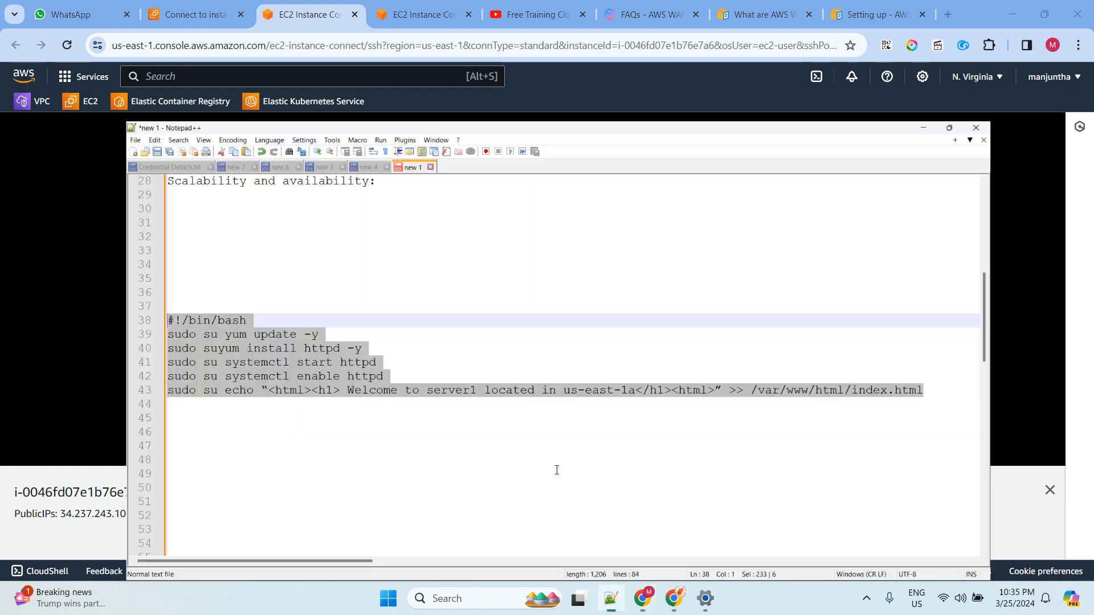
pyautogui.click(93, 387)
pyautogui.write('#!/bin/bash  # Update the package repository and install Apache HTTP server sudo yum update -y sudo yum install httpd -y  # Start the Apache server sudo systemctl start httpd  # Enable Apache to start on boot sudo systemctl enable httpd  # Create an index.html file with a welcome message echo "<html><h1>Welcome to server1 located in us-east-1a</h1></html>" | sudo tee /var/www/html/index.html')
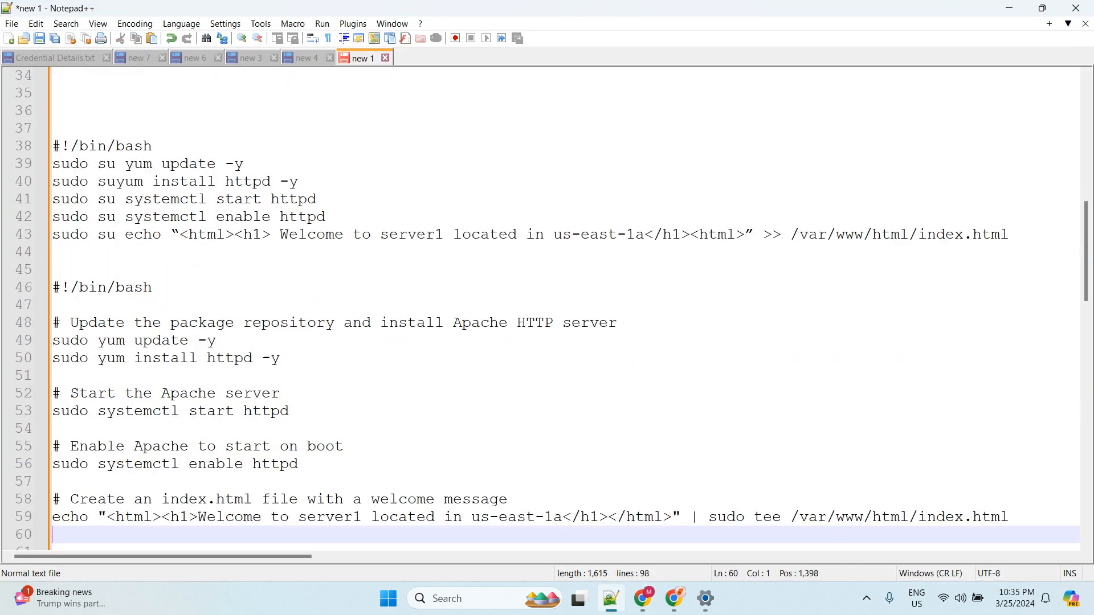
# Copy the echo command that writes the server1 welcome message to /var/www/html/index.html, and return to the node1b terminal.
pyautogui.scroll(-2, 688, 416)
pyautogui.moveTo(1026, 365); pyautogui.dragTo(15, 363)
pyautogui.hotkey('ctrl', 'c')
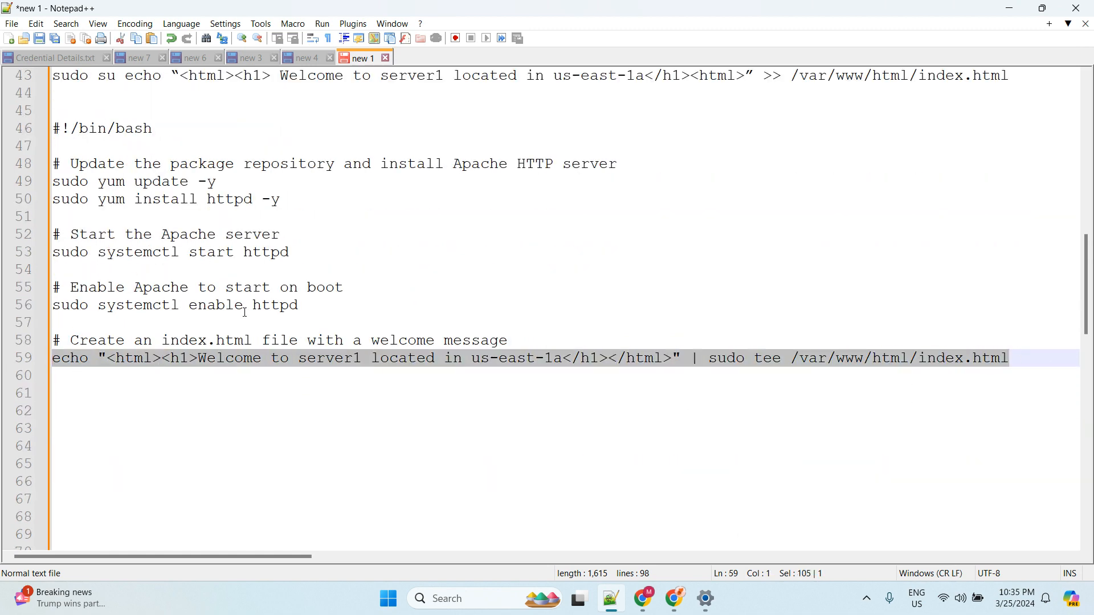
pyautogui.click(1009, 8)
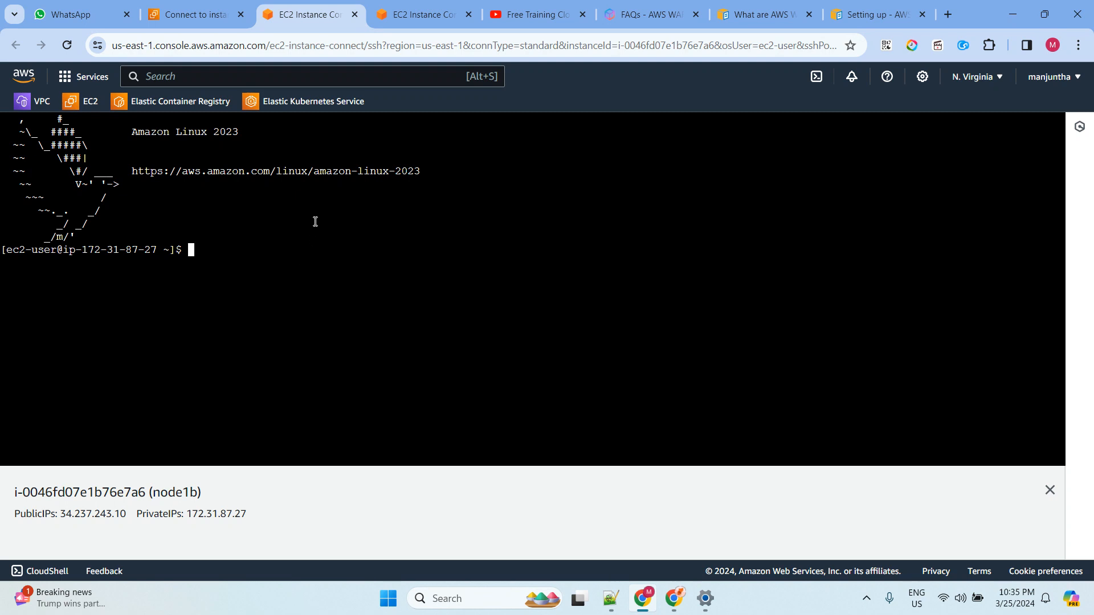
# Run the copied echo command that writes the us-east-1a welcome page in both open node1b terminal sessions.
pyautogui.rightClick(315, 222)
pyautogui.click(345, 361)
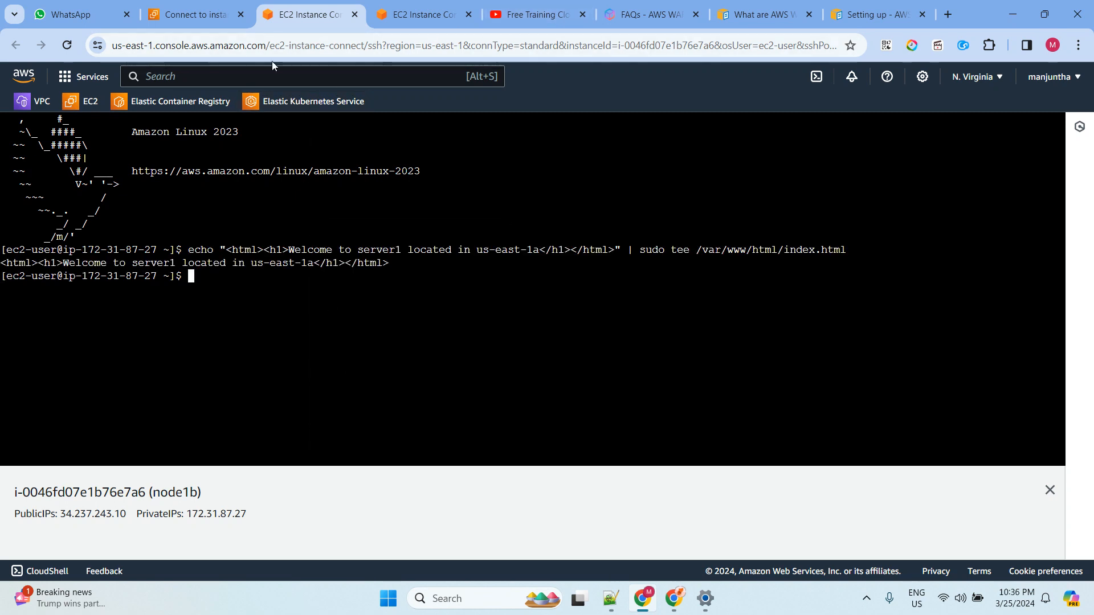
pyautogui.click(422, 14)
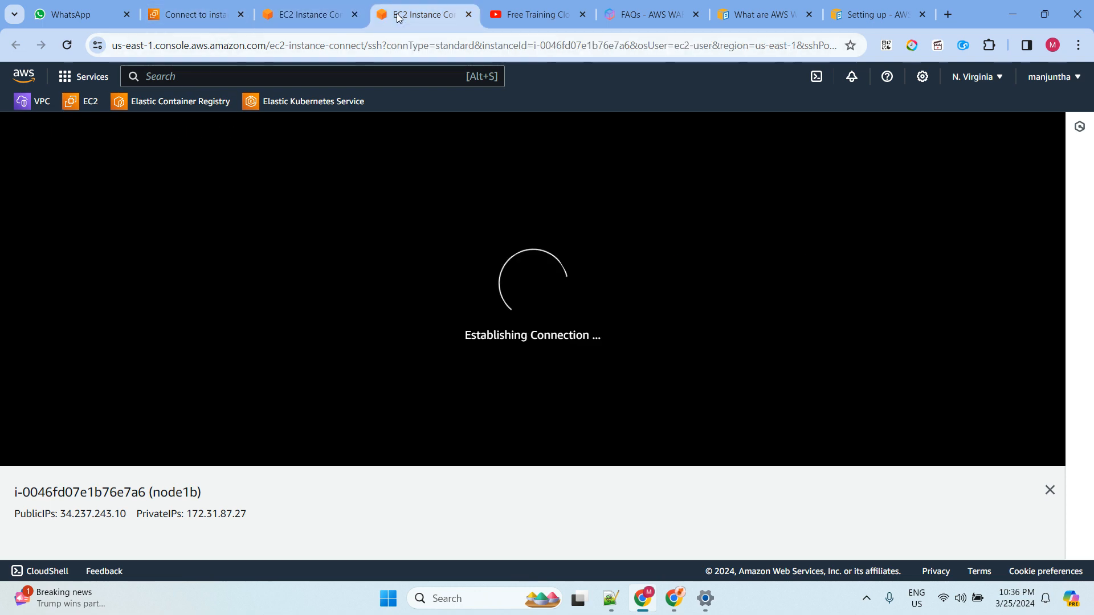
pyautogui.rightClick(403, 228)
pyautogui.click(436, 368)
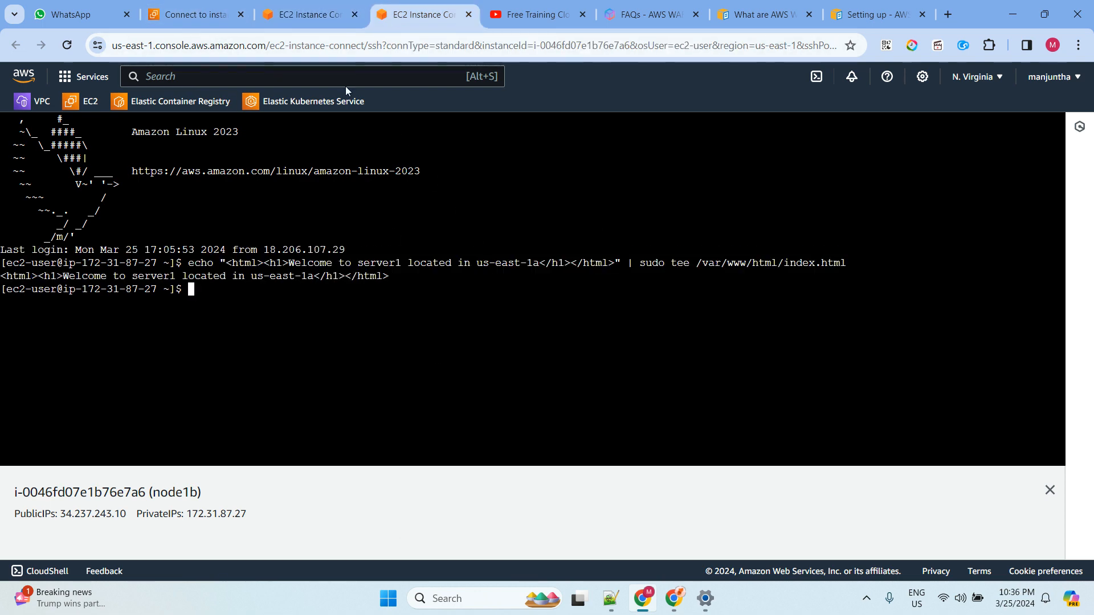
# Copy node1b's public IP address 34.237.243.10 from its connection page and open it in a new browser tab.
pyautogui.click(219, 22)
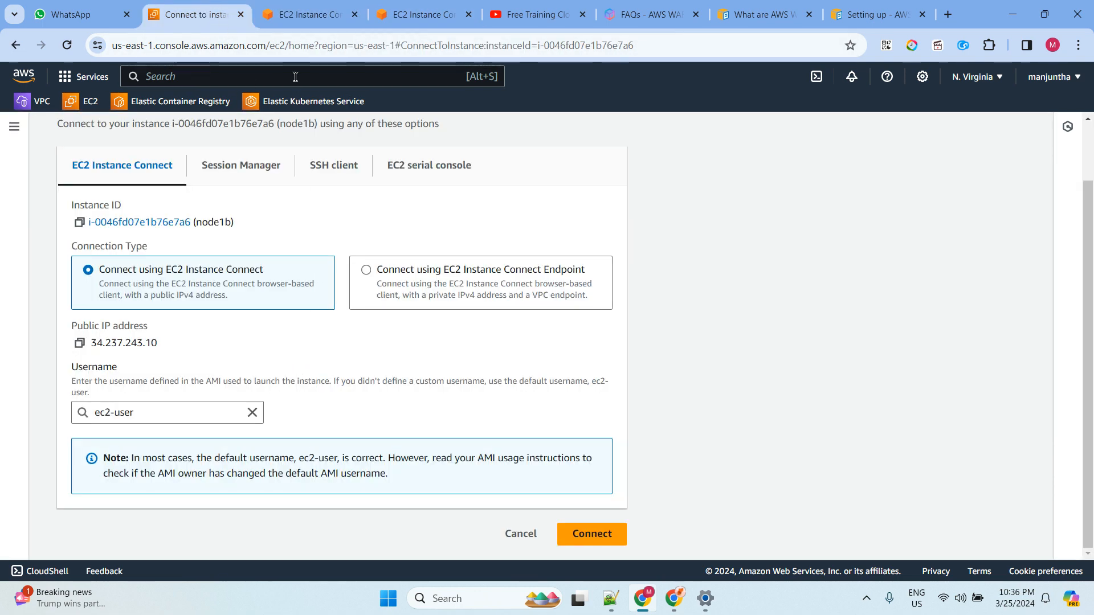
pyautogui.click(79, 342)
pyautogui.click(324, 20)
pyautogui.rightClick(324, 19)
pyautogui.click(345, 35)
pyautogui.write('34.237.243.10')
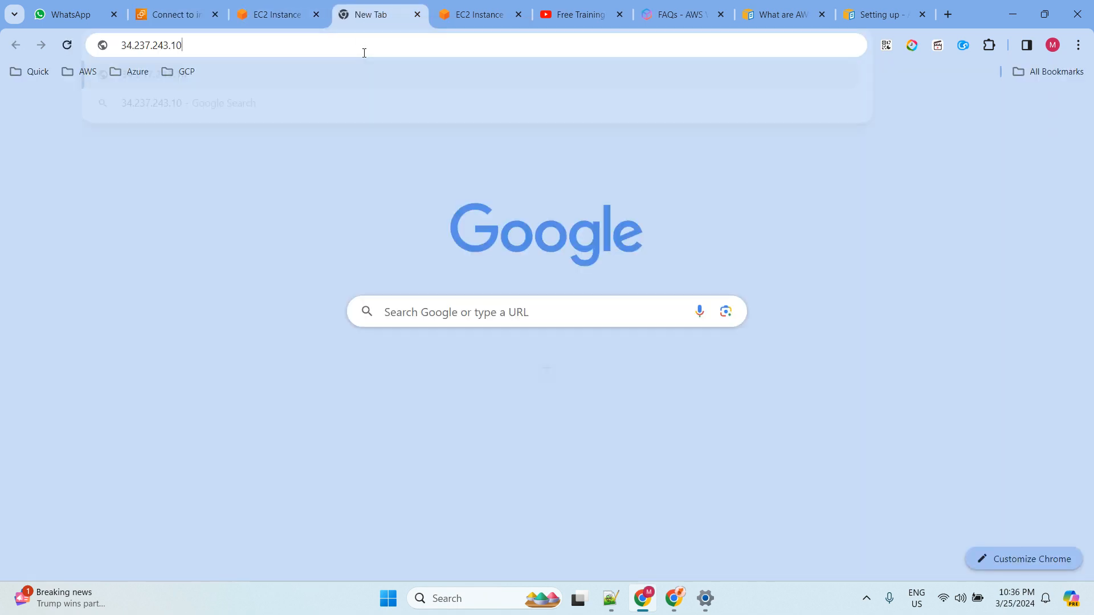
pyautogui.press('Return')
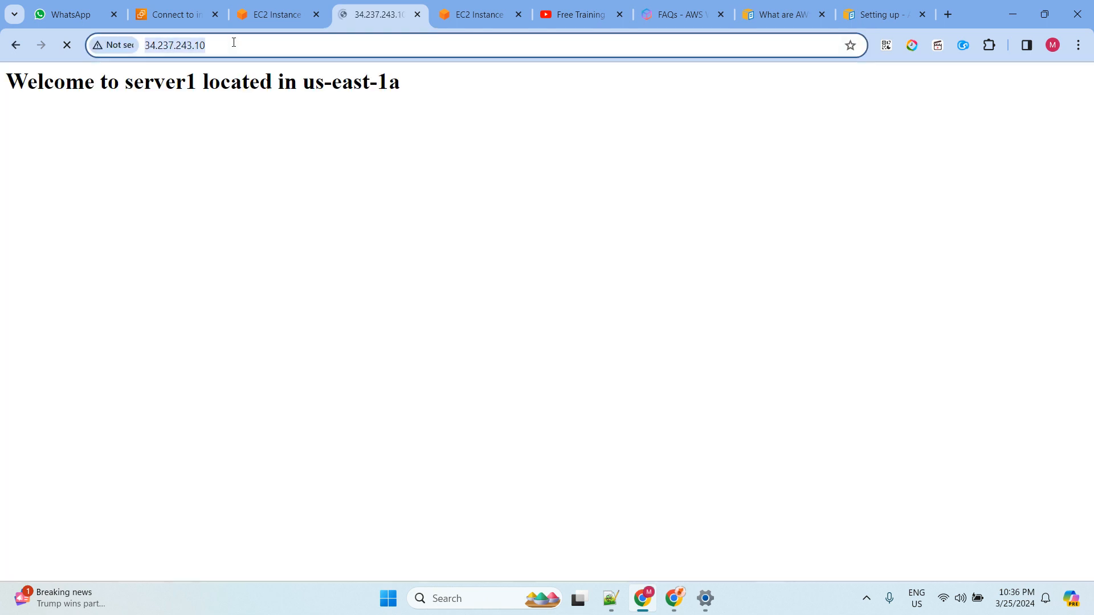
pyautogui.click(248, 53)
# Close the duplicate node1b terminal session and return to the EC2 instances list.
pyautogui.click(476, 12)
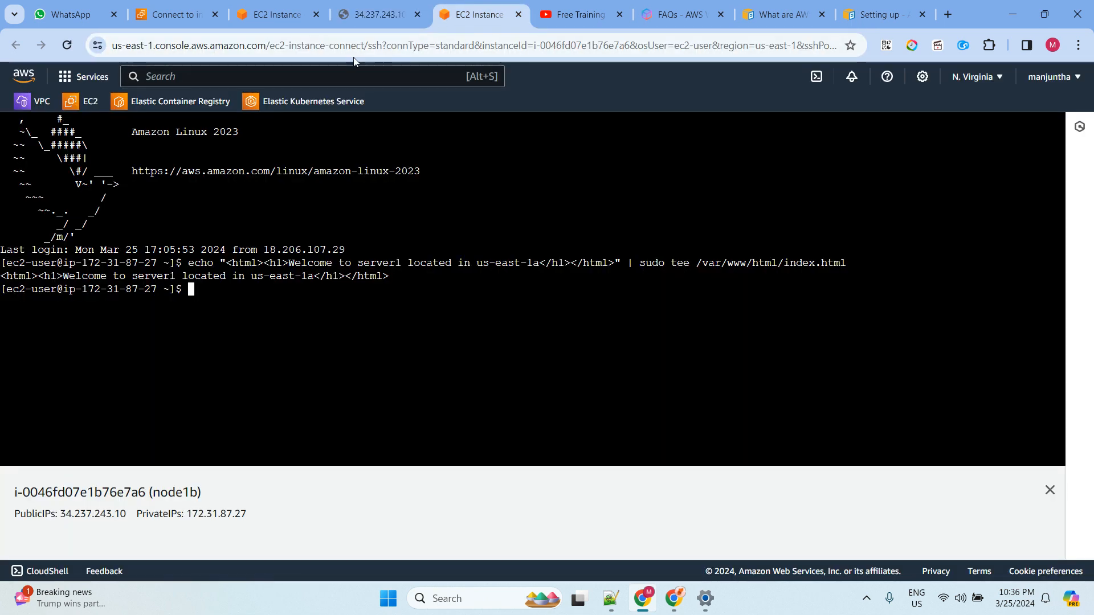
pyautogui.click(519, 14)
pyautogui.click(182, 17)
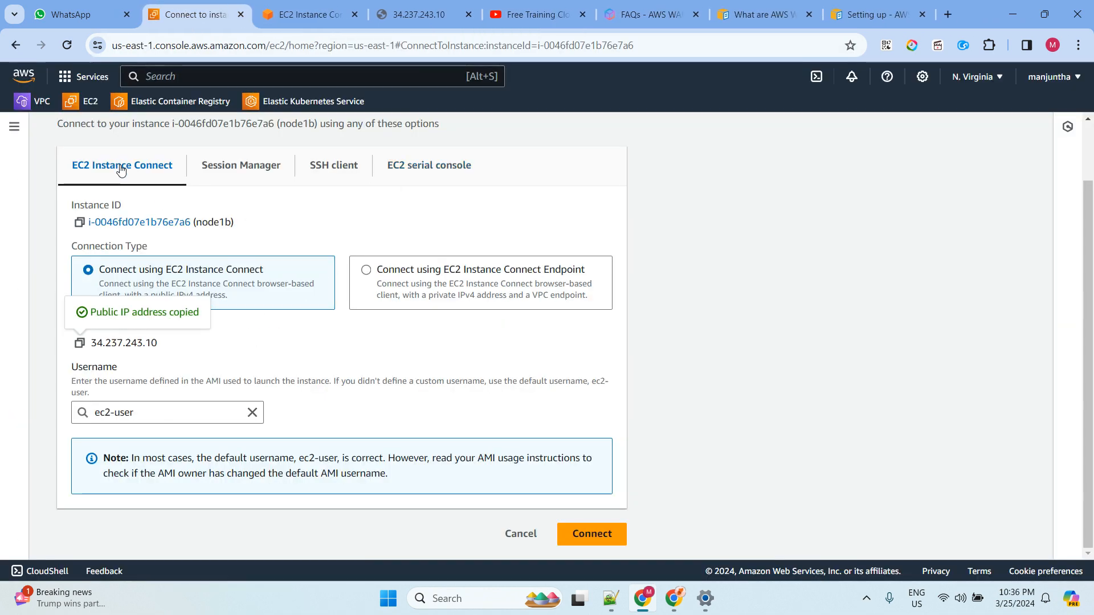
pyautogui.scroll(1, 144, 288)
pyautogui.click(118, 135)
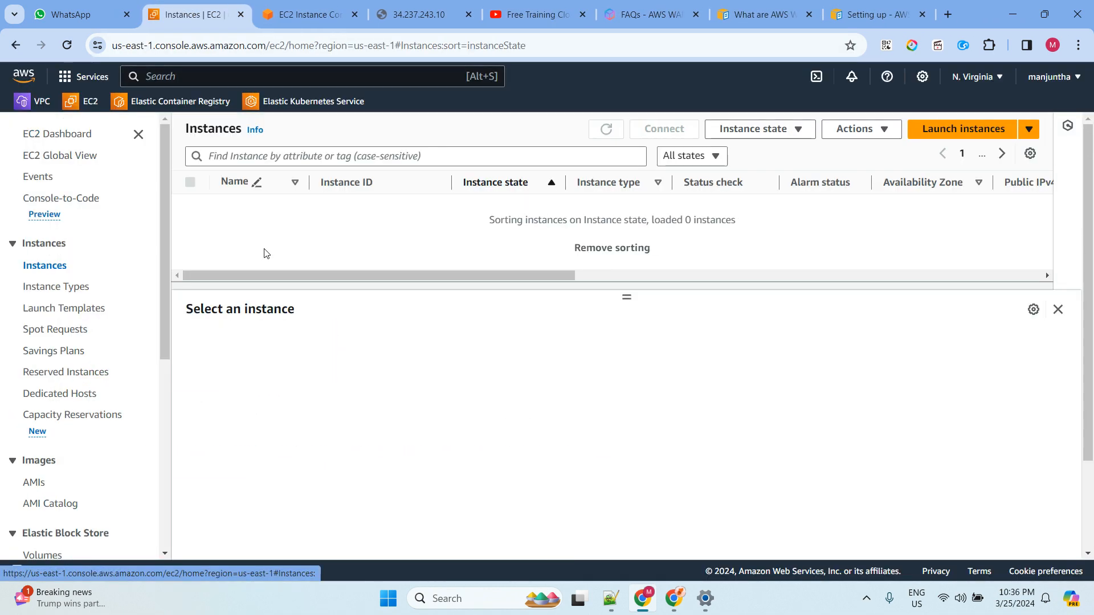
# Copy node1a's public IPv4 address 3.237.195.80 from its instance details and open it in a new browser tab.
pyautogui.click(190, 206)
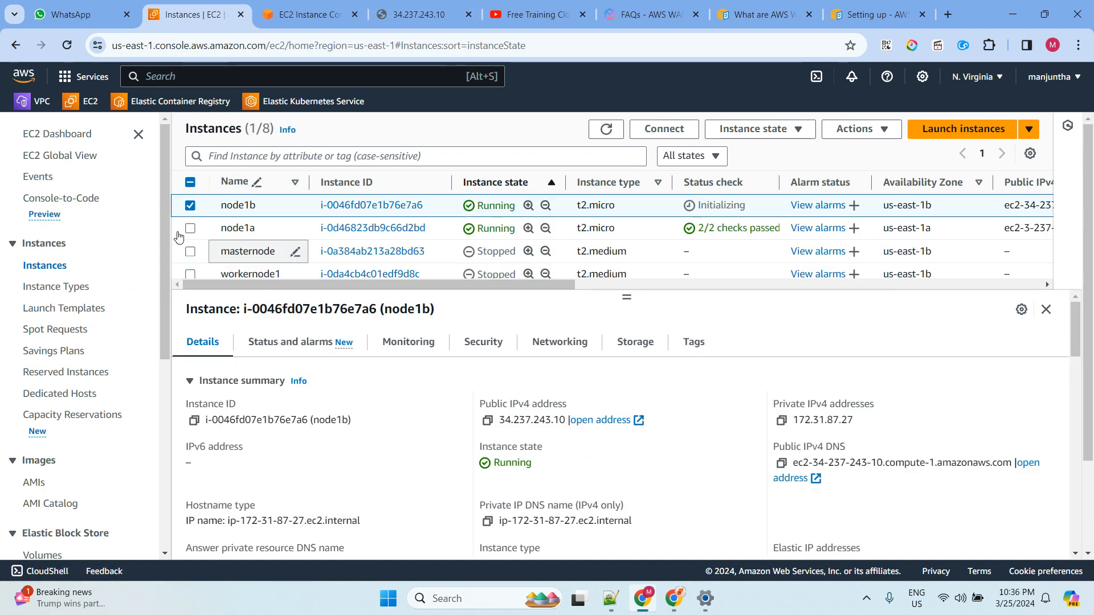
pyautogui.click(190, 206)
pyautogui.click(190, 229)
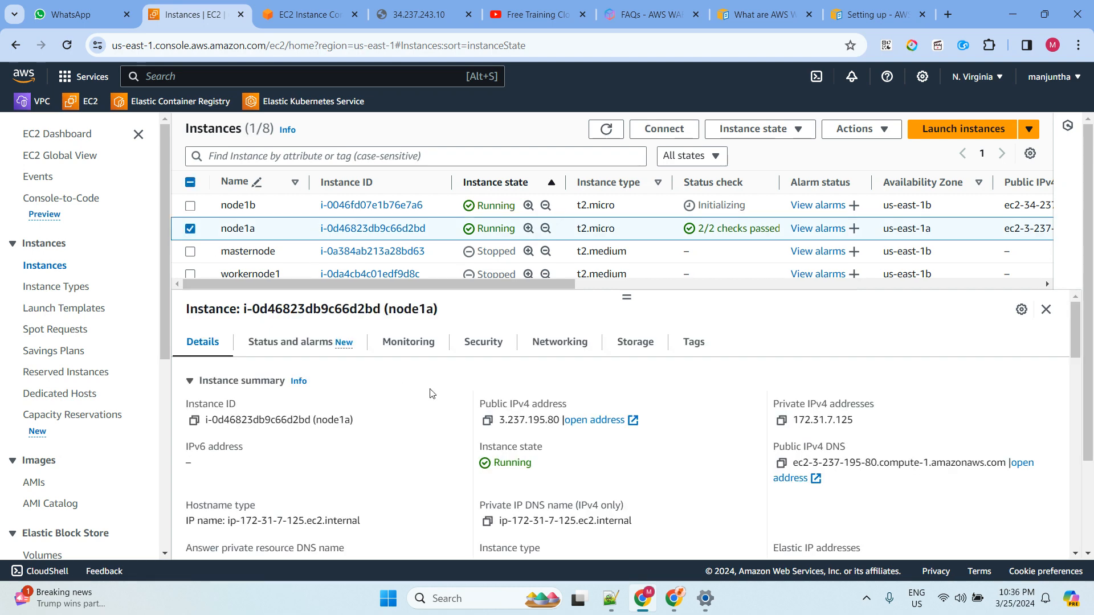
pyautogui.click(487, 422)
pyautogui.click(420, 14)
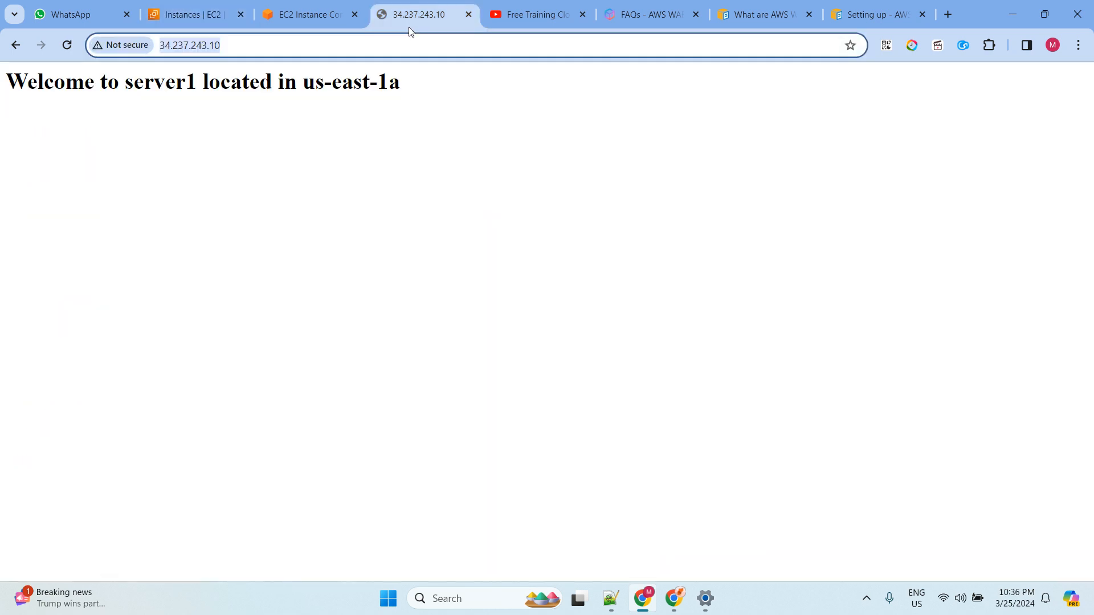
pyautogui.rightClick(436, 9)
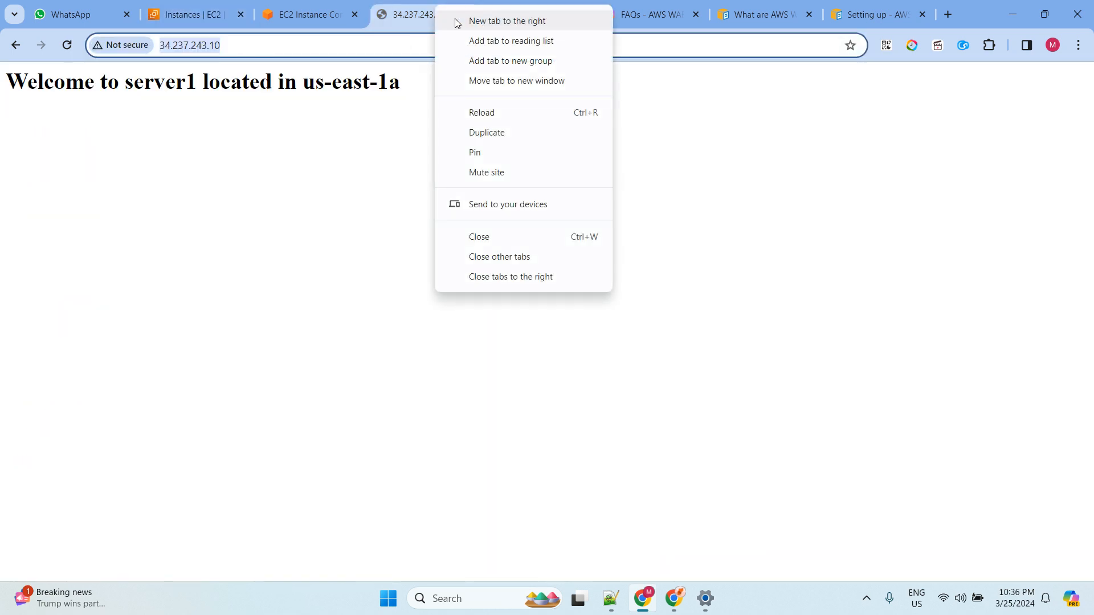
pyautogui.click(467, 19)
pyautogui.hotkey('ctrl', 'v')
pyautogui.press('Return')
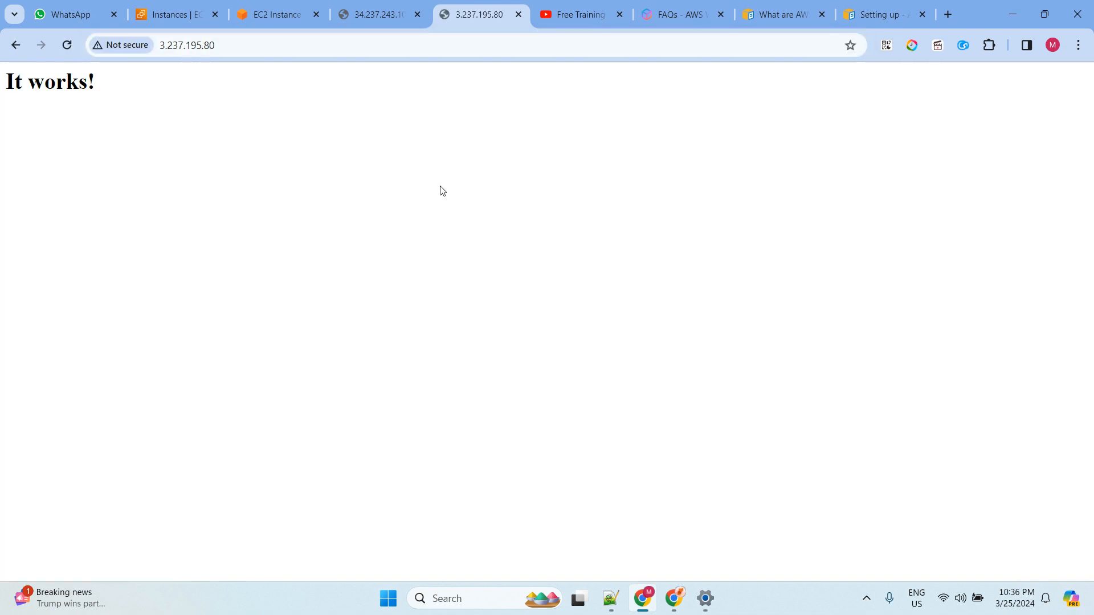
# Rerun the echo command in the node1b terminal with the welcome message's location changed to us-east-1b.
pyautogui.click(378, 14)
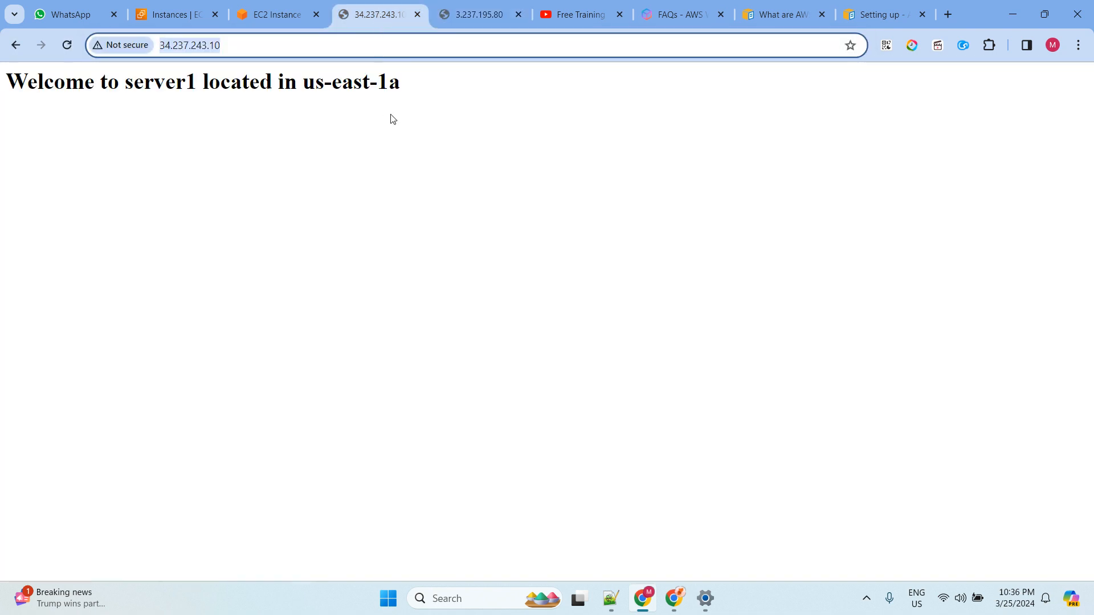
pyautogui.click(282, 16)
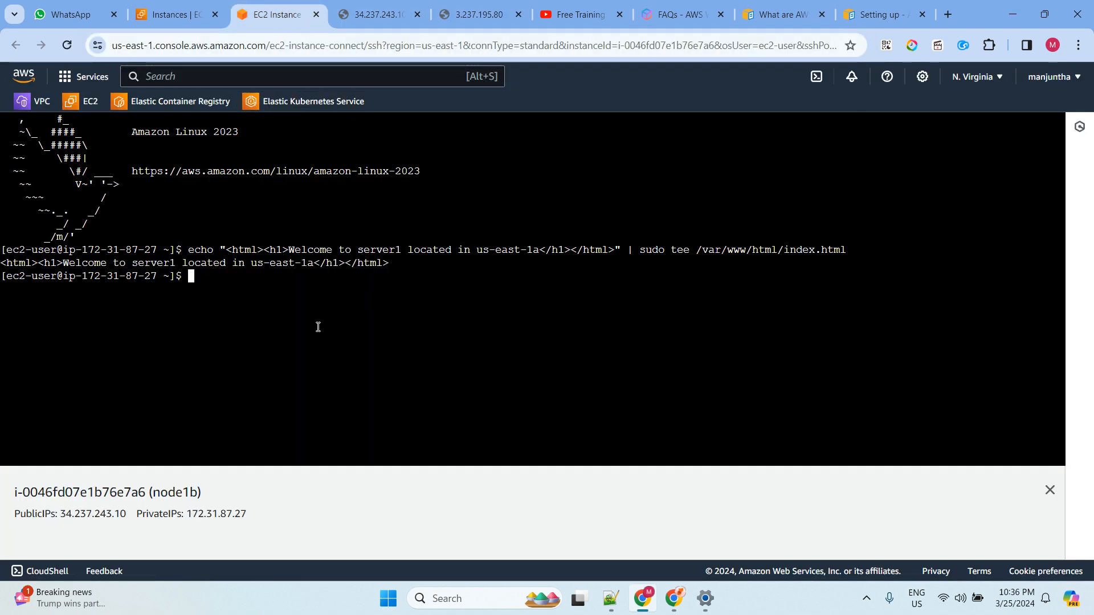
pyautogui.click(389, 8)
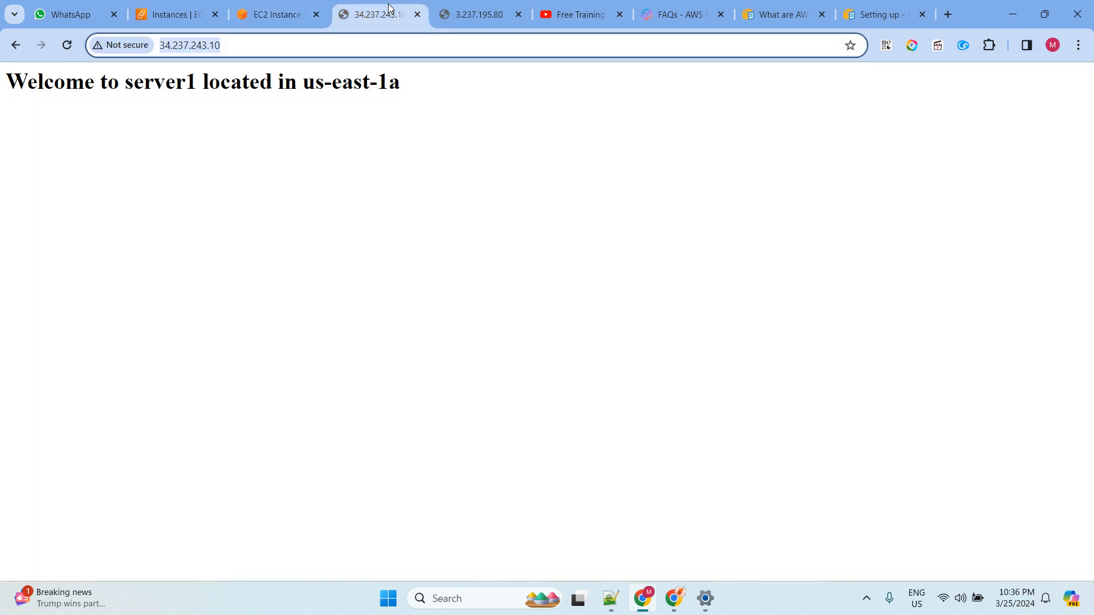
pyautogui.click(276, 12)
pyautogui.press('Up')
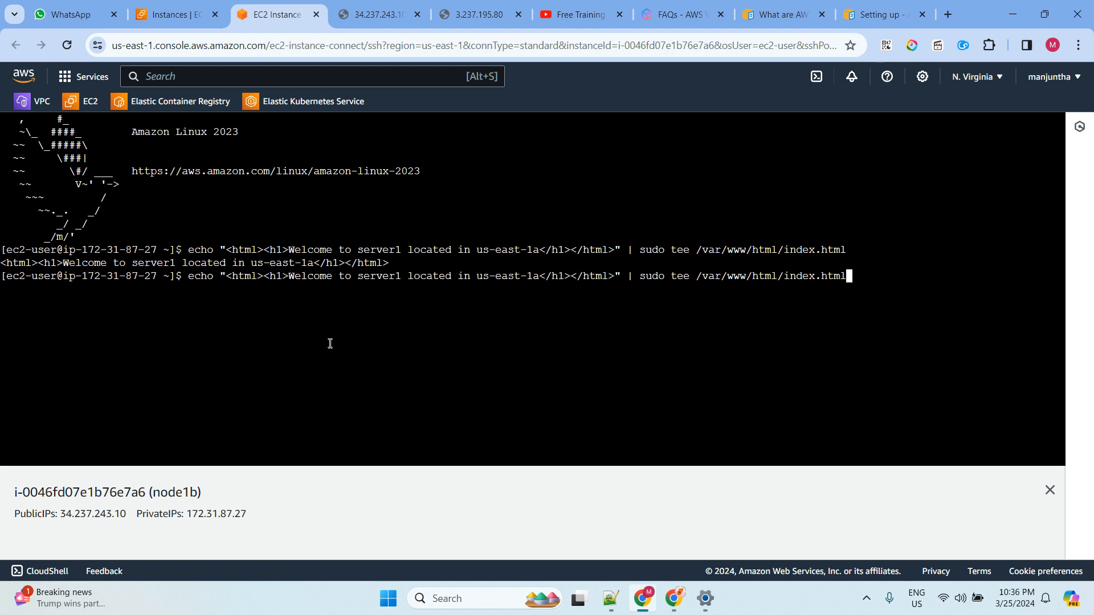
pyautogui.press('Left')
pyautogui.press('Left')
pyautogui.press('Left')
pyautogui.press('Left')
pyautogui.press('Left')
pyautogui.press('Left')
pyautogui.press('Left')
pyautogui.press('Left')
pyautogui.press('Left')
pyautogui.press('Left')
pyautogui.press('Left')
pyautogui.press('Left')
pyautogui.press('Left')
pyautogui.press('Left')
pyautogui.press('Left')
pyautogui.press('Left')
pyautogui.press('Left')
pyautogui.press('Left')
pyautogui.press('Left')
pyautogui.press('Left')
pyautogui.press('Left')
pyautogui.press('Left')
pyautogui.press('Left')
pyautogui.press('Delete')
pyautogui.write('b')
pyautogui.press('Return')
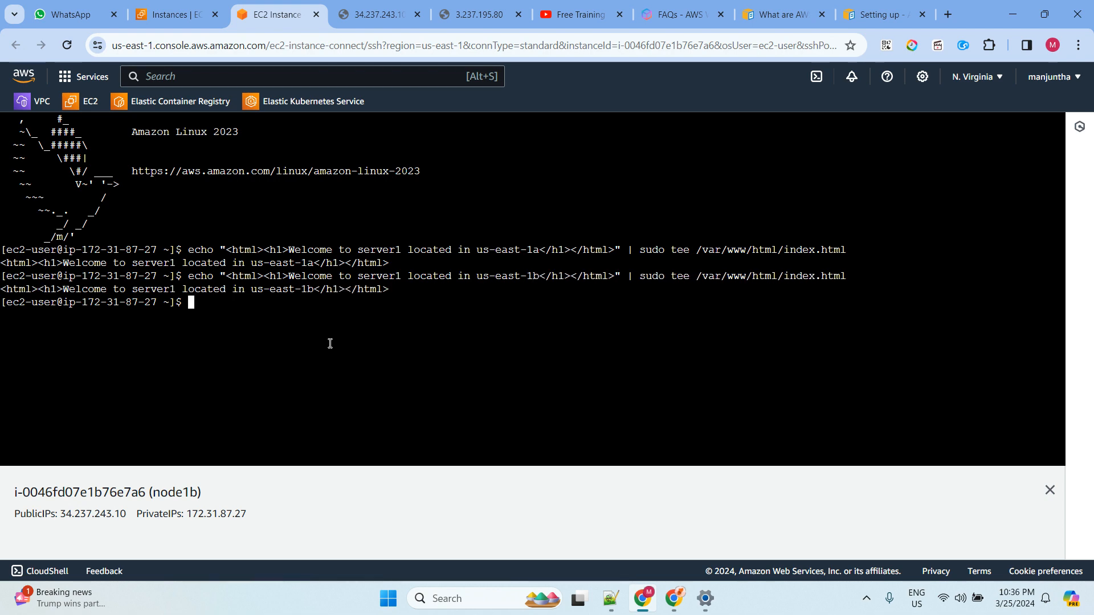
# Reload the node1b web page at 34.237.243.10, and close that page and the node1b terminal.
pyautogui.click(373, 14)
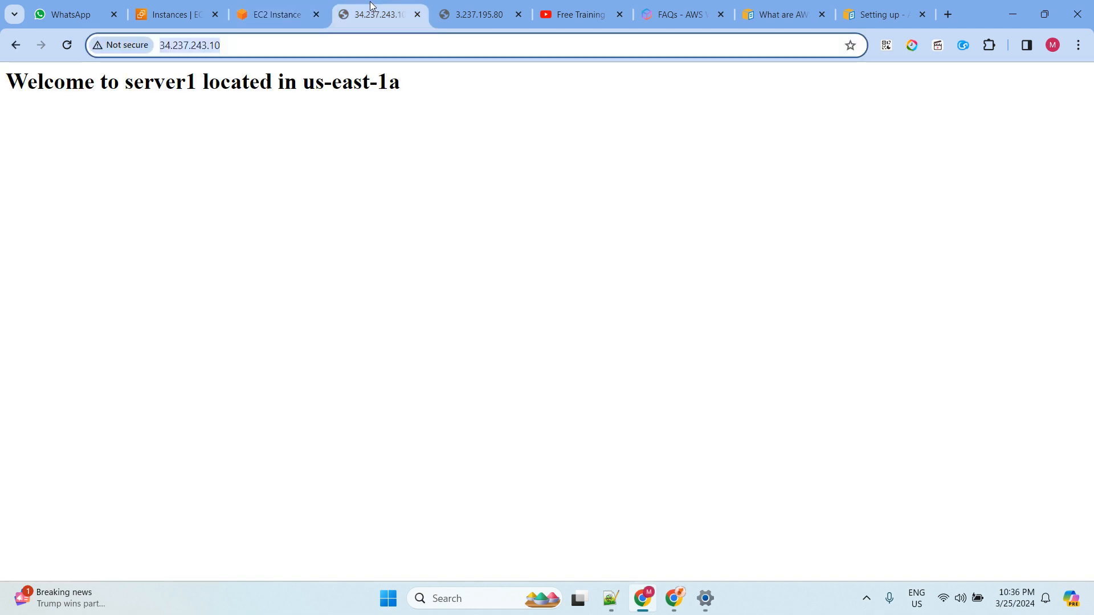
pyautogui.click(66, 45)
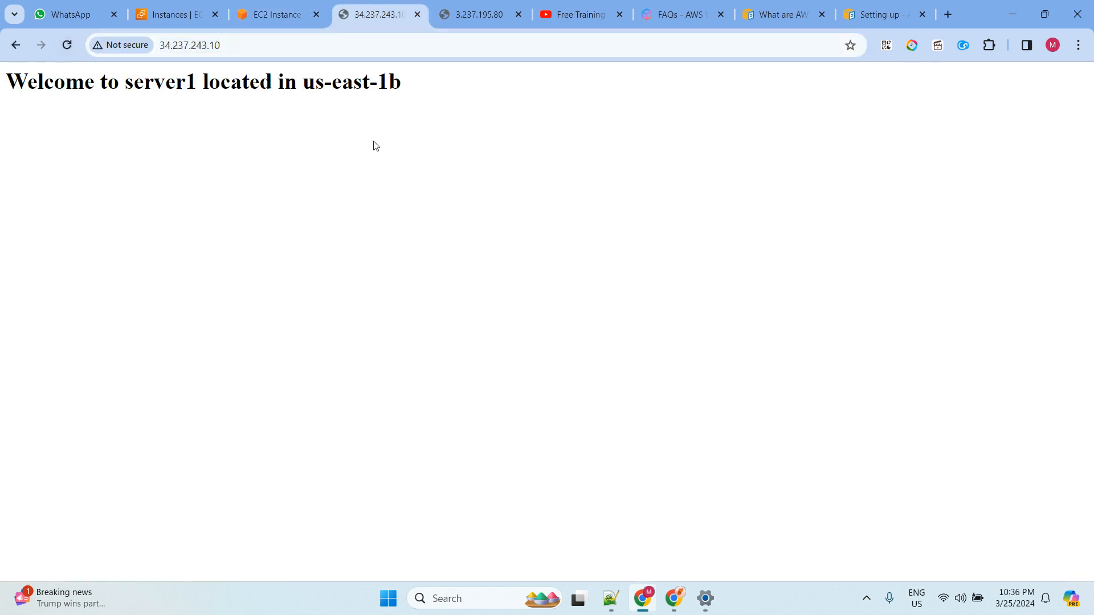
pyautogui.click(270, 14)
pyautogui.click(317, 14)
pyautogui.click(316, 15)
# Open an EC2 Instance Connect terminal session on node1a as ec2-user.
pyautogui.click(186, 14)
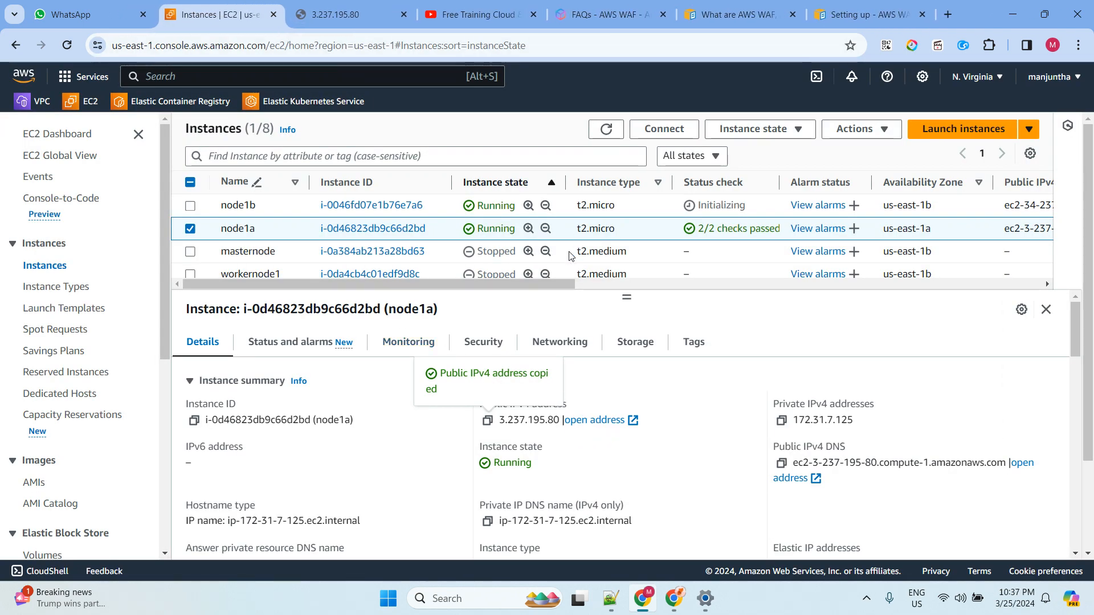
pyautogui.click(653, 133)
pyautogui.scroll(-3, 391, 349)
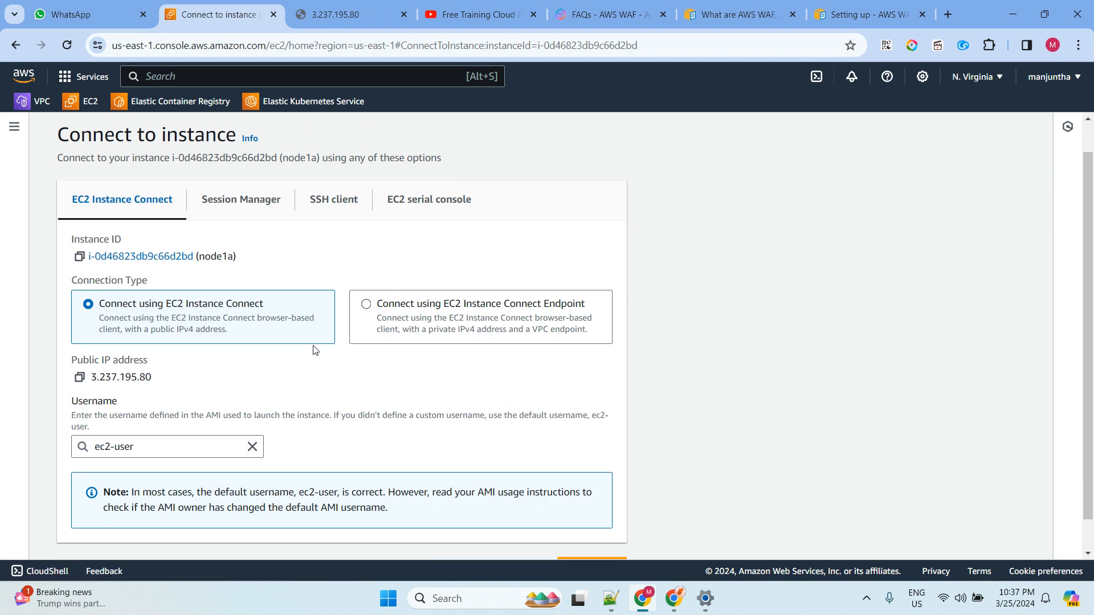
pyautogui.click(588, 546)
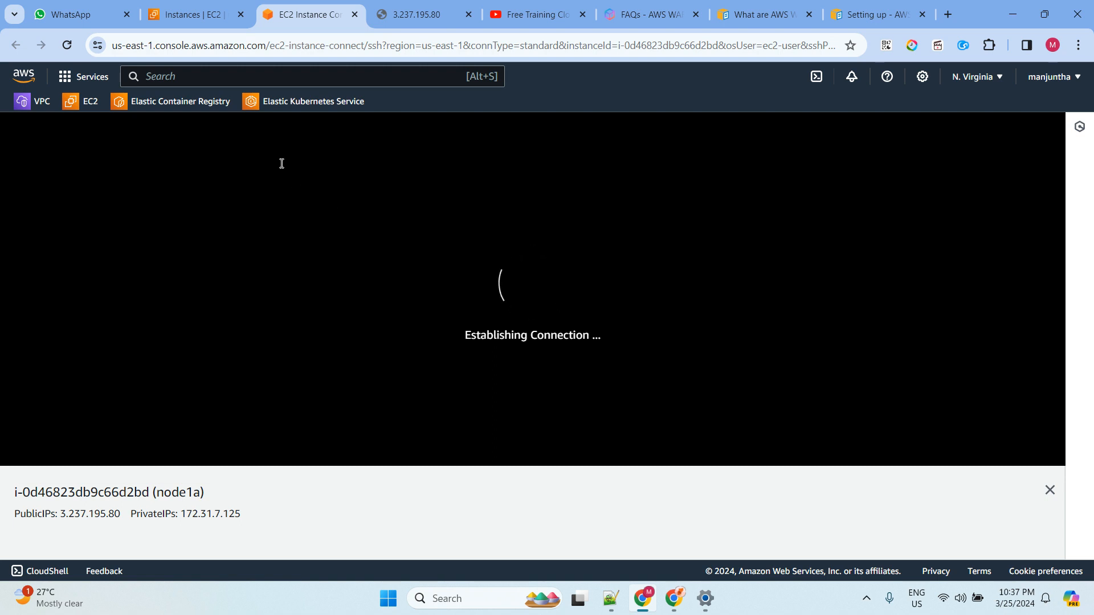
pyautogui.rightClick(342, 257)
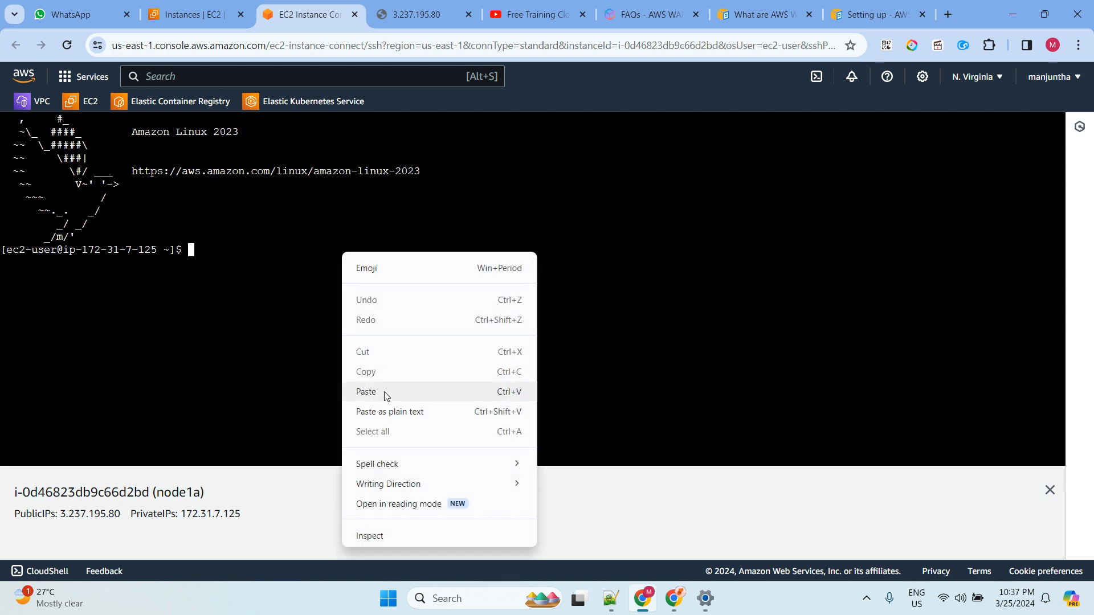
pyautogui.click(385, 392)
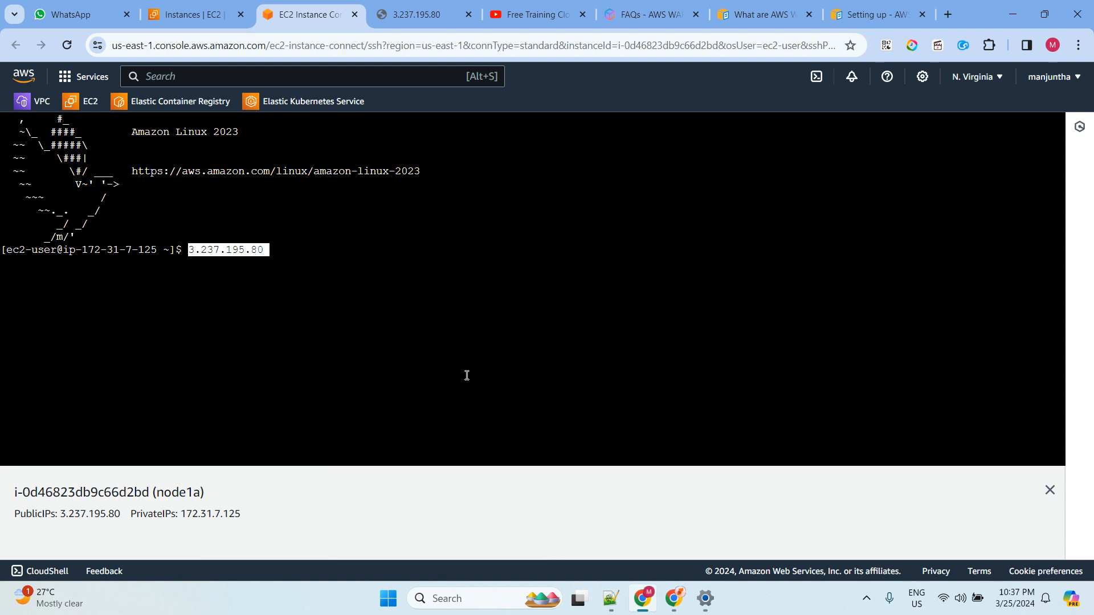
pyautogui.press('BackSpace')
pyautogui.press('BackSpace')
pyautogui.press('BackSpace')
pyautogui.press('BackSpace')
pyautogui.press('BackSpace')
pyautogui.press('BackSpace')
pyautogui.press('BackSpace')
pyautogui.press('BackSpace')
pyautogui.press('BackSpace')
pyautogui.press('BackSpace')
pyautogui.press('BackSpace')
pyautogui.press('BackSpace')
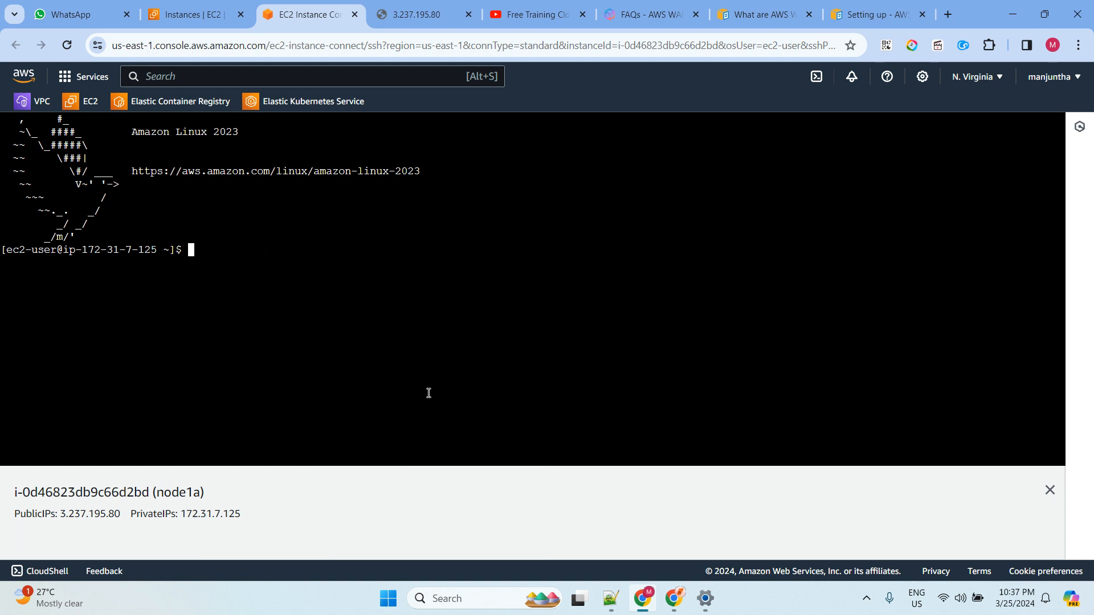
# Copy the echo line that writes the us-east-1a welcome page from the Notepad++ script, and return to the node1a terminal.
pyautogui.click(611, 598)
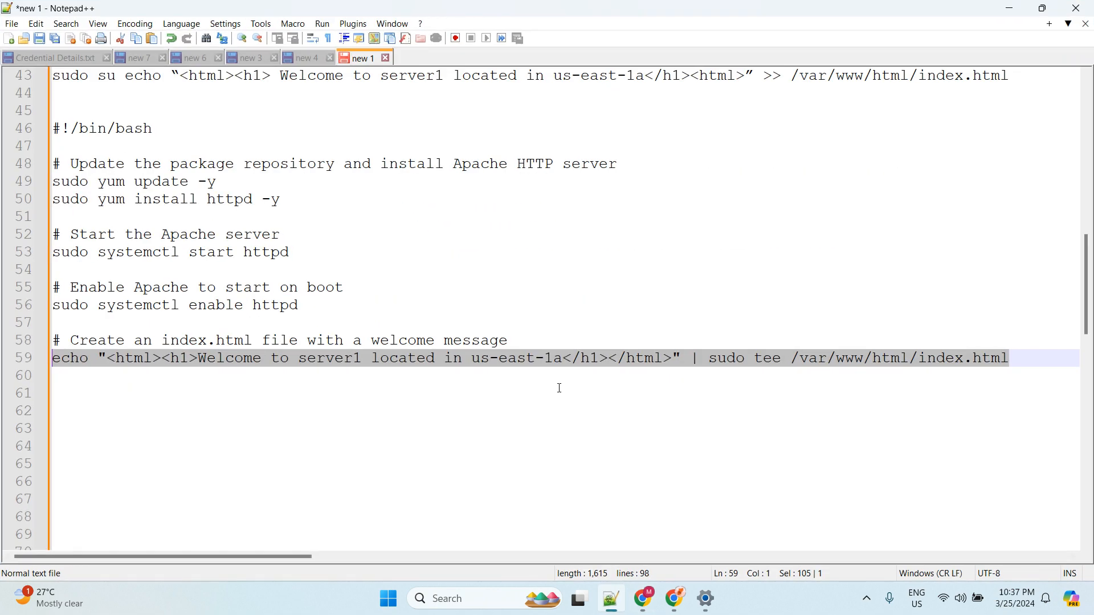
pyautogui.press('Down')
pyautogui.press('Down')
pyautogui.press('Down')
pyautogui.press('Down')
pyautogui.moveTo(1014, 357); pyautogui.dragTo(30, 359)
pyautogui.click(1009, 8)
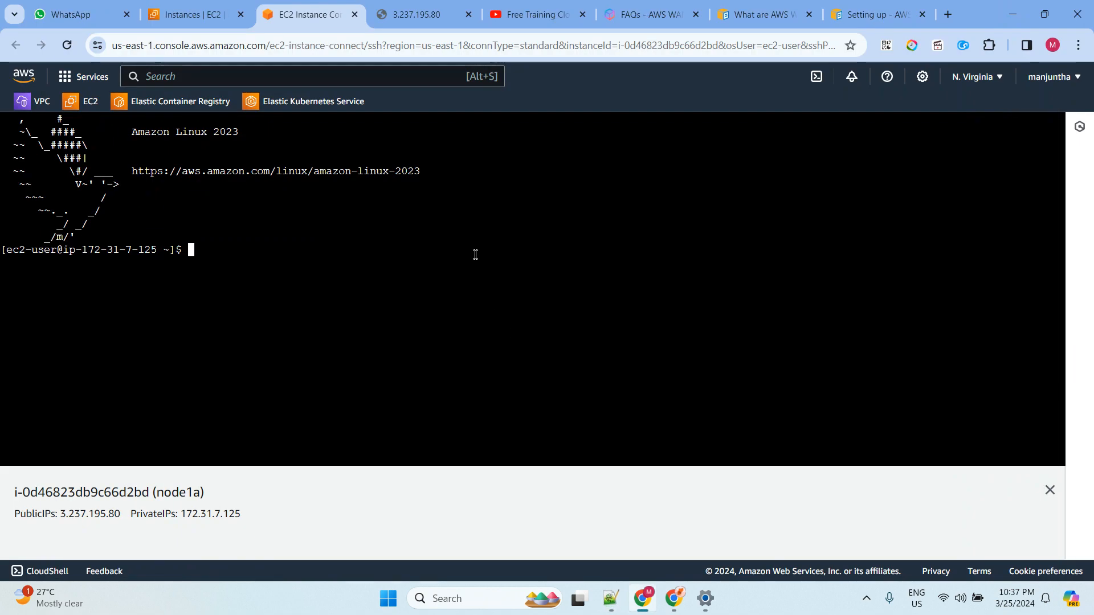
# Run the copied echo command on node1a to write /var/www/html/index.html, and reload the web page at 3.237.195.80.
pyautogui.rightClick(474, 251)
pyautogui.click(496, 341)
pyautogui.press('Return')
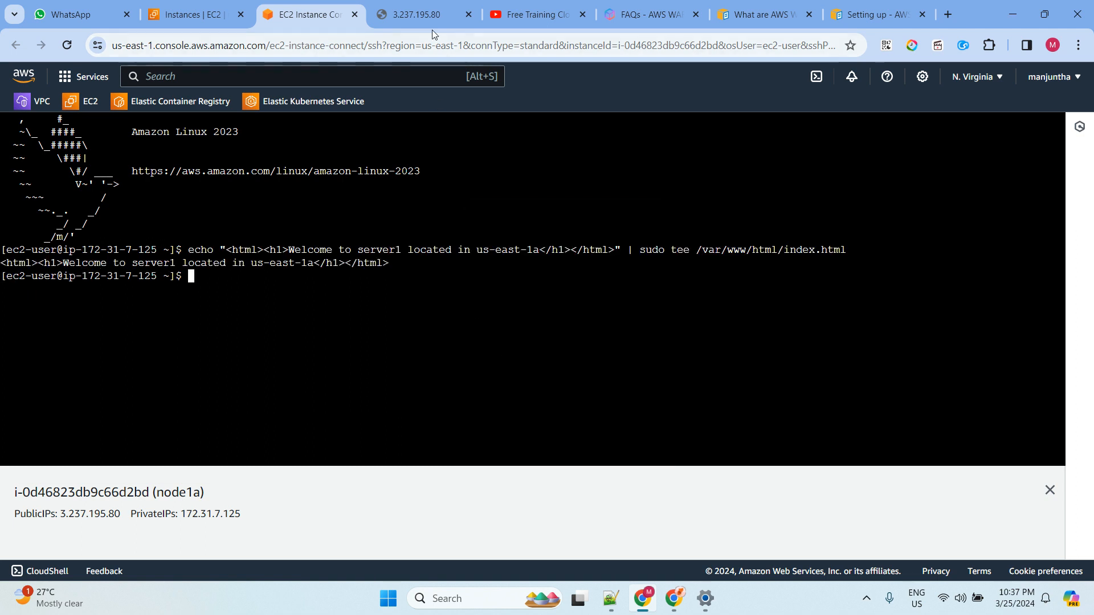
pyautogui.click(422, 15)
pyautogui.click(66, 45)
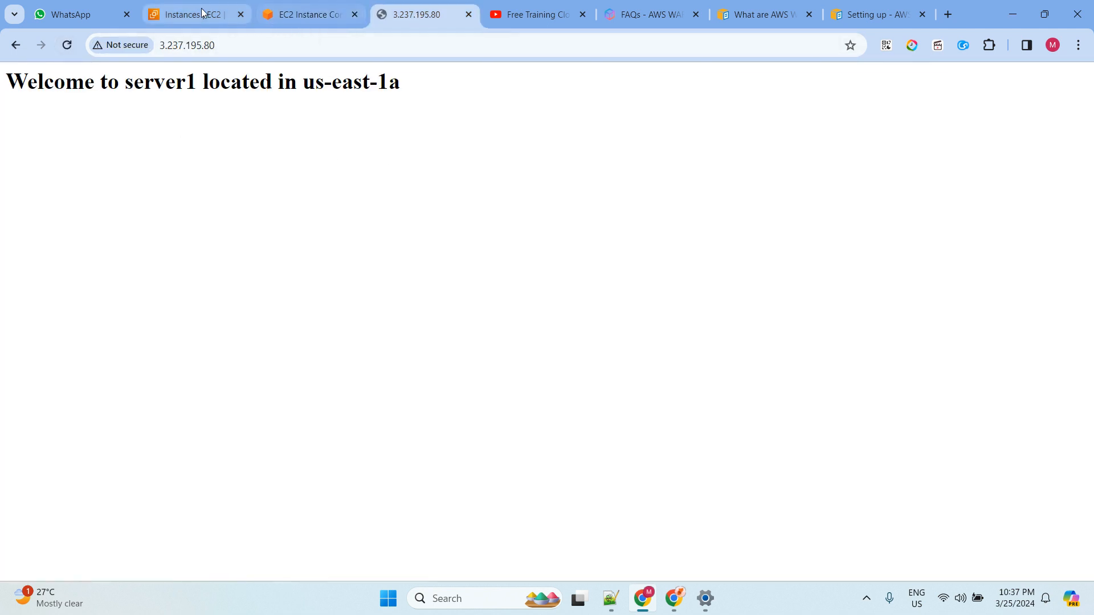
pyautogui.click(335, 21)
pyautogui.click(410, 14)
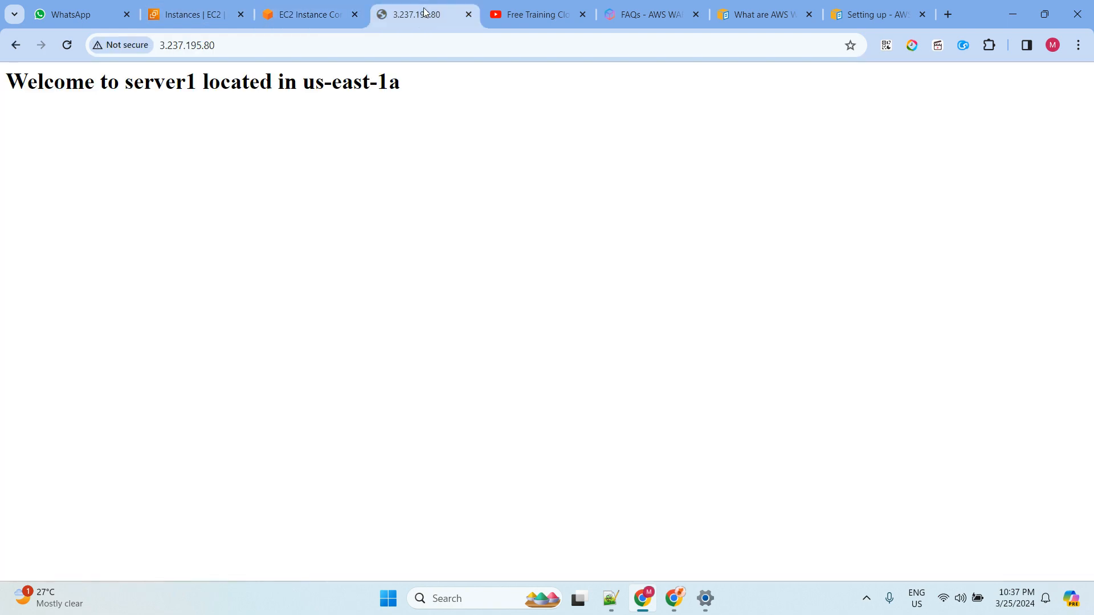
# Close the node1a terminal and web page, and return to the EC2 instances list.
pyautogui.click(293, 13)
pyautogui.click(354, 14)
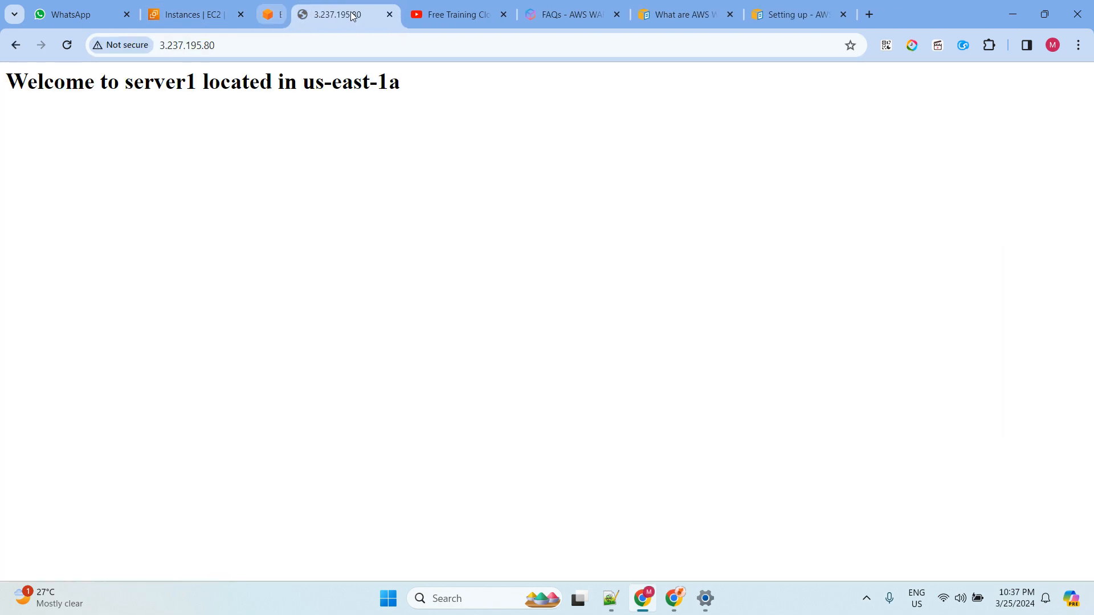
pyautogui.click(354, 14)
pyautogui.click(223, 25)
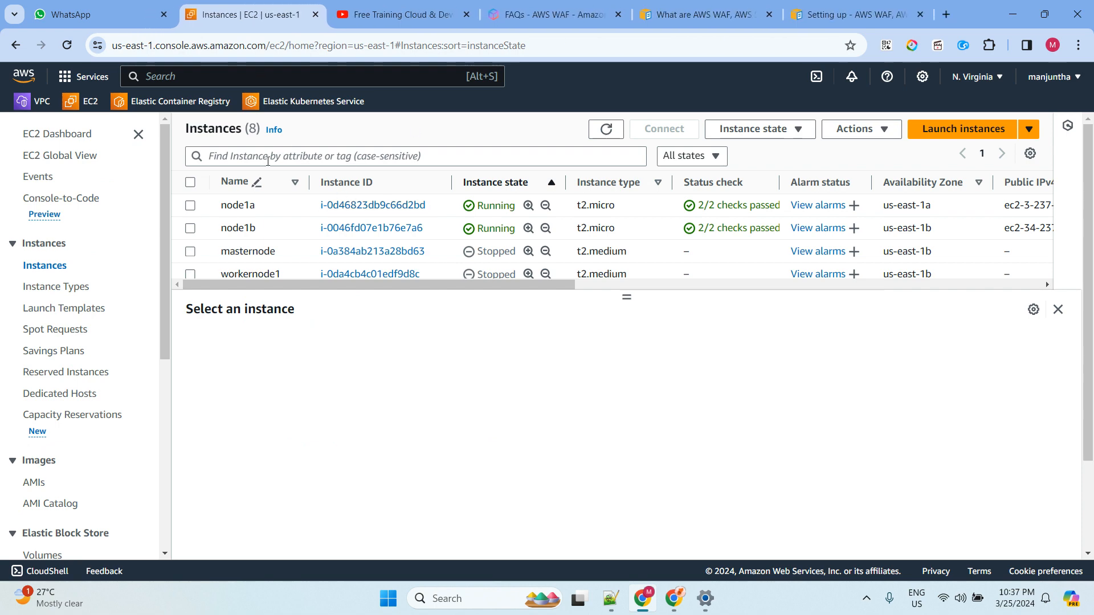
pyautogui.scroll(-2, 55, 368)
pyautogui.scroll(-3, 55, 368)
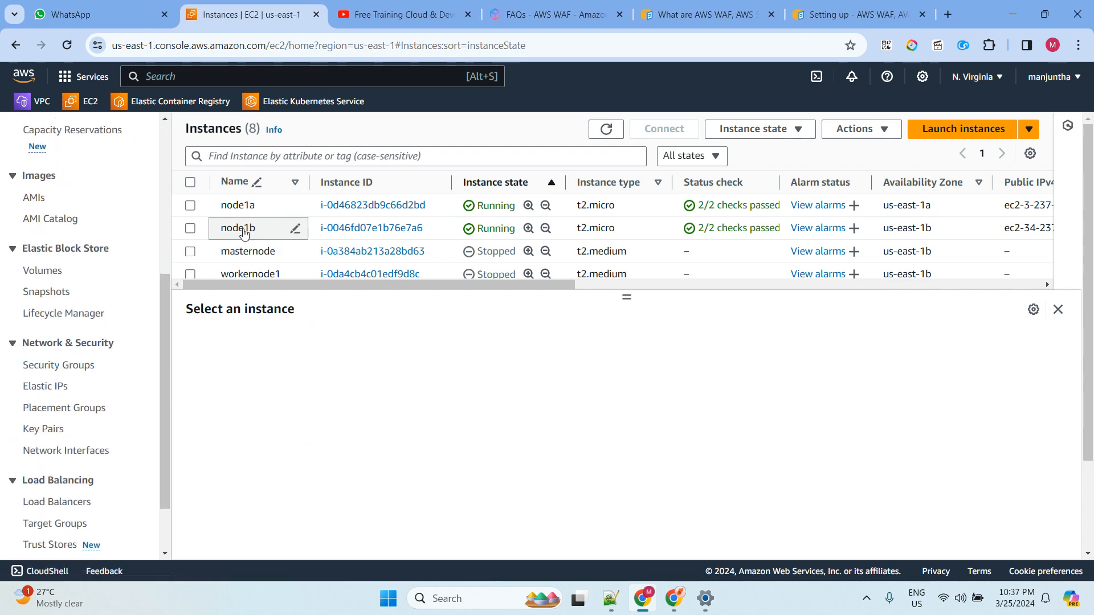
# Open the details of load balancer waflb and copy its DNS name.
pyautogui.click(65, 507)
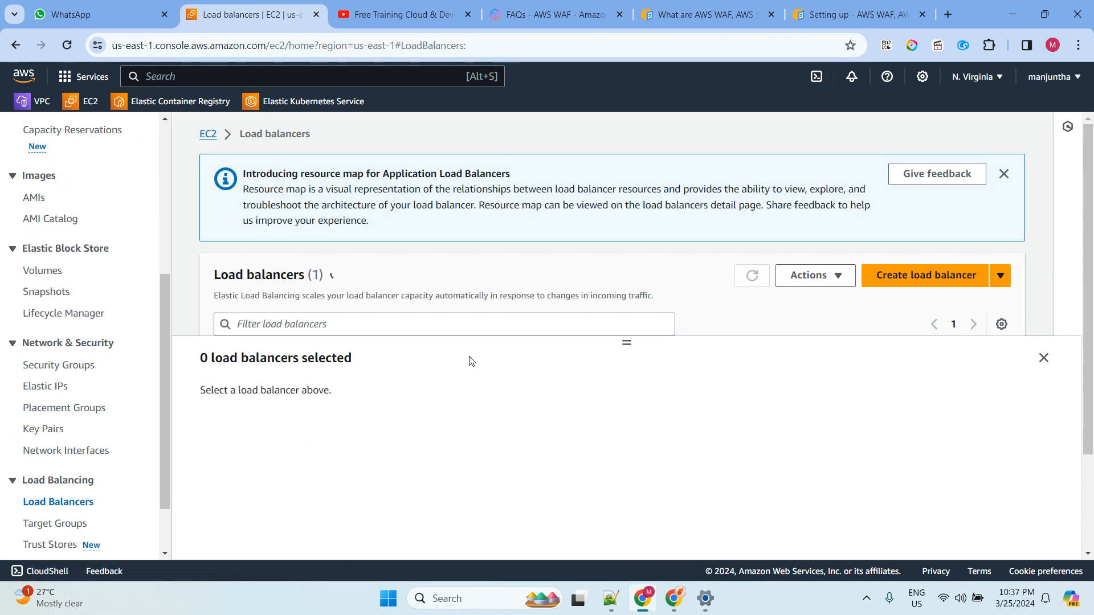
pyautogui.click(1044, 359)
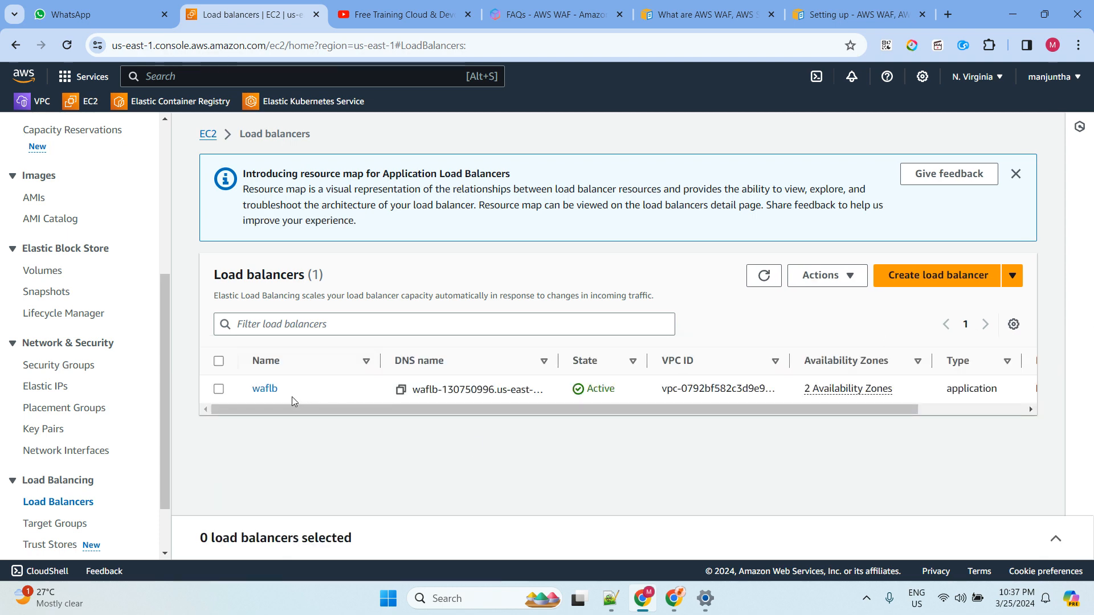
pyautogui.click(265, 389)
pyautogui.scroll(-3, 501, 288)
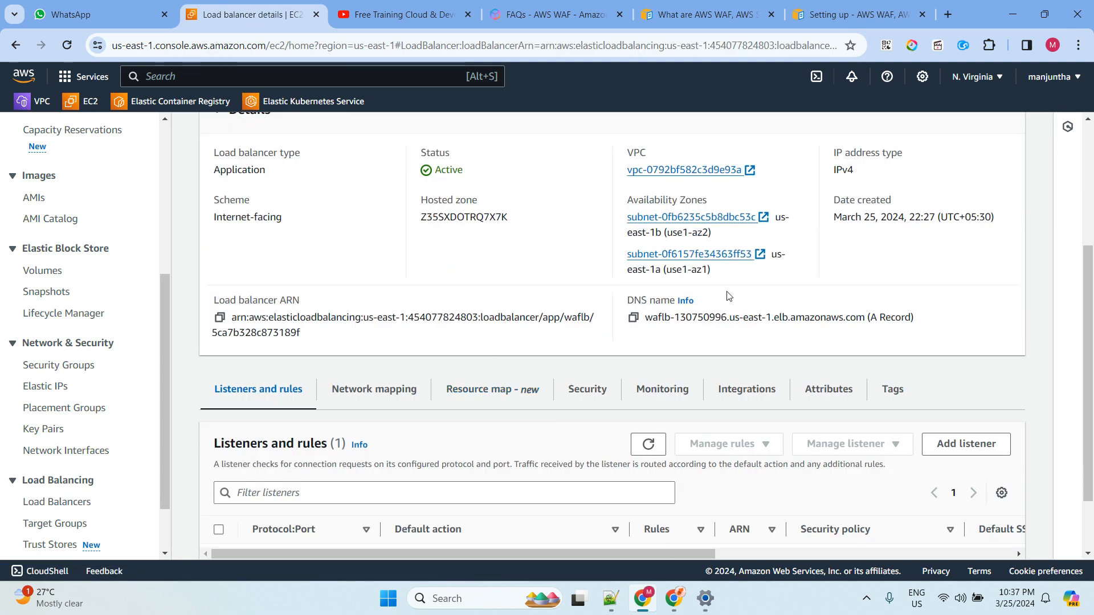
pyautogui.click(633, 317)
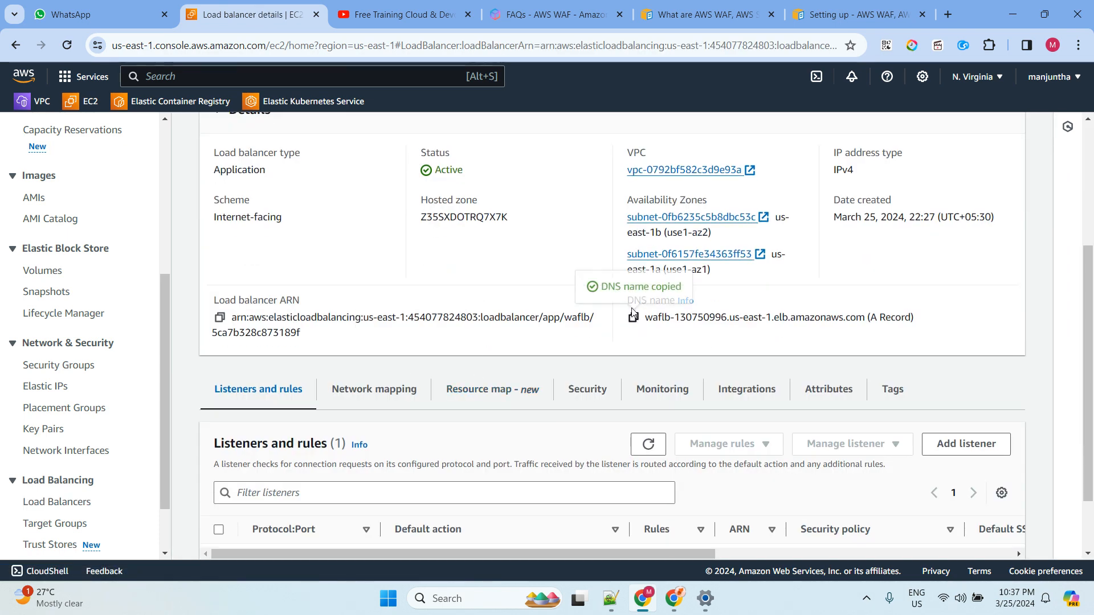
# Load the copied DNS name waflb-130750996.us-east-1.elb.amazonaws.com in a new browser tab beside the load balancer details.
pyautogui.rightClick(285, 20)
pyautogui.click(298, 25)
pyautogui.hotkey('ctrl', 'v')
pyautogui.press('Return')
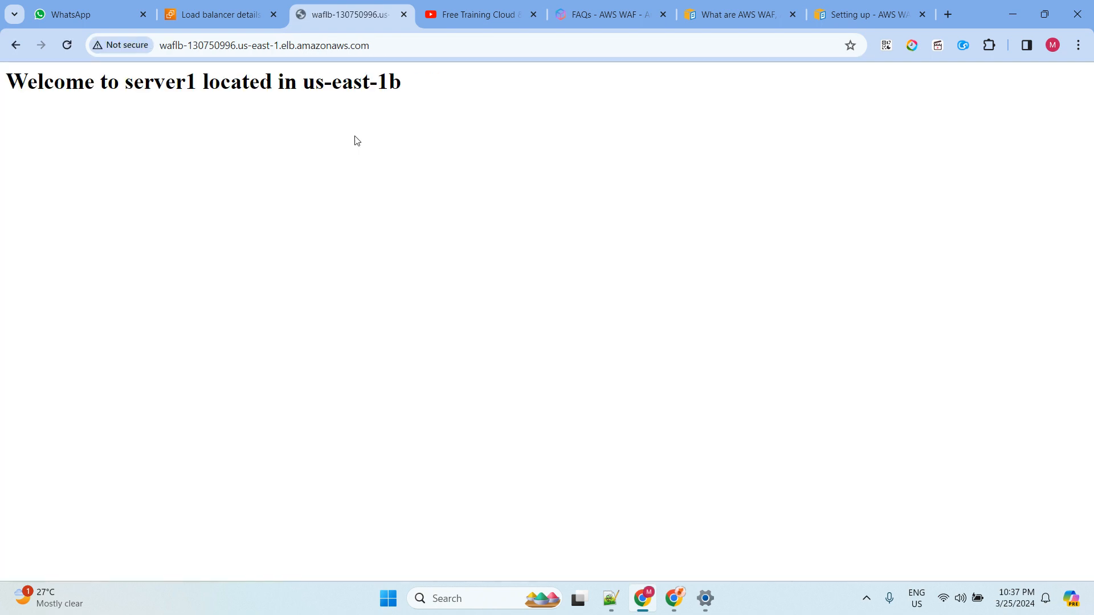
# Reload the waflb welcome page repeatedly to check which server answers each request.
pyautogui.click(68, 45)
pyautogui.click(70, 40)
pyautogui.click(69, 40)
pyautogui.click(69, 40)
pyautogui.click(70, 40)
pyautogui.click(69, 41)
pyautogui.click(69, 41)
pyautogui.click(69, 41)
pyautogui.click(70, 42)
pyautogui.click(69, 41)
pyautogui.click(70, 41)
pyautogui.click(69, 39)
pyautogui.click(70, 39)
pyautogui.click(70, 39)
pyautogui.click(70, 39)
# Switch to Notepad++ and add the heading "SQL Injection:" on line 64, below the Apache setup script.
pyautogui.hotkey('alt', 'Tab')
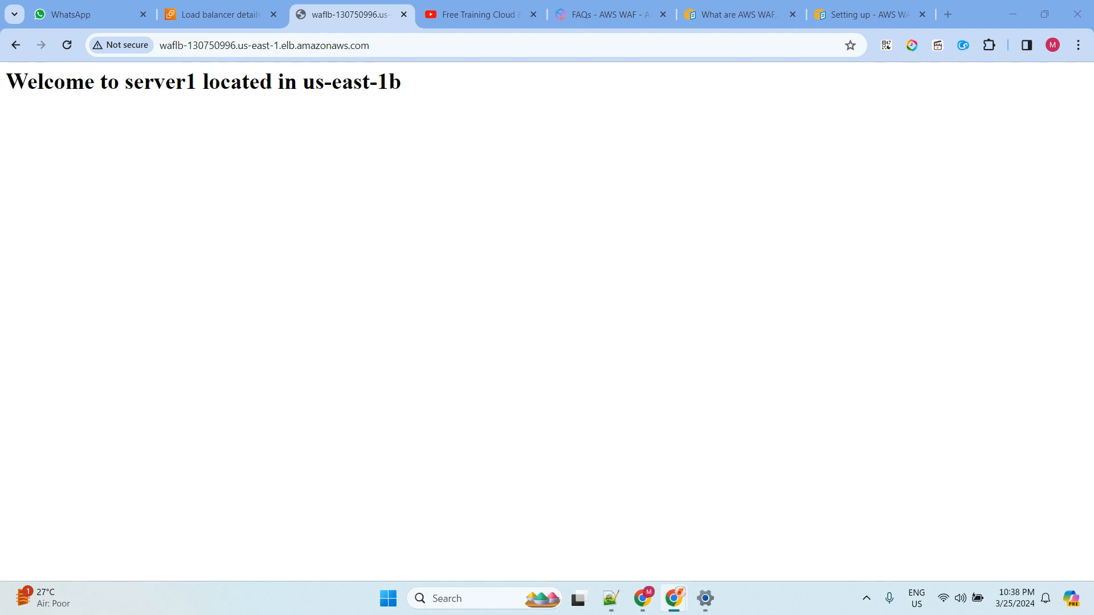
pyautogui.click(611, 599)
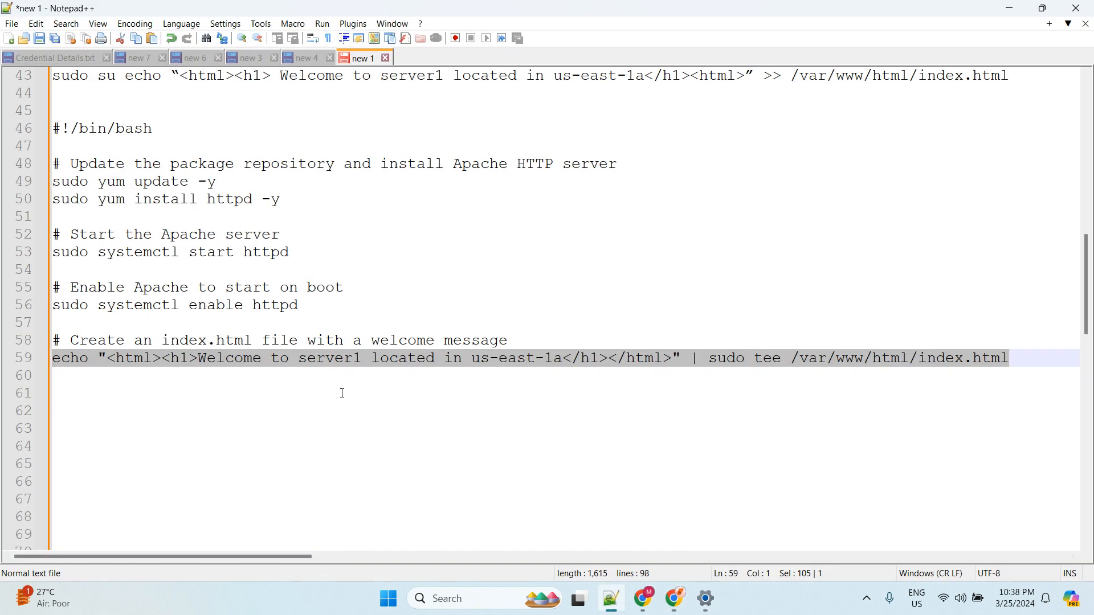
pyautogui.scroll(-8, 333, 379)
pyautogui.scroll(4, 314, 359)
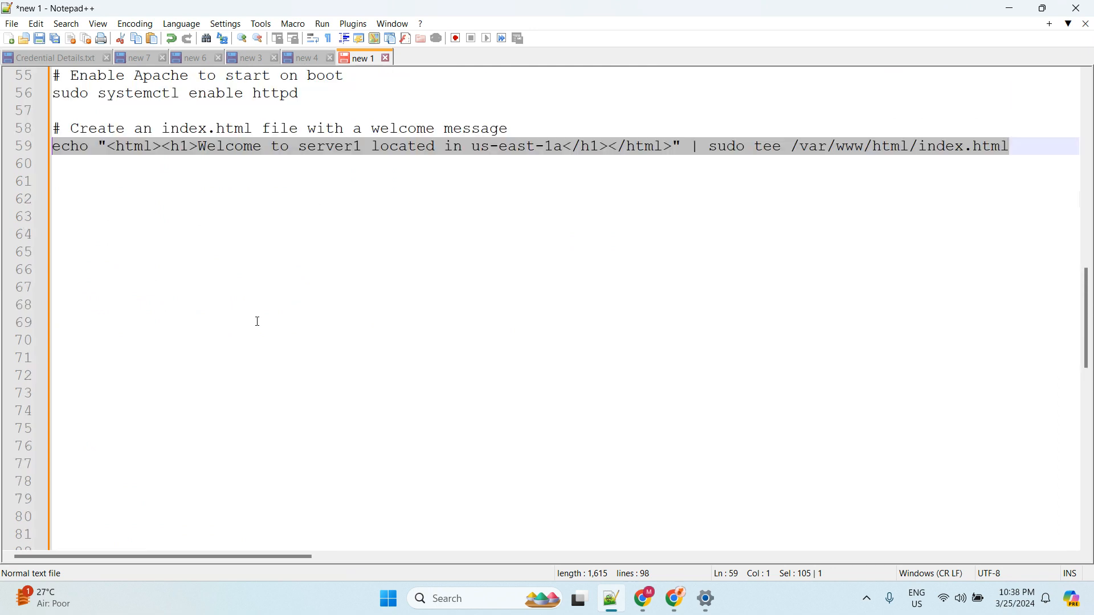
pyautogui.scroll(1, 154, 281)
pyautogui.click(180, 289)
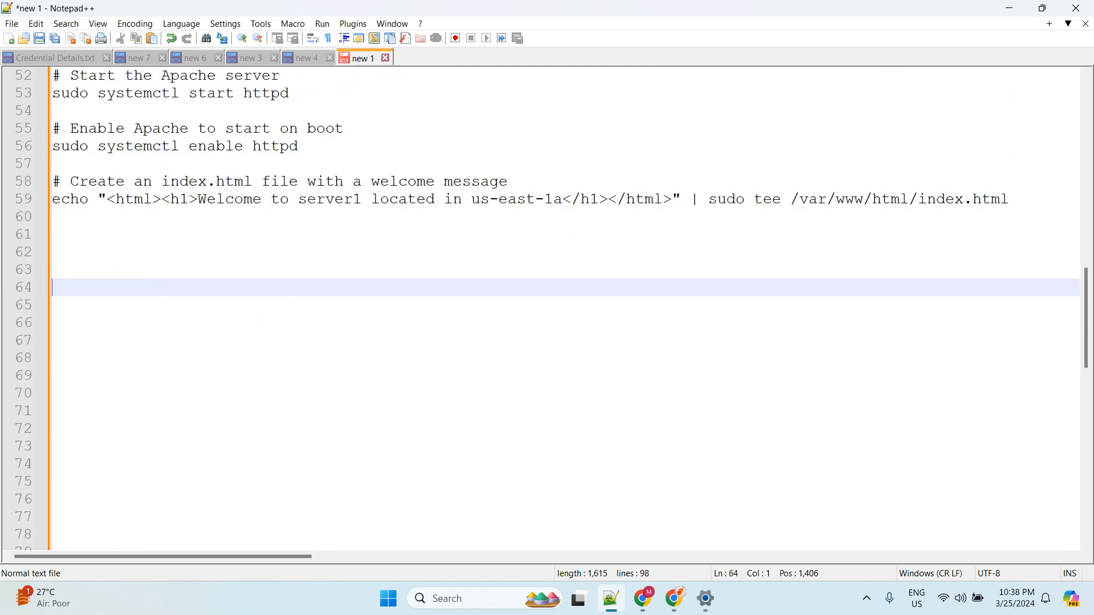
pyautogui.hotkey('alt', 'Tab')
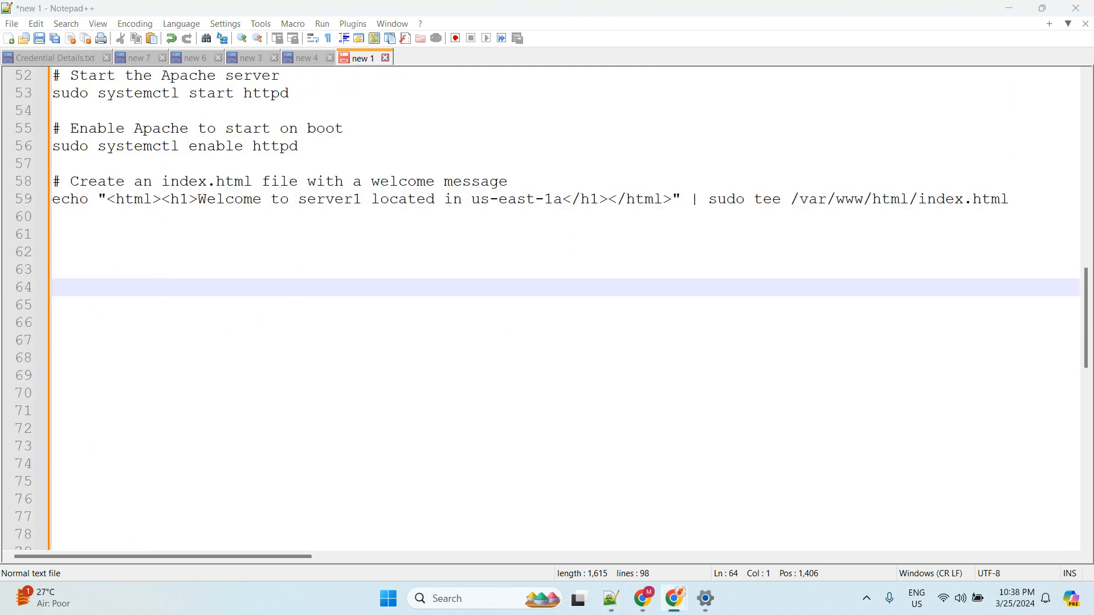
pyautogui.click(69, 285)
pyautogui.write('SQL Injection:')
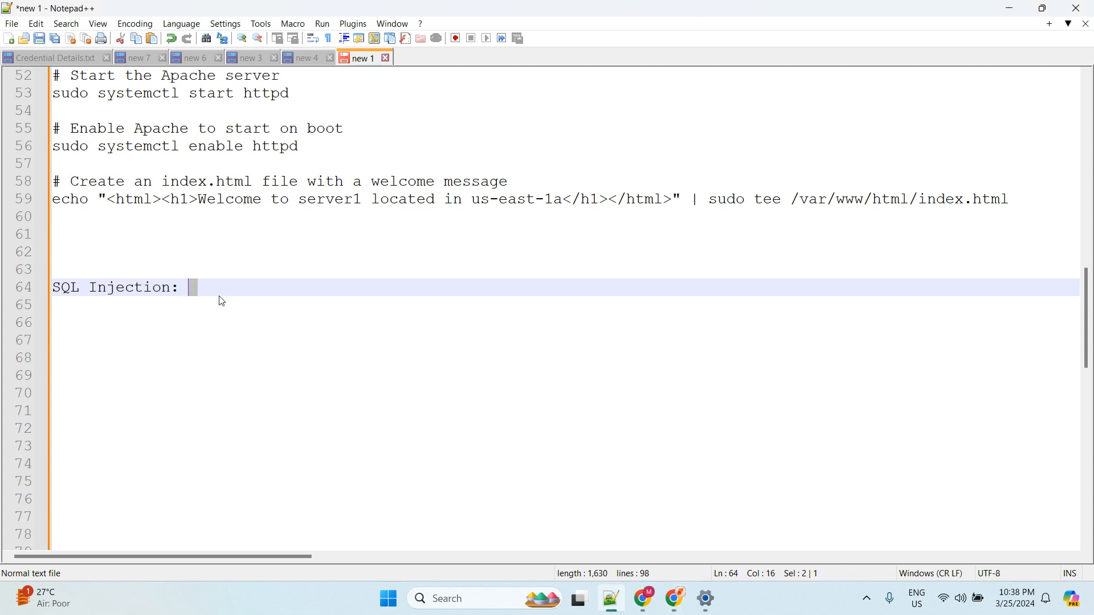
# Add the heading "Query Strings parameters:" on line 68, leaving blank lines around it for examples.
pyautogui.press('Return')
pyautogui.press('Return')
pyautogui.press('Down')
pyautogui.press('Return')
pyautogui.write('Query Strings parameters:')
pyautogui.press('Return')
pyautogui.press('Return')
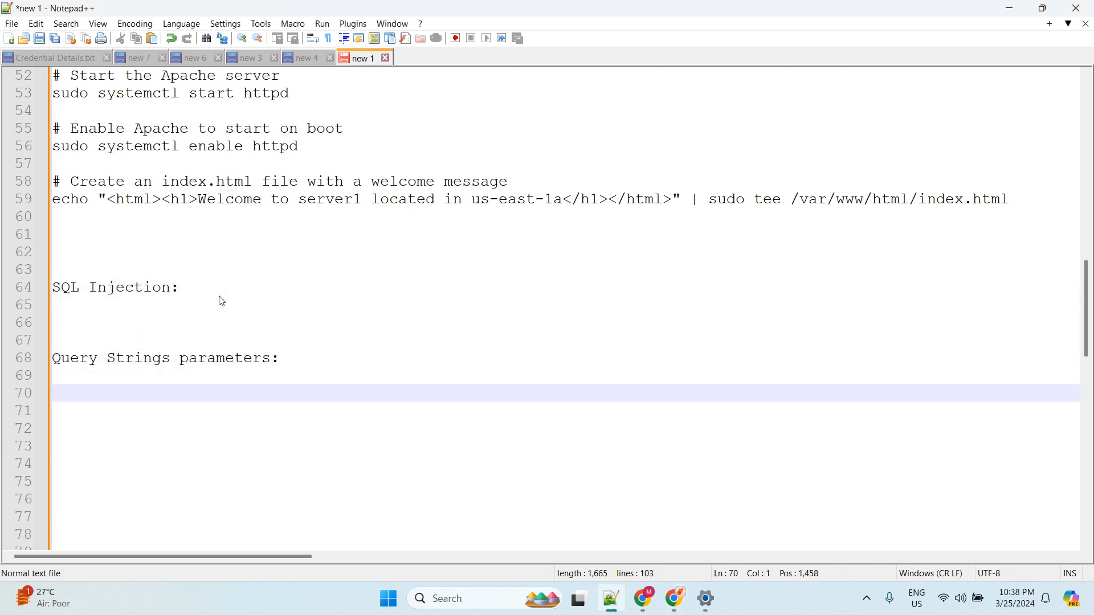
# Add "E.g. /product?category=gifts’+OR+1=1 —" under SQL Injection and "E.g. /?admin=123456" under Query Strings parameters, with an extra blank line between the sections.
pyautogui.hotkey('alt', 'Tab')
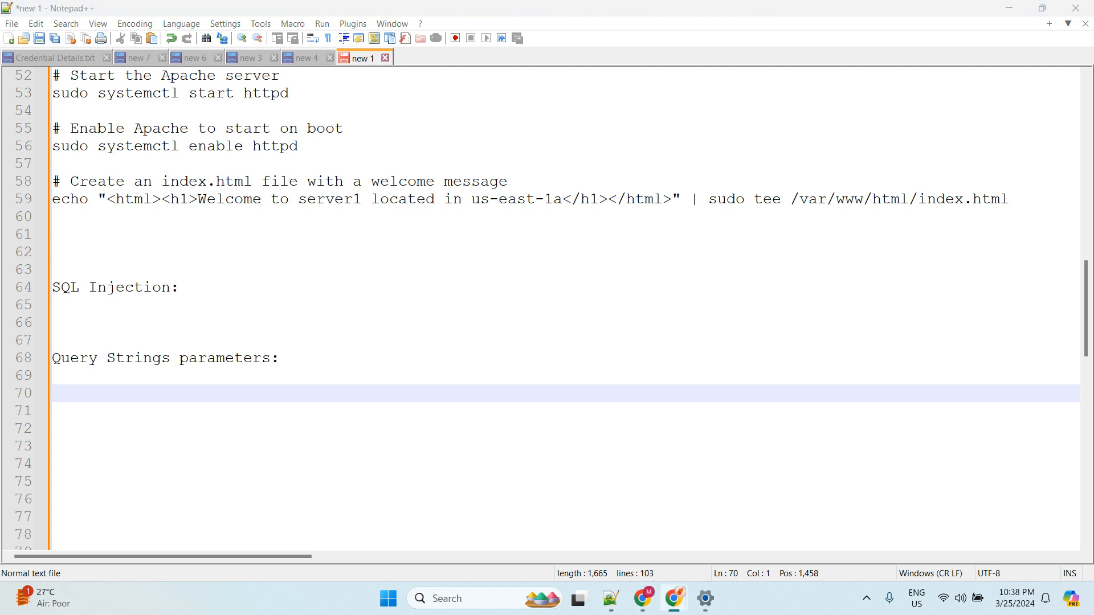
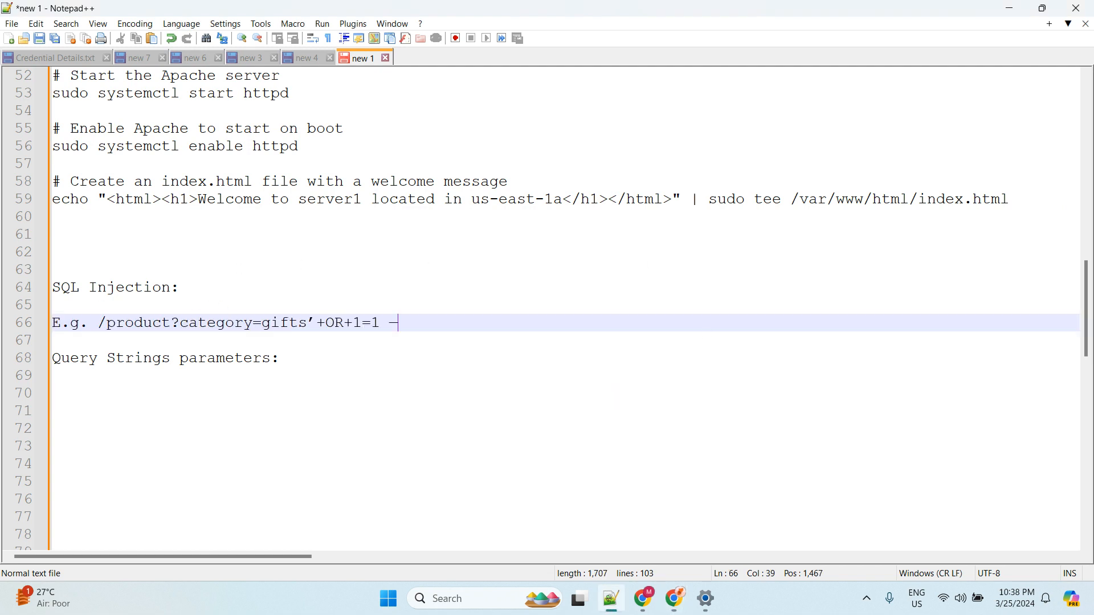
pyautogui.hotkey('alt', 'Tab')
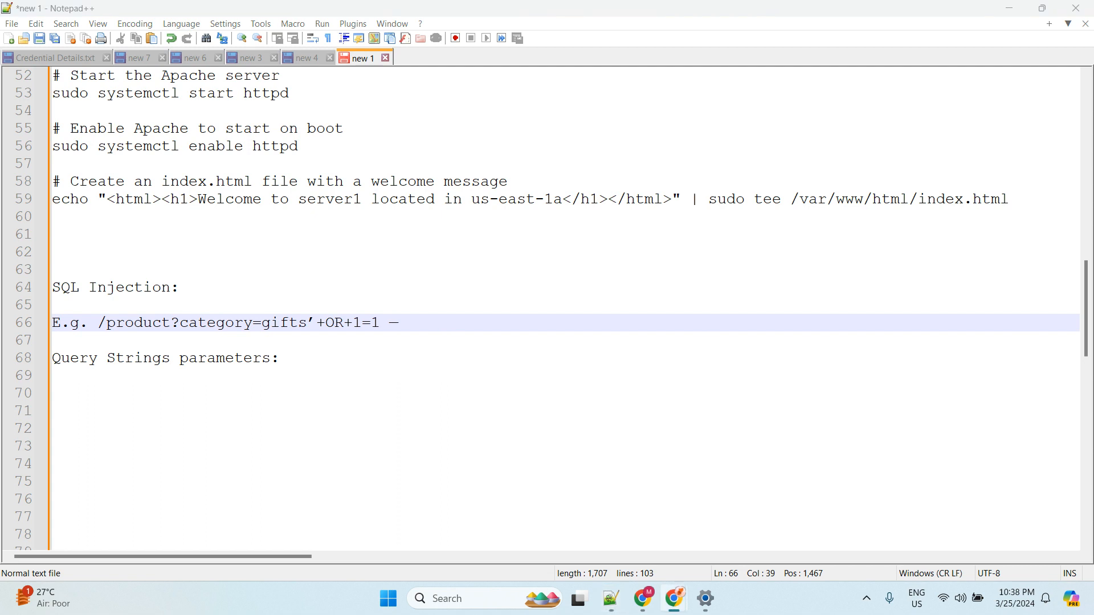
pyautogui.click(86, 397)
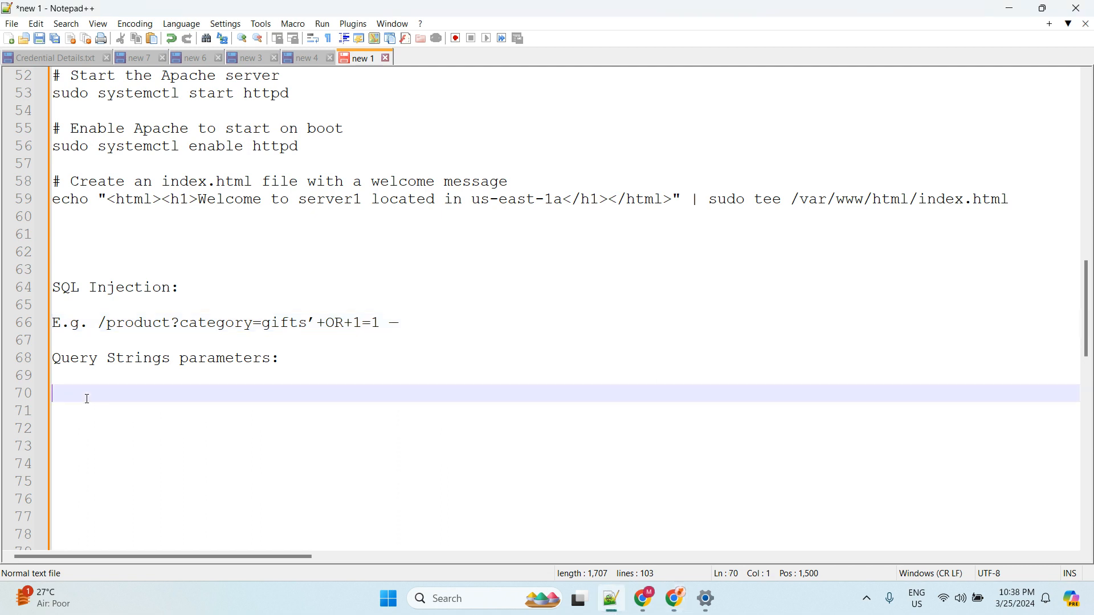
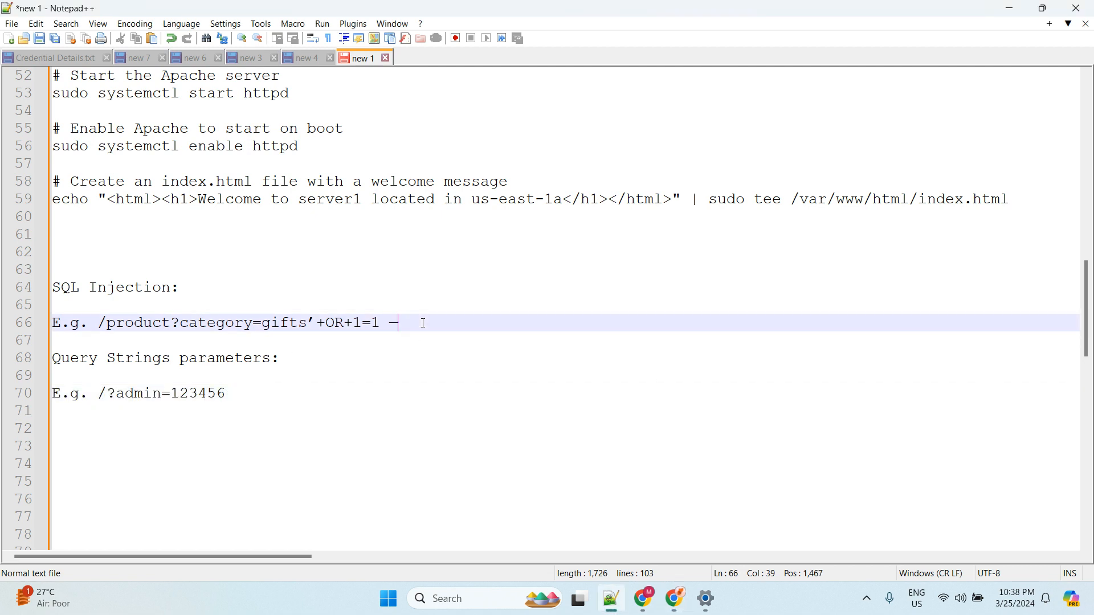
pyautogui.press('Return')
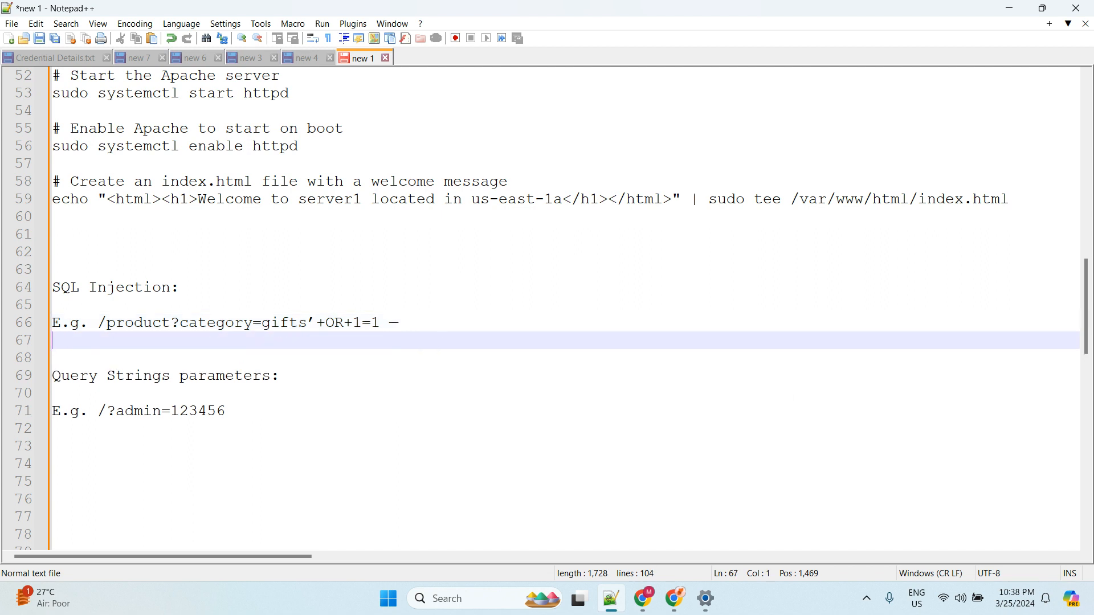
# Copy the SQL injection example path from the notes and request it on the waflb address in the browser.
pyautogui.moveTo(100, 322); pyautogui.dragTo(484, 327)
pyautogui.click(1010, 8)
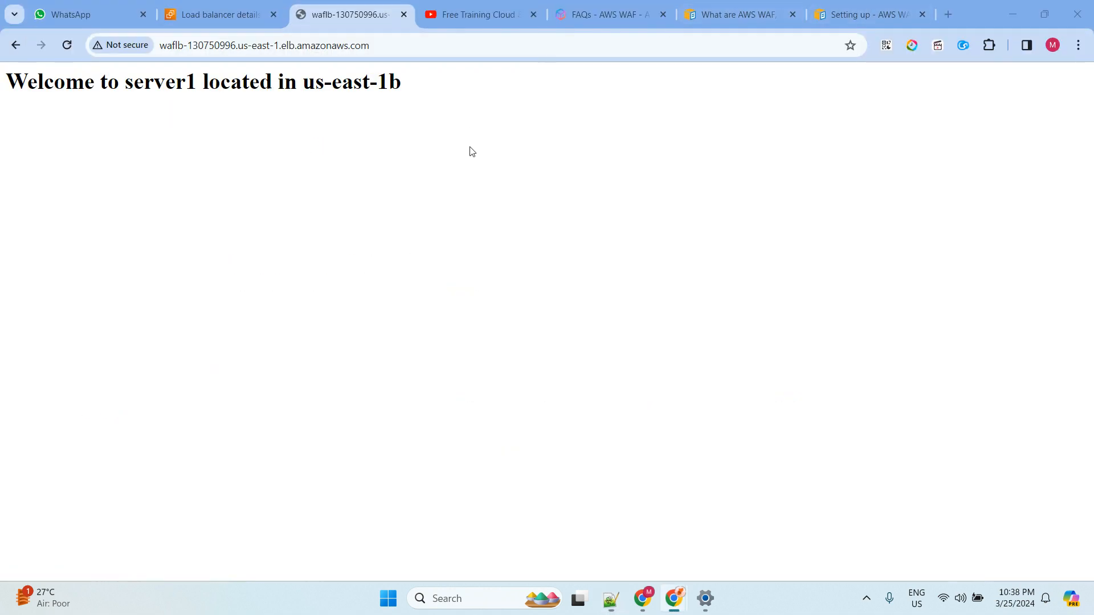
pyautogui.click(411, 45)
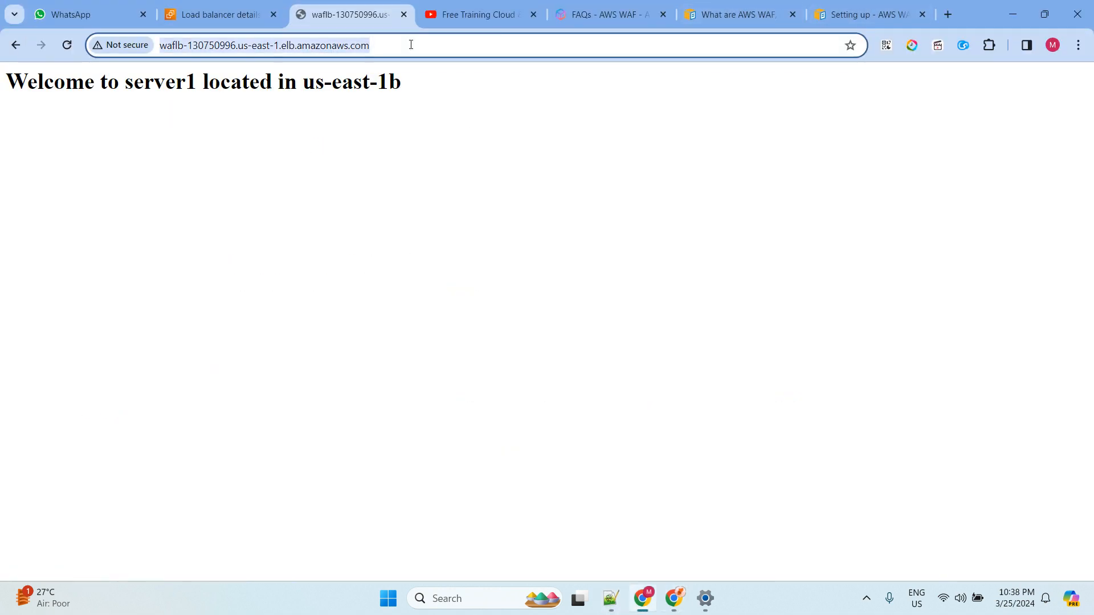
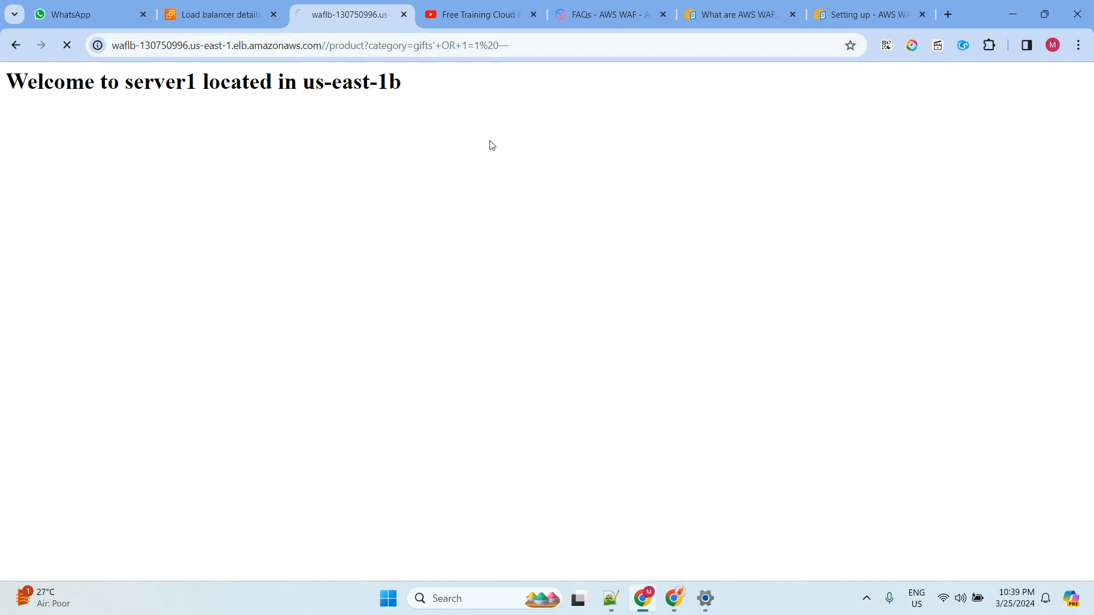
# Request the waflb address with the query string /?admin=123456, and highlight the matching query string example in the Notepad++ notes.
pyautogui.moveTo(614, 605)
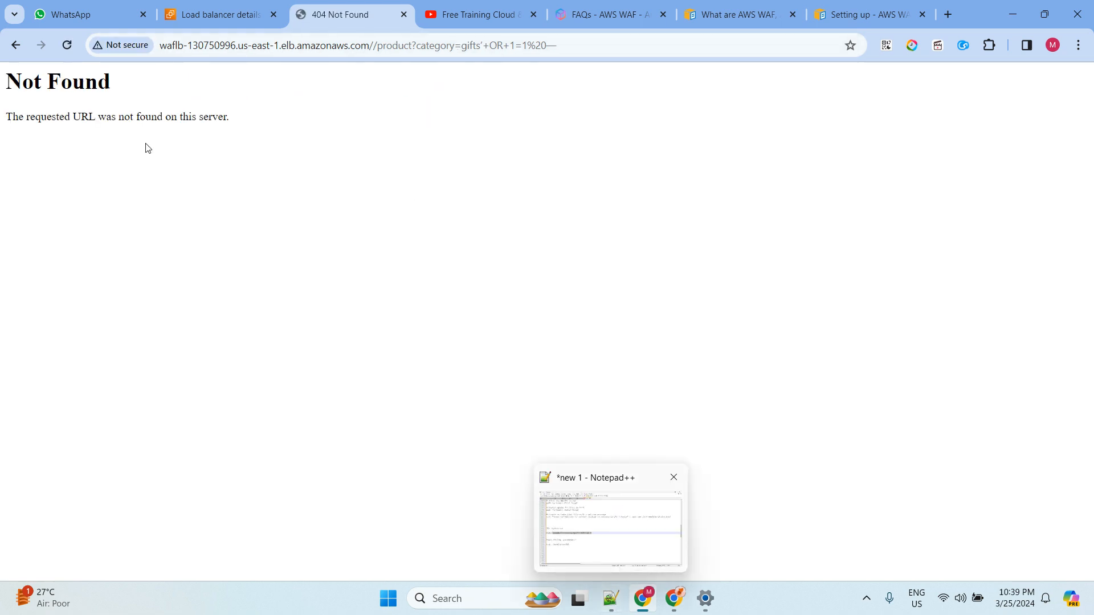
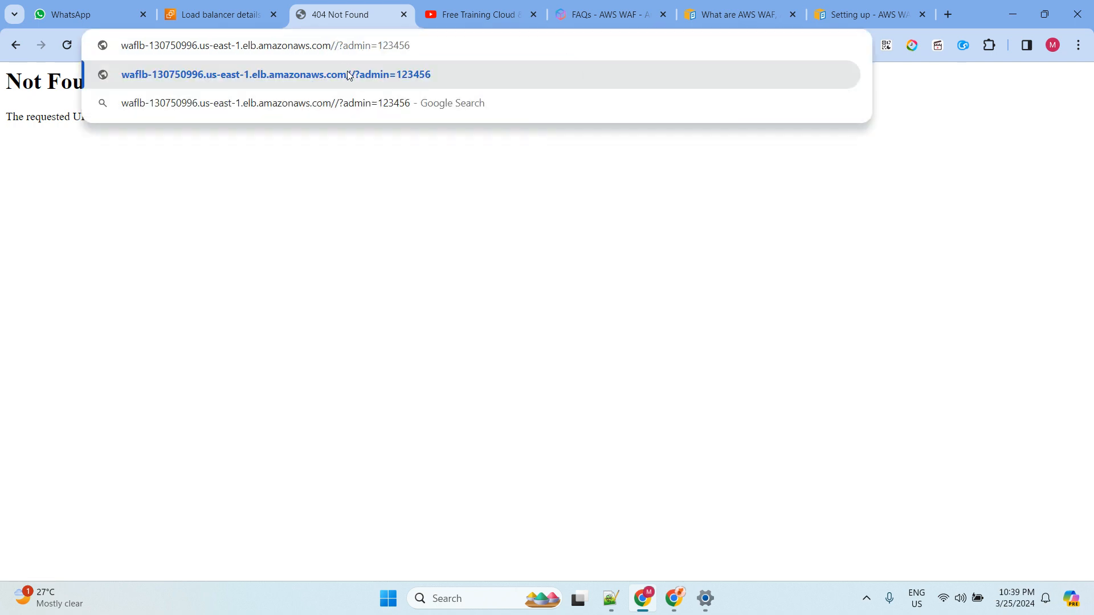
pyautogui.click(350, 75)
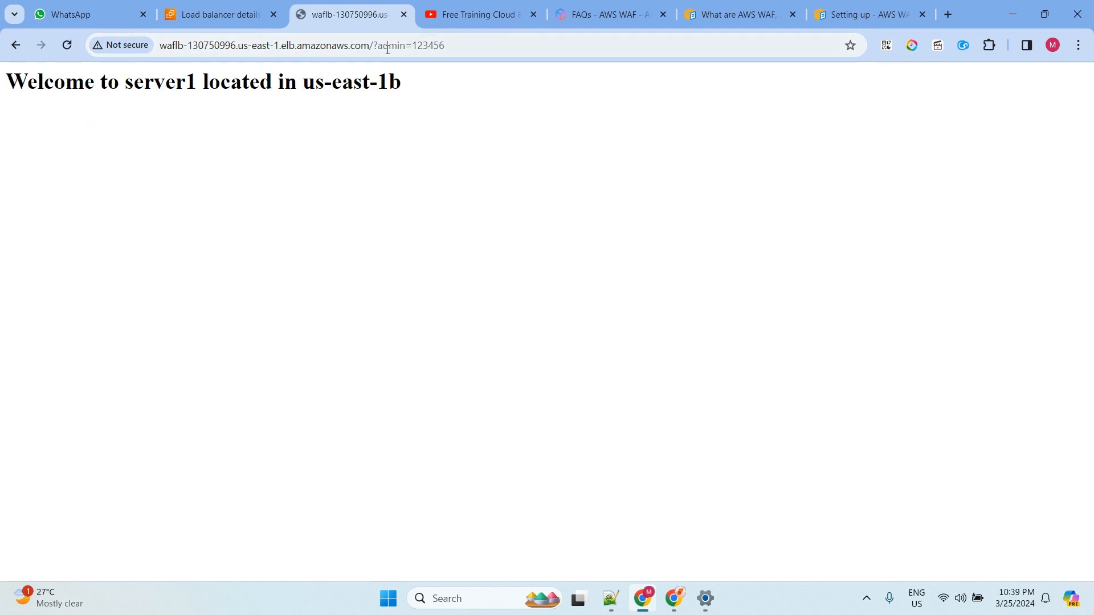
pyautogui.click(66, 44)
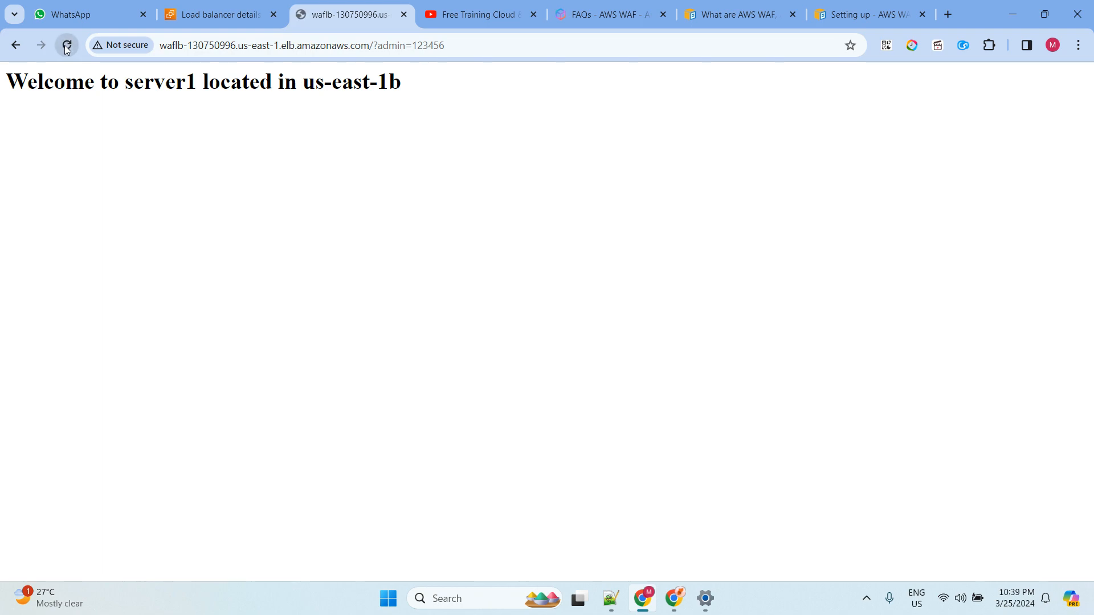
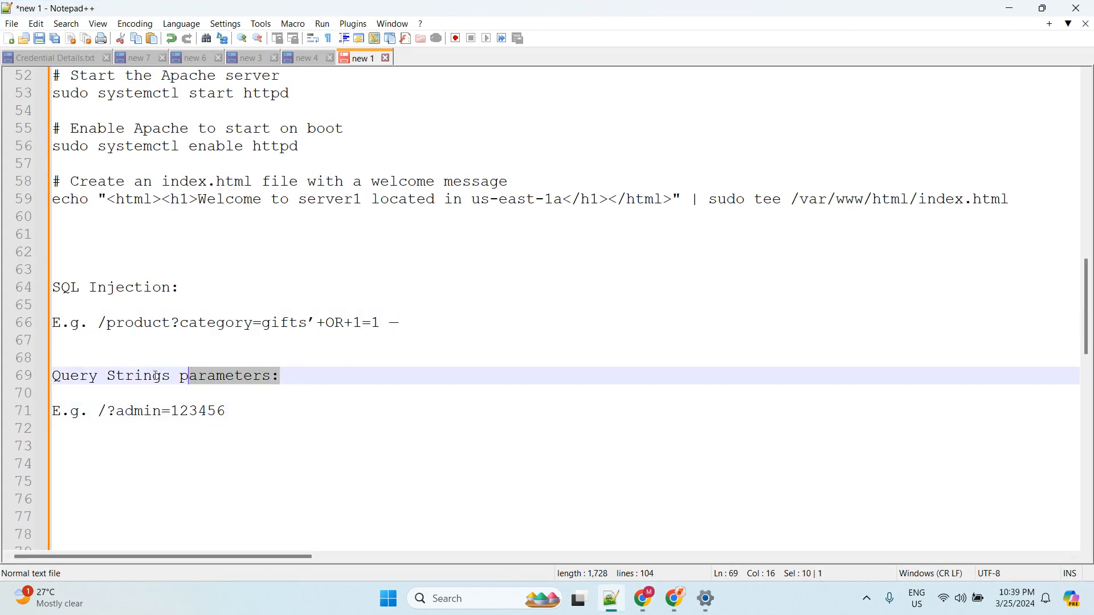
pyautogui.moveTo(156, 377); pyautogui.dragTo(49, 376)
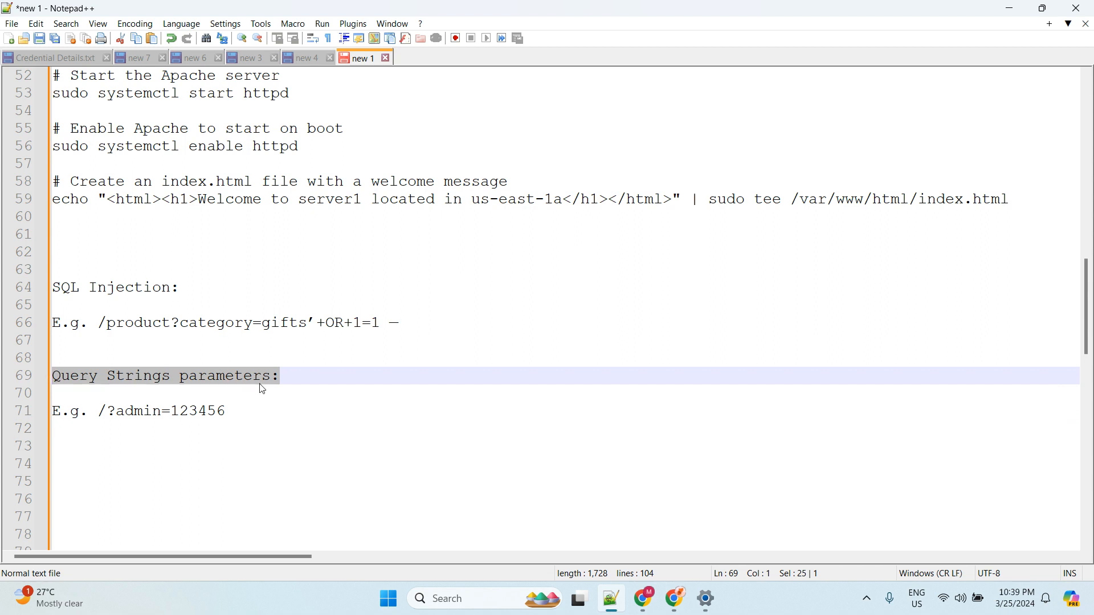
pyautogui.moveTo(231, 404); pyautogui.dragTo(100, 411)
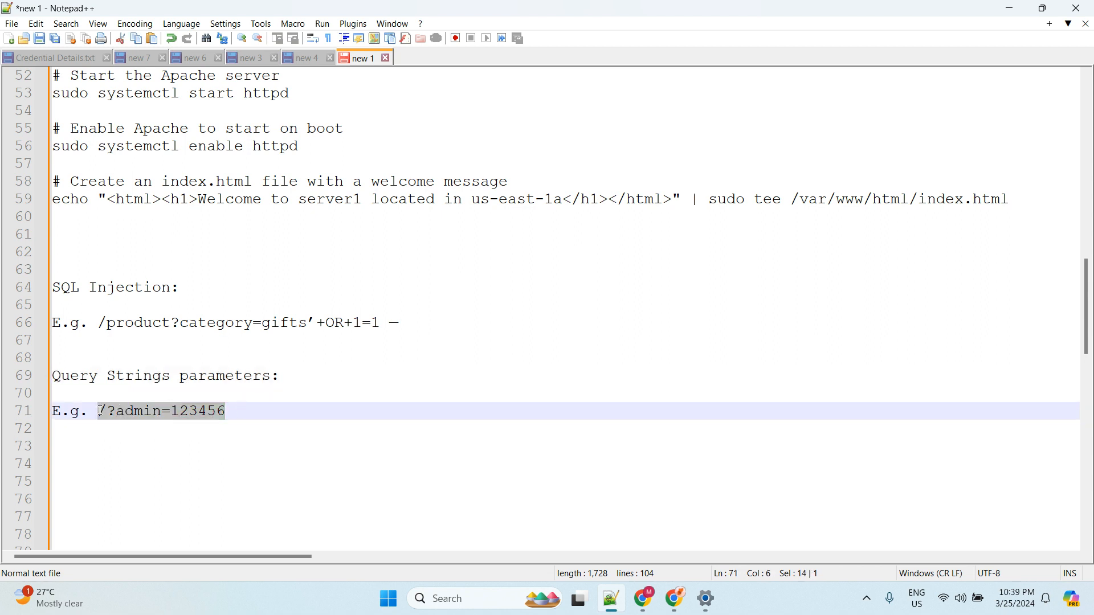
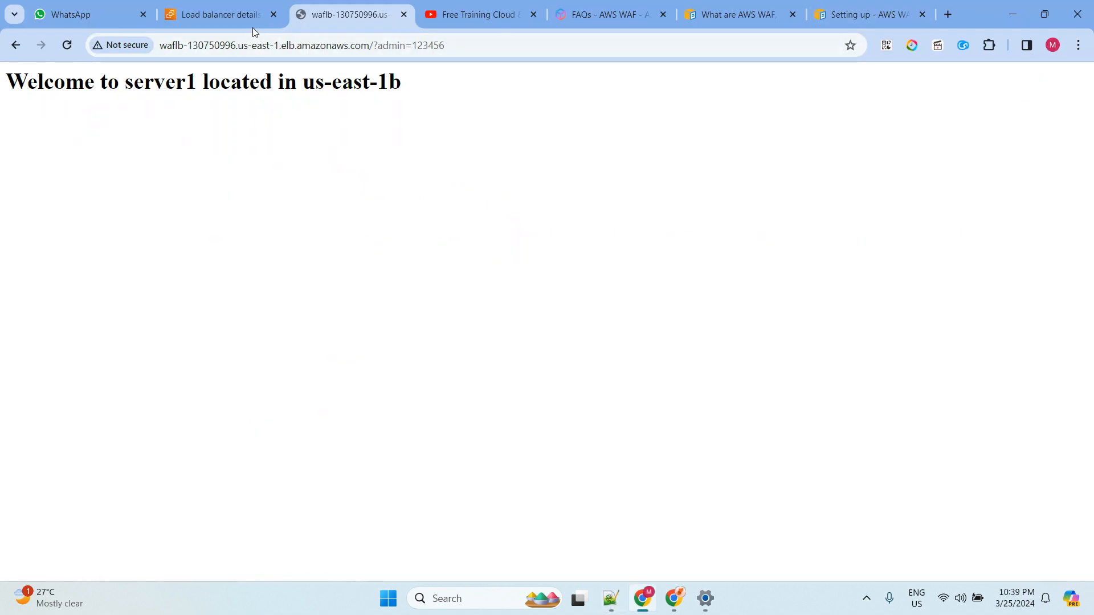
# Search the AWS console services for waf and open WAF & Shield in a new tab.
pyautogui.click(253, 23)
pyautogui.click(290, 70)
pyautogui.write('wa')
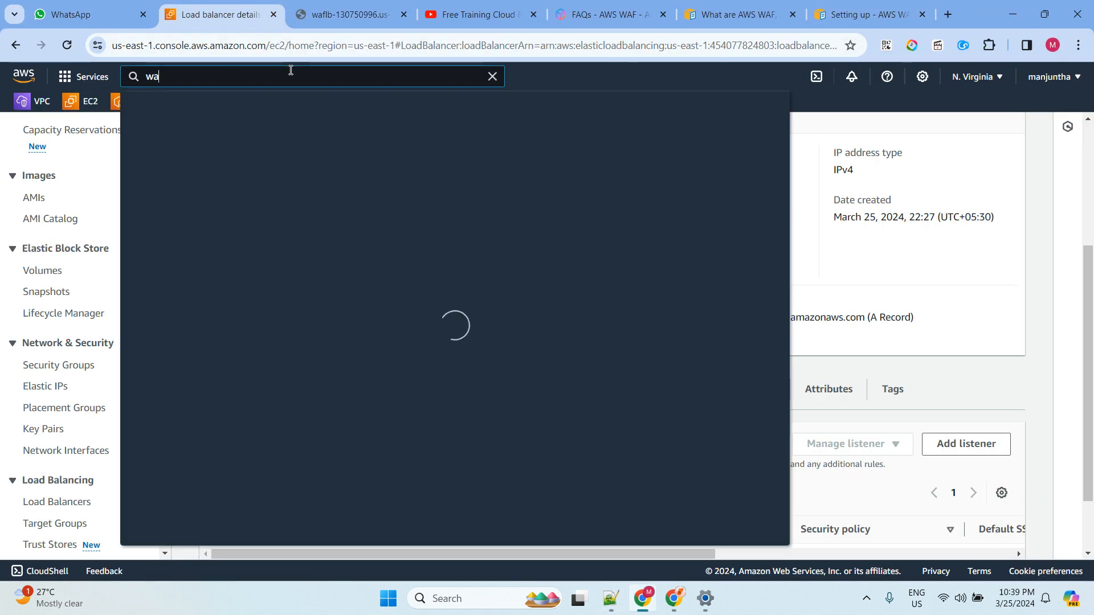
pyautogui.write('f')
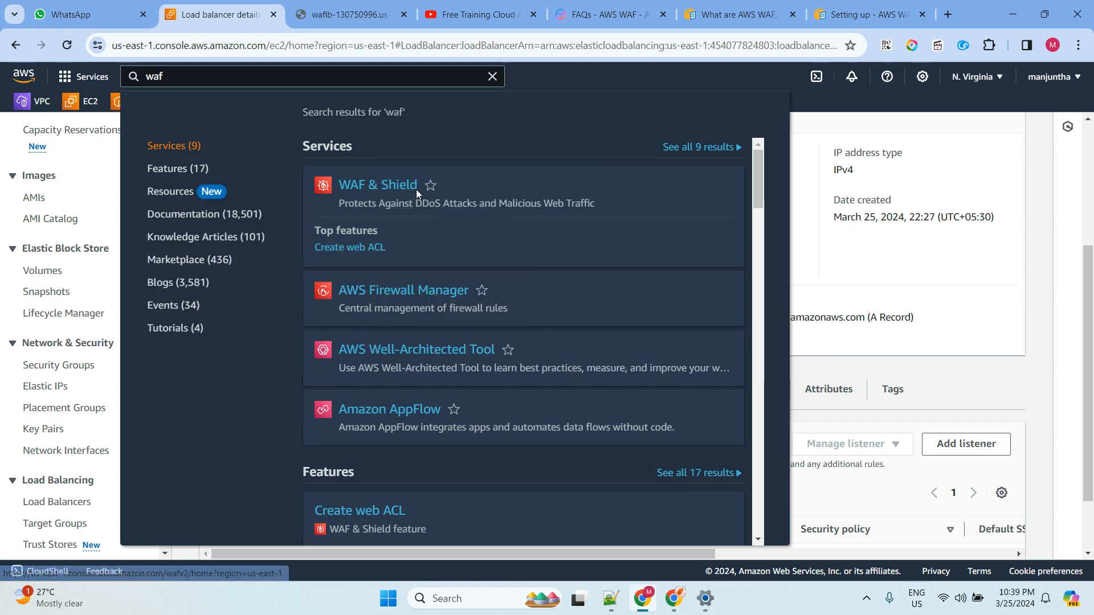
pyautogui.middleClick(416, 191)
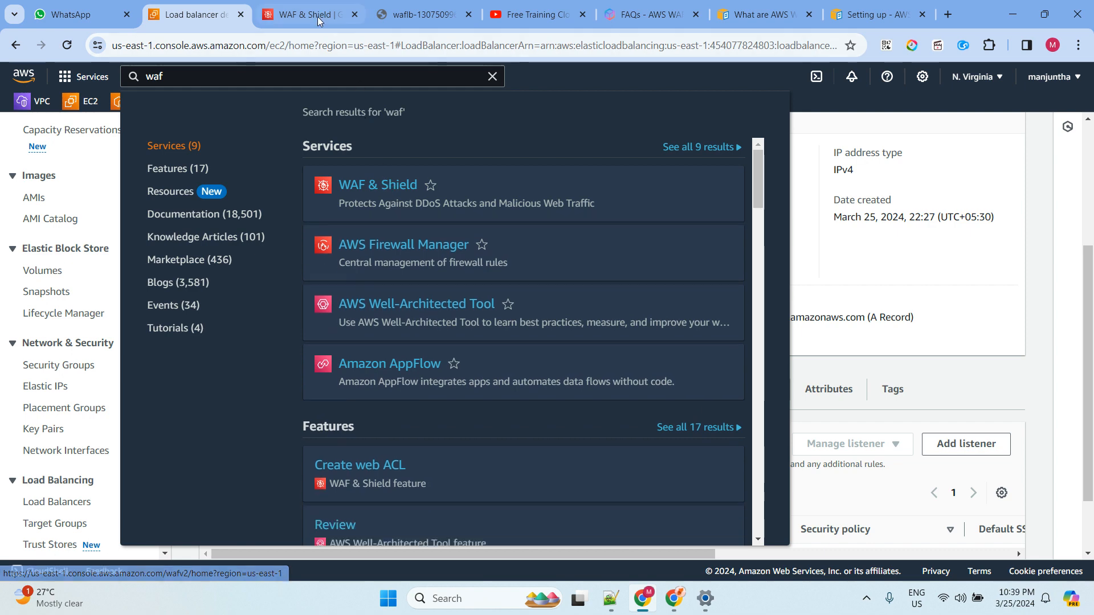
pyautogui.hotkey('ctrl', 'Tab')
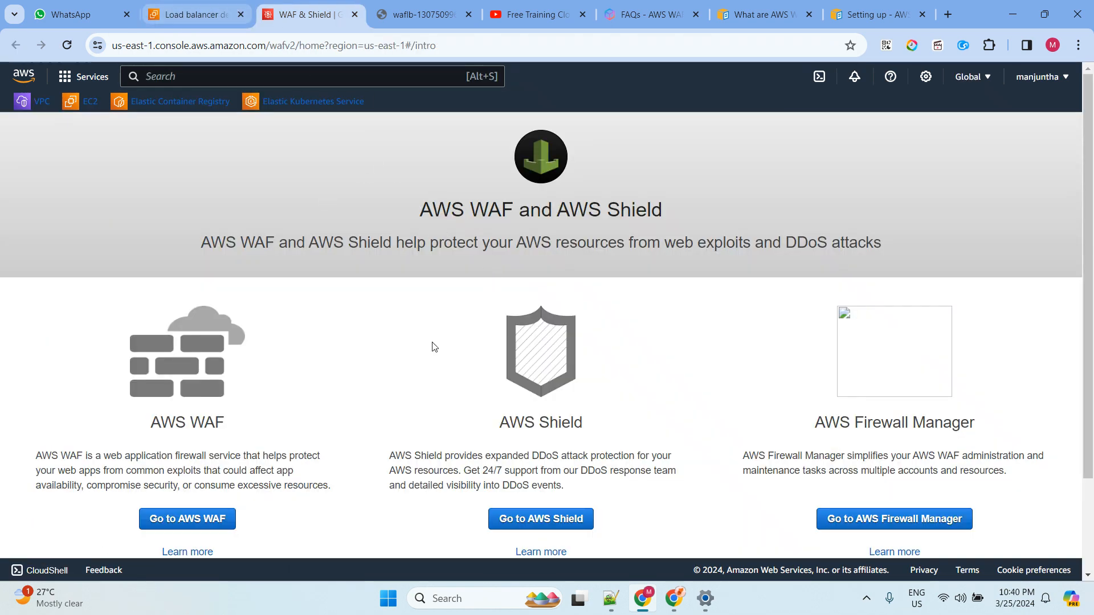
# Go to AWS WAF from the WAF and Shield landing page and start creating a web ACL.
pyautogui.scroll(-2, 613, 399)
pyautogui.click(187, 402)
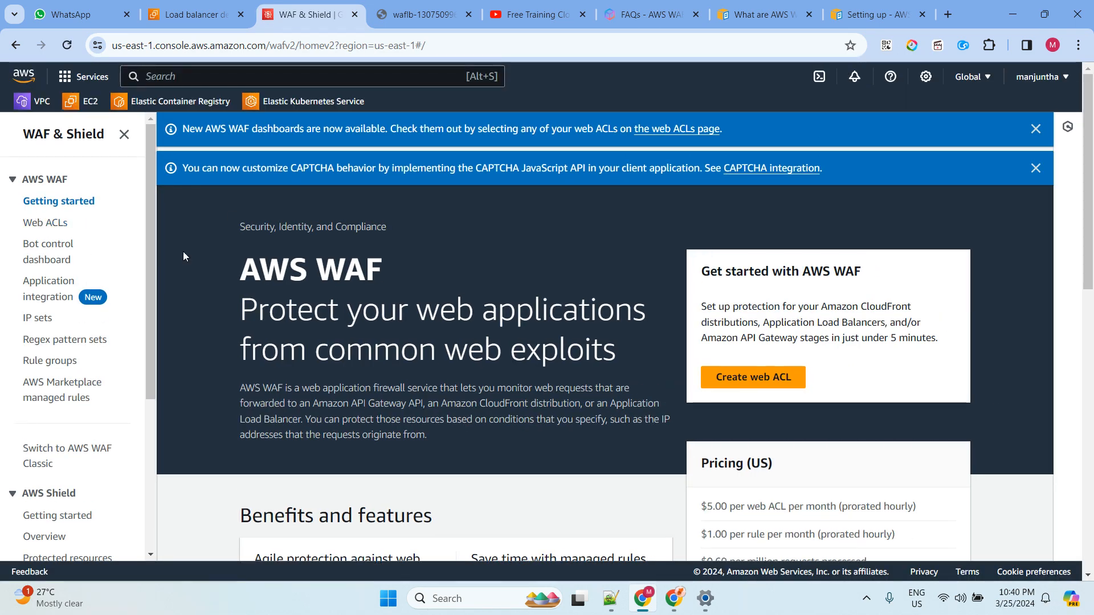
pyautogui.click(751, 381)
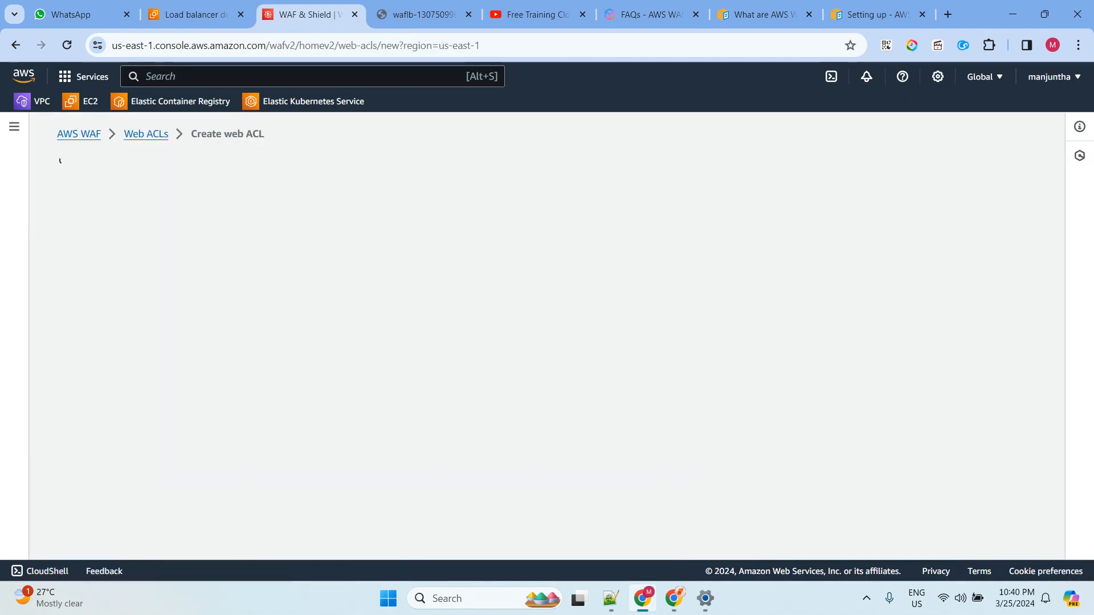
# Name the web ACL waf, keeping regional resources in US East (N. Virginia).
pyautogui.scroll(-1, 413, 268)
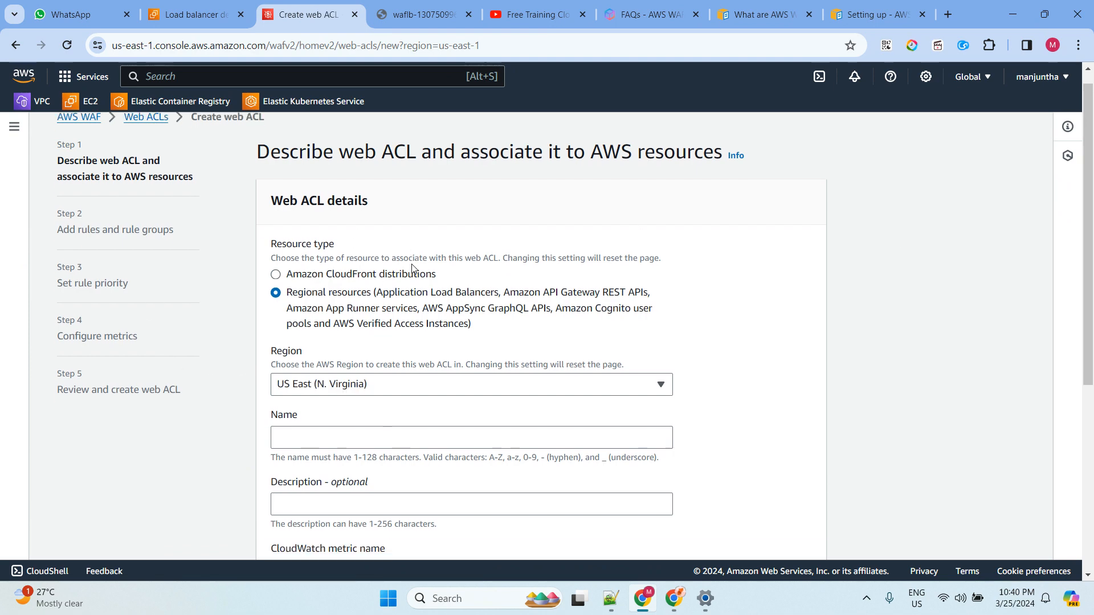
pyautogui.scroll(-1, 413, 268)
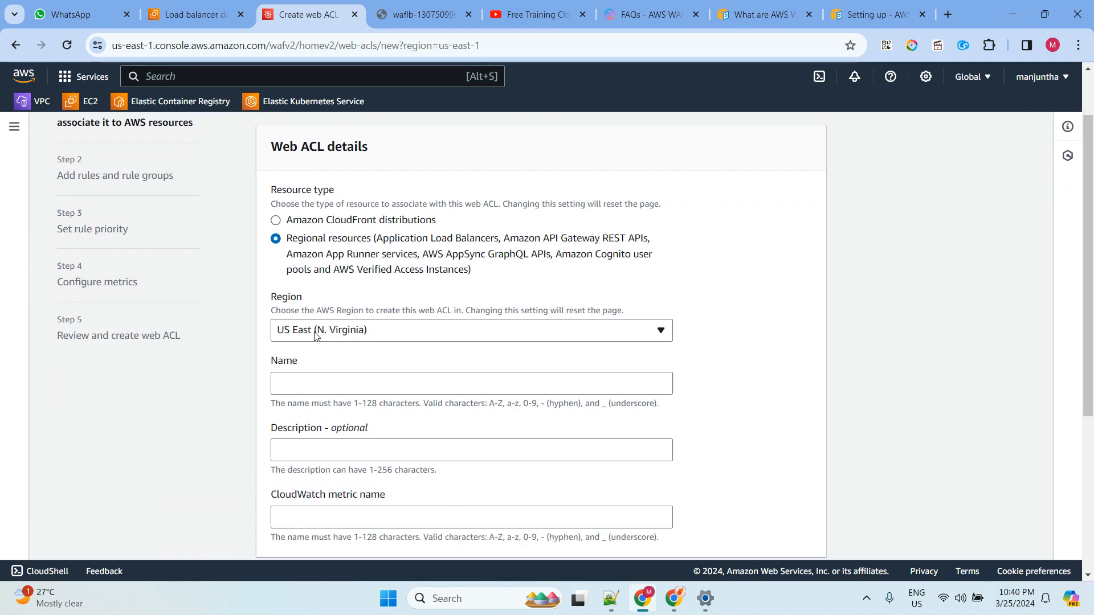
pyautogui.scroll(-3, 315, 336)
pyautogui.click(317, 234)
pyautogui.write('waf')
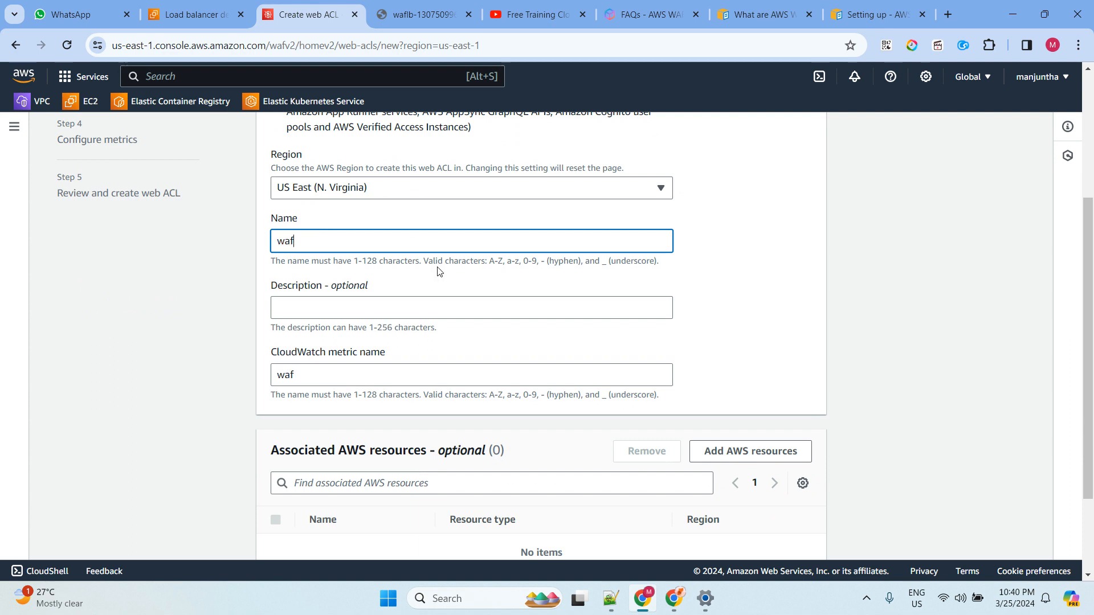
# Associate the Application Load Balancer waflb with the web ACL and continue to the rules step.
pyautogui.scroll(-2, 441, 271)
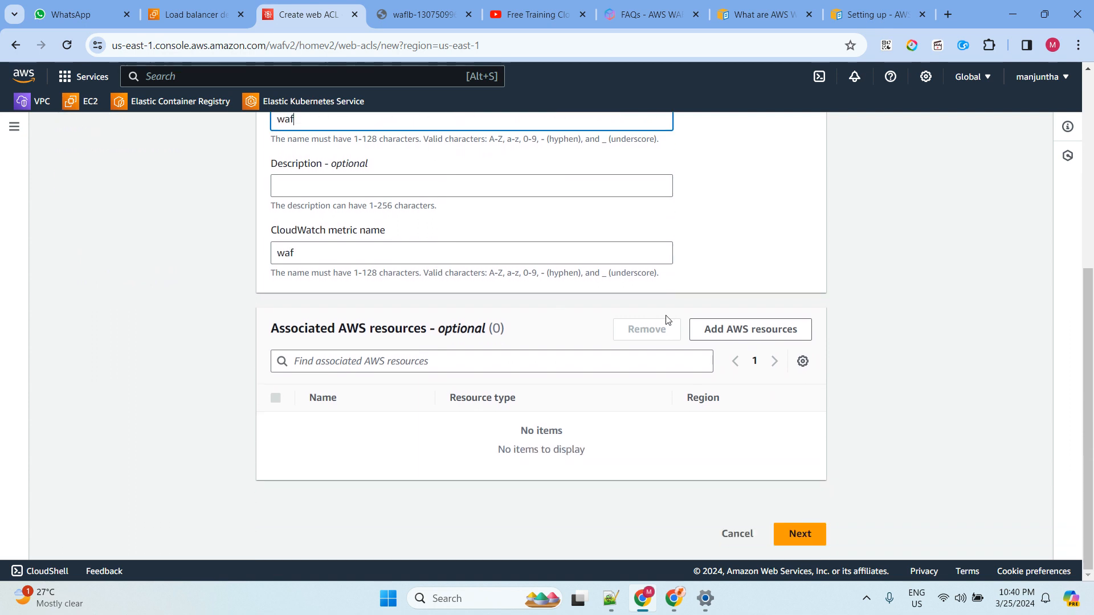
pyautogui.click(707, 329)
pyautogui.click(348, 208)
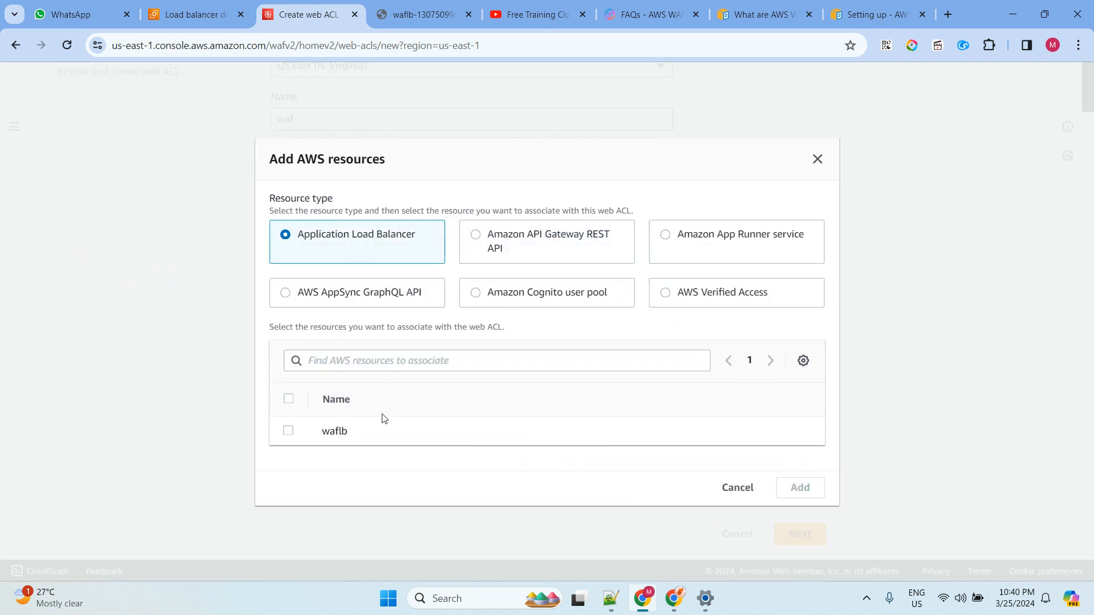
pyautogui.click(289, 431)
pyautogui.click(808, 494)
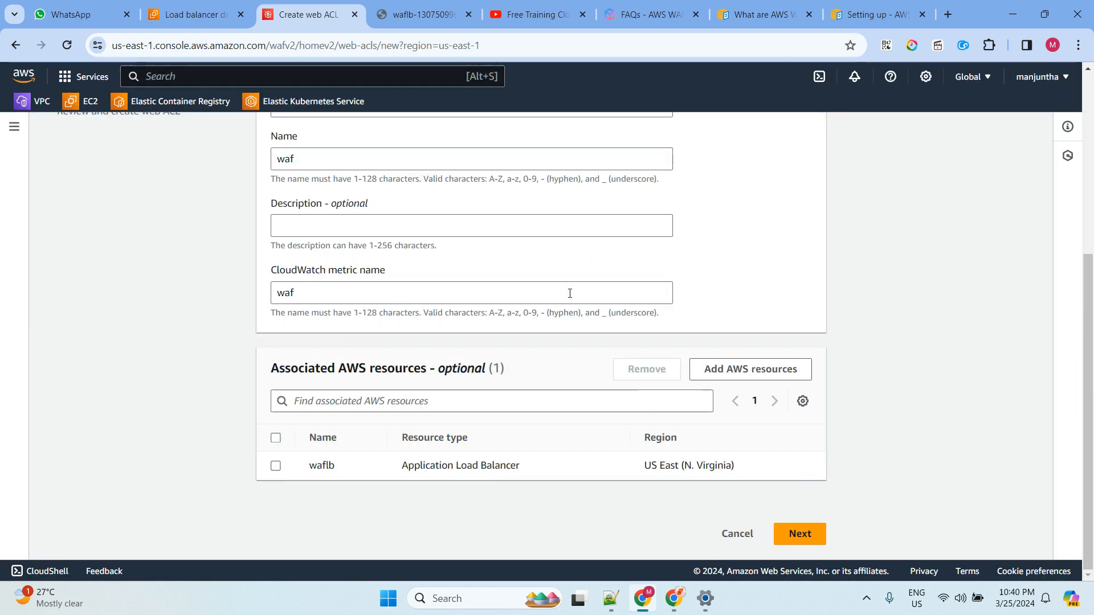
pyautogui.click(798, 534)
# Start adding managed rule groups to the web ACL and expand the AWS managed rule groups.
pyautogui.scroll(-5, 548, 311)
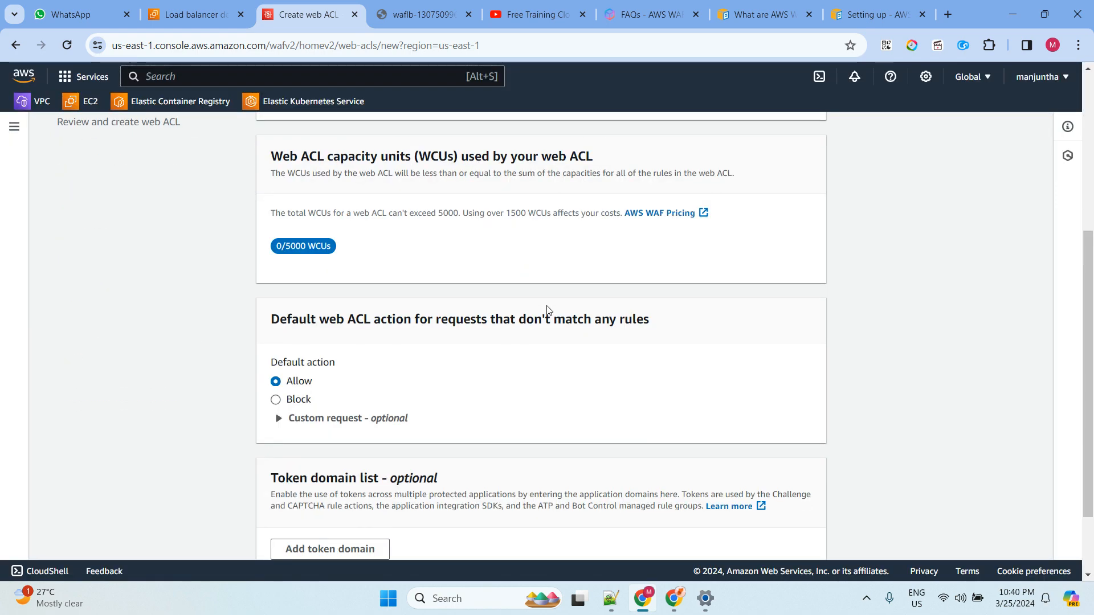
pyautogui.scroll(3, 549, 311)
pyautogui.click(776, 205)
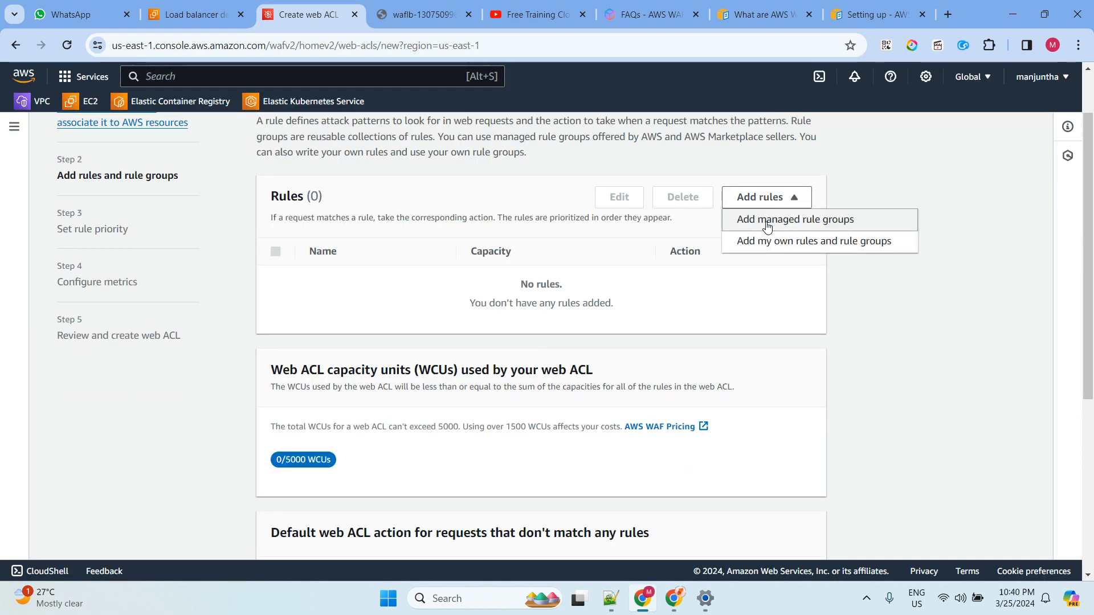
pyautogui.click(765, 222)
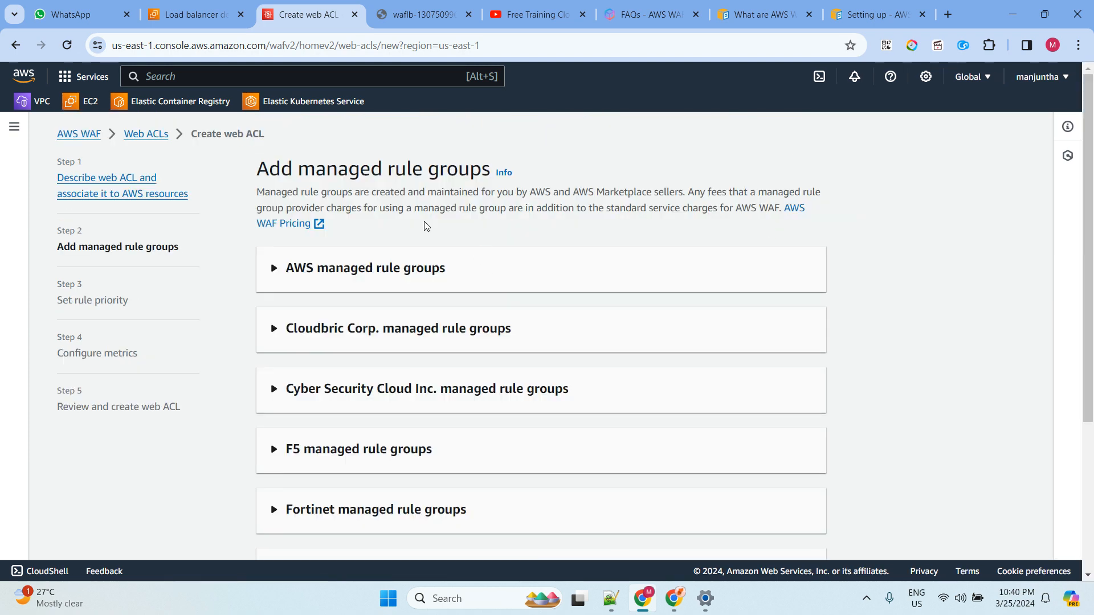
pyautogui.click(409, 271)
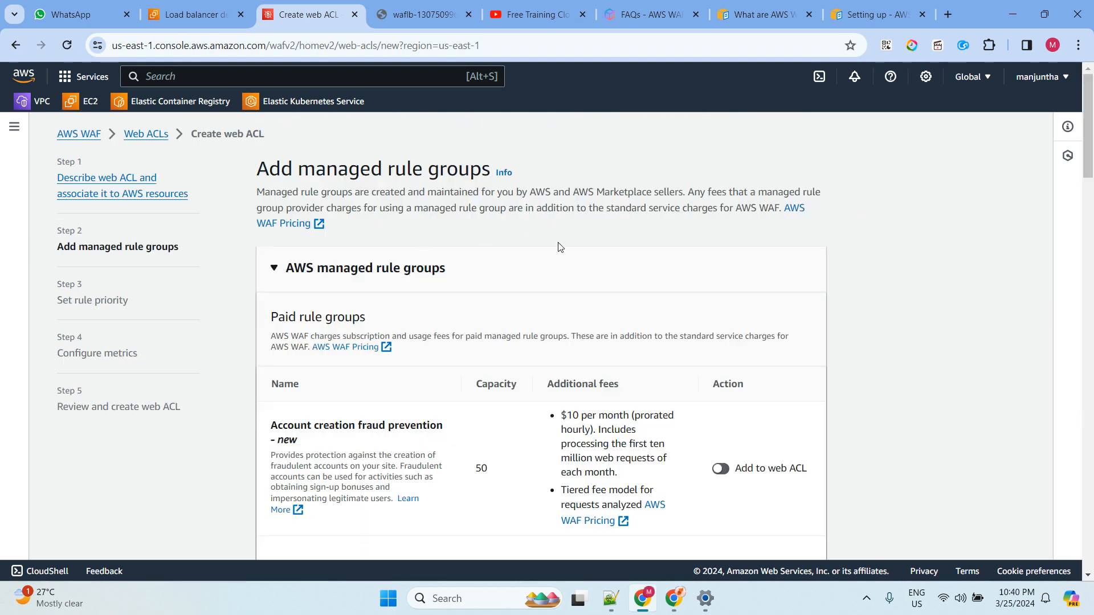
# Add the free SQL database managed rule group to the web ACL.
pyautogui.scroll(-3, 507, 267)
pyautogui.scroll(-10, 540, 261)
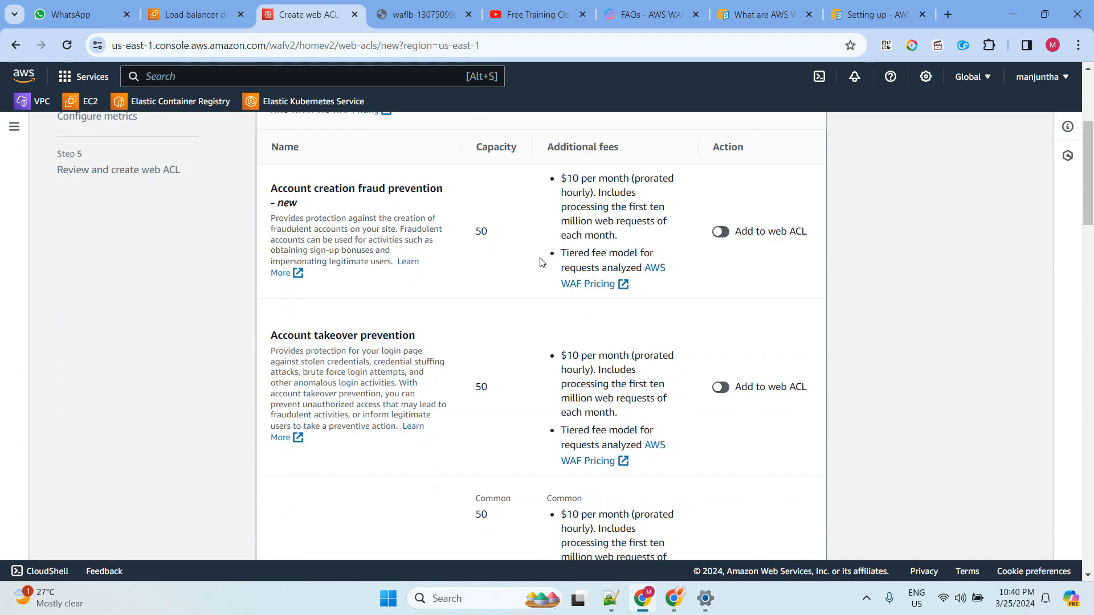
pyautogui.scroll(-5, 541, 262)
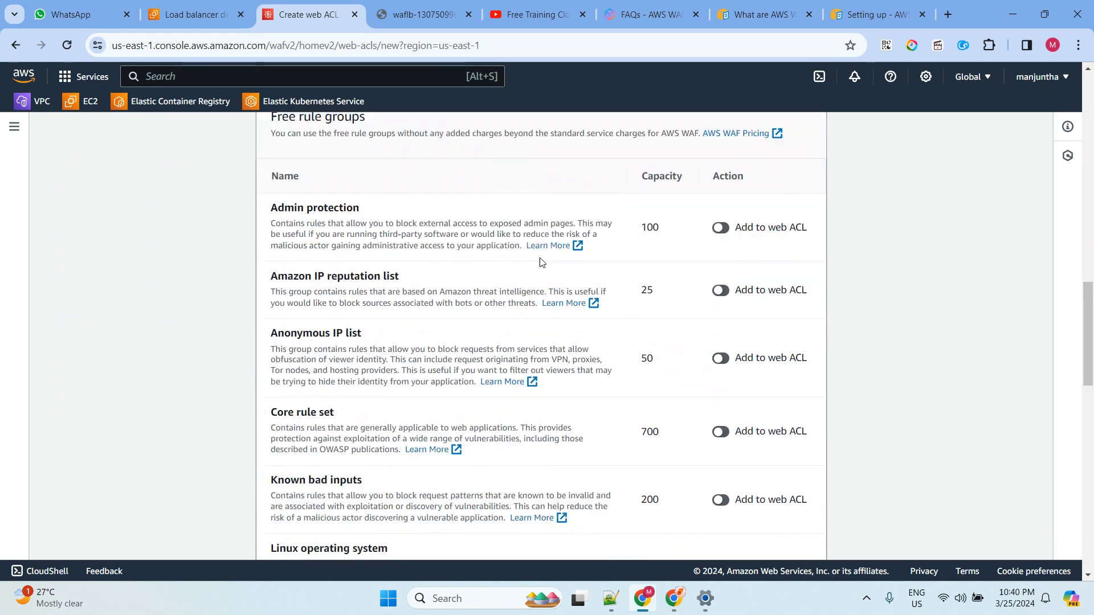
pyautogui.scroll(-3, 365, 346)
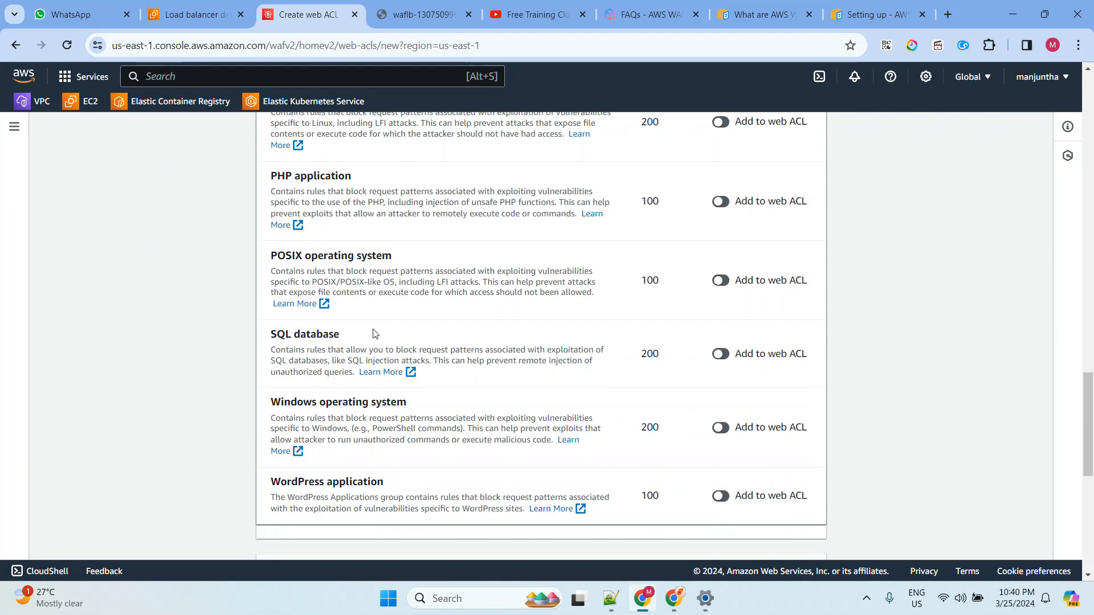
pyautogui.scroll(-3, 460, 264)
pyautogui.scroll(3, 461, 305)
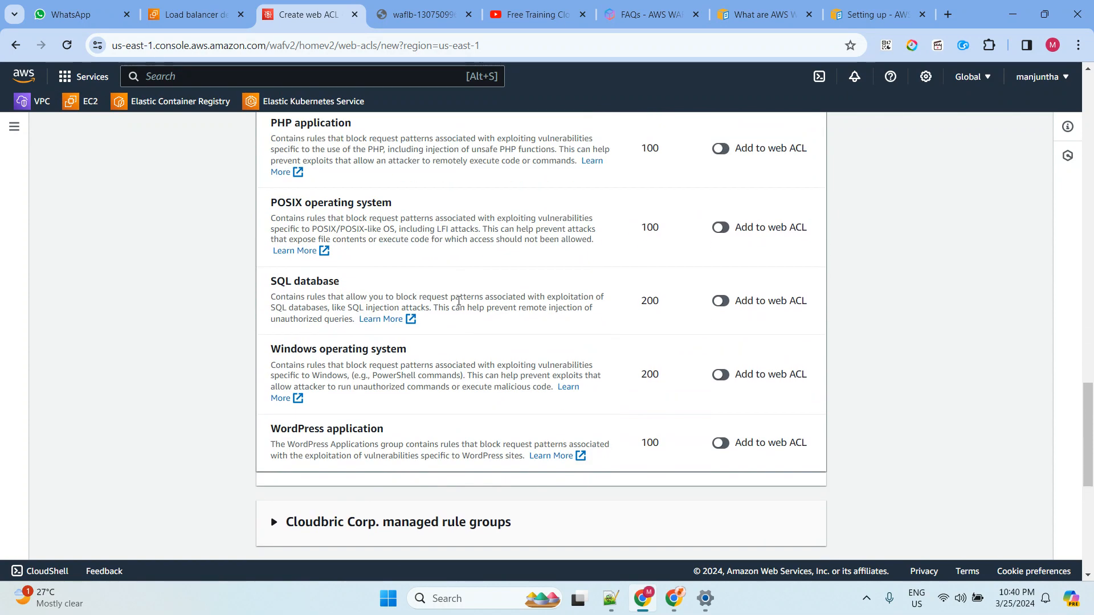
pyautogui.scroll(1, 461, 305)
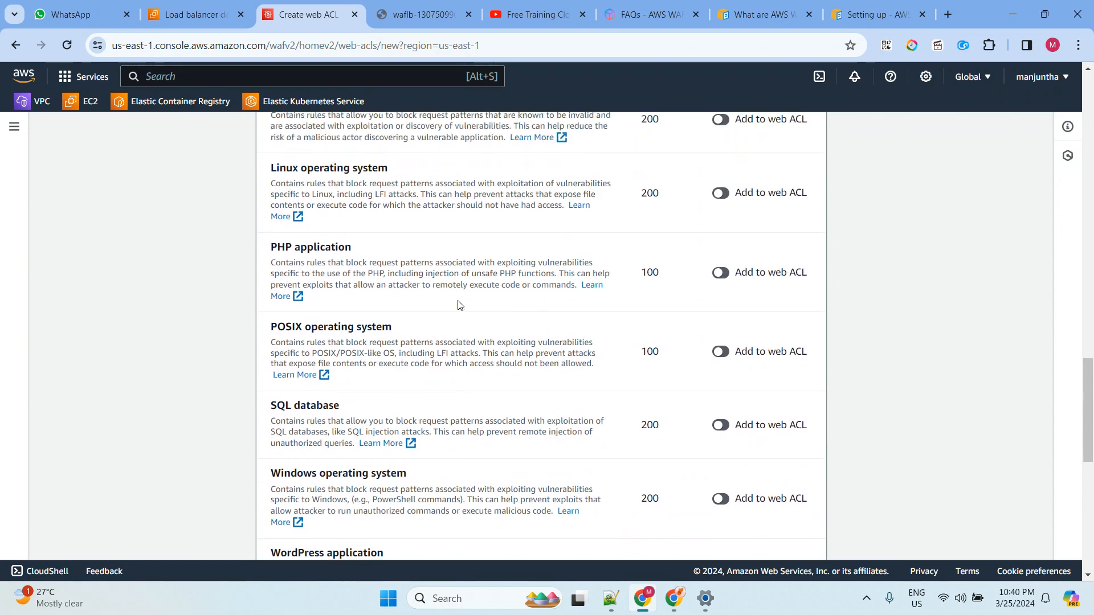
pyautogui.click(722, 427)
pyautogui.scroll(-8, 876, 341)
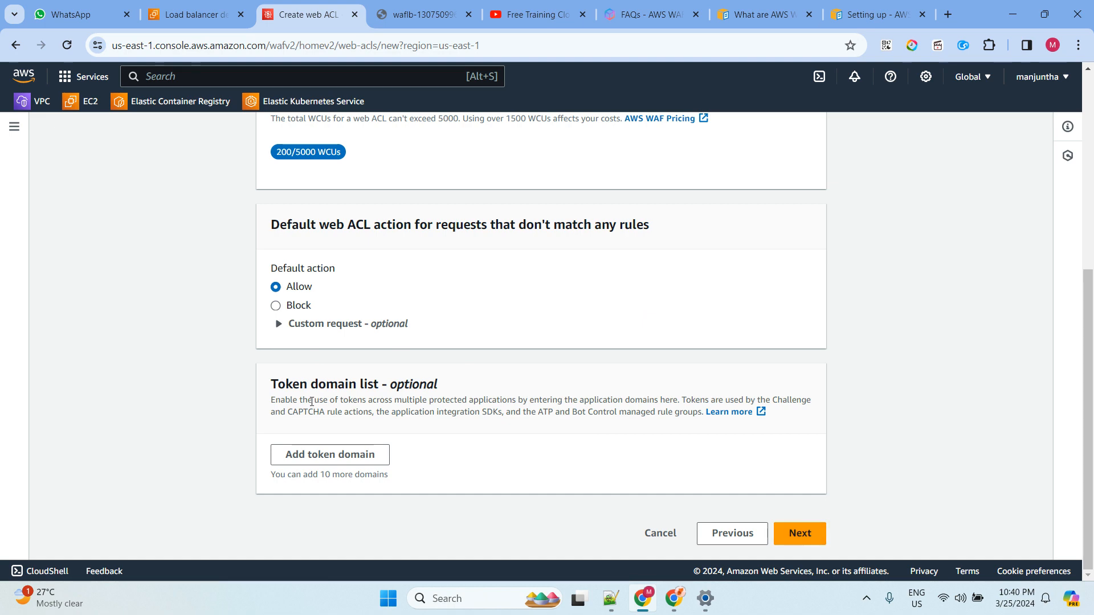
# Start a custom rule of the web ACL in the rule builder and name it waf.
pyautogui.scroll(4, 474, 353)
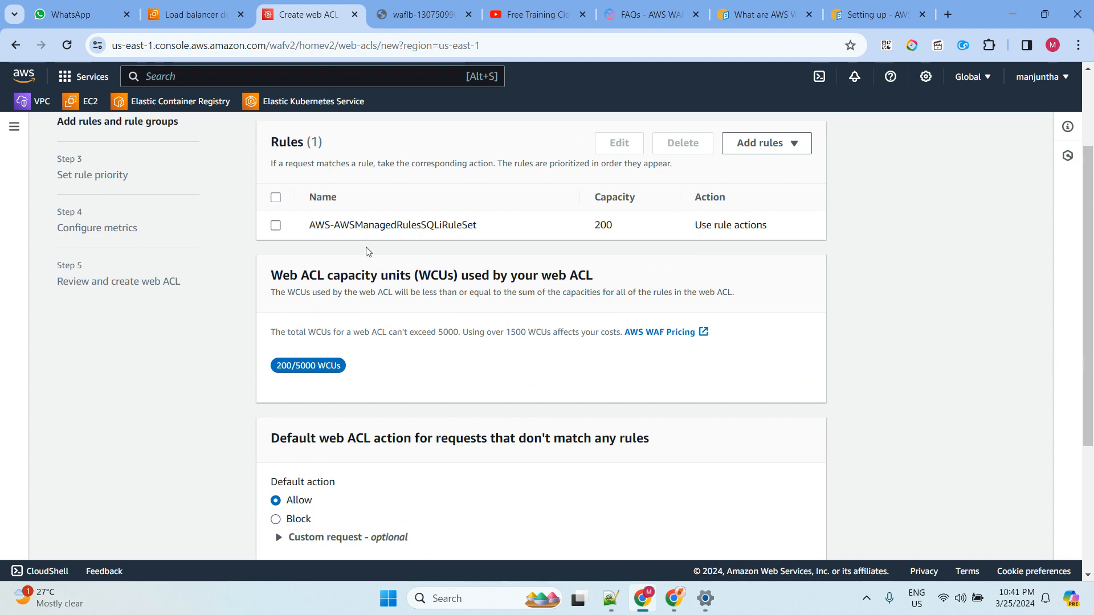
pyautogui.scroll(-4, 655, 334)
pyautogui.scroll(4, 661, 367)
pyautogui.click(762, 143)
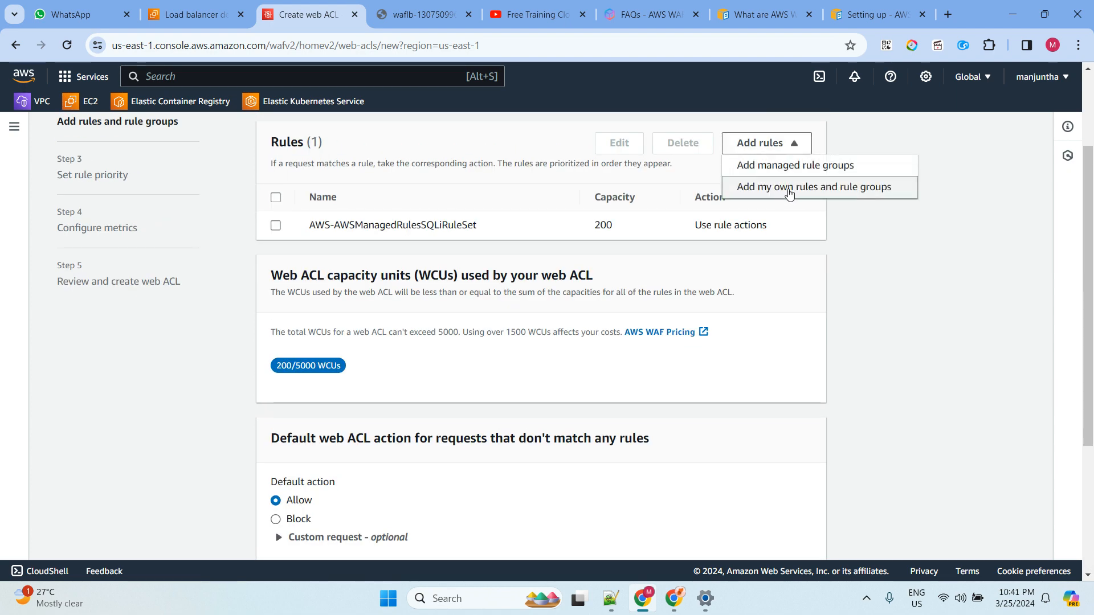
pyautogui.click(823, 188)
pyautogui.scroll(-2, 567, 261)
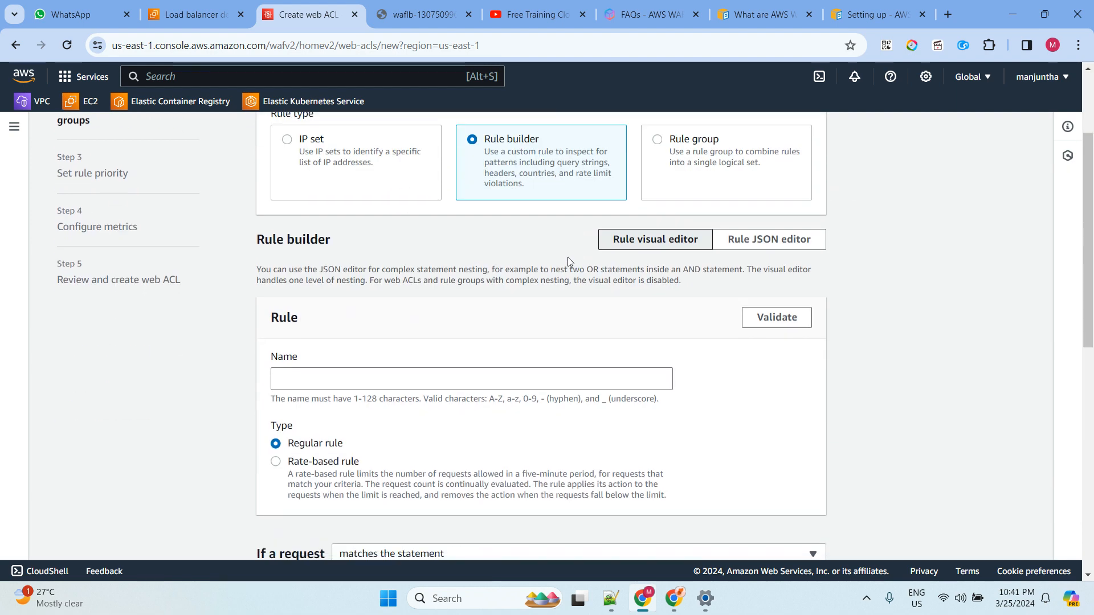
pyautogui.click(344, 381)
pyautogui.write('wa')
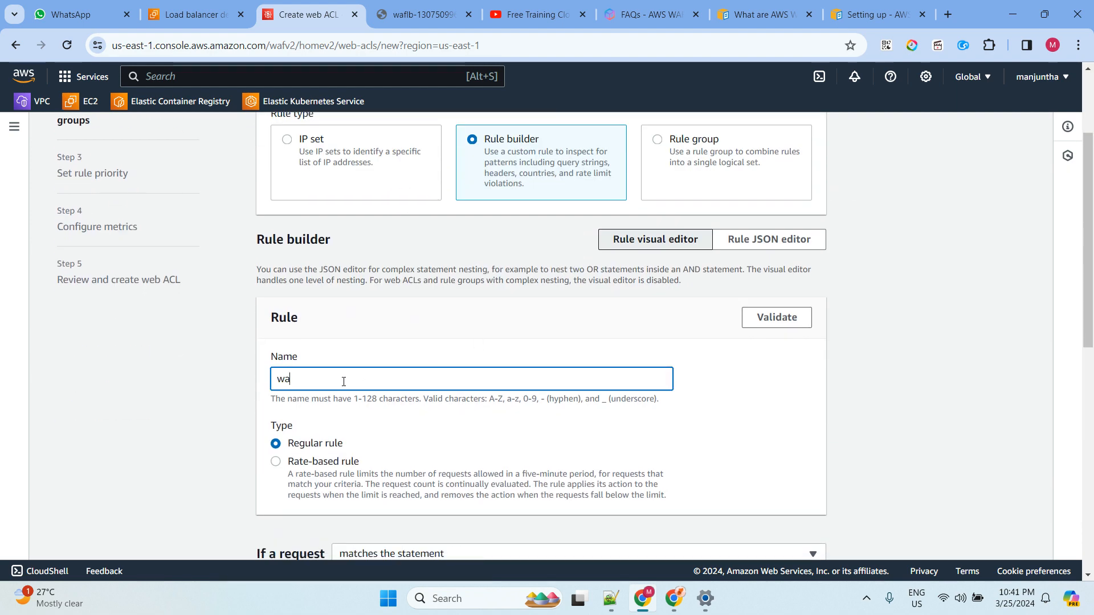
pyautogui.write('f')
# Set the custom rule's statement to inspect the query string.
pyautogui.scroll(-4, 430, 334)
pyautogui.scroll(-1, 469, 347)
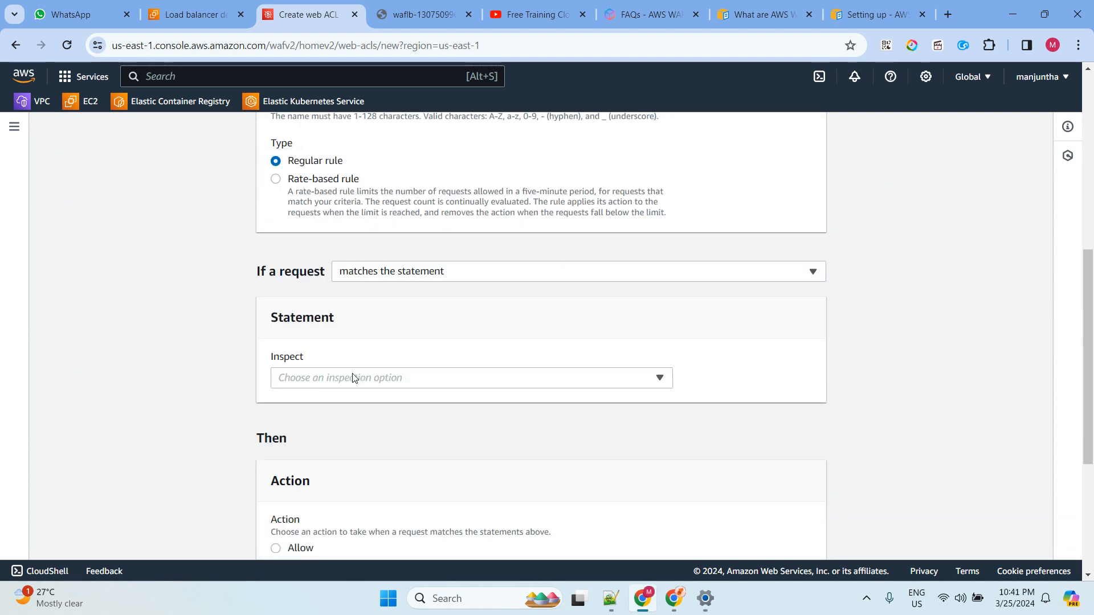
pyautogui.scroll(-1, 353, 377)
pyautogui.click(342, 311)
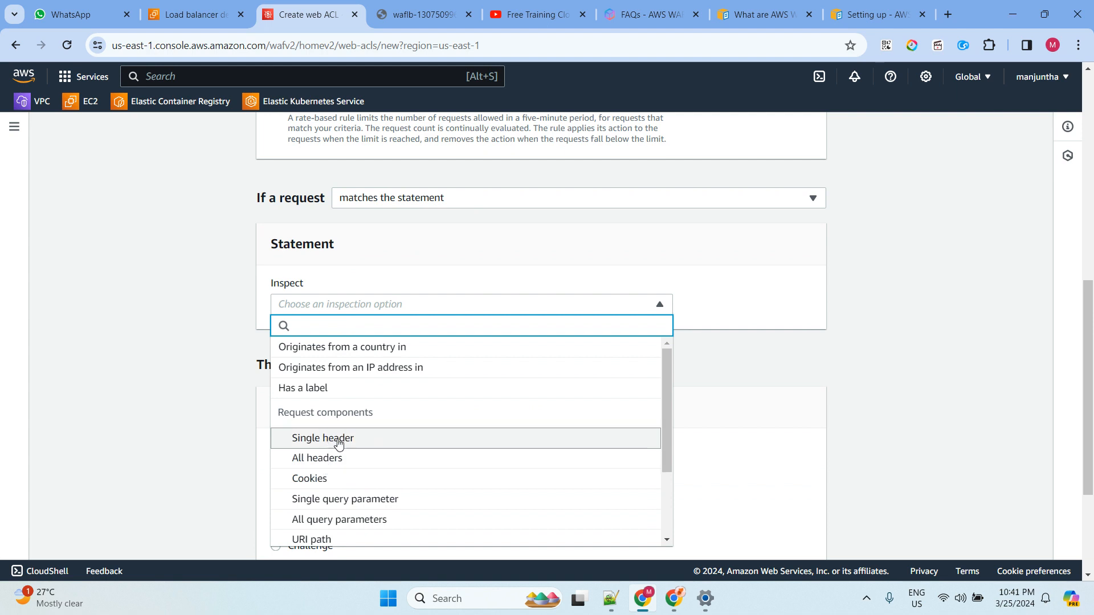
pyautogui.scroll(-3, 367, 454)
pyautogui.click(320, 455)
pyautogui.scroll(-2, 211, 285)
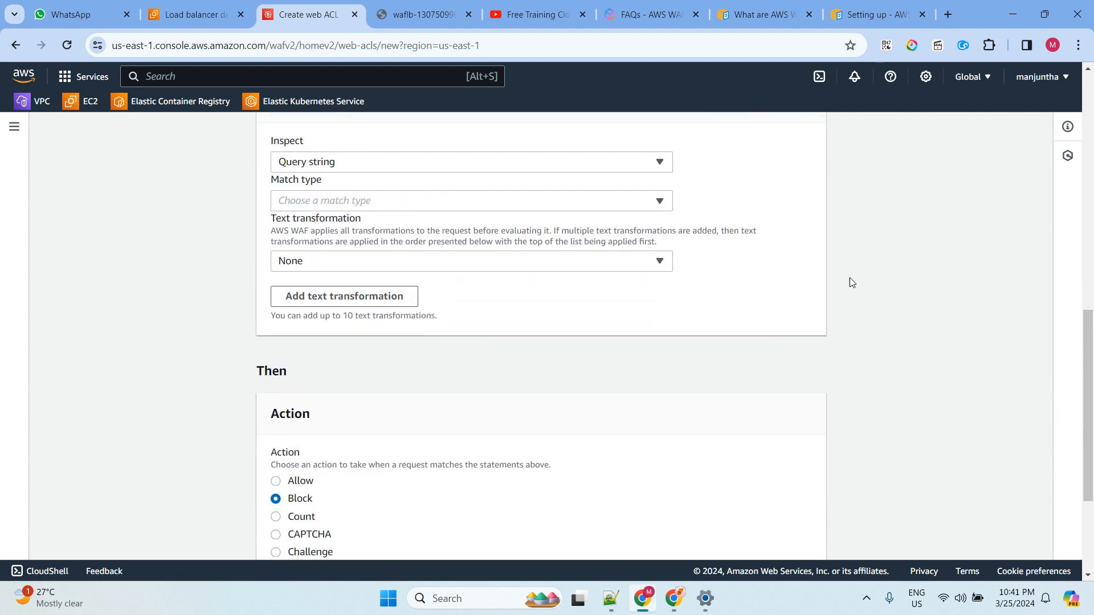
# Set the match type of the query string statement to Contains string.
pyautogui.click(318, 206)
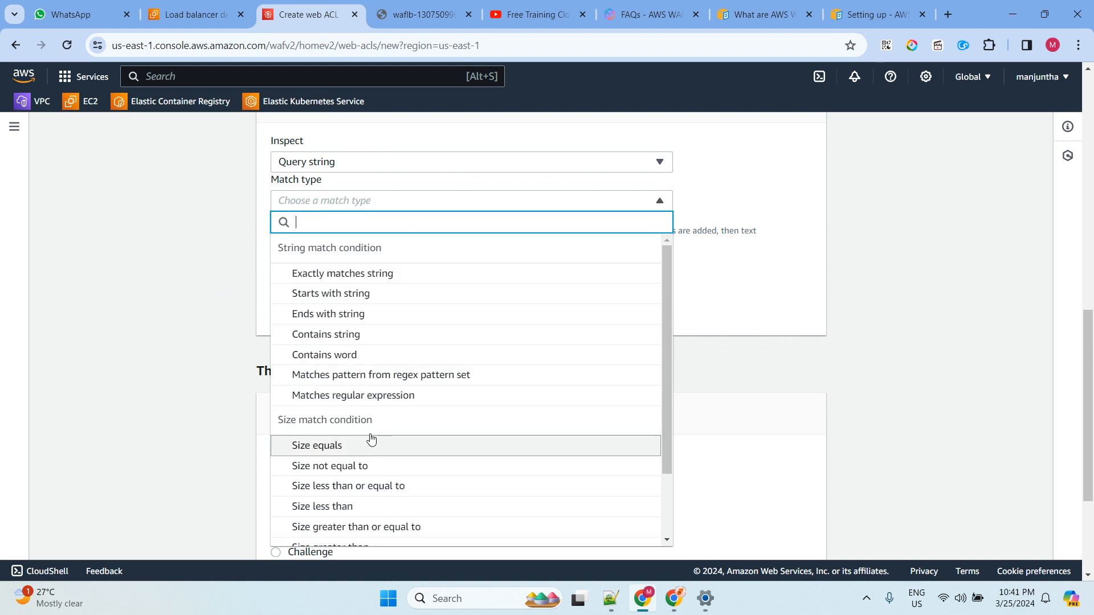
pyautogui.scroll(-2, 392, 358)
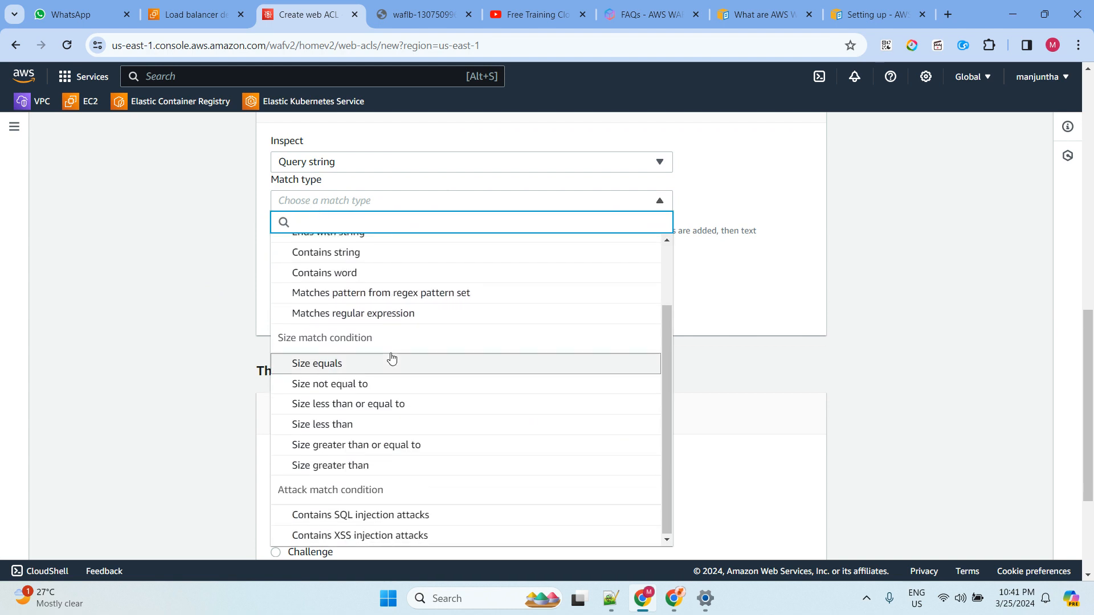
pyautogui.scroll(2, 368, 358)
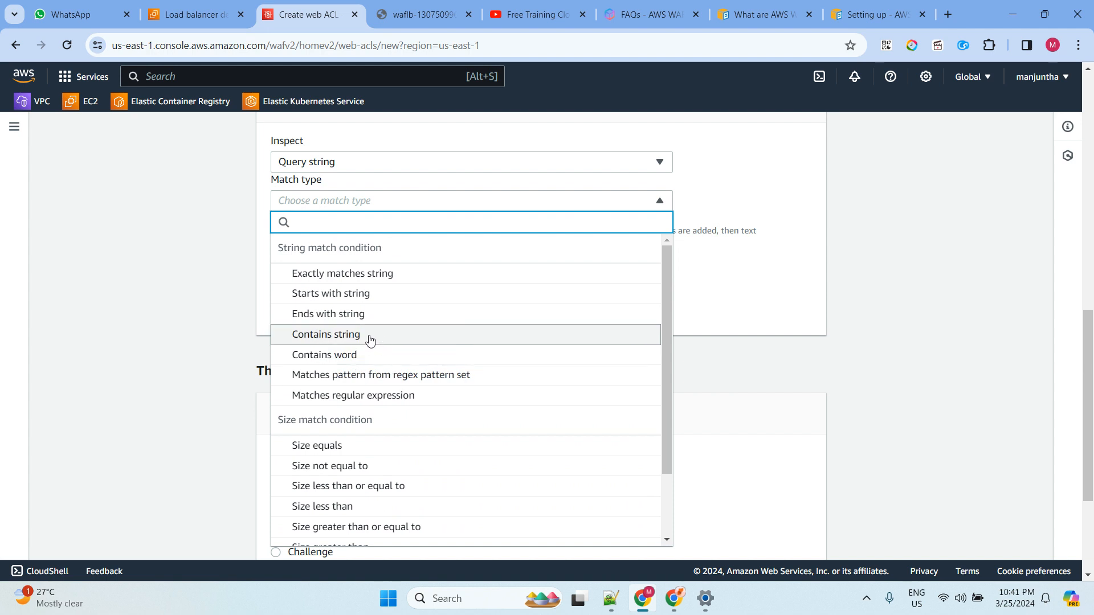
pyautogui.click(375, 341)
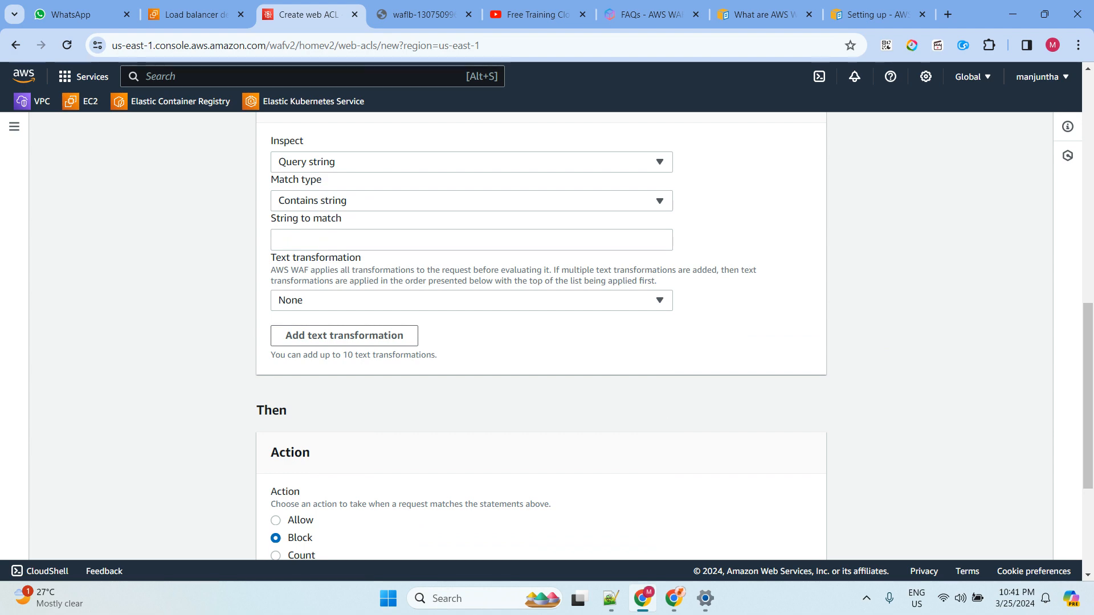
# Set the custom rule's action to Allow and enter admin as the string to match.
pyautogui.scroll(-3, 381, 271)
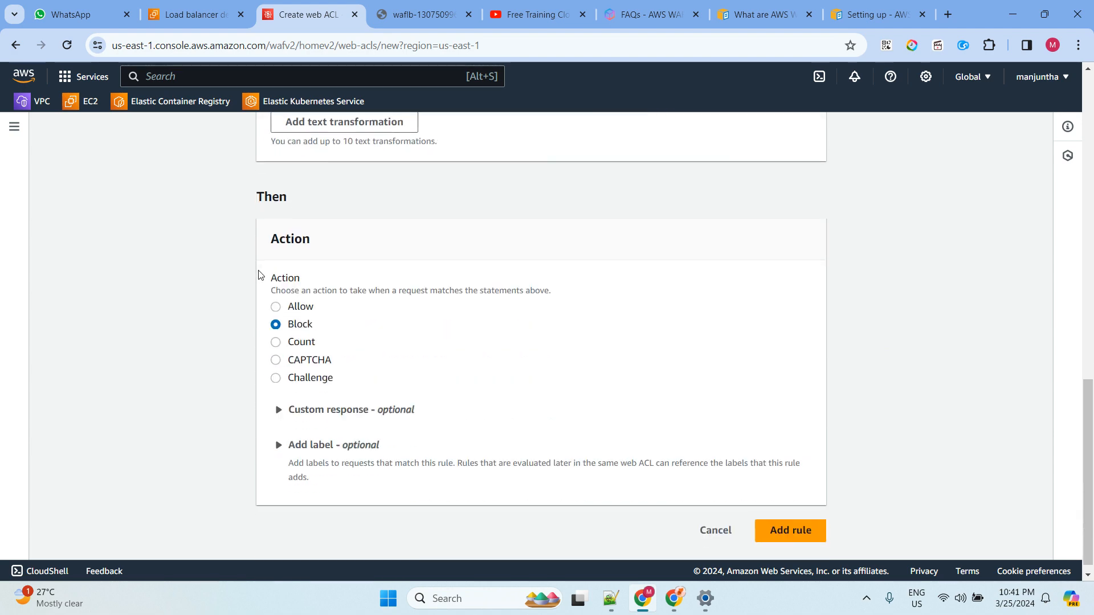
pyautogui.scroll(2, 341, 297)
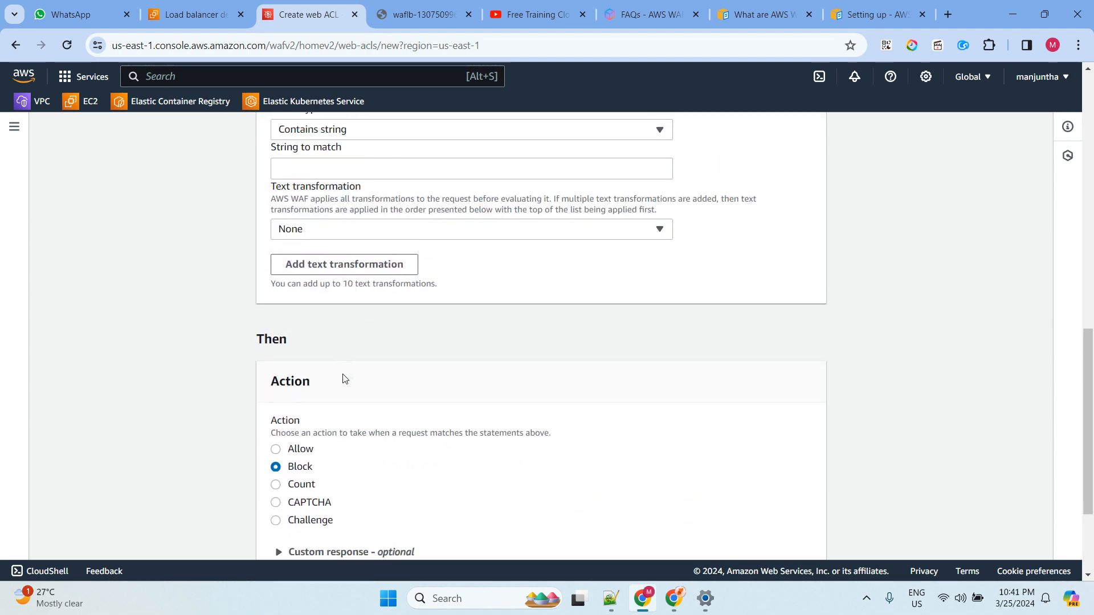
pyautogui.click(289, 449)
pyautogui.scroll(2, 353, 359)
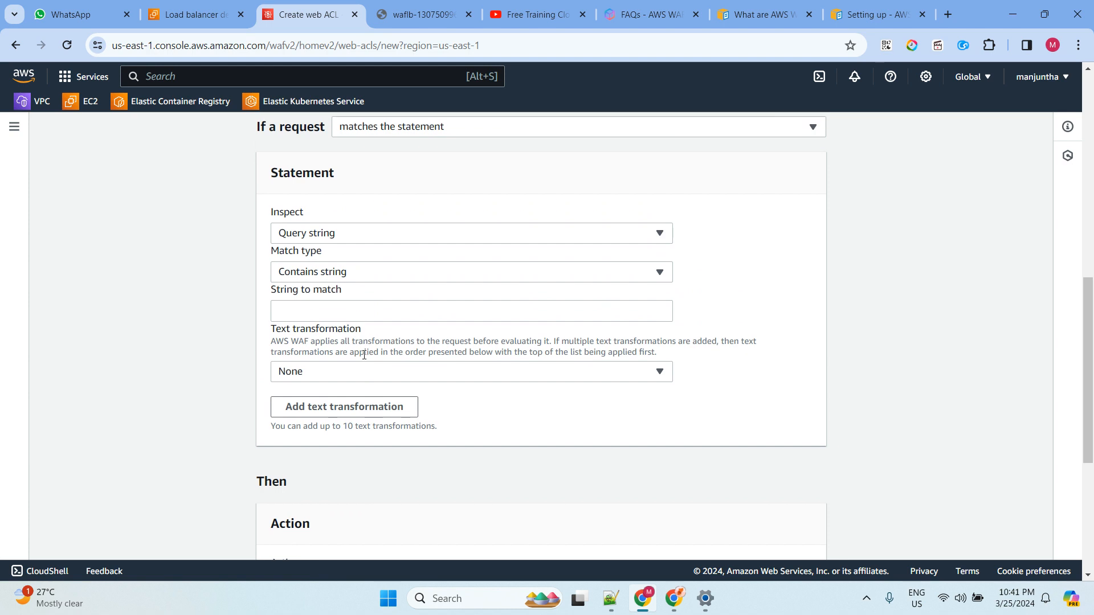
pyautogui.click(309, 311)
pyautogui.write('adm')
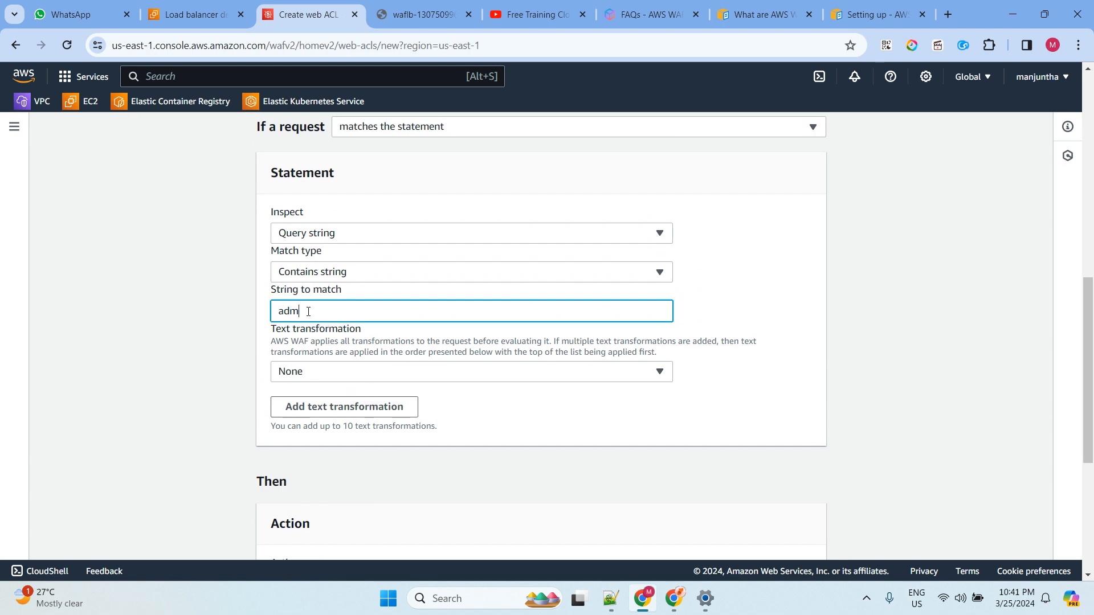
pyautogui.write('in')
# Reload the waflb page with the query string ?admin=123456, and return to the custom rule to review its match string and action.
pyautogui.click(399, 14)
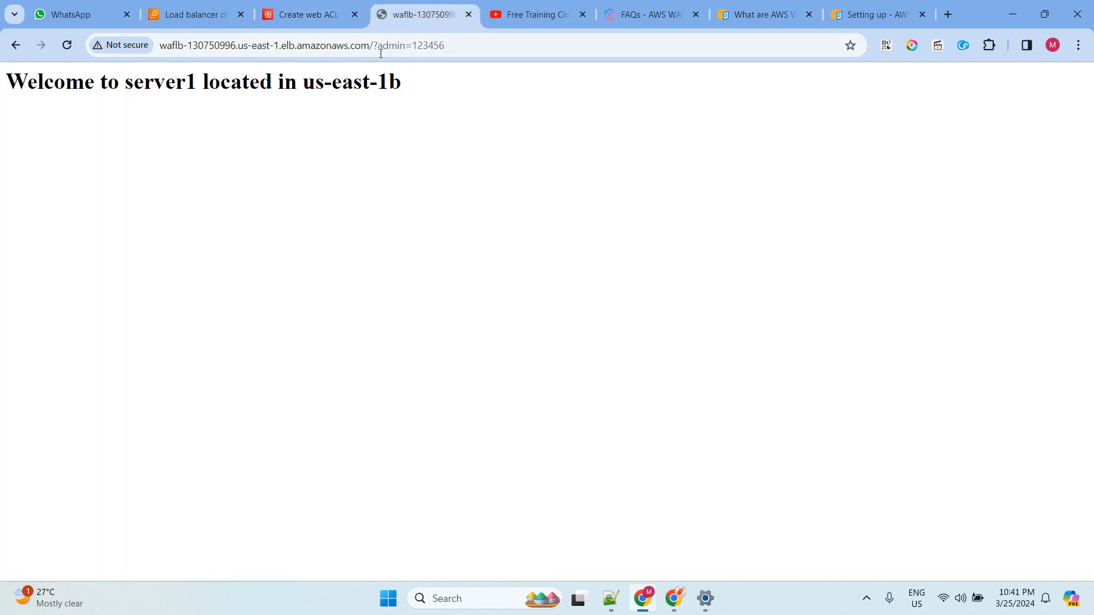
pyautogui.click(67, 45)
pyautogui.click(310, 16)
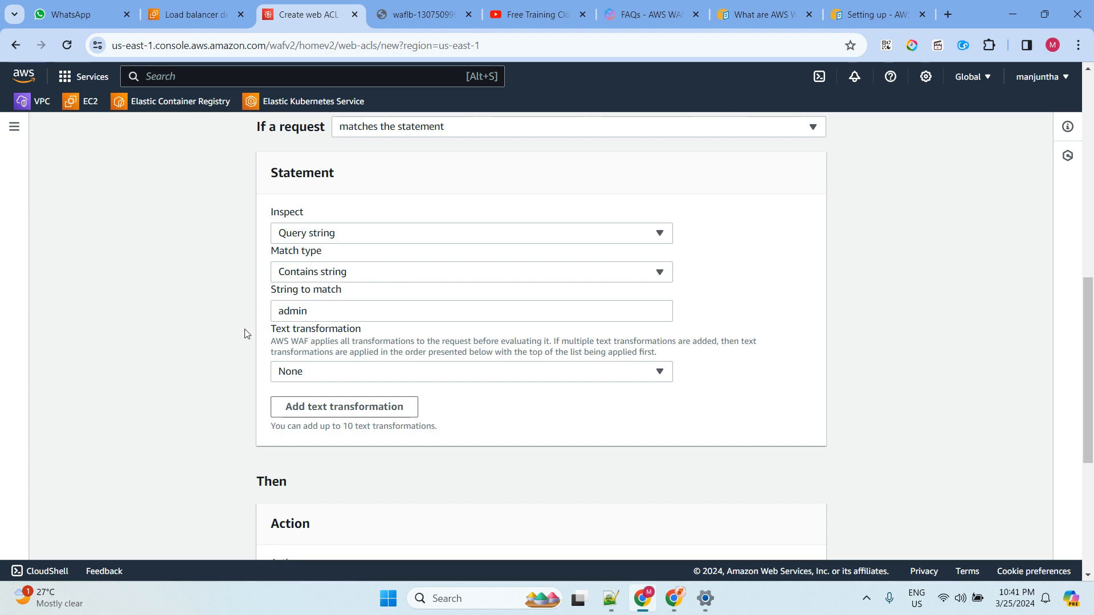
pyautogui.click(283, 312)
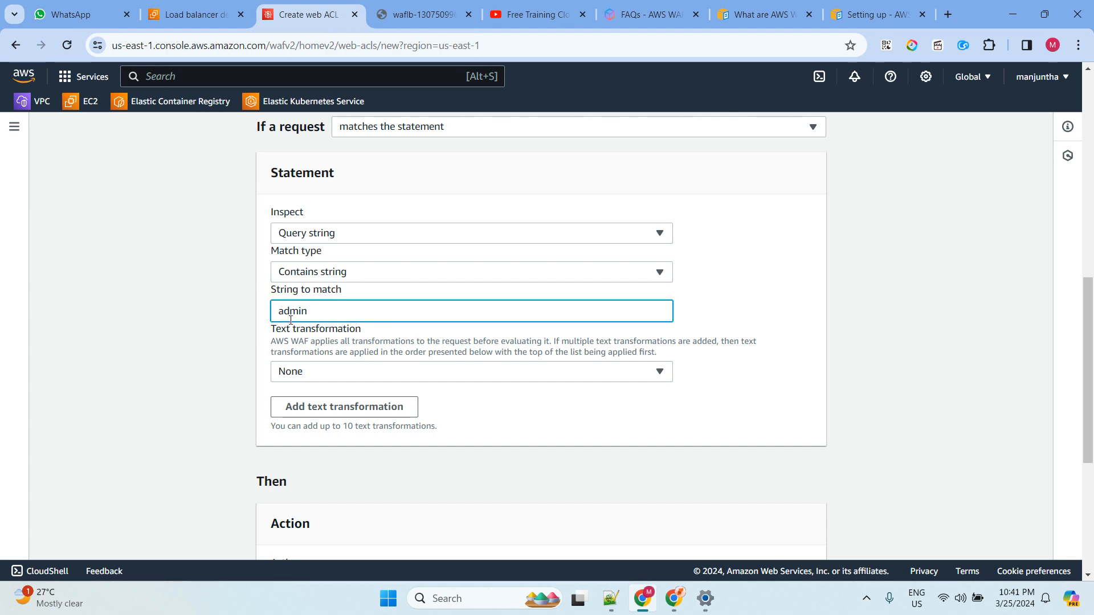
pyautogui.scroll(-5, 361, 334)
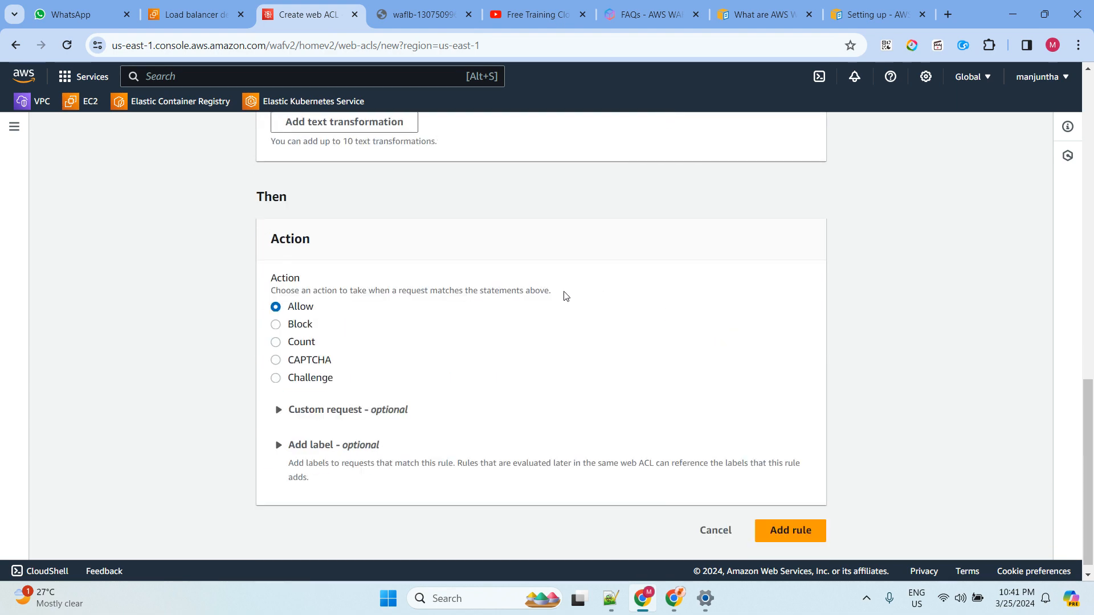
# Set the custom rule's action to Block and add the rule to the web ACL.
pyautogui.click(298, 327)
pyautogui.scroll(-1, 626, 317)
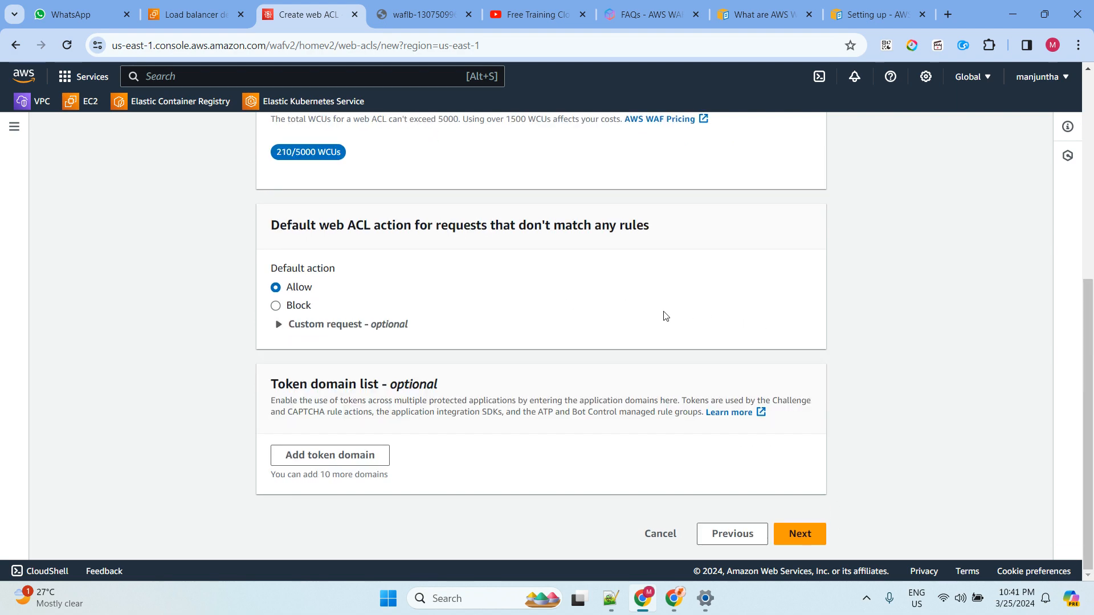
pyautogui.scroll(7, 510, 391)
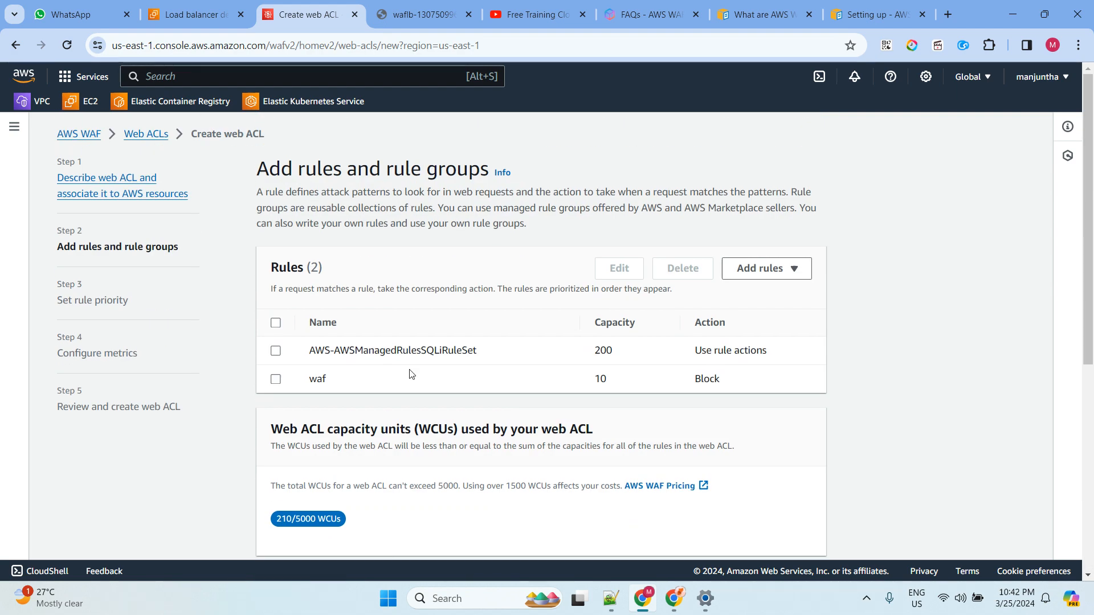
# Select both rules, keep Allow as the default web ACL action, and continue past rule priority to the metrics settings.
pyautogui.click(276, 323)
pyautogui.scroll(-6, 735, 363)
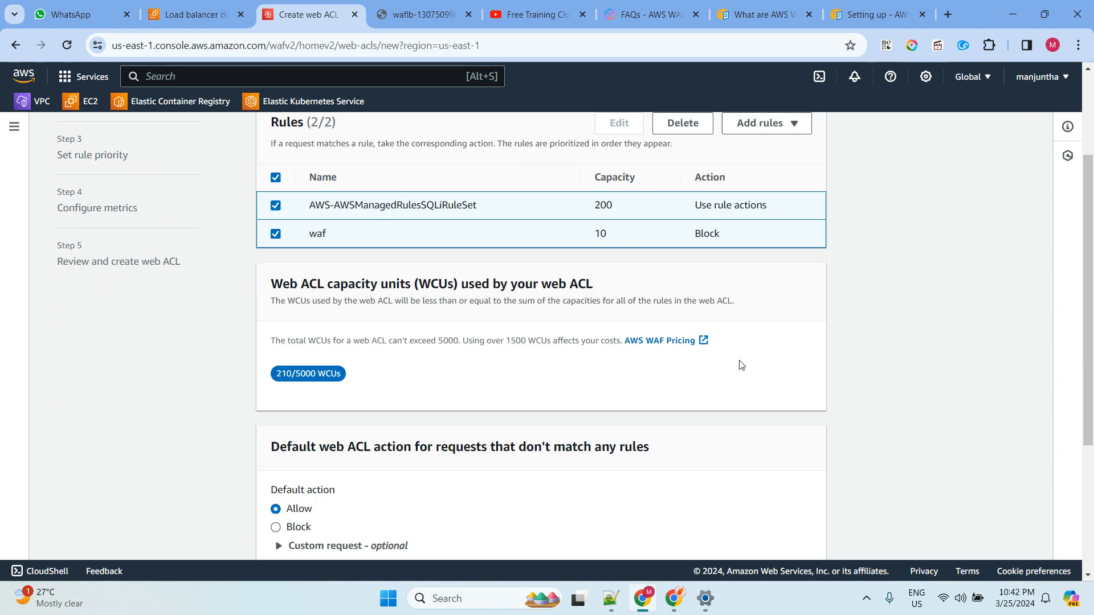
pyautogui.scroll(2, 713, 362)
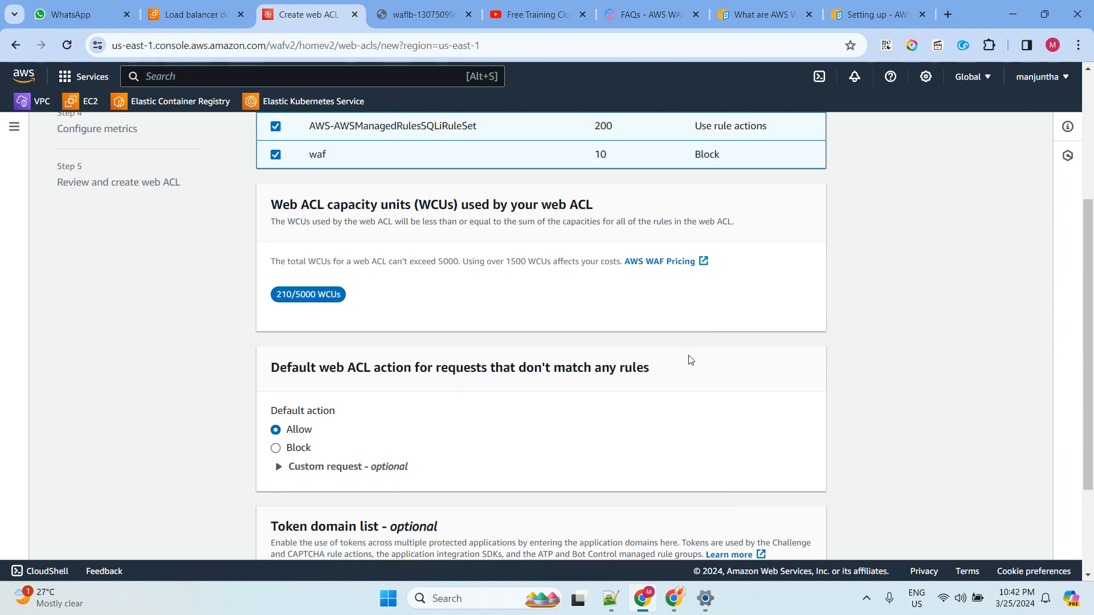
pyautogui.scroll(-3, 730, 313)
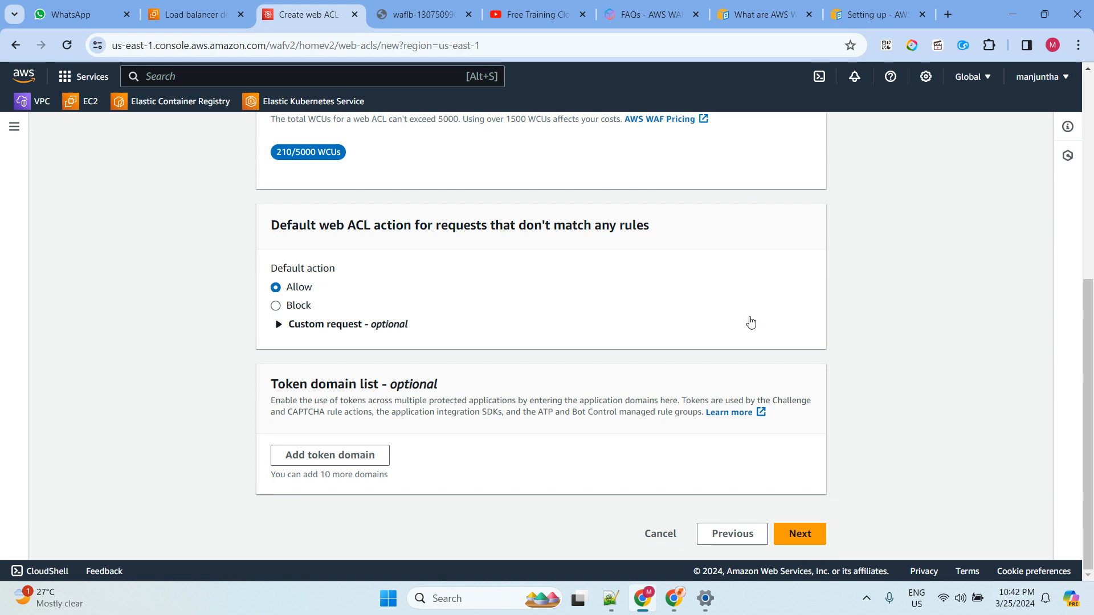
pyautogui.click(801, 534)
pyautogui.click(800, 368)
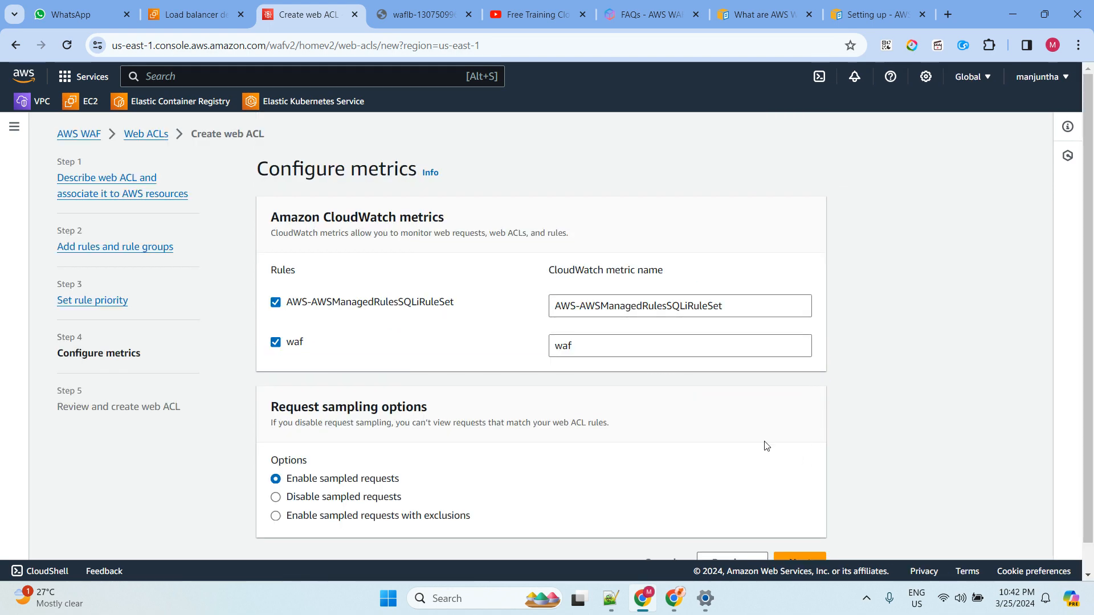
# Accept the CloudWatch metrics and enabled request sampling, and create the web ACL.
pyautogui.scroll(-1, 733, 419)
pyautogui.click(829, 533)
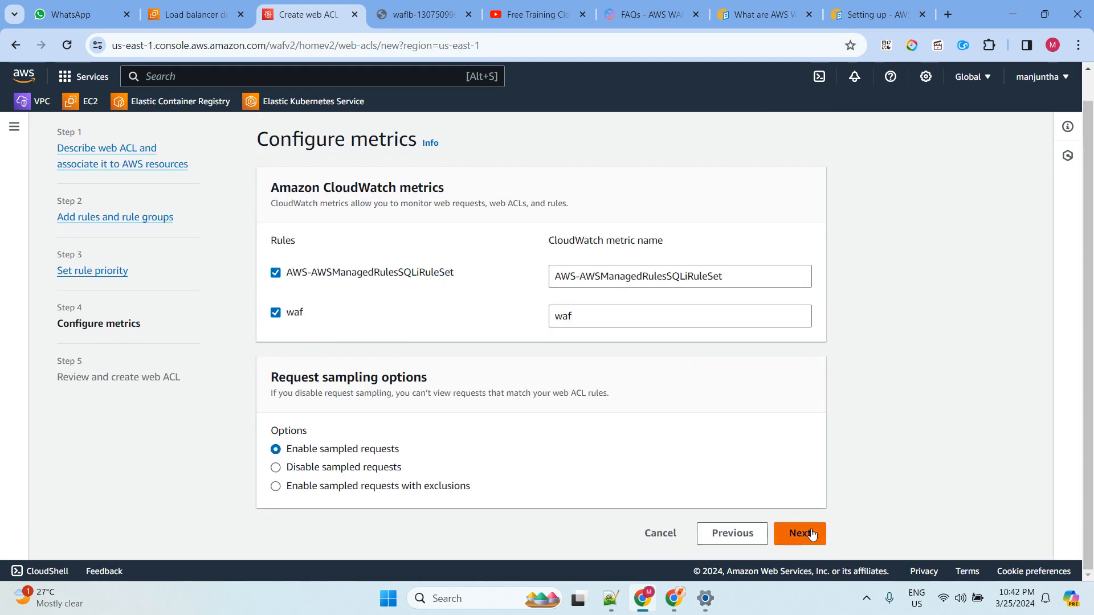
pyautogui.scroll(-15, 918, 365)
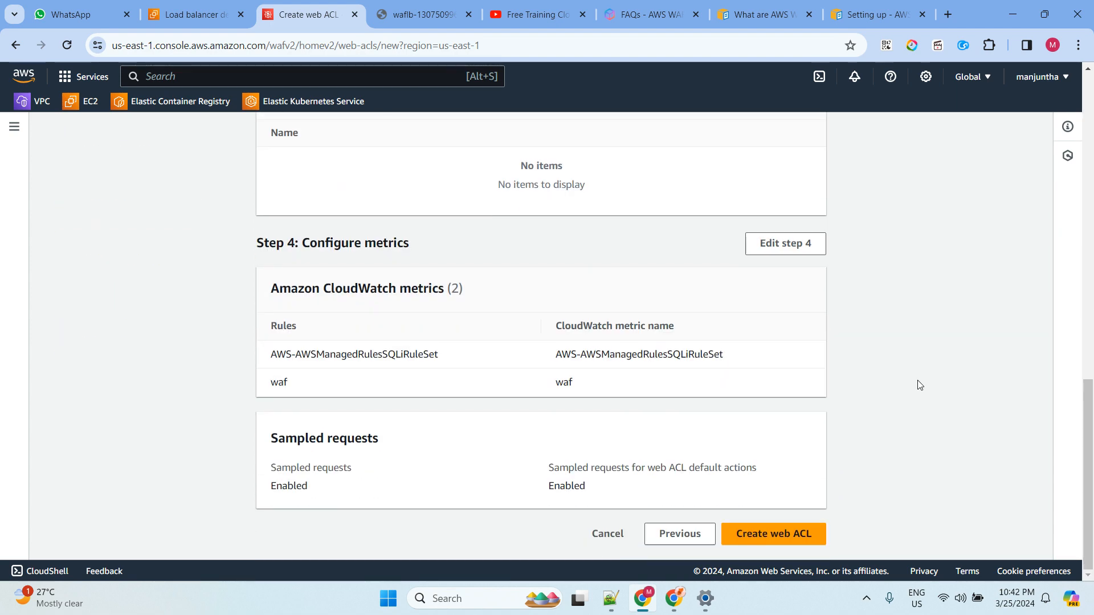
pyautogui.click(777, 536)
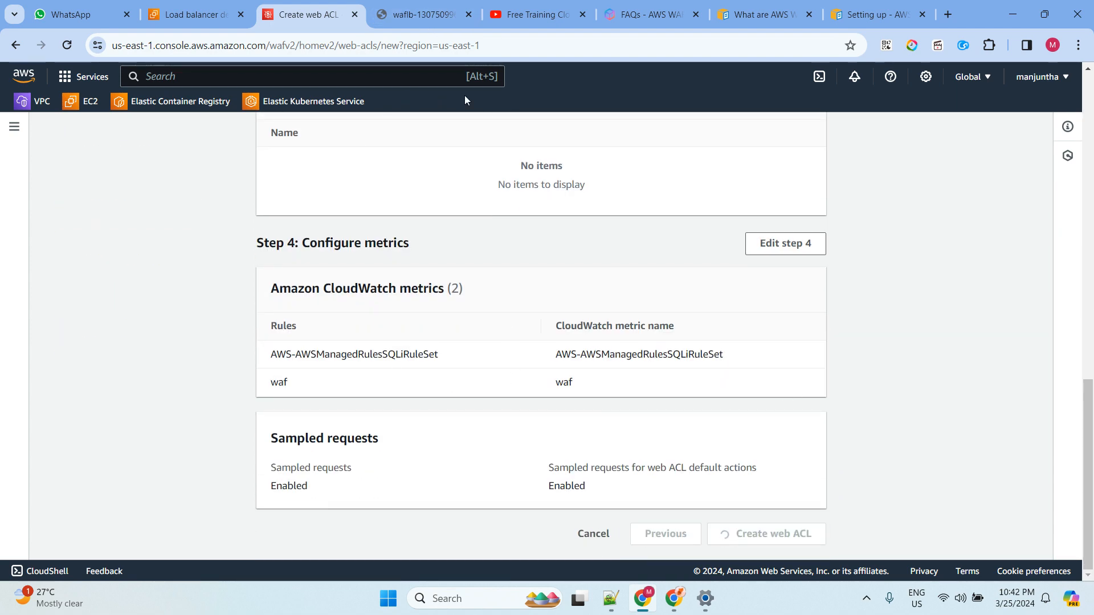
pyautogui.click(411, 16)
pyautogui.click(66, 46)
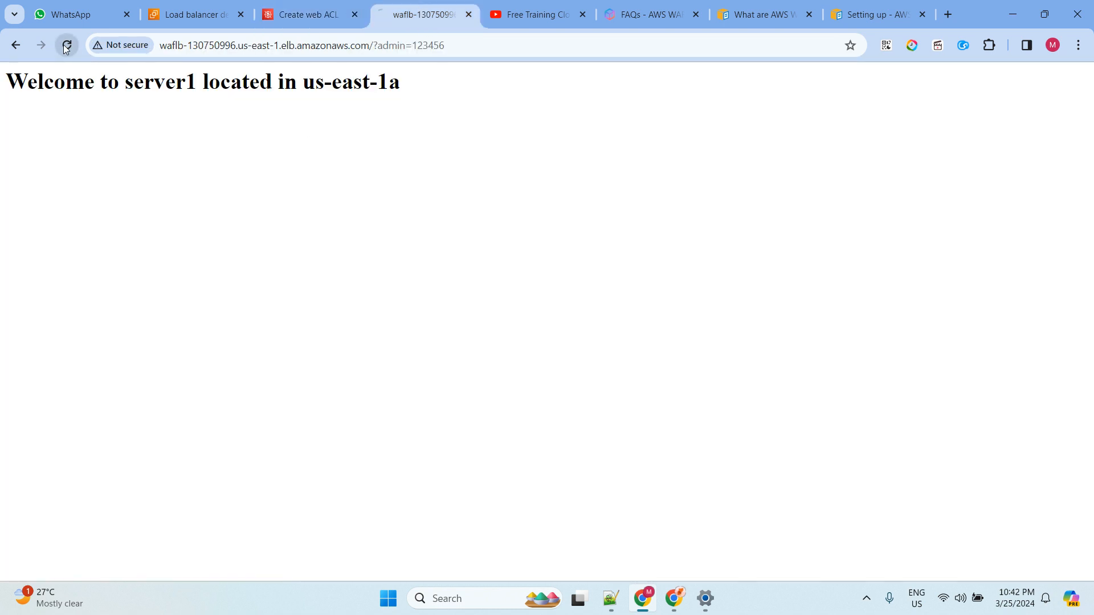
pyautogui.click(66, 46)
pyautogui.click(66, 45)
pyautogui.click(66, 46)
pyautogui.click(67, 46)
pyautogui.click(67, 46)
pyautogui.click(66, 46)
pyautogui.click(67, 45)
pyautogui.click(308, 14)
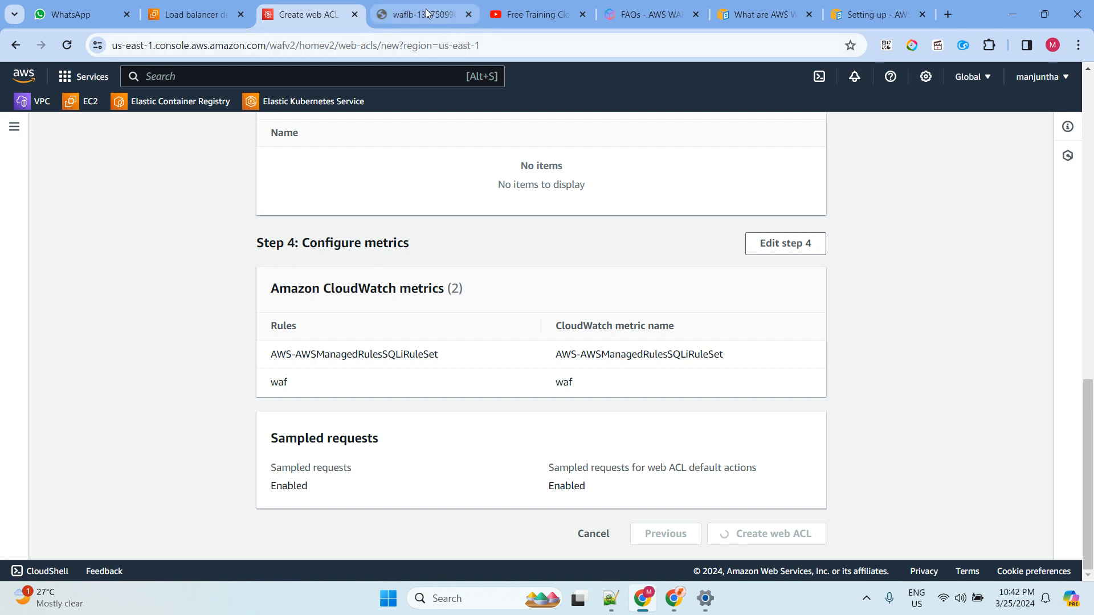
pyautogui.click(402, 14)
pyautogui.click(67, 47)
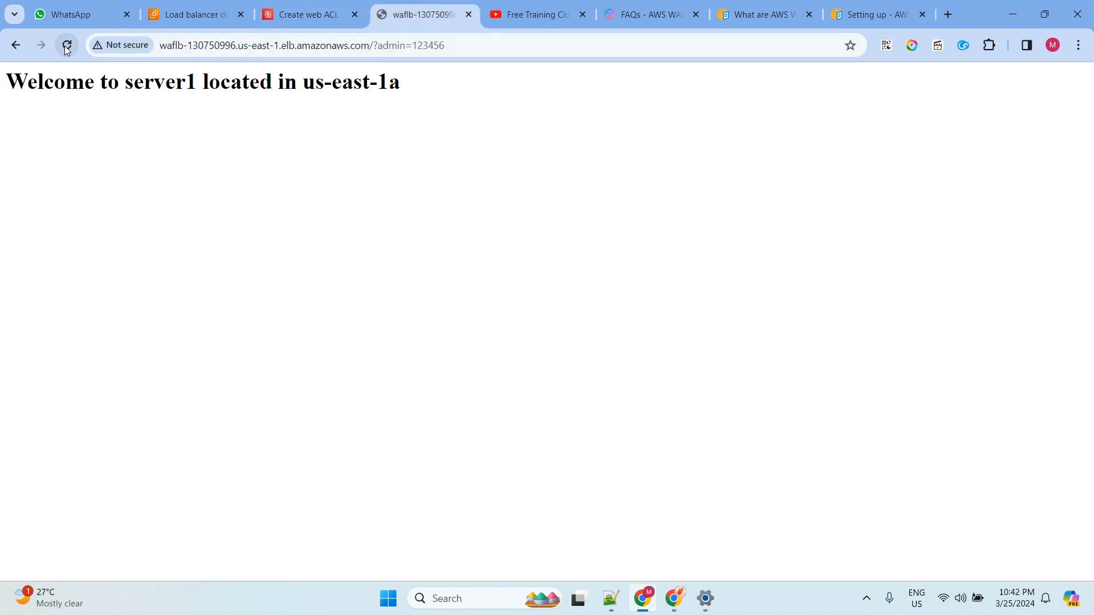
pyautogui.click(66, 48)
pyautogui.click(67, 48)
pyautogui.click(67, 48)
pyautogui.click(322, 13)
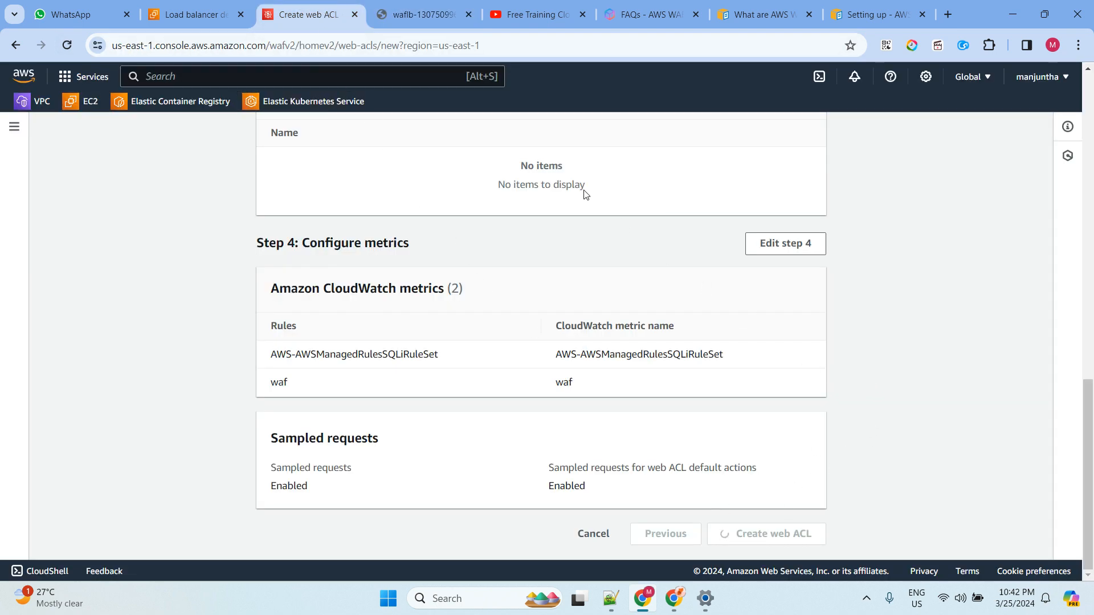
pyautogui.click(404, 15)
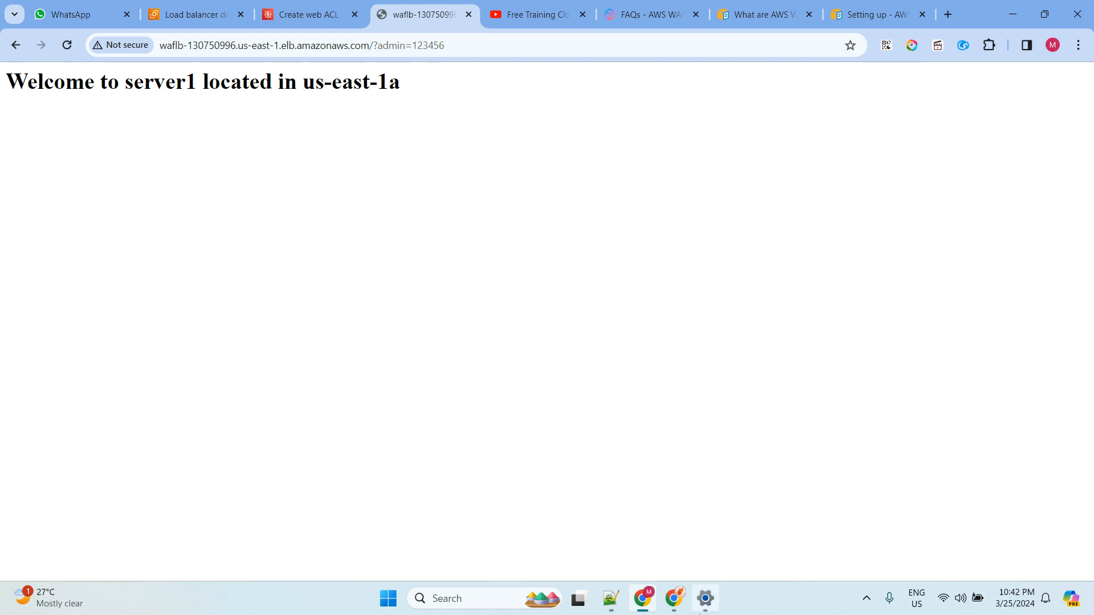
# Switch to Notepad++, copy the SQL injection example /product?category=gifts'+OR+1=1 —, and open that path on the waflb address in Chrome.
pyautogui.click(611, 598)
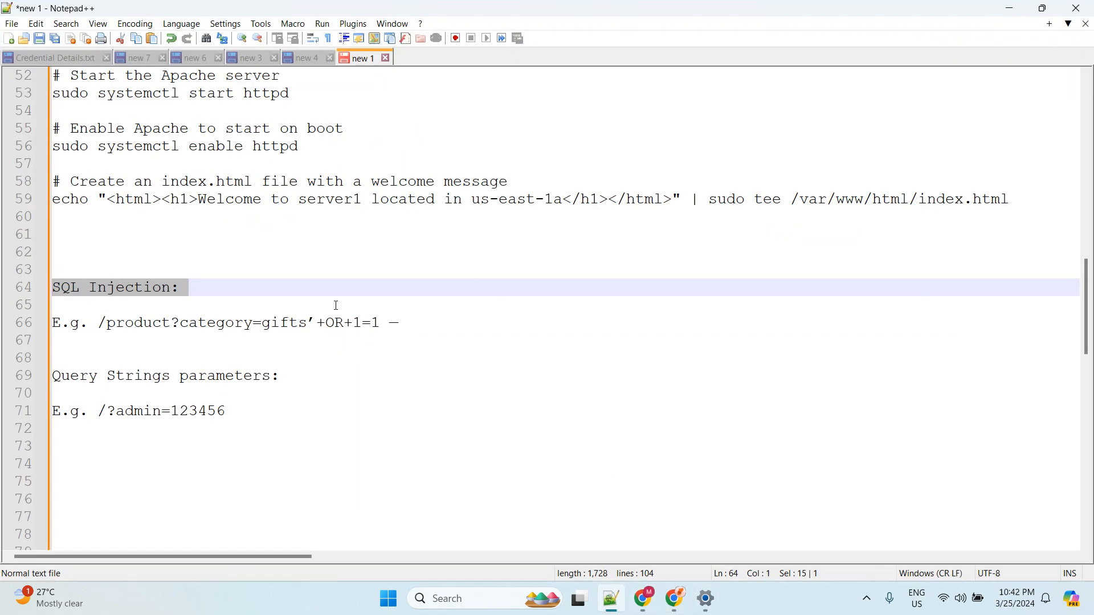
pyautogui.moveTo(101, 323); pyautogui.dragTo(425, 331)
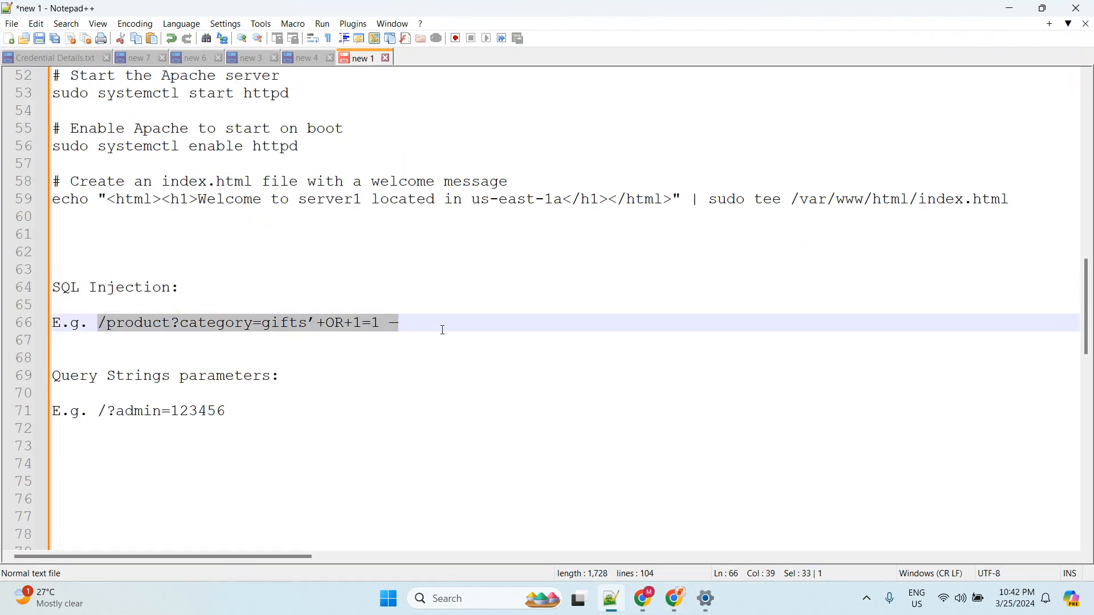
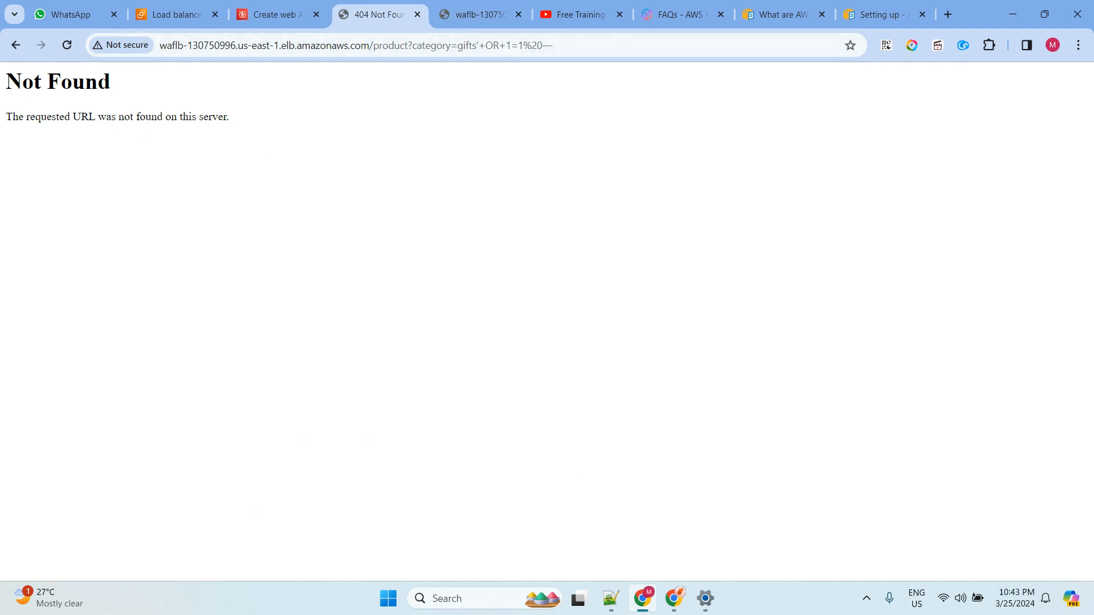
# Check the Web ACLs list for waf and the SQL injection page, and reload the waflb page with ?admin=123456.
pyautogui.click(473, 12)
pyautogui.click(73, 43)
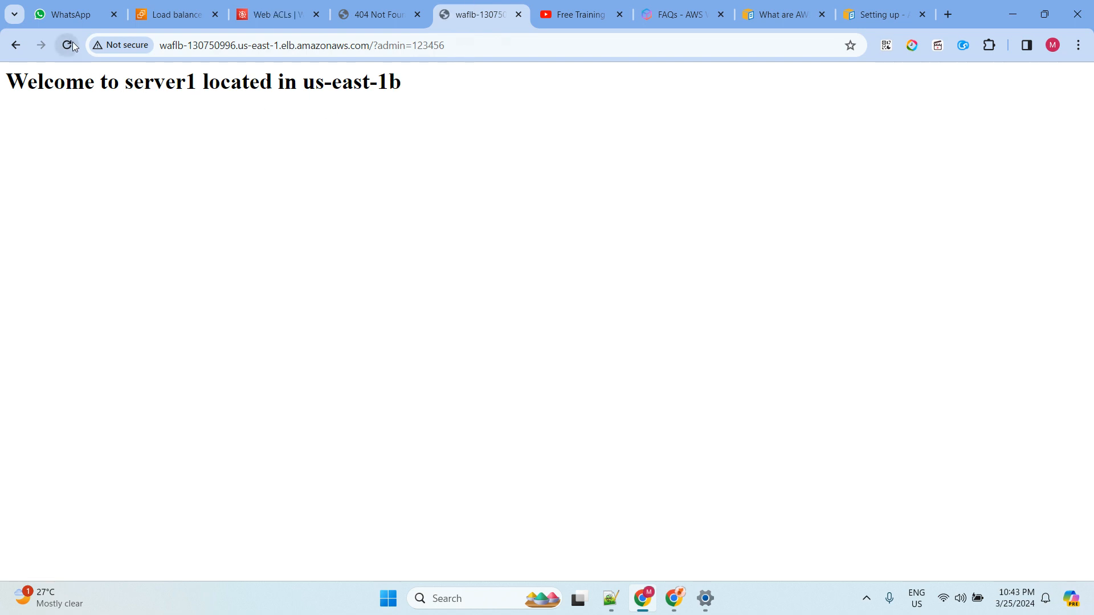
pyautogui.click(271, 15)
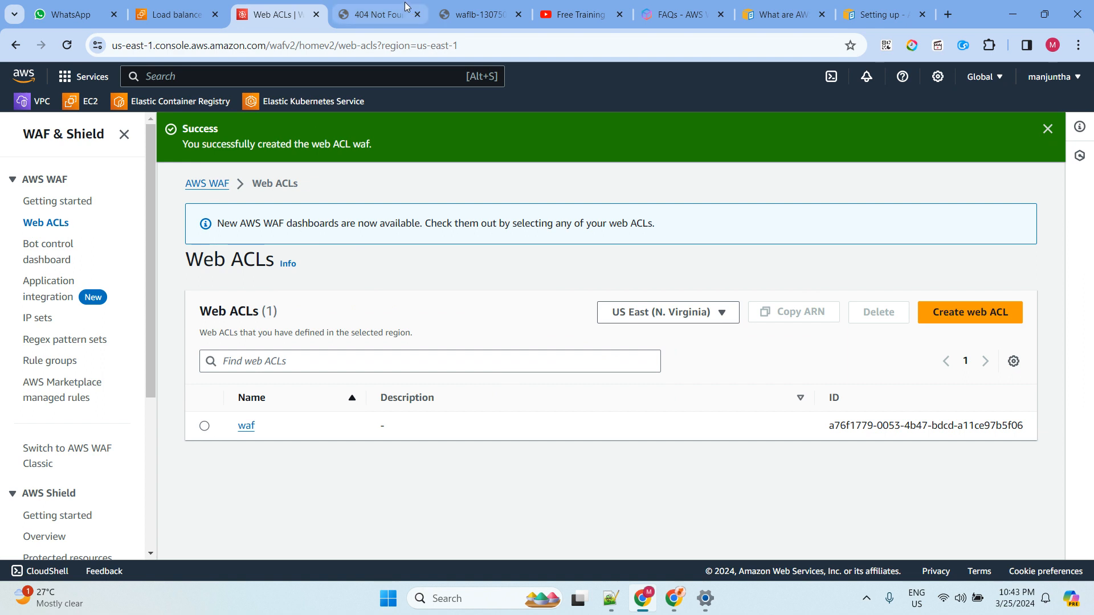
pyautogui.click(378, 14)
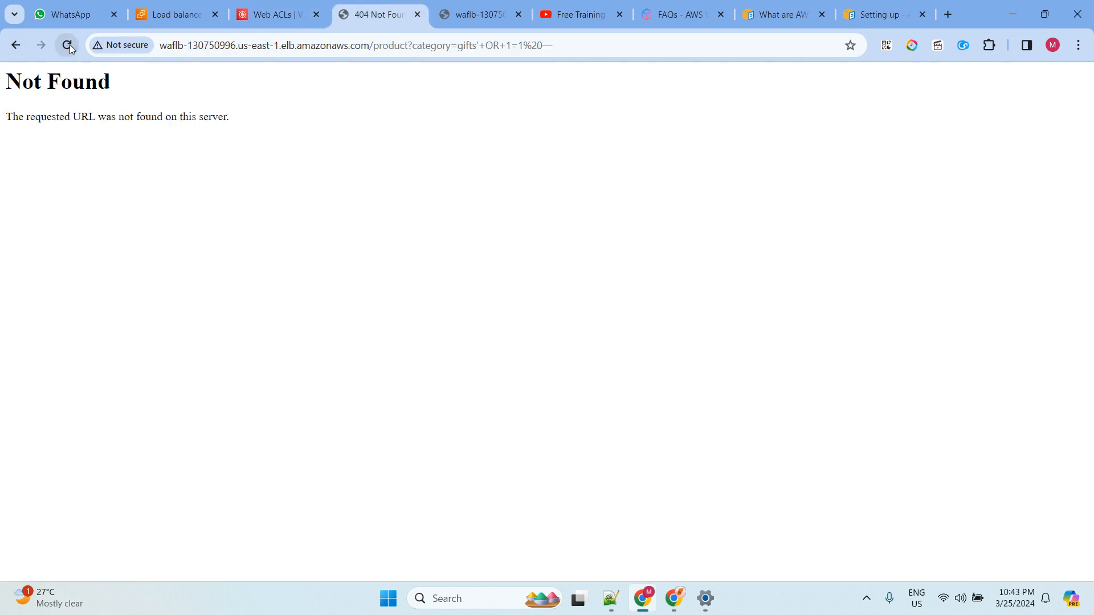
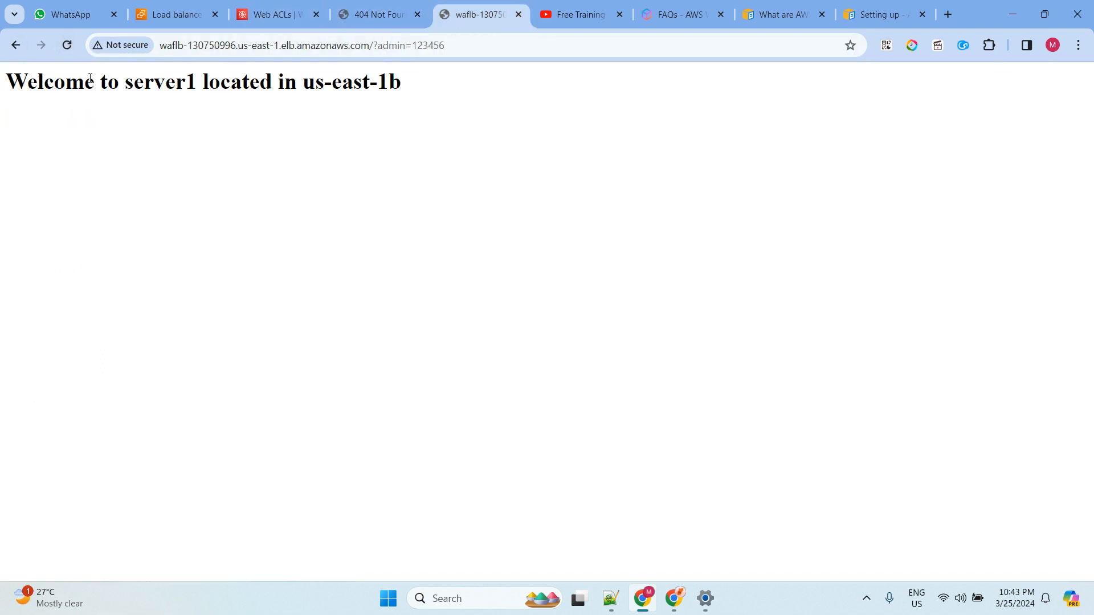
pyautogui.click(73, 48)
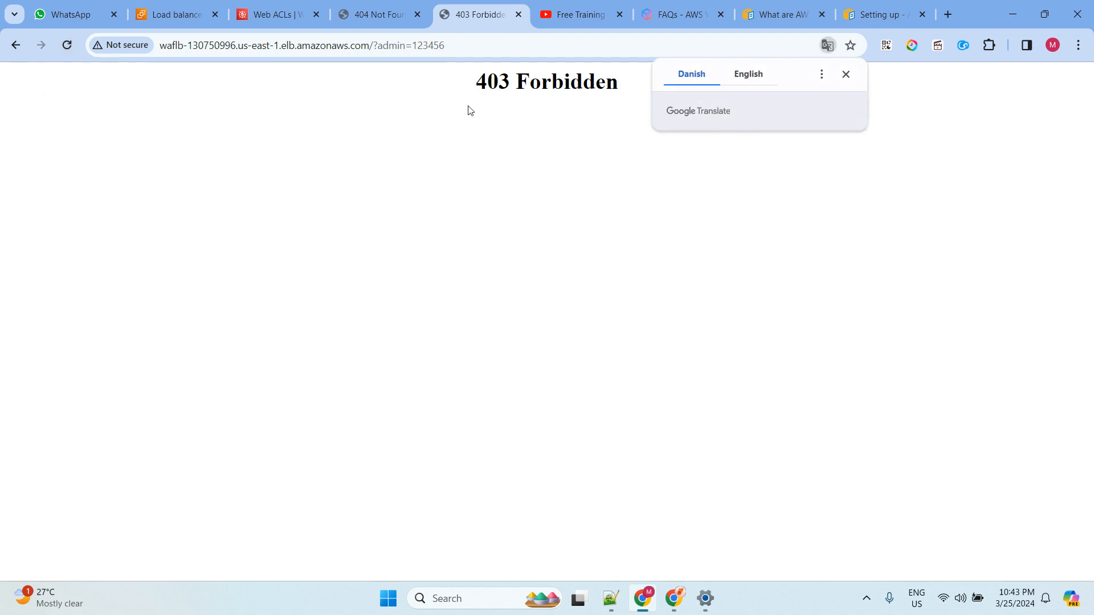
# Reload the SQL injection test page and request only the /product path on the waflb address.
pyautogui.click(399, 17)
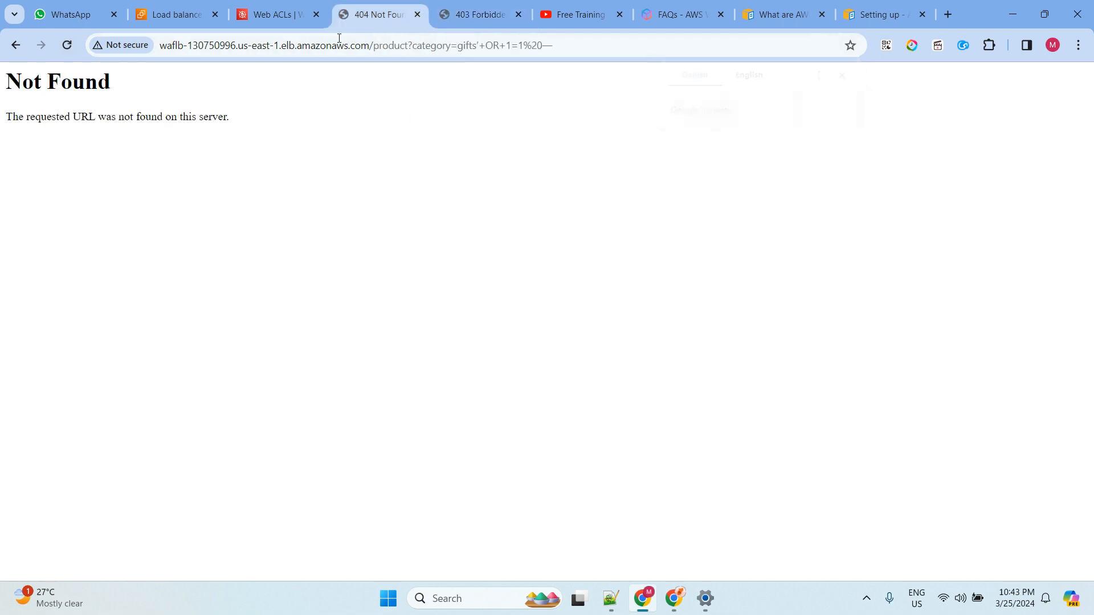
pyautogui.click(66, 45)
pyautogui.click(66, 45)
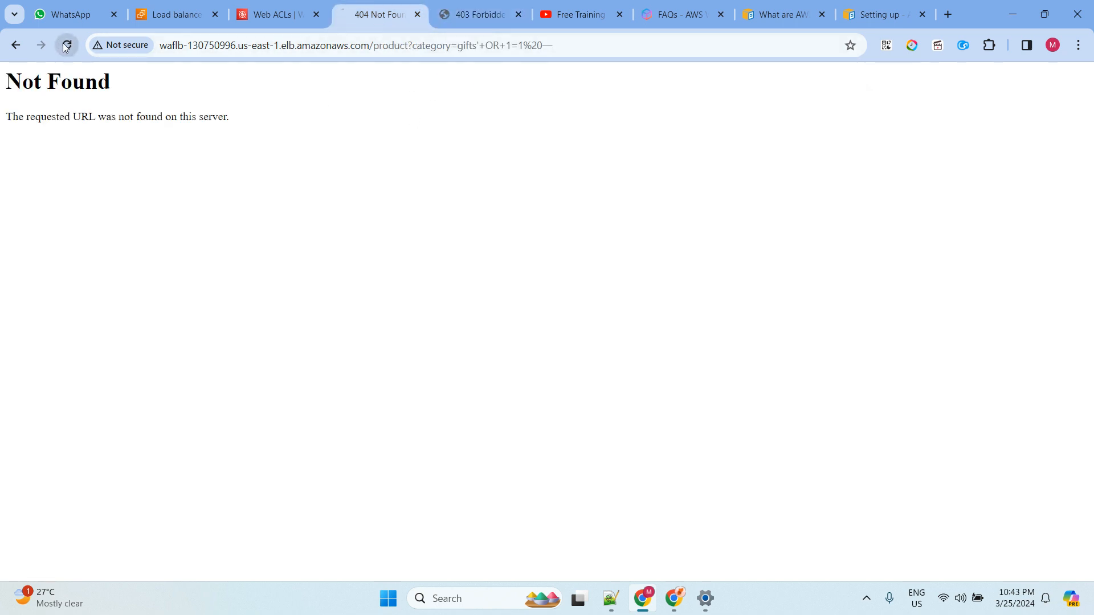
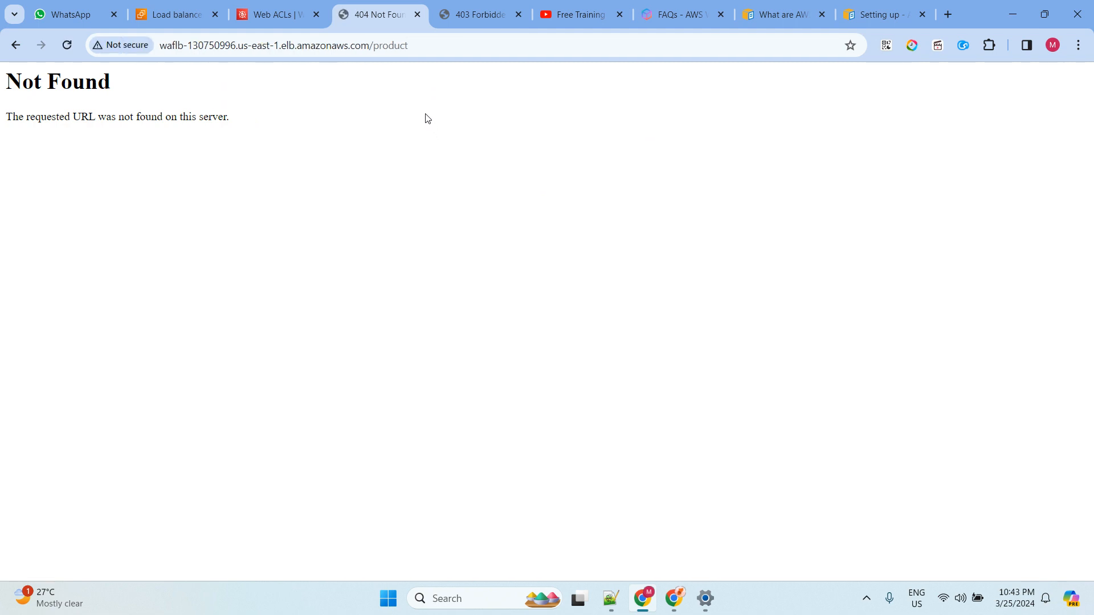
# Reload the ?admin=123456 page and compare its response with the /product page's.
pyautogui.click(463, 13)
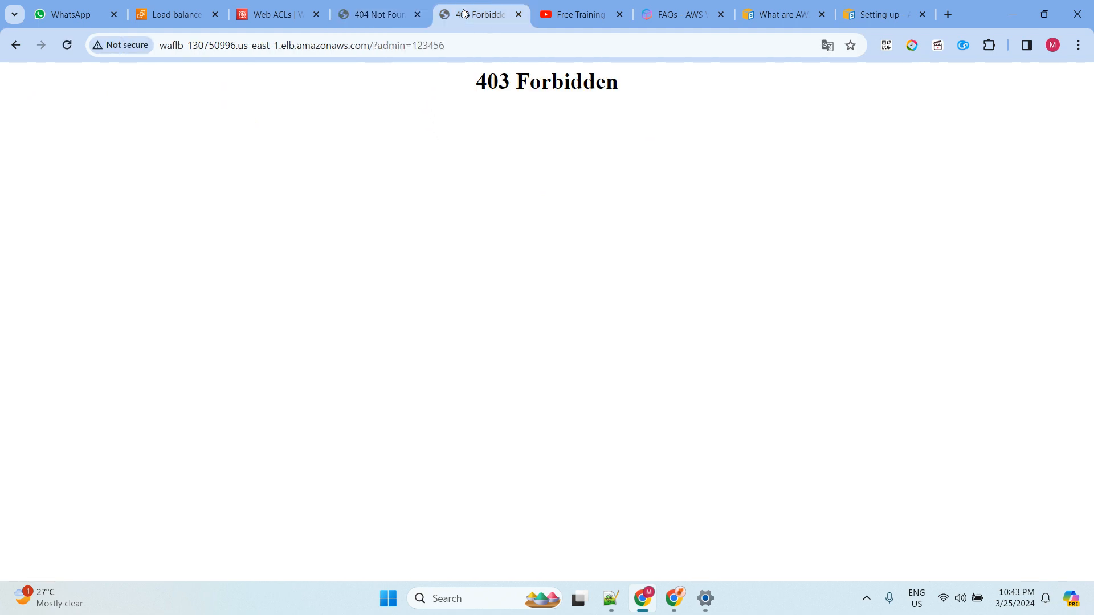
pyautogui.click(68, 45)
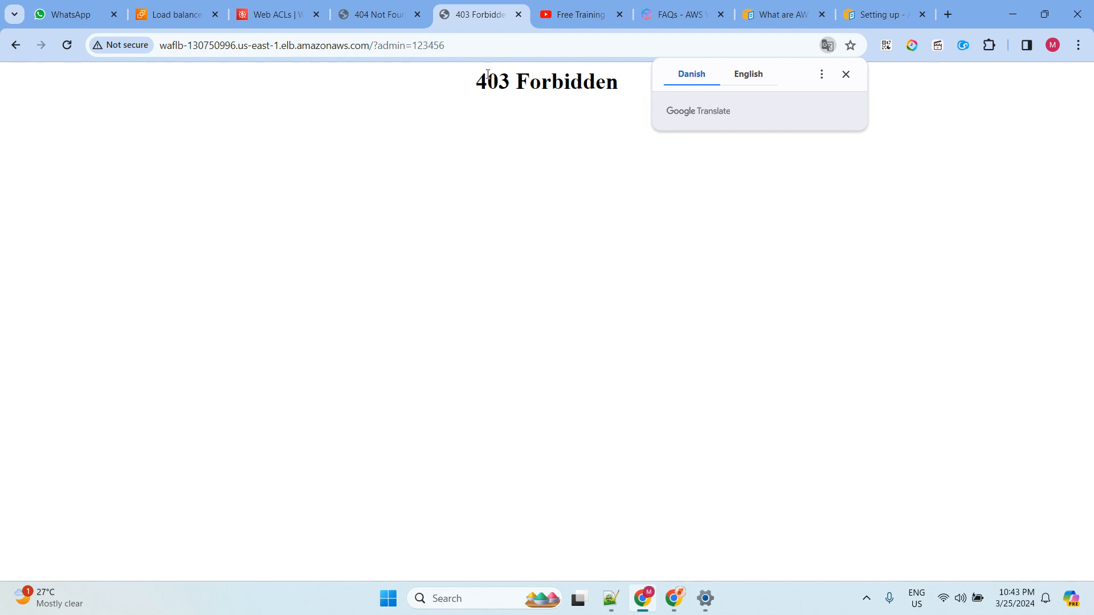
pyautogui.click(371, 14)
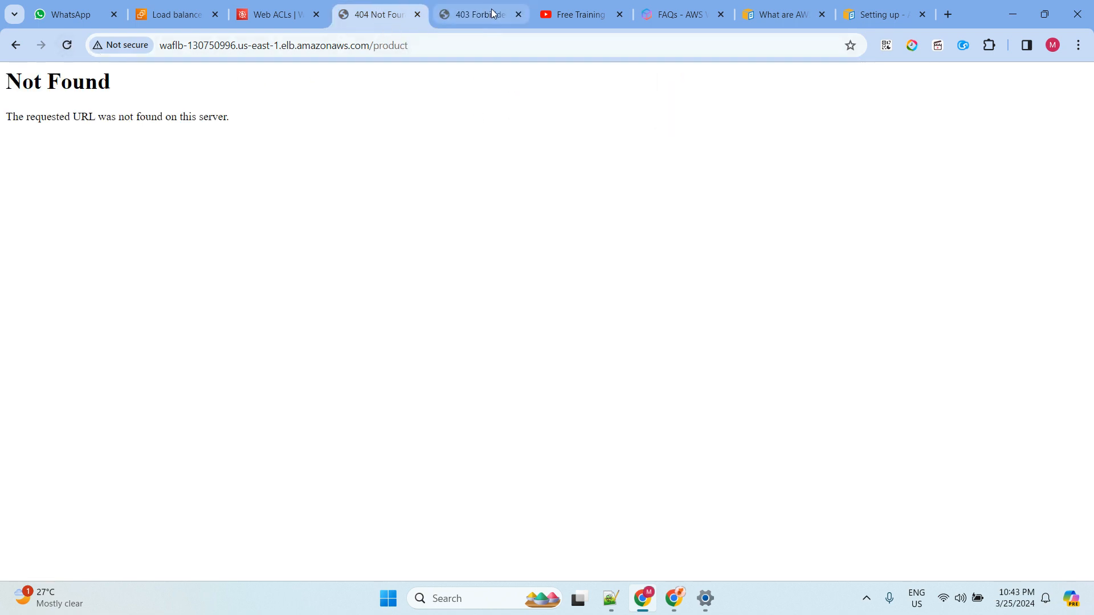
pyautogui.click(473, 14)
pyautogui.moveTo(381, 46); pyautogui.dragTo(490, 47)
pyautogui.click(425, 81)
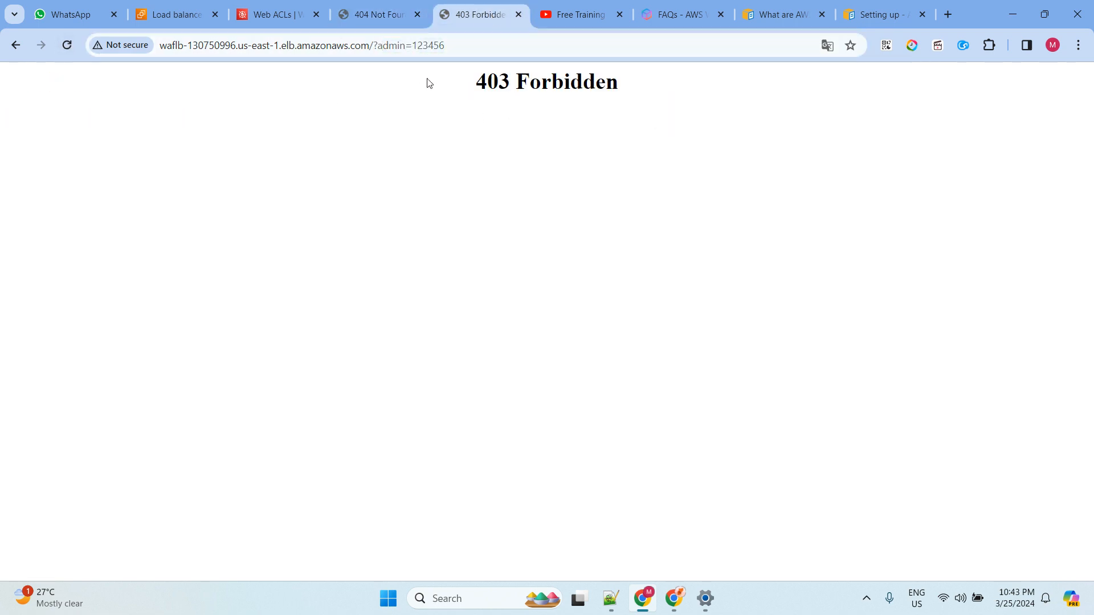
# Replace the ?admin=123456 query string with the path admin and load the page.
pyautogui.moveTo(374, 46); pyautogui.dragTo(481, 42)
pyautogui.write('a')
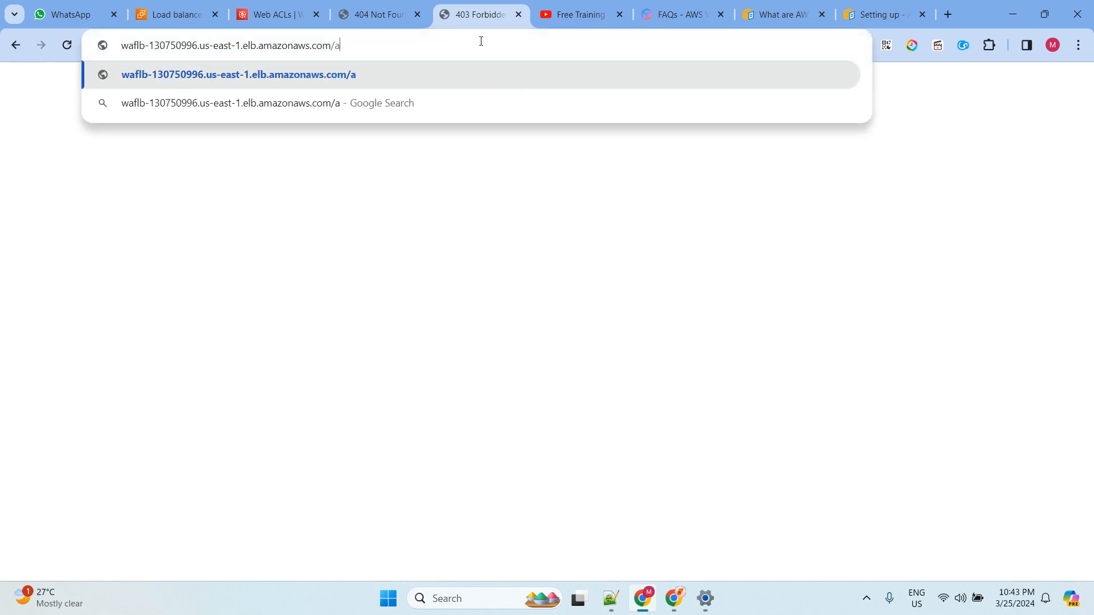
pyautogui.write('dmin')
pyautogui.press('Return')
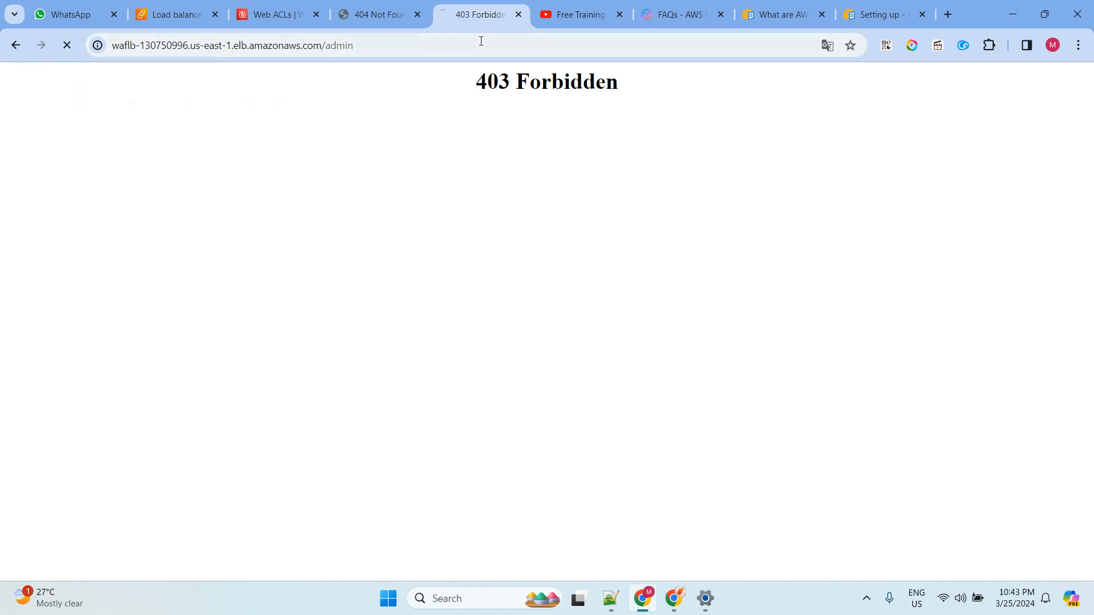
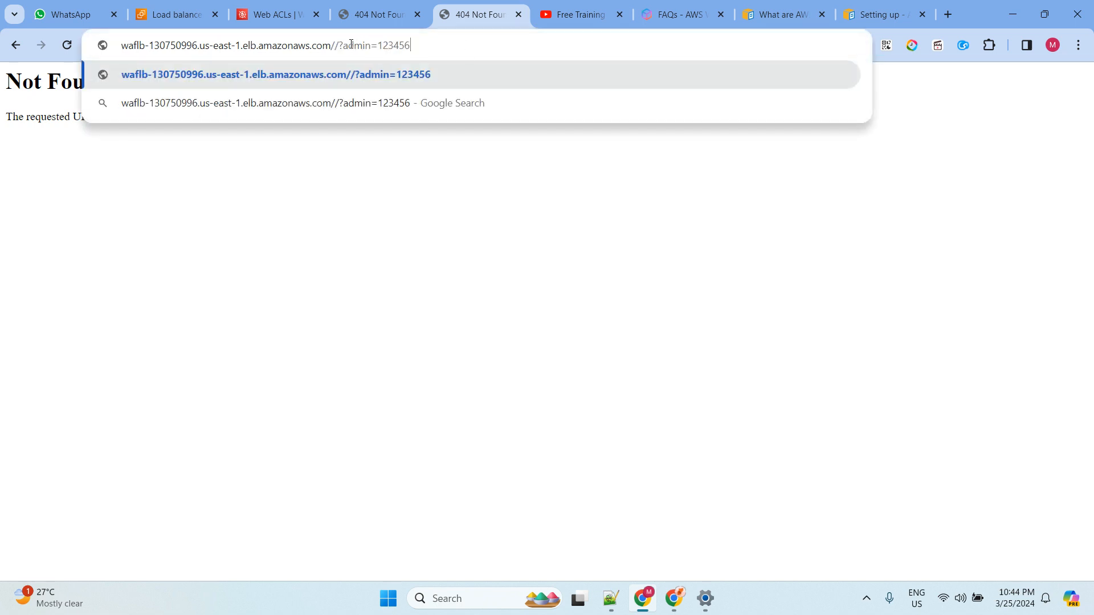
# Request the waflb address with /?admin=123456 again and compare its response with the /product page.
pyautogui.press('BackSpace')
pyautogui.press('Return')
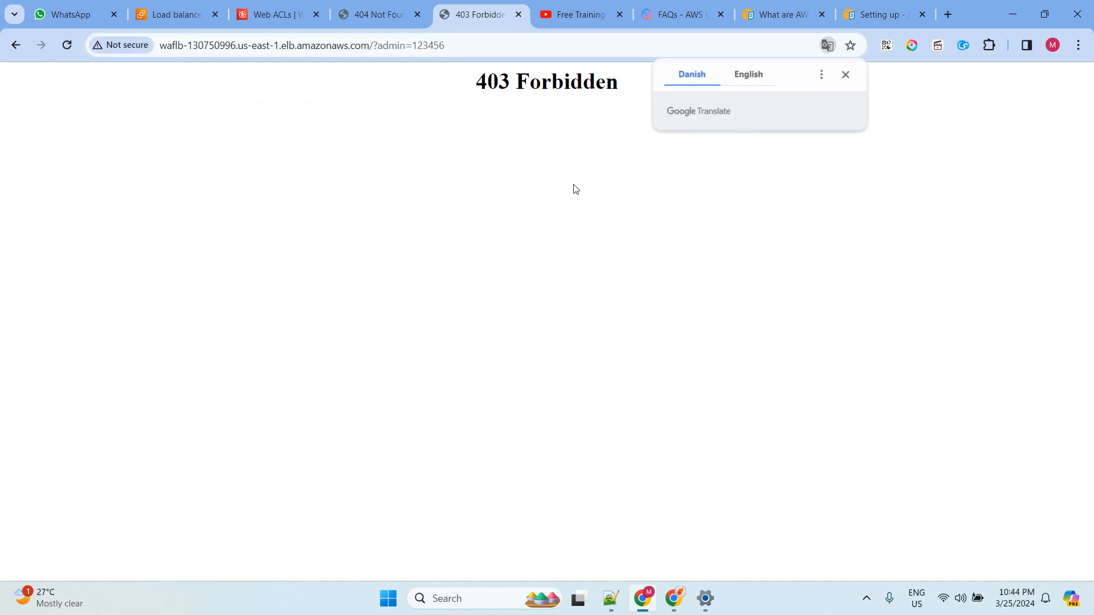
pyautogui.click(383, 8)
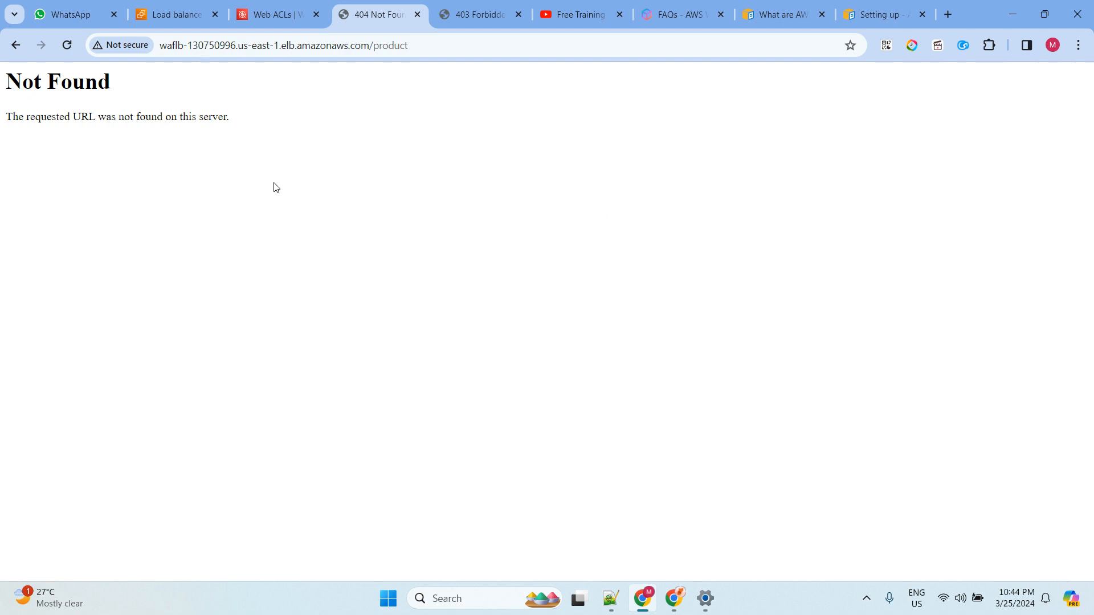
pyautogui.click(479, 10)
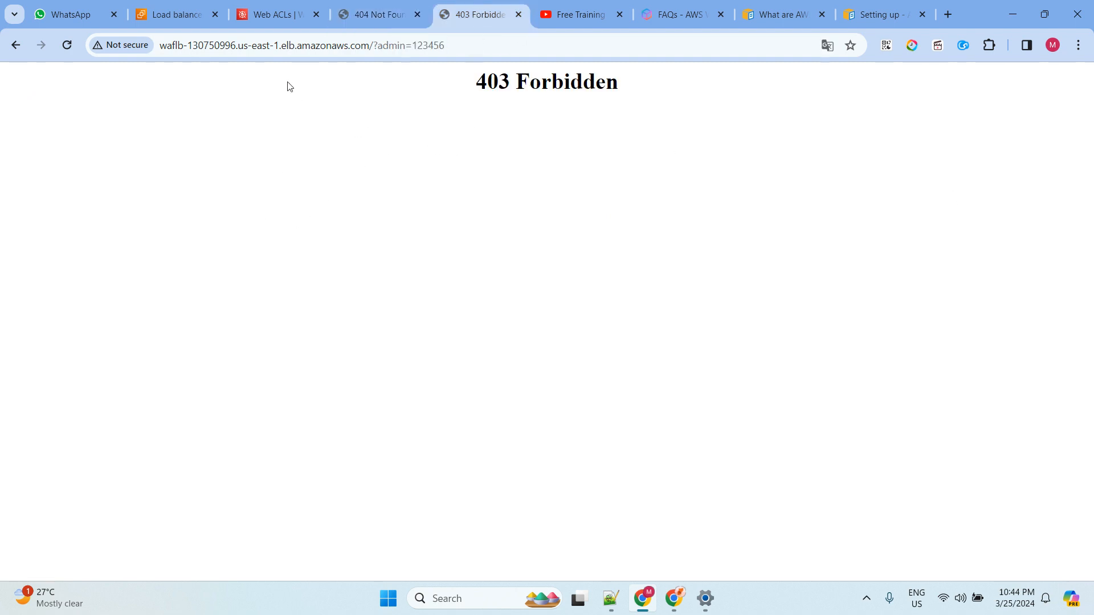
# Try to delete the web ACL waf in the WAF console, confirming with the word delete.
pyautogui.click(280, 15)
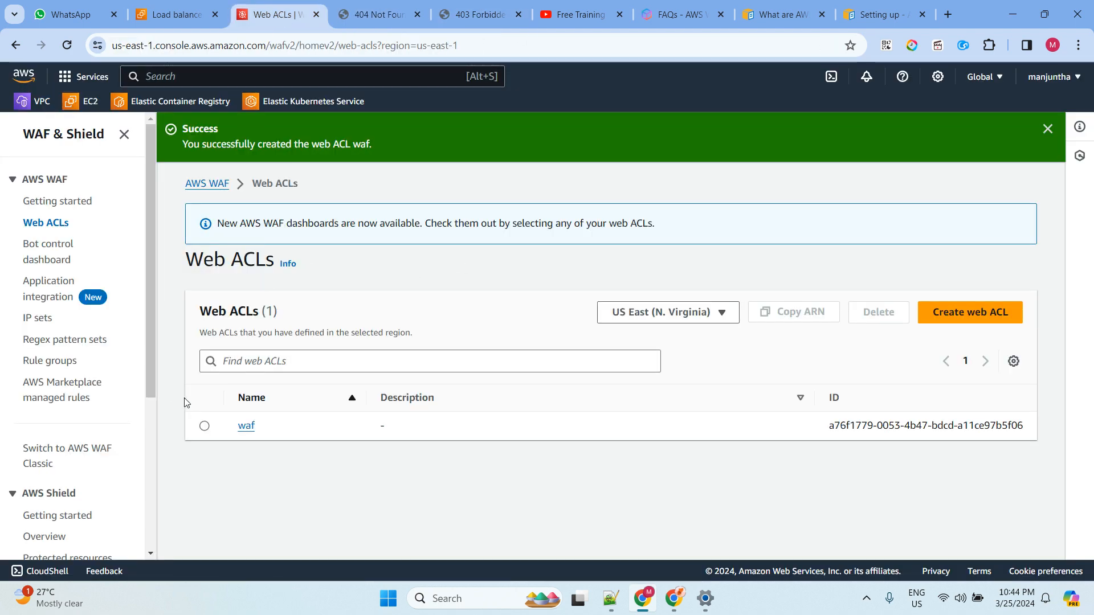
pyautogui.click(204, 426)
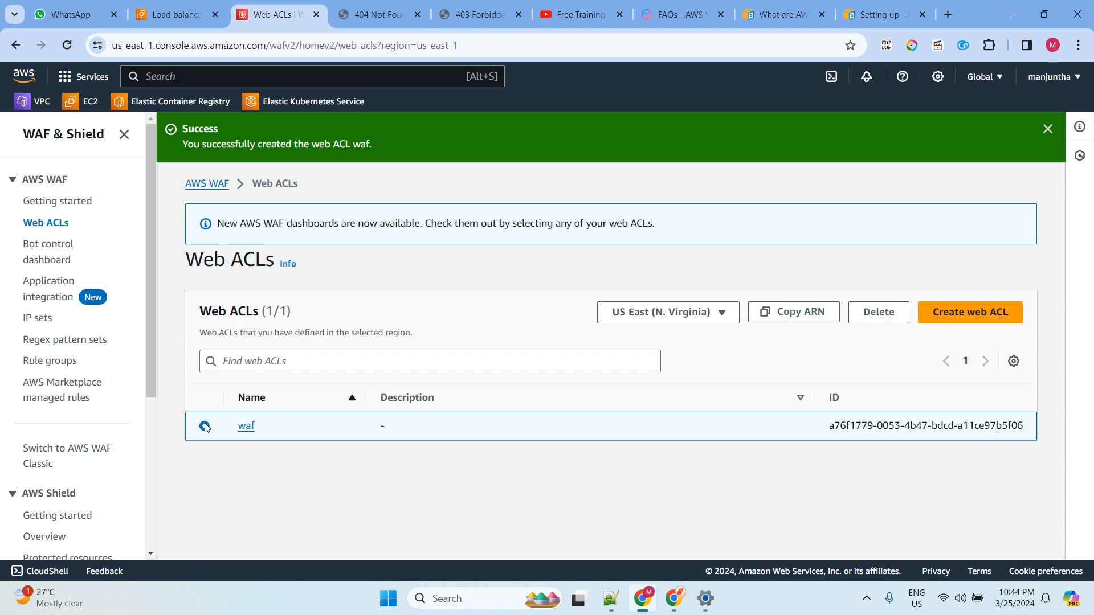
pyautogui.click(876, 317)
pyautogui.doubleClick(482, 357)
pyautogui.hotkey('ctrl', 'c')
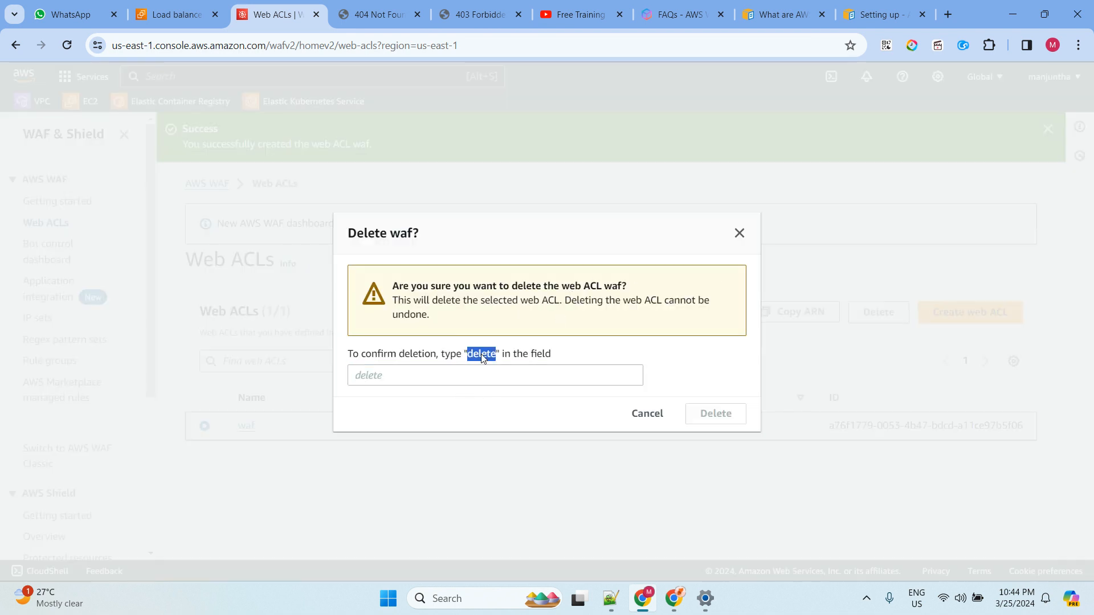
pyautogui.click(430, 381)
pyautogui.hotkey('ctrl', 'v')
pyautogui.click(744, 416)
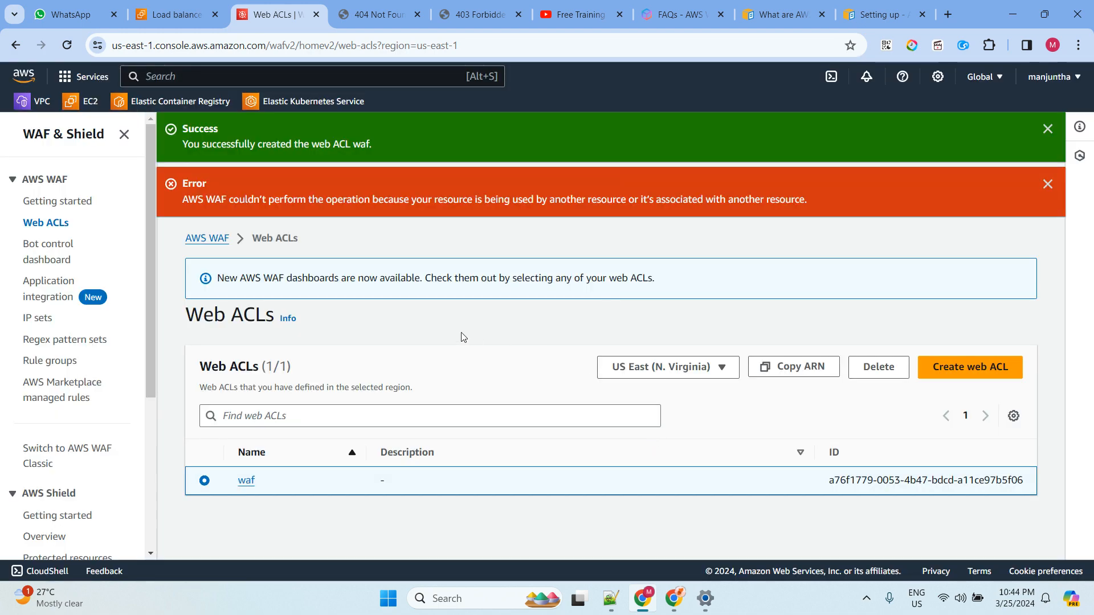
# Open the web ACL waf, look over its traffic overview and rules, and show its associated AWS resources.
pyautogui.click(247, 481)
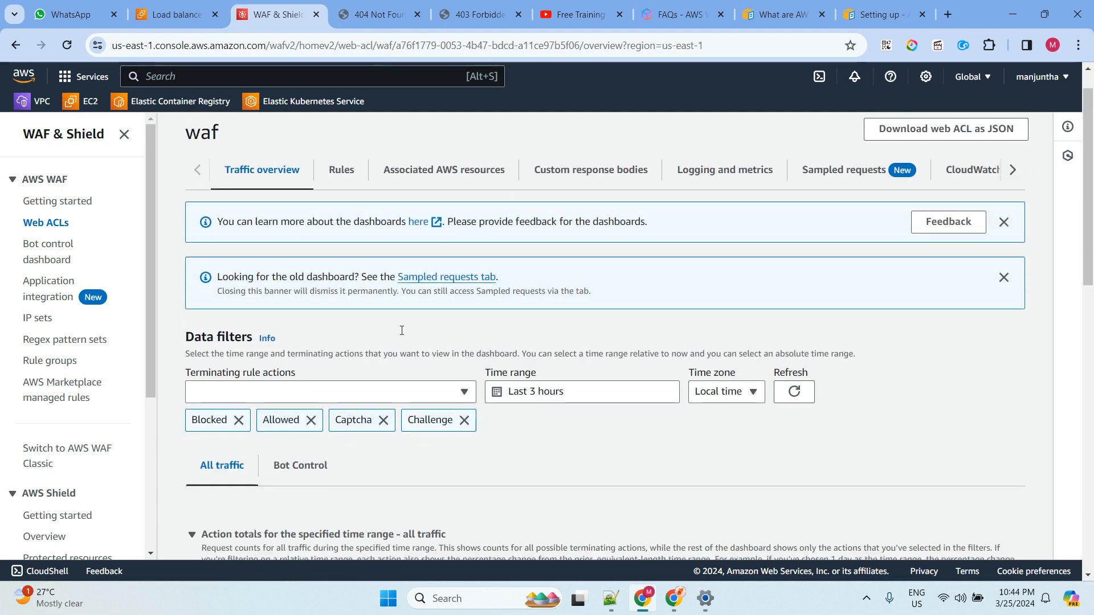
pyautogui.scroll(-4, 401, 334)
pyautogui.scroll(-4, 433, 333)
pyautogui.scroll(9, 525, 325)
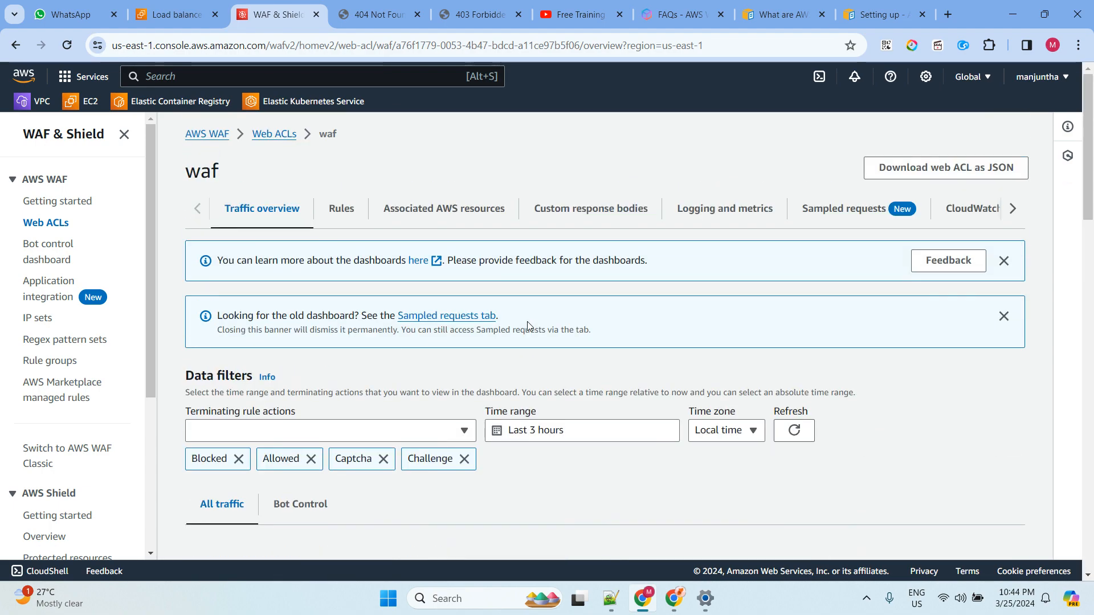
pyautogui.click(368, 220)
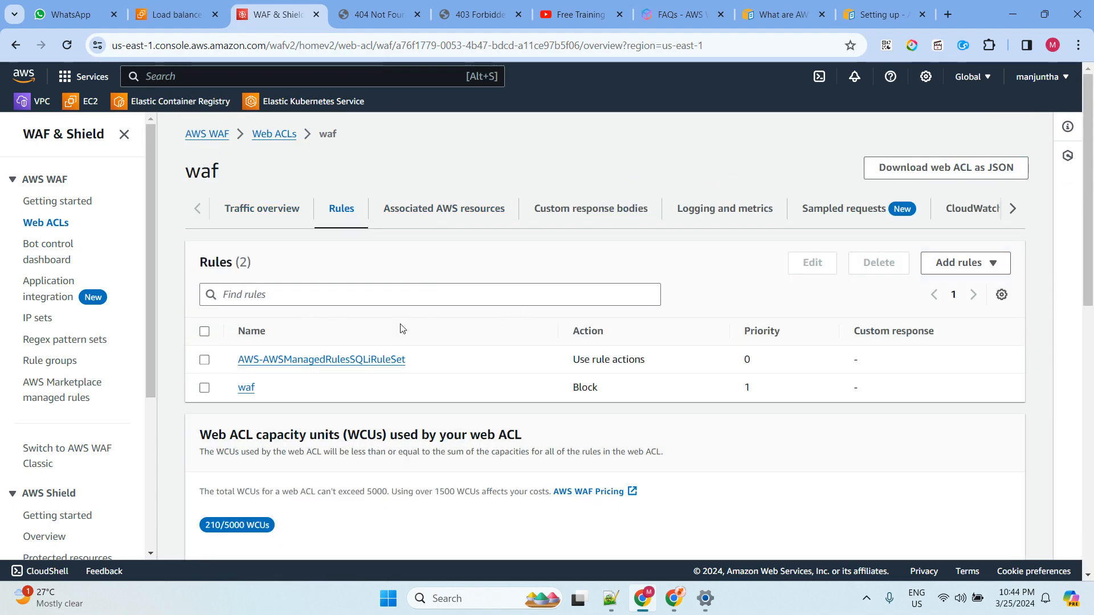
pyautogui.click(458, 211)
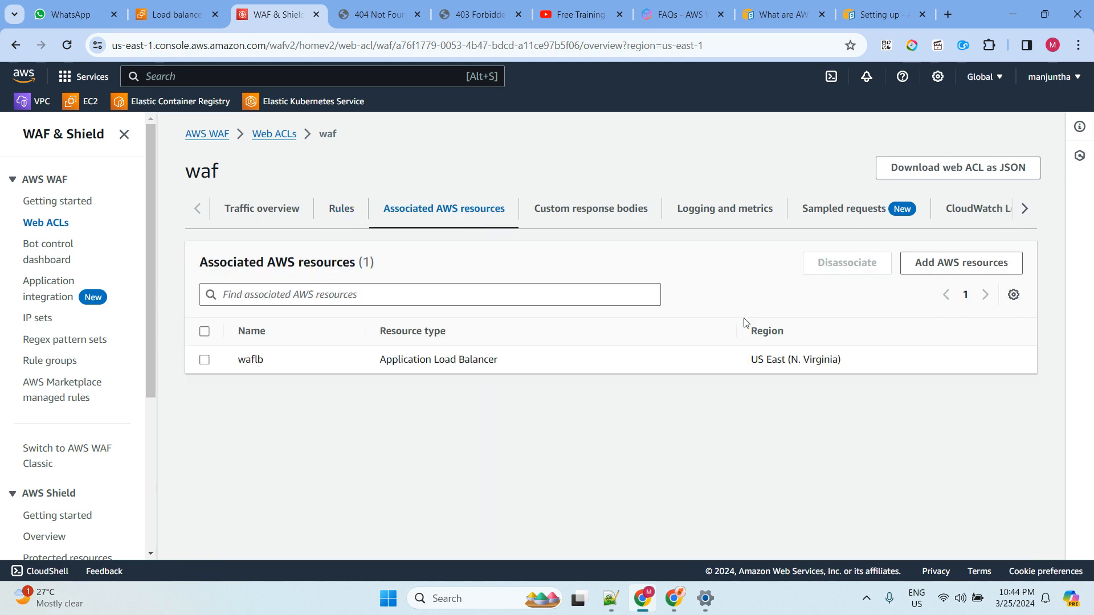
# Disassociate the load balancer waflb from the web ACL, confirming with the word remove.
pyautogui.click(205, 360)
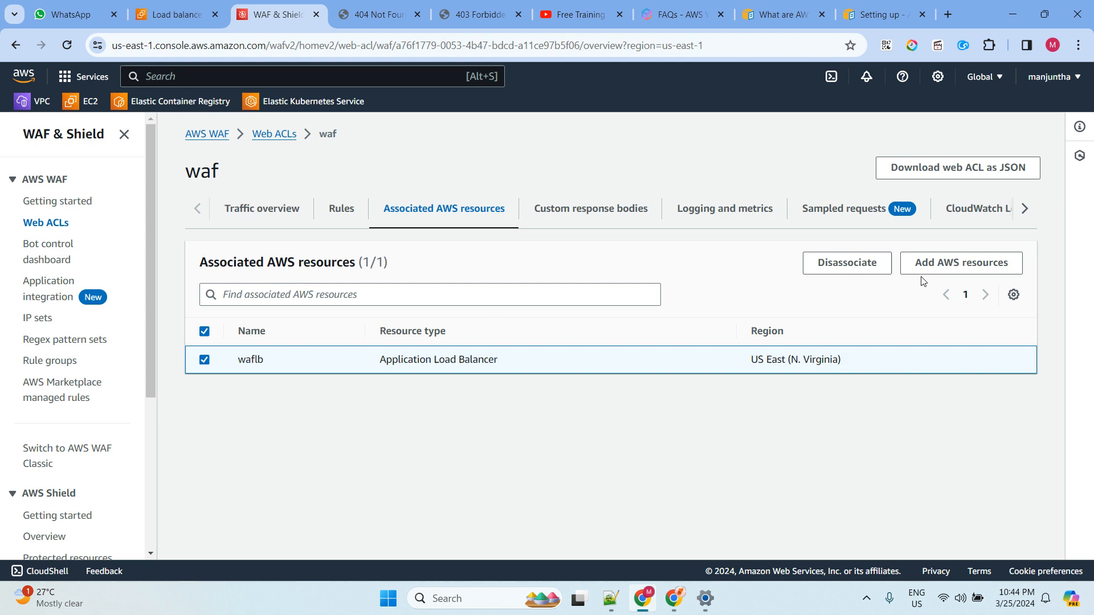
pyautogui.click(848, 264)
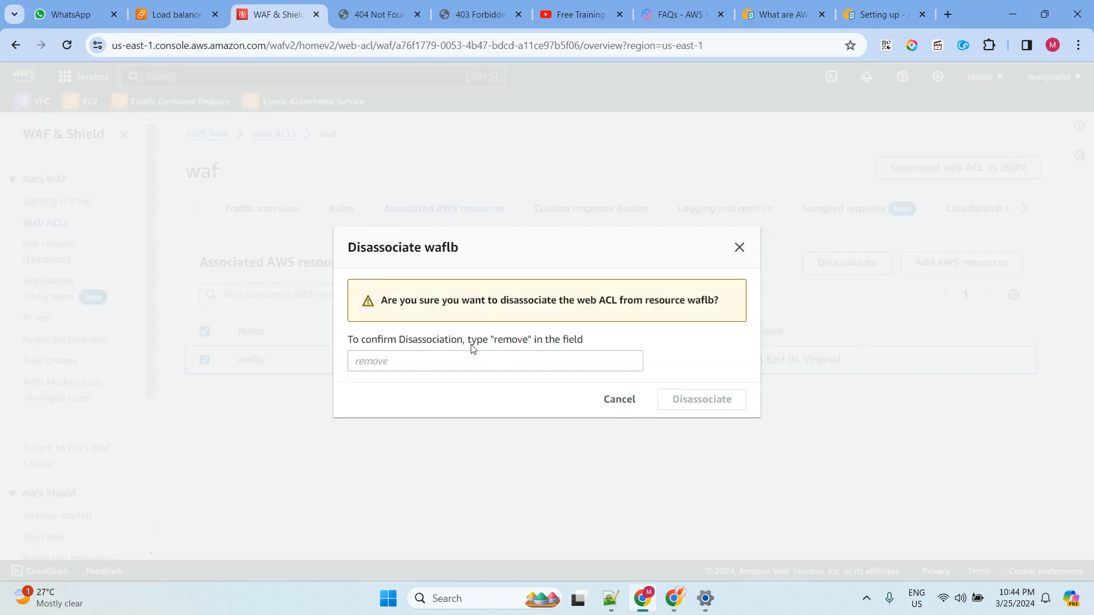
pyautogui.doubleClick(507, 342)
pyautogui.hotkey('ctrl', 'c')
pyautogui.click(422, 367)
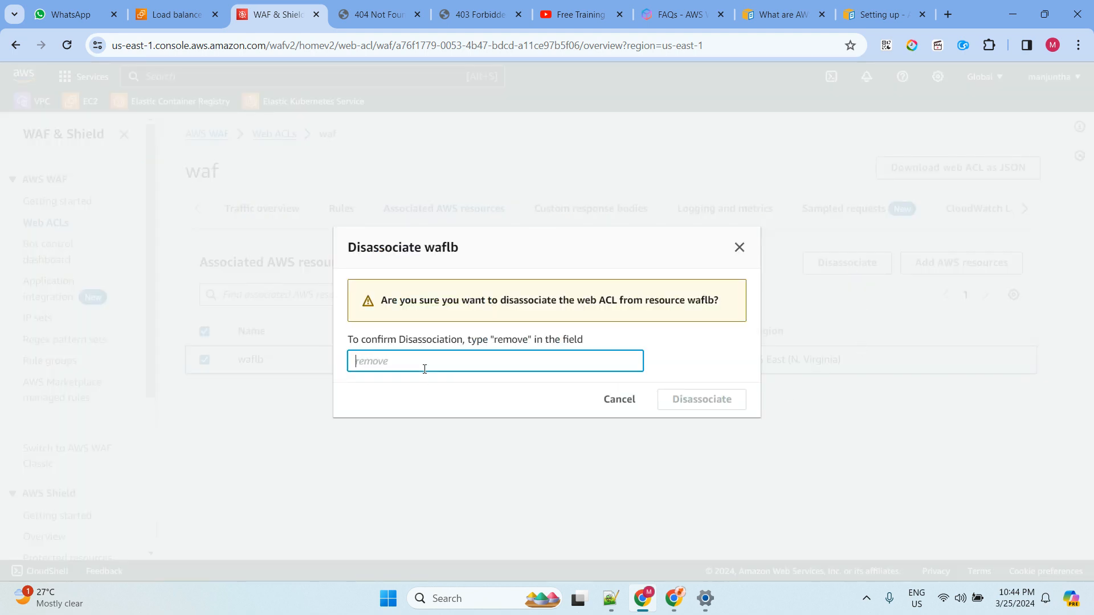
pyautogui.hotkey('ctrl', 'v')
pyautogui.click(691, 399)
# Switch to the EC2 console and try to delete the target group waftg.
pyautogui.click(186, 15)
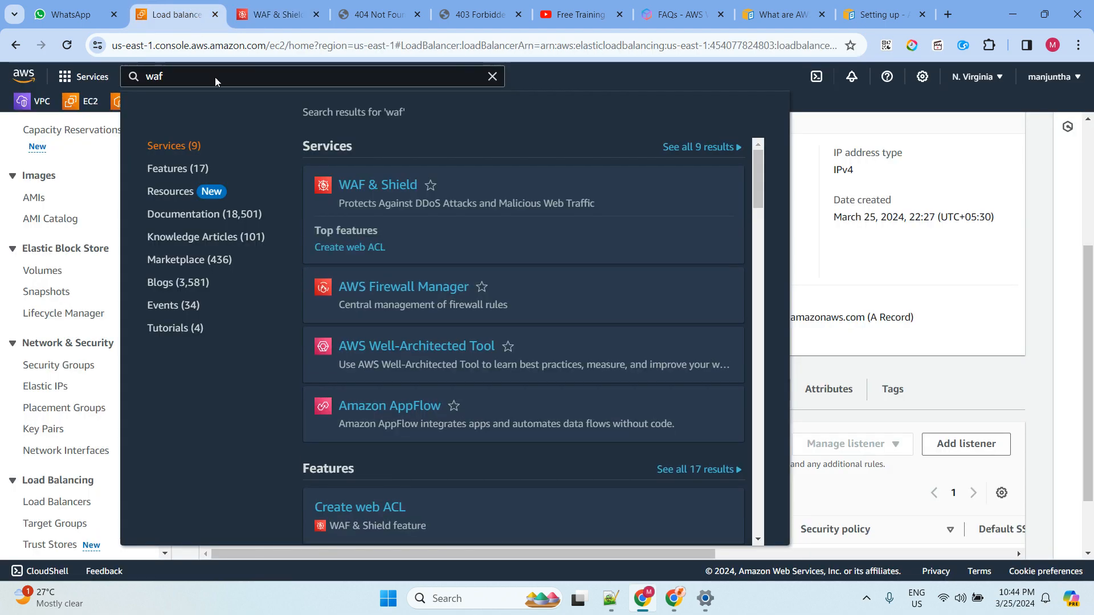
pyautogui.click(924, 269)
pyautogui.scroll(-2, 38, 342)
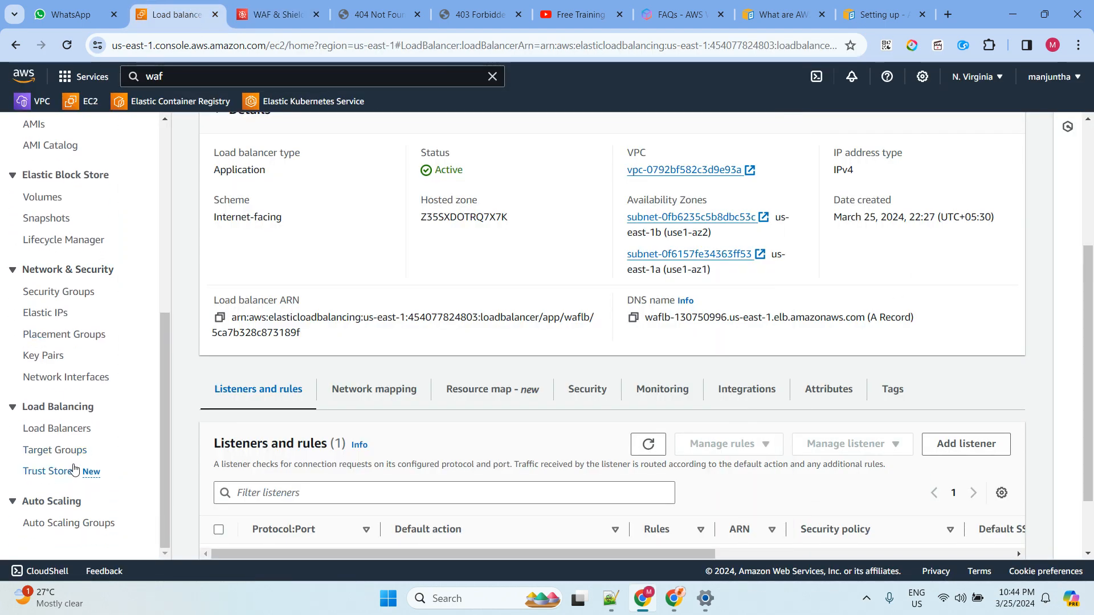
pyautogui.click(55, 453)
pyautogui.click(219, 282)
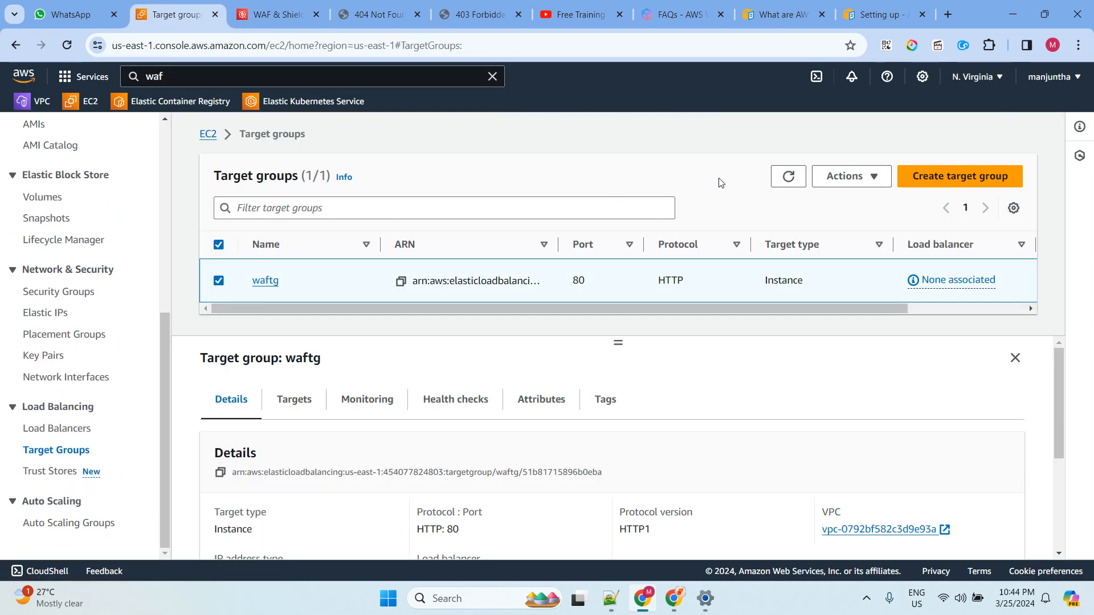
pyautogui.click(837, 178)
pyautogui.click(847, 200)
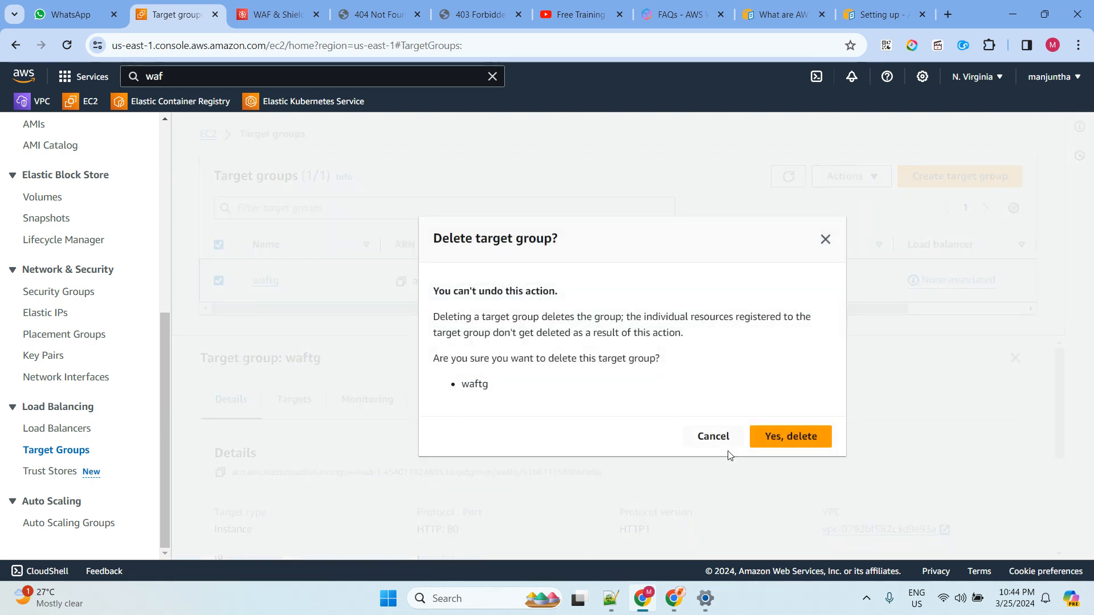
pyautogui.click(787, 438)
# Delete the load balancer waflb, giving written consent with the word confirm.
pyautogui.click(52, 432)
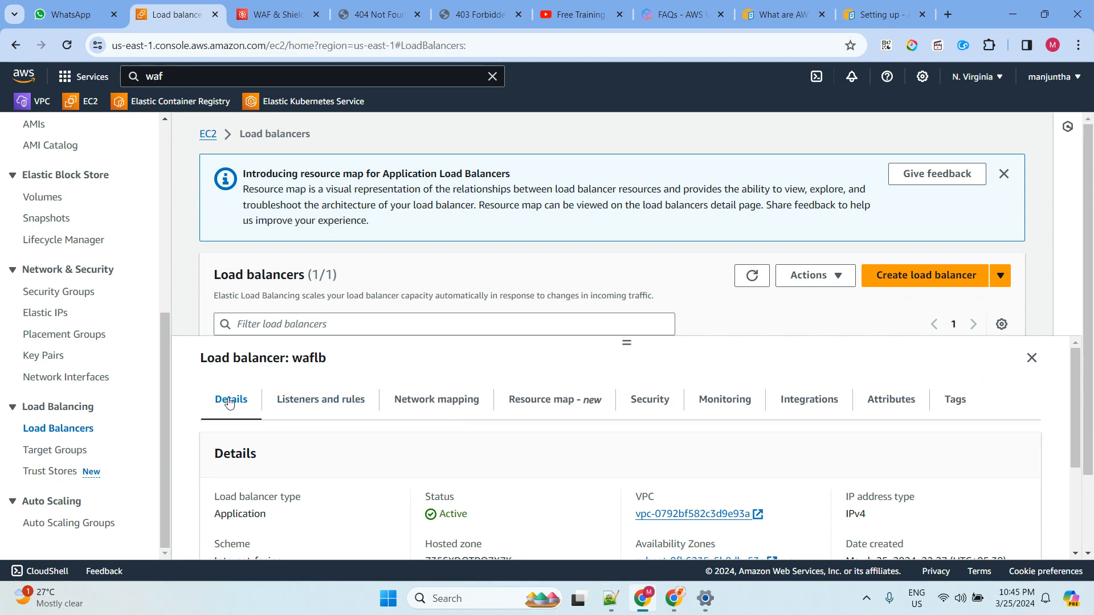
pyautogui.click(1032, 358)
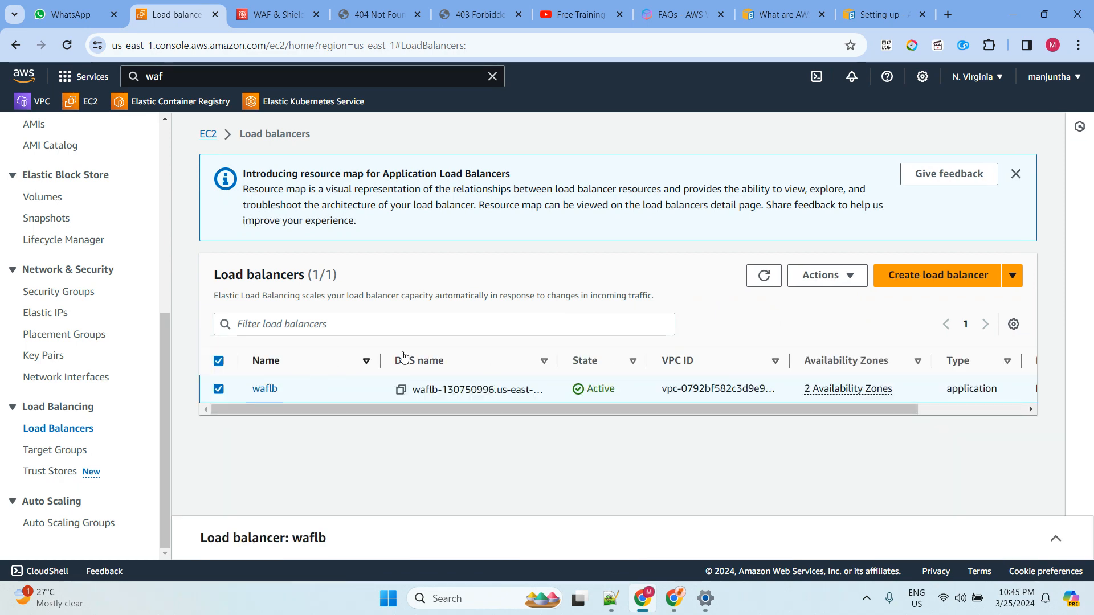
pyautogui.click(824, 282)
pyautogui.click(848, 471)
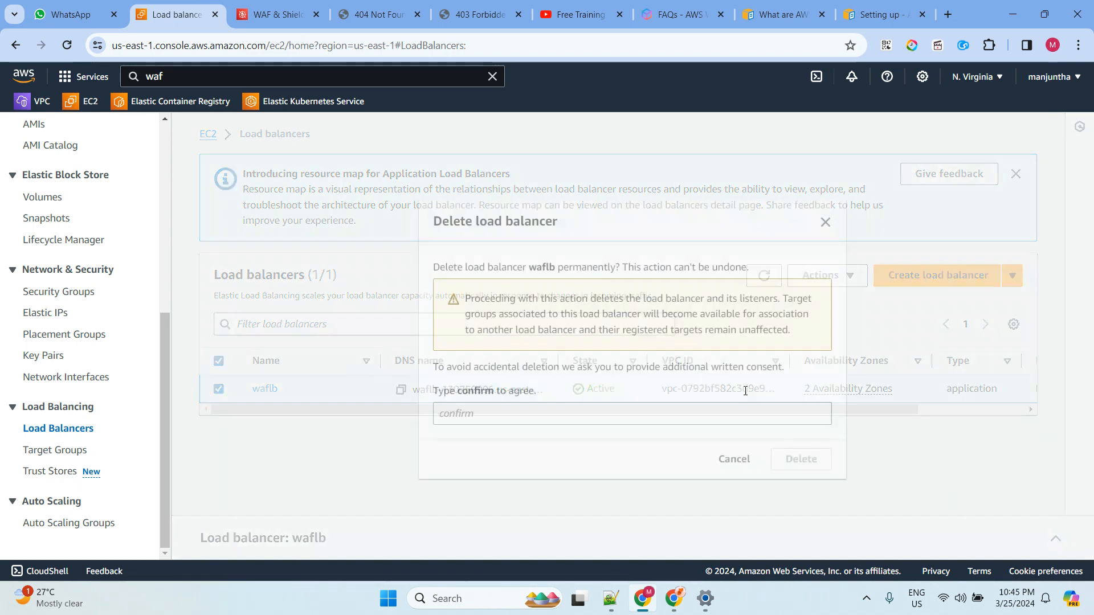
pyautogui.doubleClick(480, 392)
pyautogui.hotkey('ctrl', 'c')
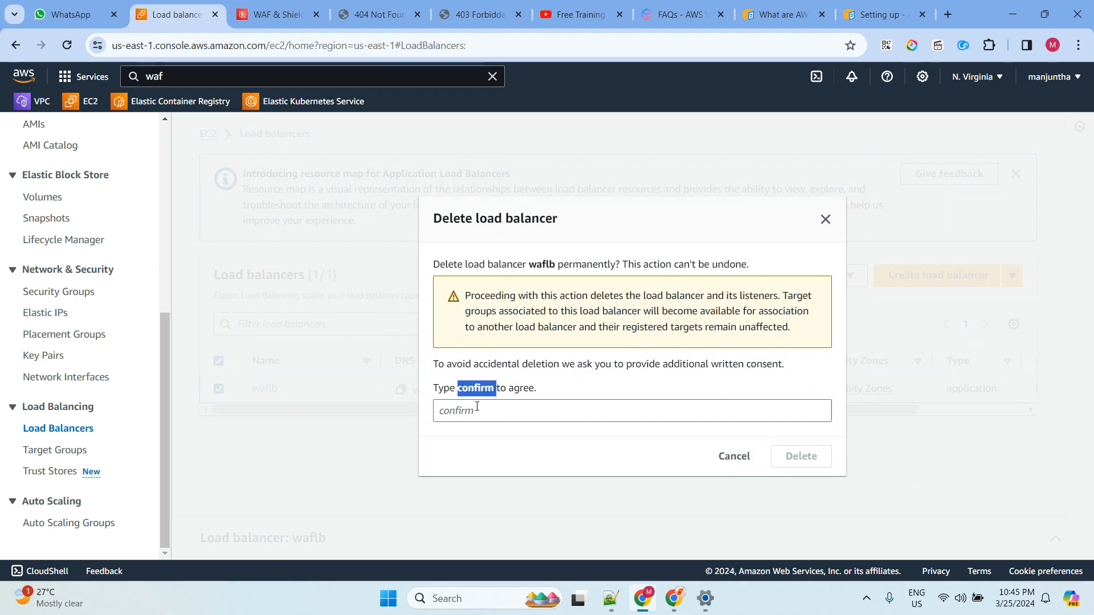
pyautogui.click(477, 407)
pyautogui.hotkey('ctrl', 'v')
pyautogui.click(801, 456)
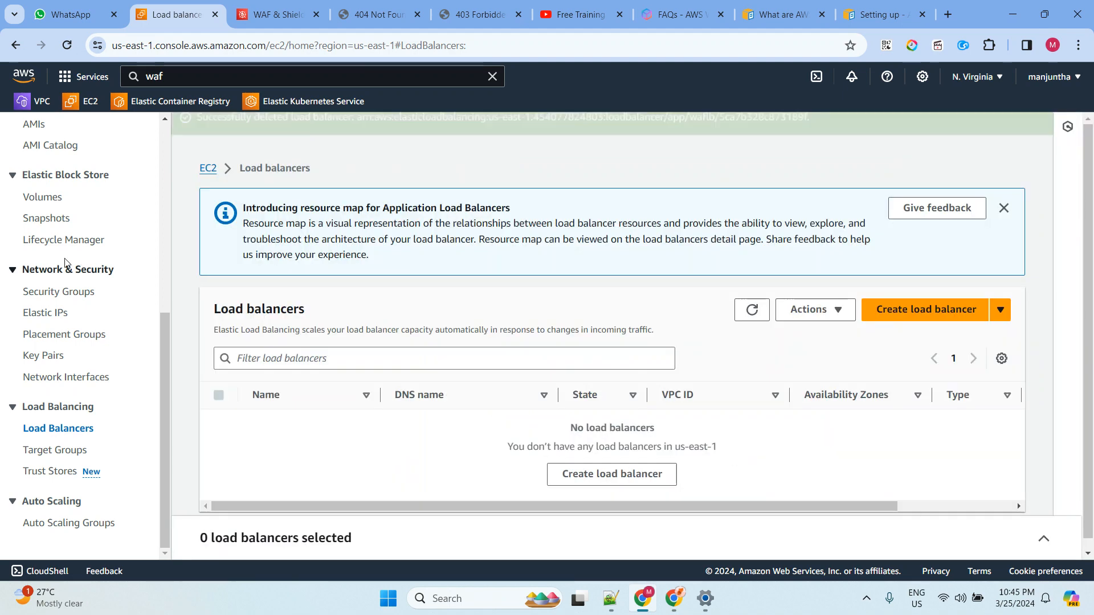
# Terminate the two running EC2 instances node1a and node1b.
pyautogui.scroll(6, 66, 264)
pyautogui.click(45, 265)
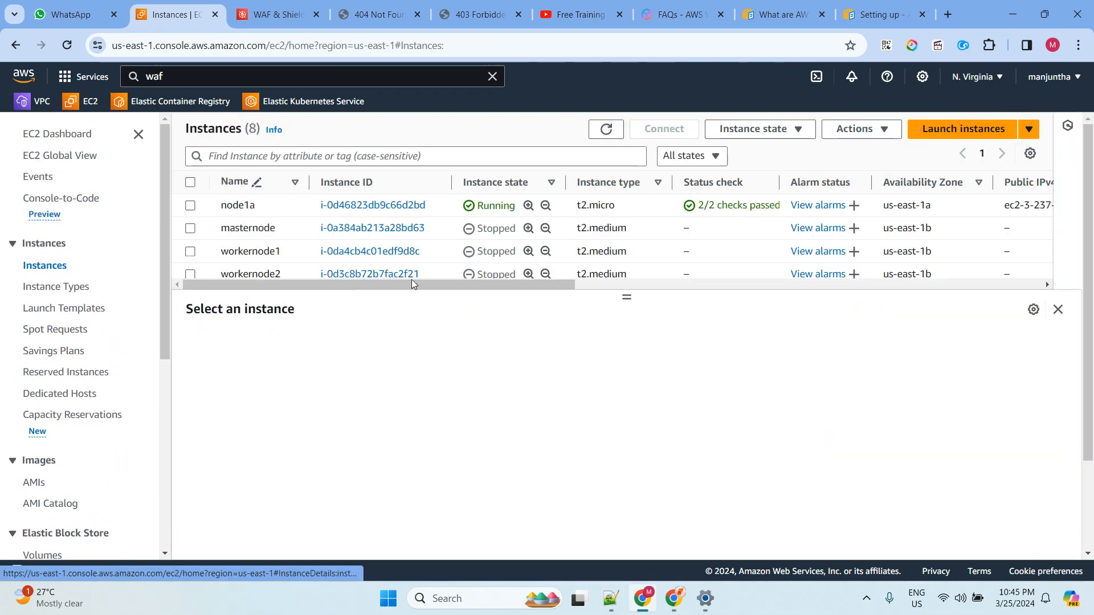
pyautogui.click(191, 205)
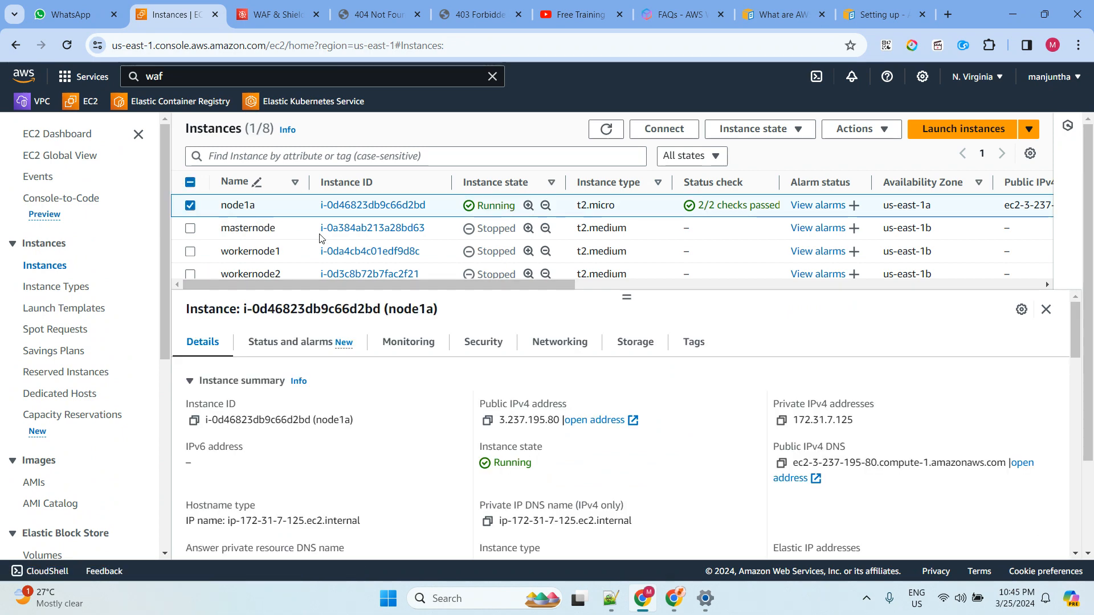
pyautogui.scroll(-3, 321, 240)
pyautogui.click(189, 251)
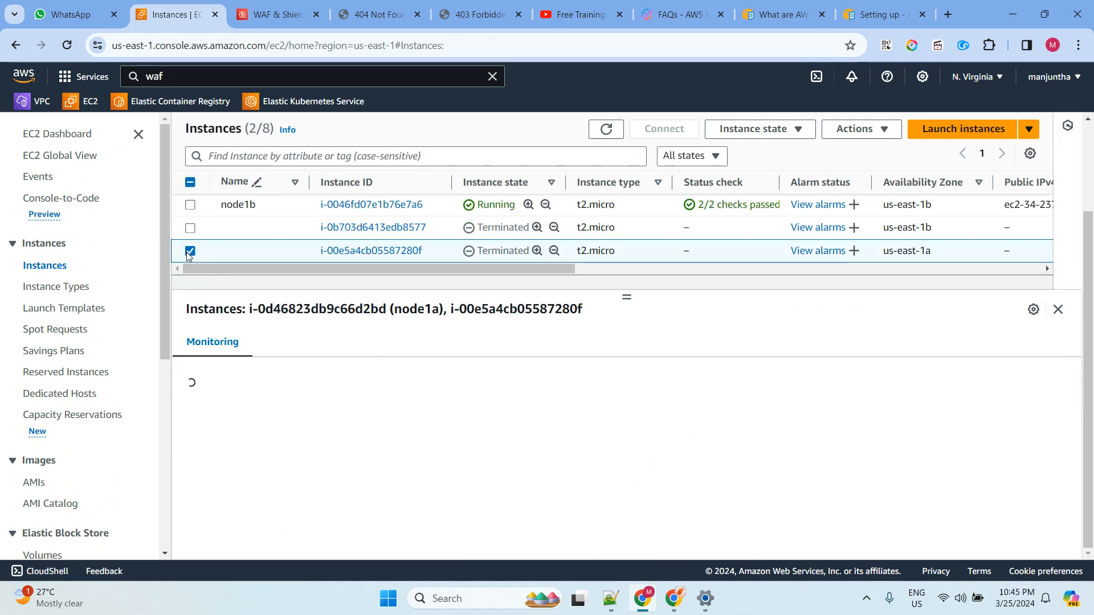
pyautogui.click(190, 251)
pyautogui.click(190, 205)
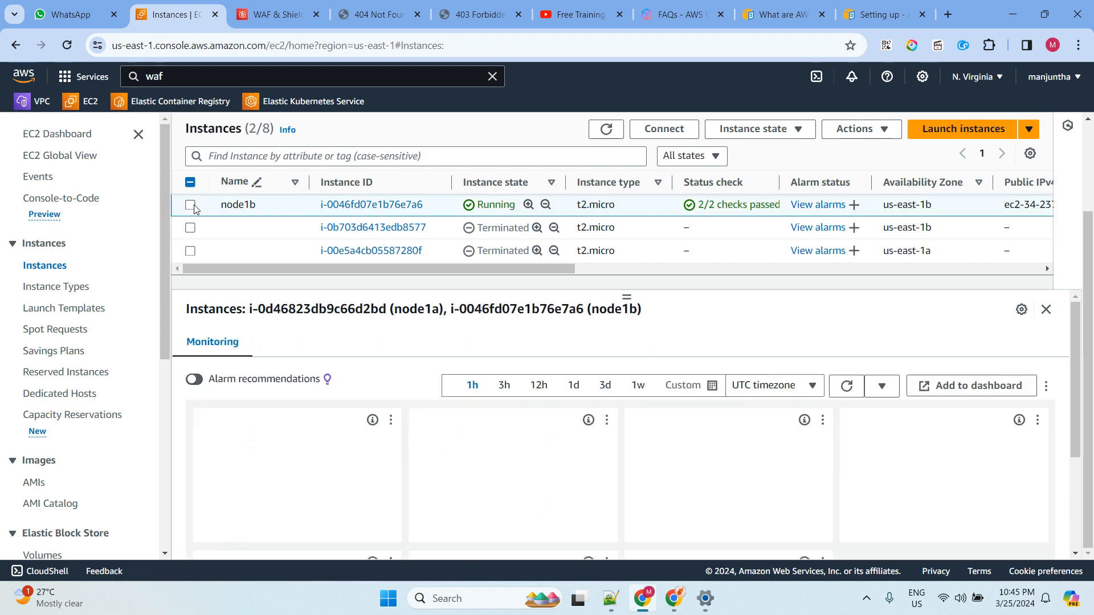
pyautogui.click(758, 129)
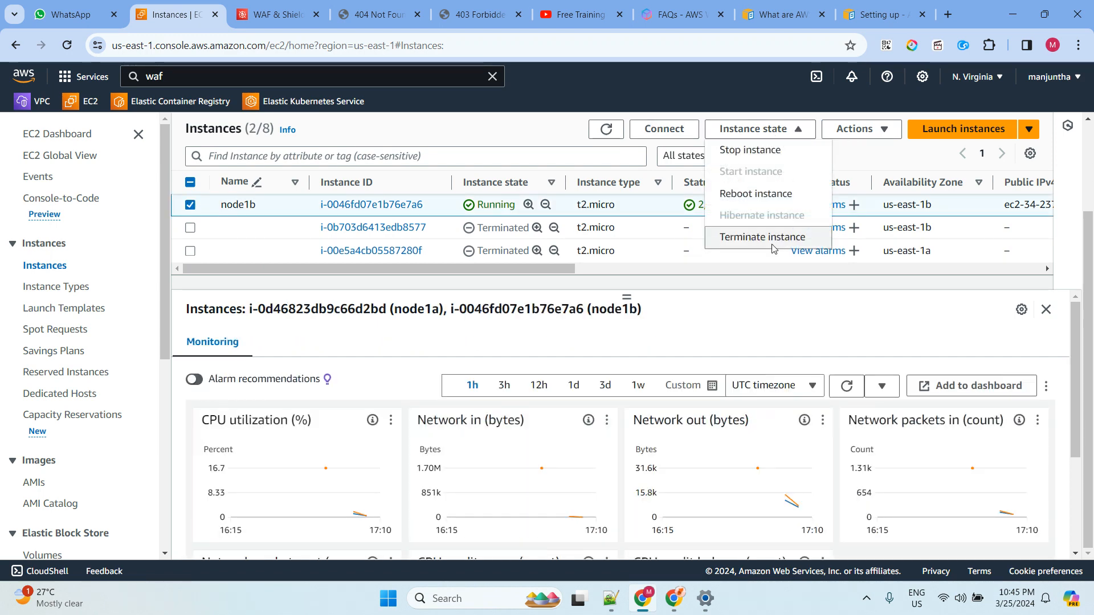
pyautogui.click(773, 248)
pyautogui.click(875, 454)
# Delete the target group waftg and confirm the deletion.
pyautogui.scroll(-5, 79, 361)
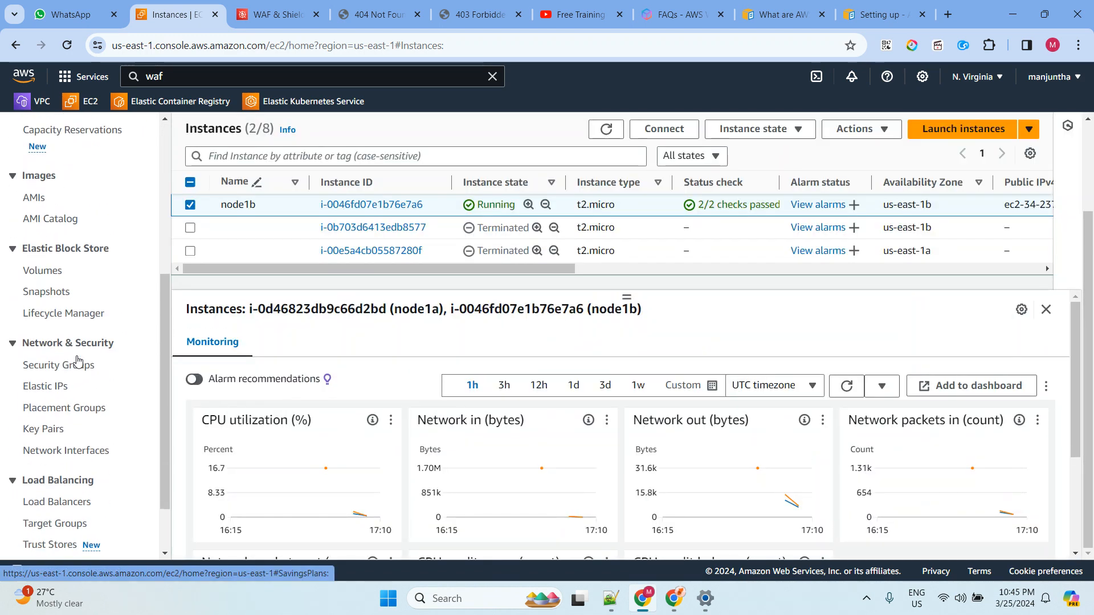
pyautogui.click(47, 523)
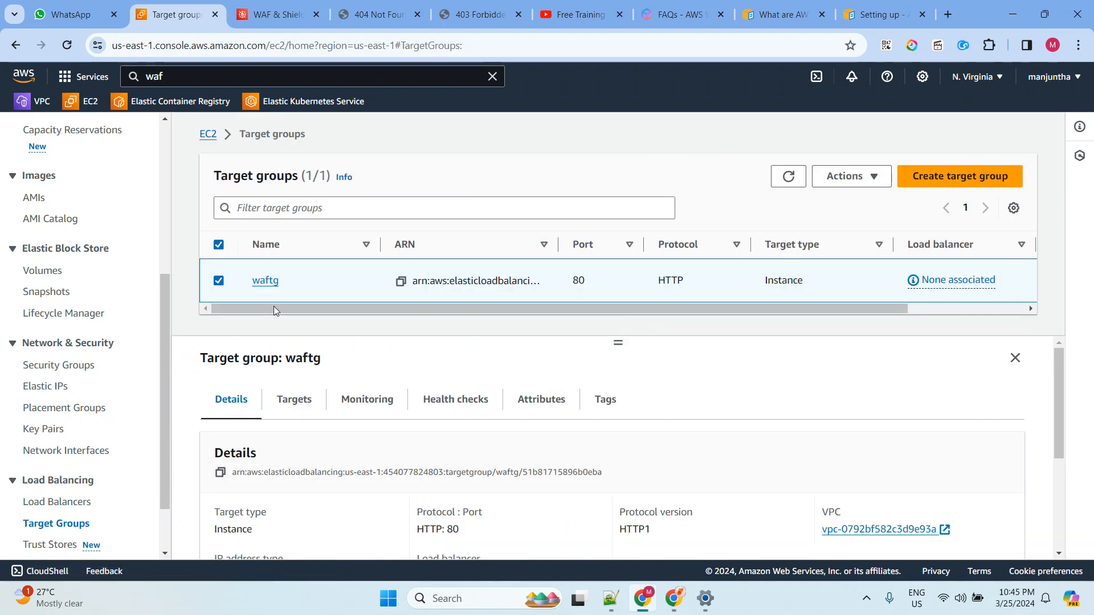
pyautogui.click(842, 176)
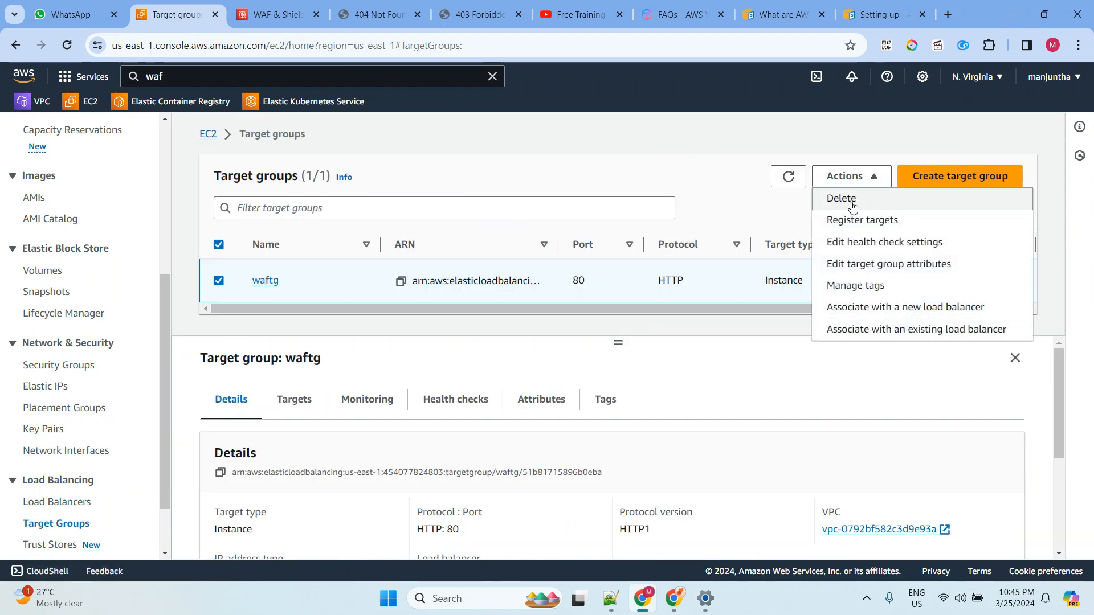
pyautogui.click(853, 200)
pyautogui.click(790, 435)
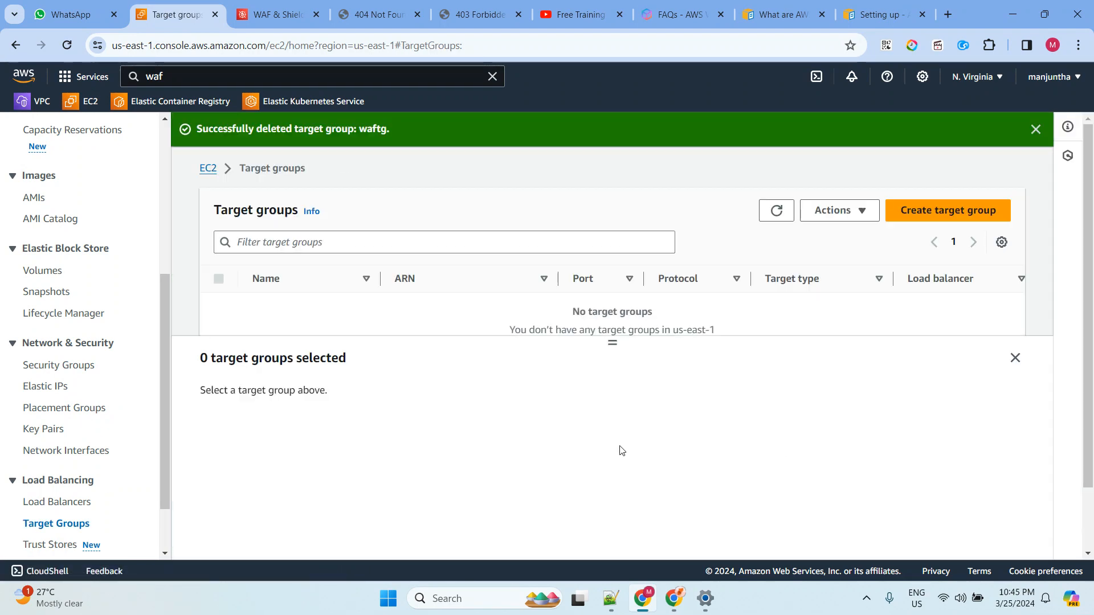
# Check the load balancers list for leftovers and go back to the instances list.
pyautogui.click(53, 505)
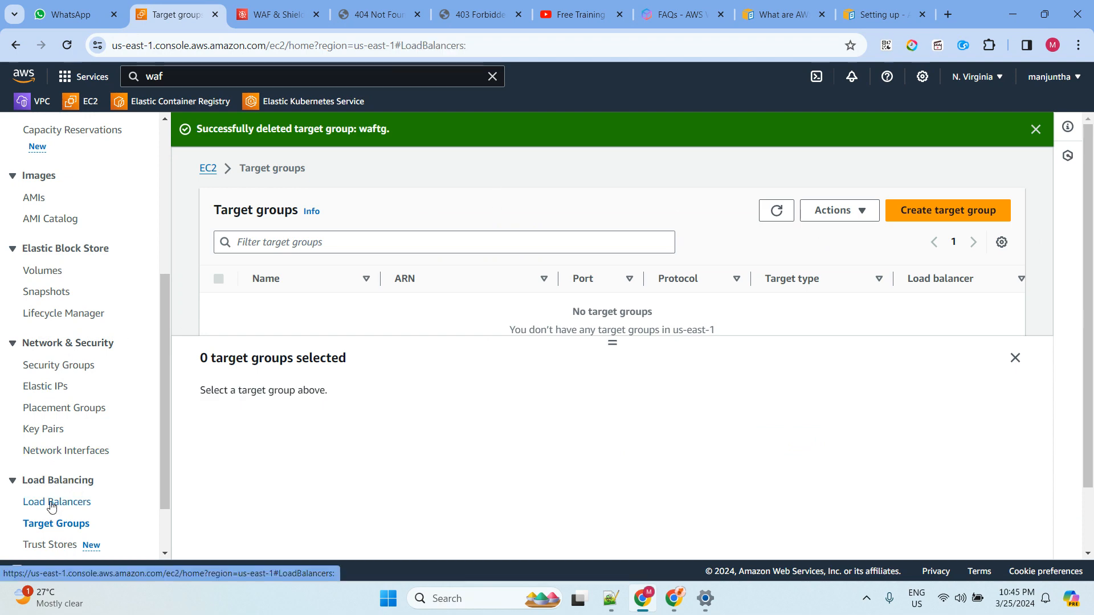
pyautogui.click(1043, 357)
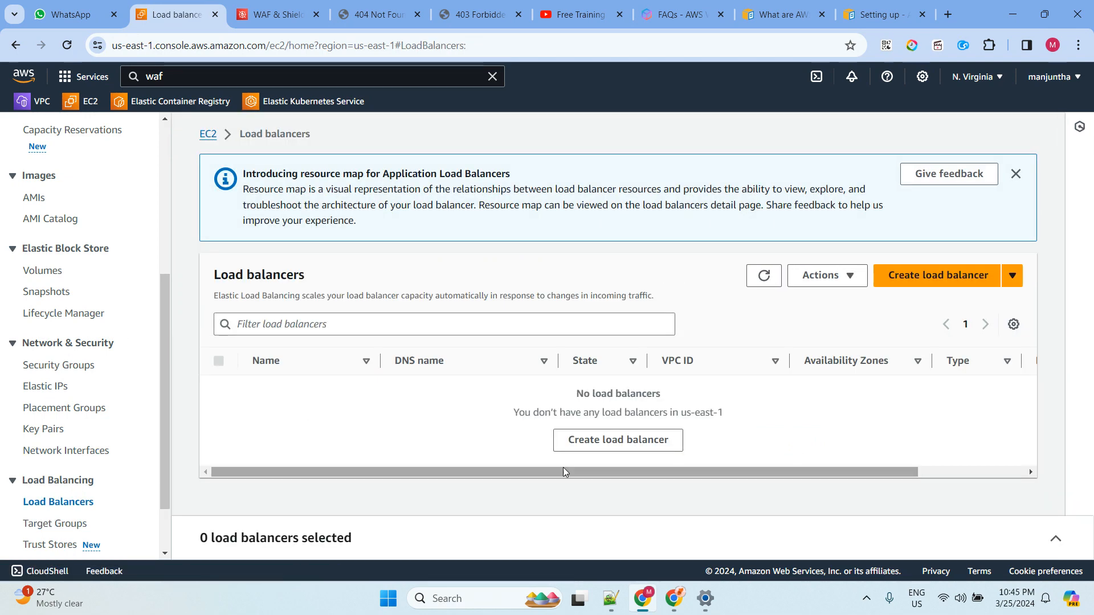
pyautogui.scroll(5, 50, 272)
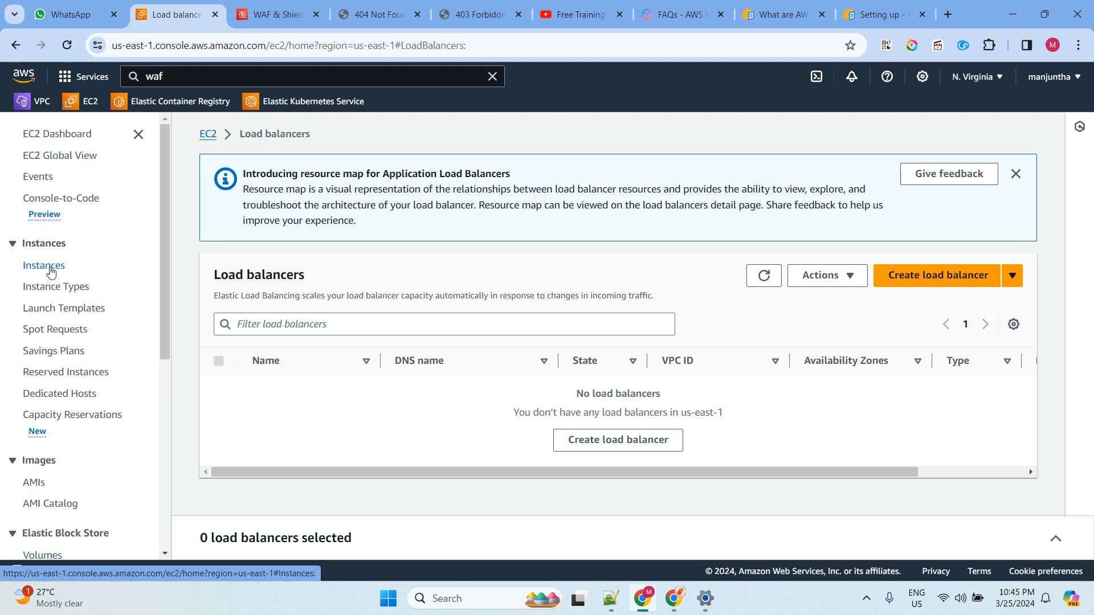
pyautogui.click(50, 267)
# Return to the WAF console's web ACL list and delete waf, confirming with the word delete.
pyautogui.click(279, 14)
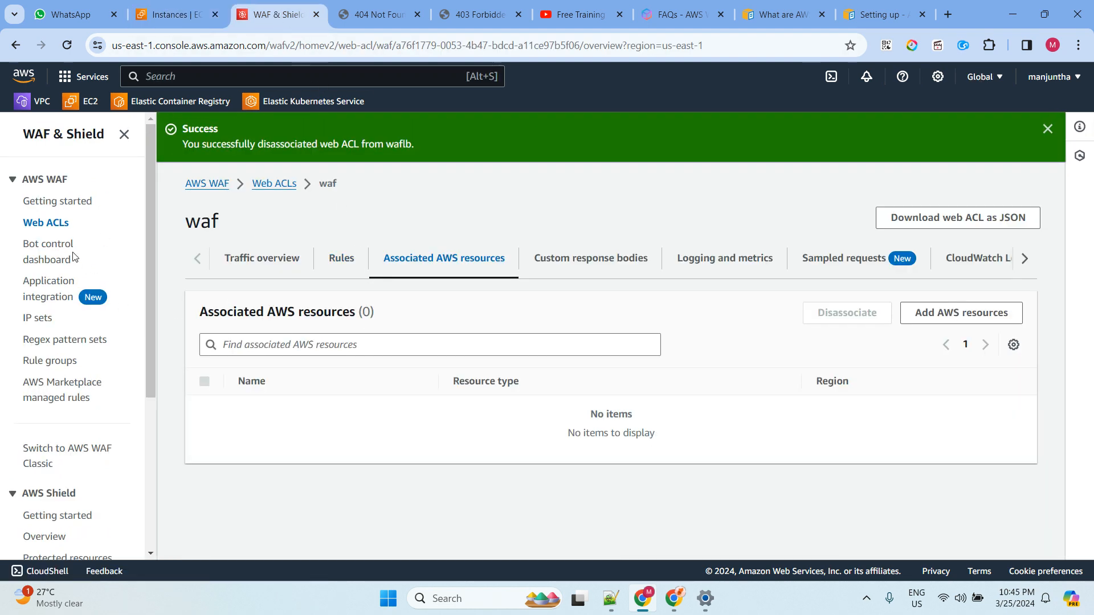
pyautogui.click(47, 223)
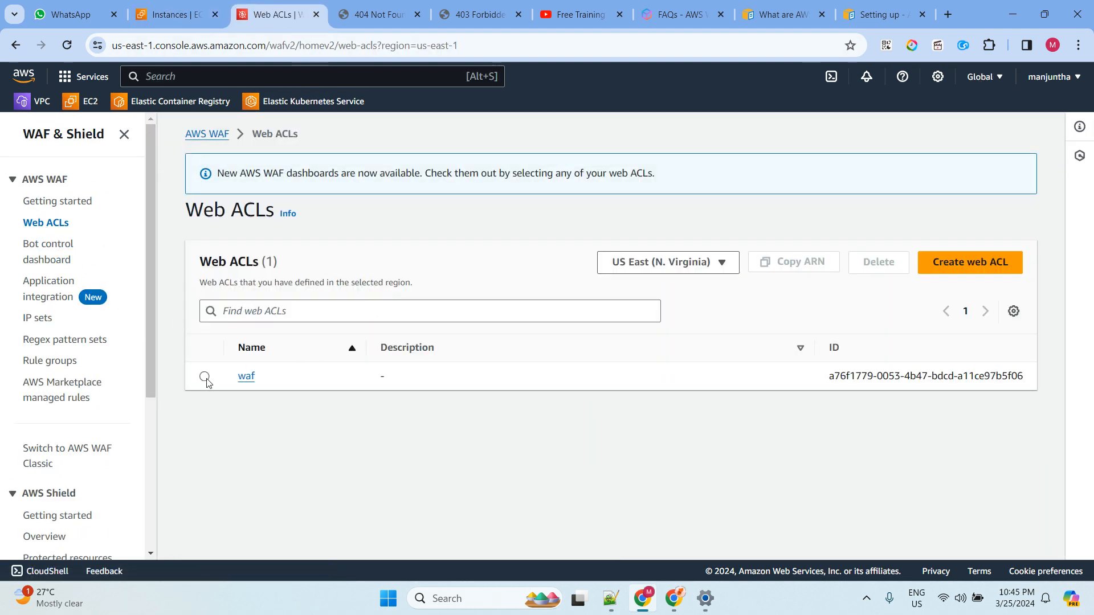
pyautogui.click(204, 376)
pyautogui.click(879, 262)
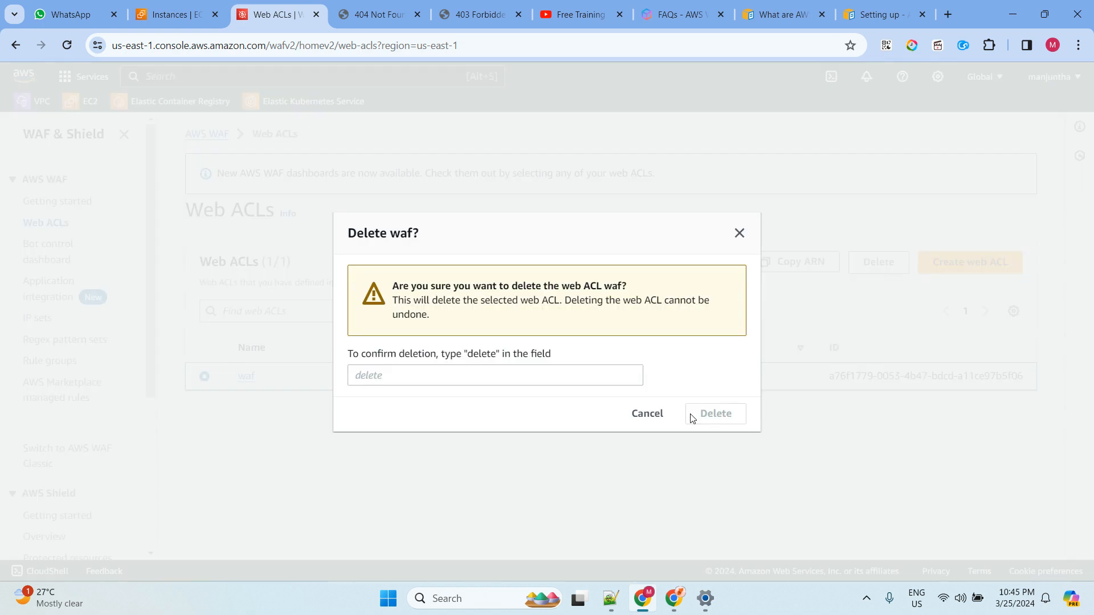
pyautogui.doubleClick(478, 358)
pyautogui.hotkey('ctrl', 'c')
pyautogui.click(405, 376)
pyautogui.hotkey('ctrl', 'v')
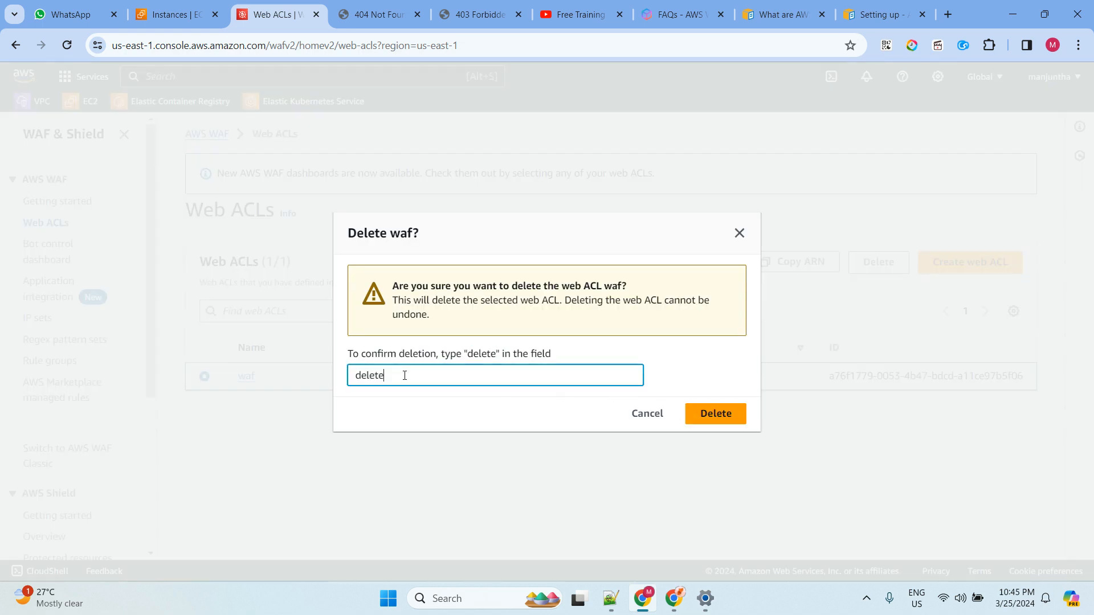
pyautogui.click(714, 414)
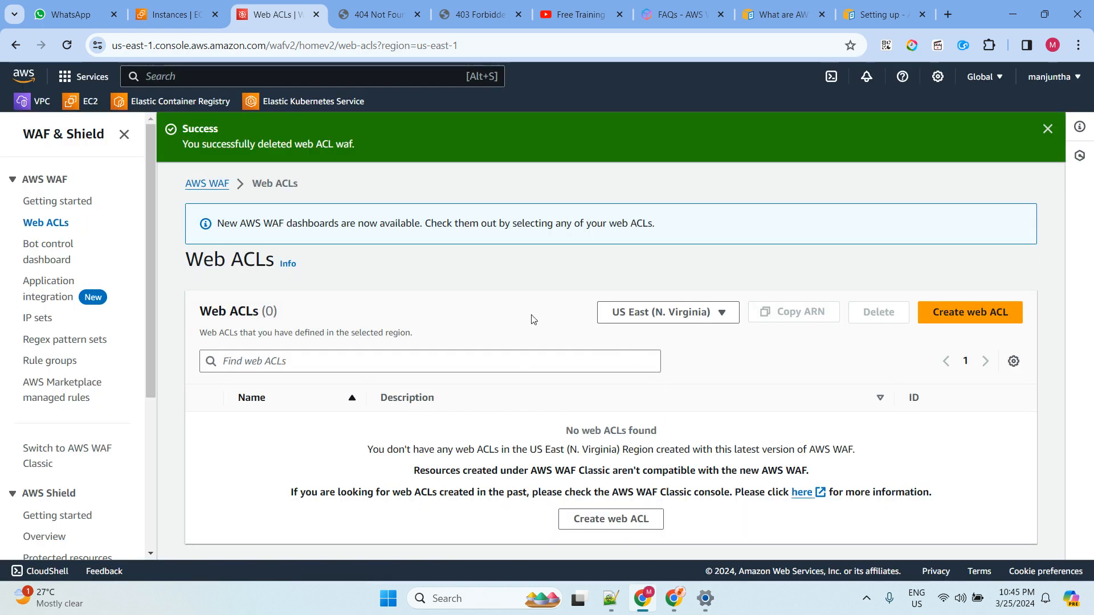